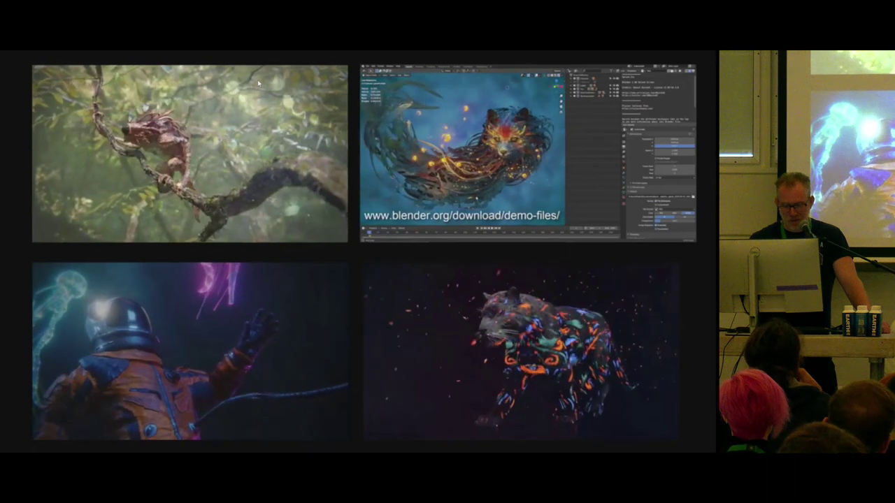
- Advance the slides to the presentation outline and switch to the Blender window with the female hairstyle scene
key("Right")
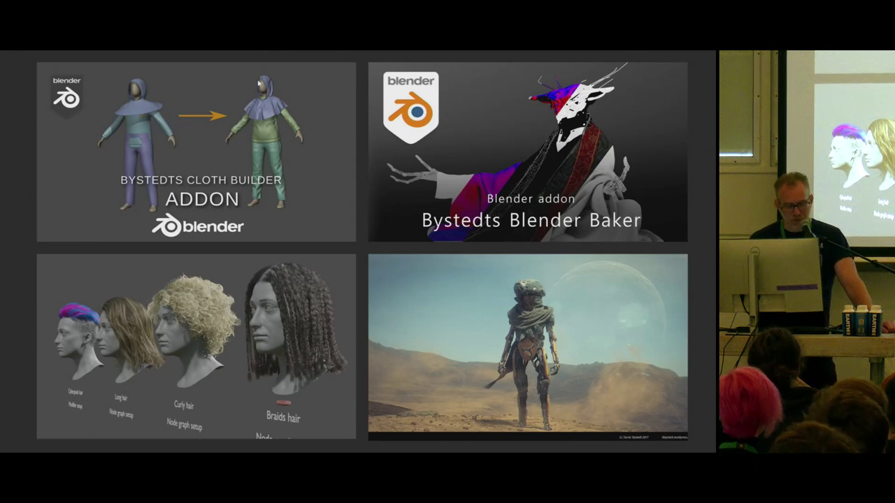
key("Right")
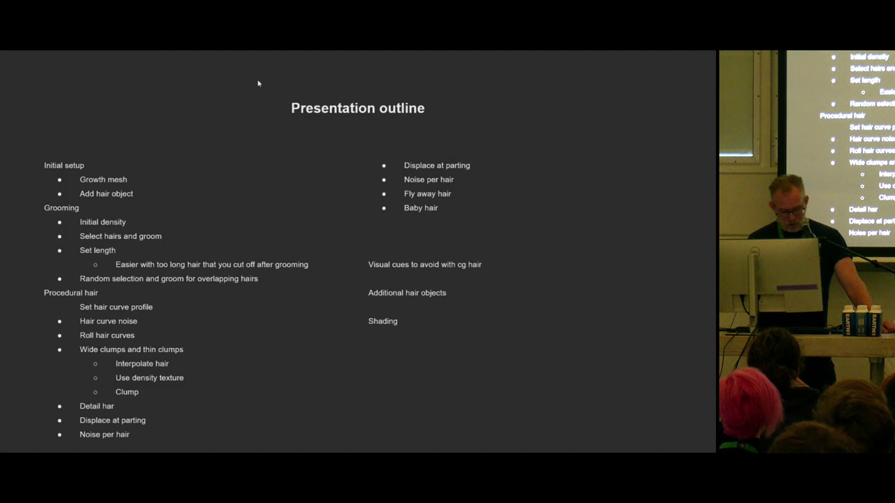
key("super+d")
key("alt+Tab")
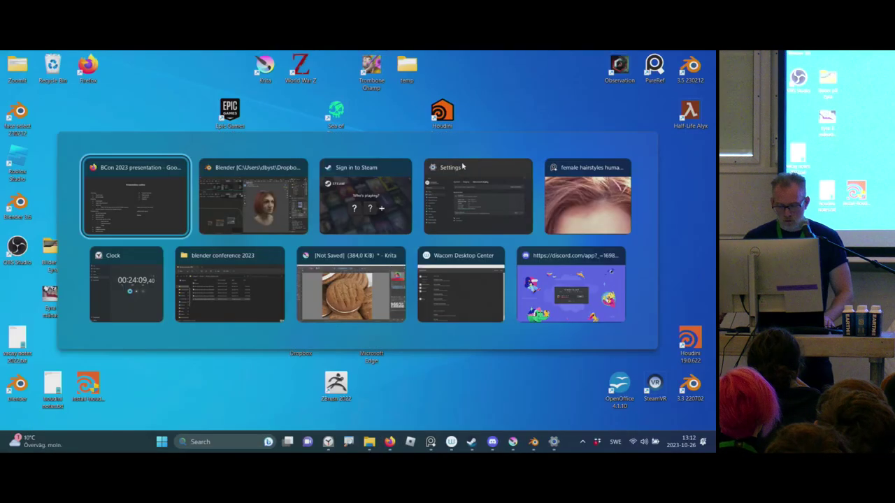
left_click(267, 210)
- Examine the finished red hairstyle on the woman's head from the front, from above and from the side
middle_click_drag(455, 190, 430, 139)
middle_click_drag(404, 208, 408, 188)
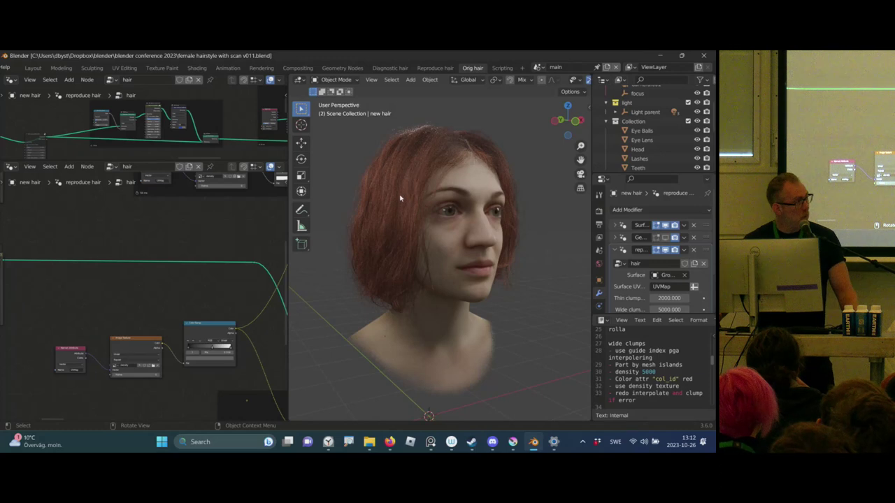
middle_click_drag(408, 187, 411, 186)
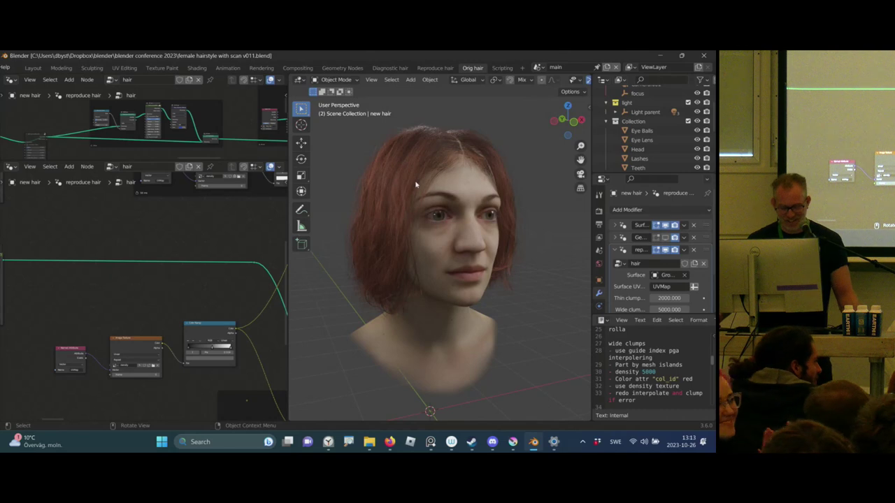
middle_click_drag(416, 180, 427, 139)
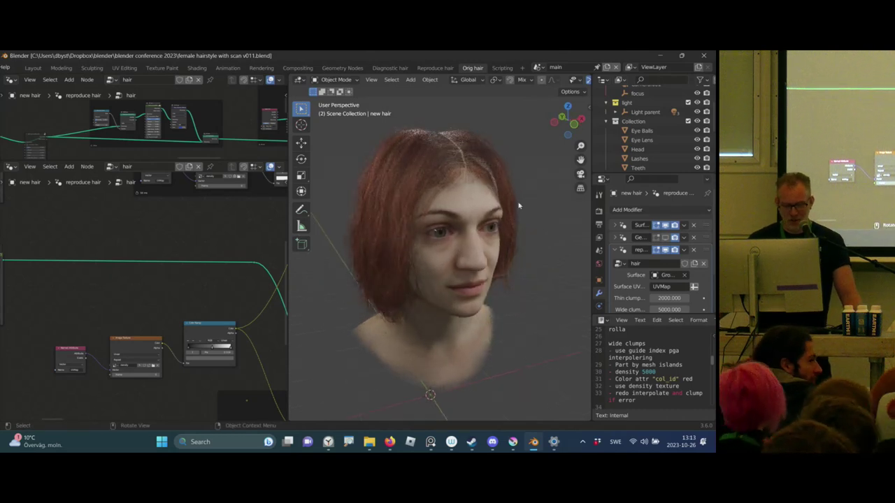
middle_click_drag(513, 197, 493, 163)
middle_click_drag(451, 203, 482, 184)
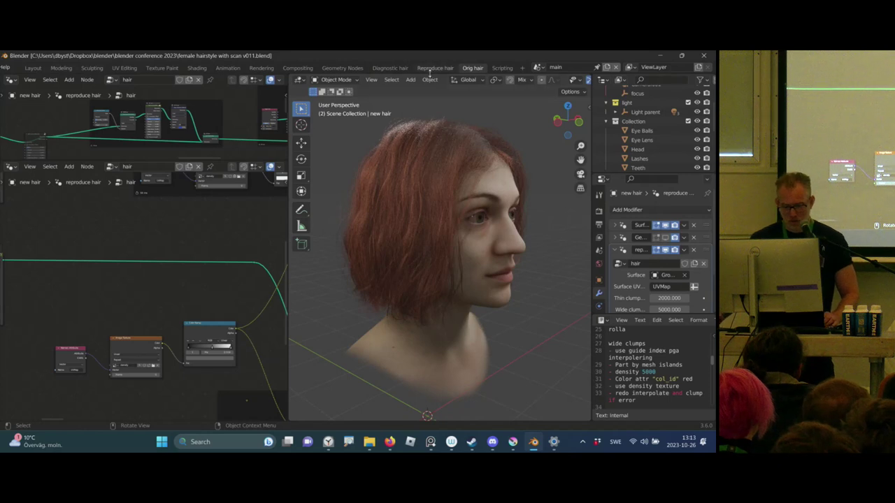
- Open the Shading workspace and preview the Diffuse BSDF node of the Red hair material, fed by the colour attribute
left_click(202, 70)
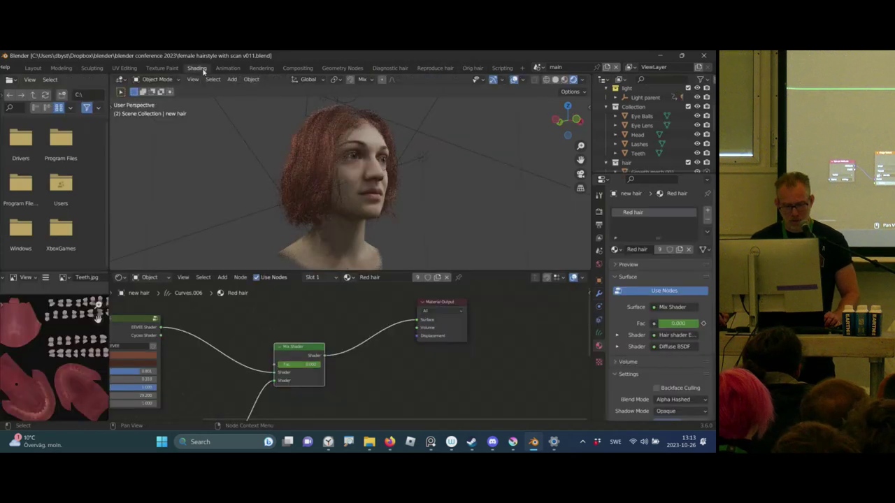
scroll(312, 358, "down", 4)
middle_click_drag(312, 358, 380, 295)
middle_click_drag(271, 384, 300, 362)
left_click(300, 362, "ctrl+shift")
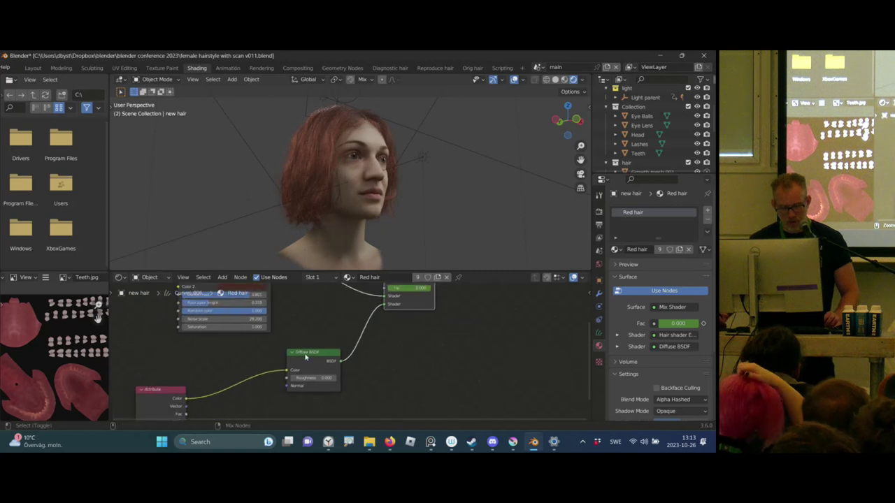
- Examine the colour-coded hair strands along the side of the head, around the face and at the hairline
mouse_move(339, 186)
middle_mouse_down()
mouse_move(330, 186)
mouse_move(347, 180)
middle_mouse_up()
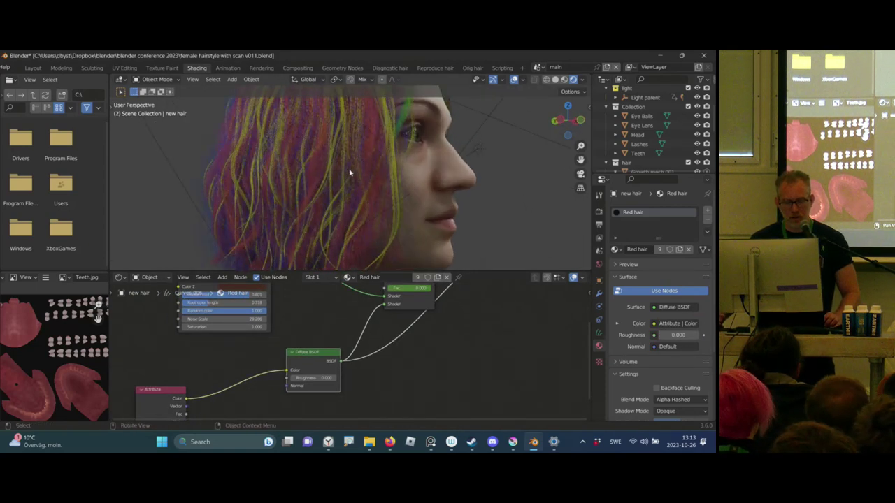
scroll(350, 170, "up", 2)
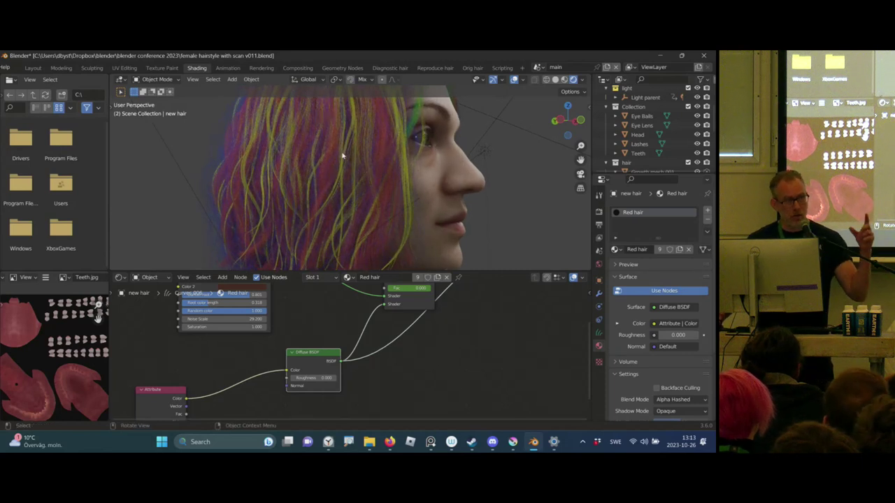
middle_click_drag(341, 157, 197, 166)
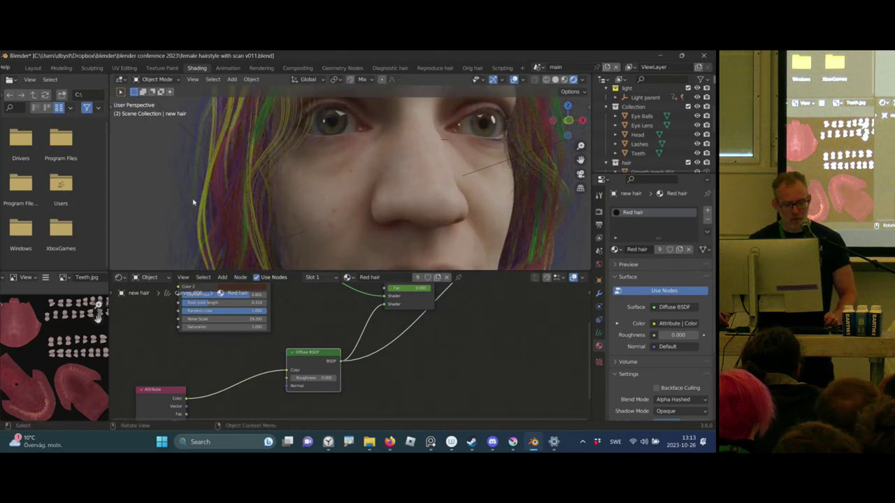
scroll(238, 158, "down", 6)
scroll(335, 156, "up", 4)
middle_click_drag(355, 112, 349, 167, "shift")
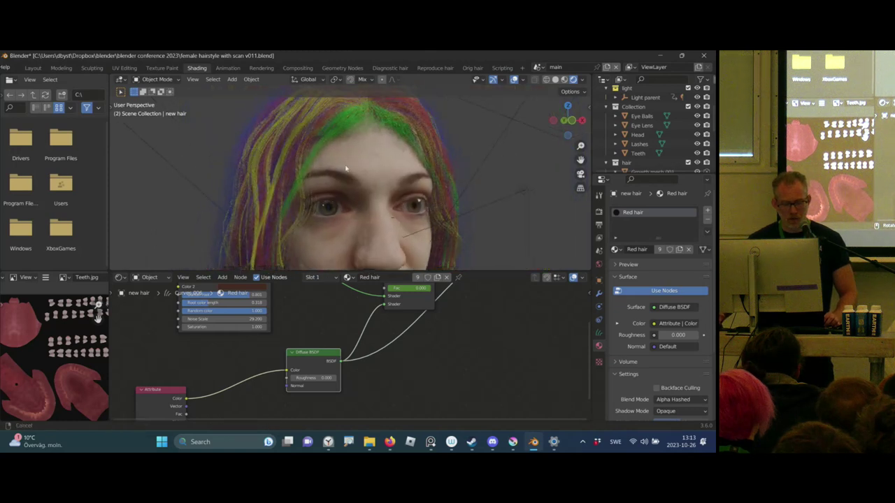
scroll(343, 157, "down", 1)
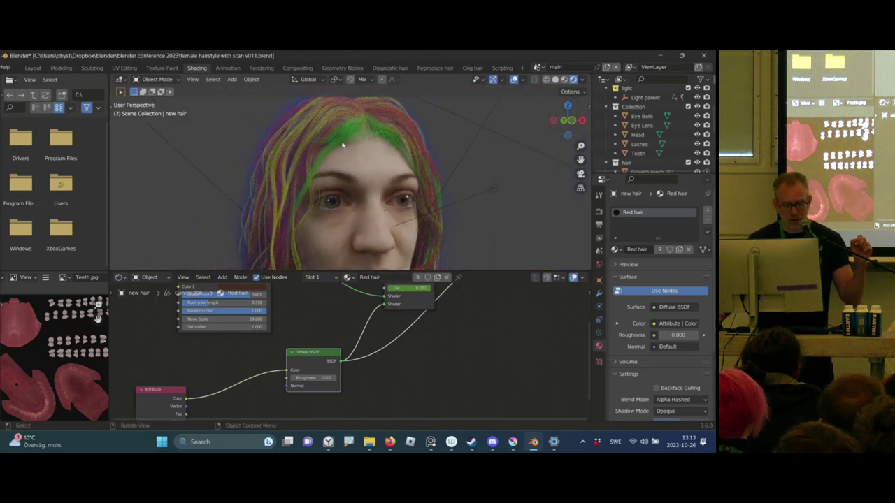
middle_click_drag(349, 124, 322, 163)
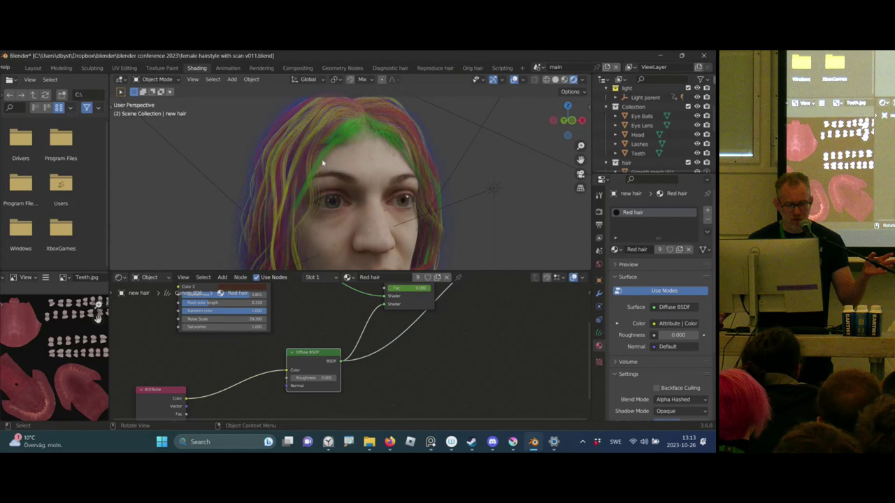
- Route the Mix Shader back into the Material Output of the Red hair material
middle_click_drag(419, 351, 385, 411)
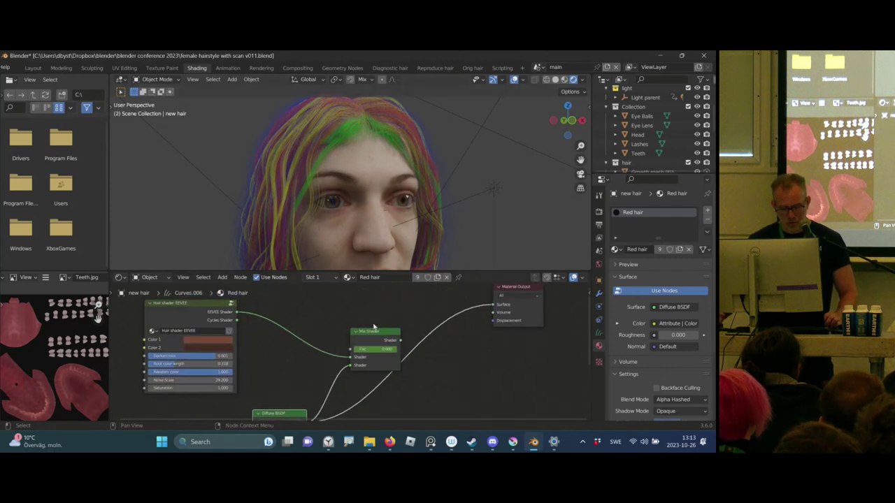
left_click(377, 333, "ctrl+shift")
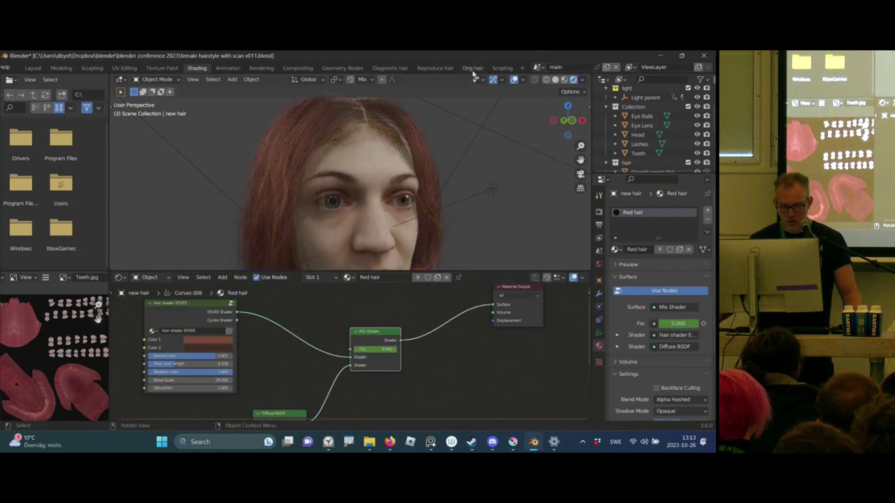
- Switch to the Reproduce hair workspace and select the Growth mesh covering the scalp
left_click(501, 68)
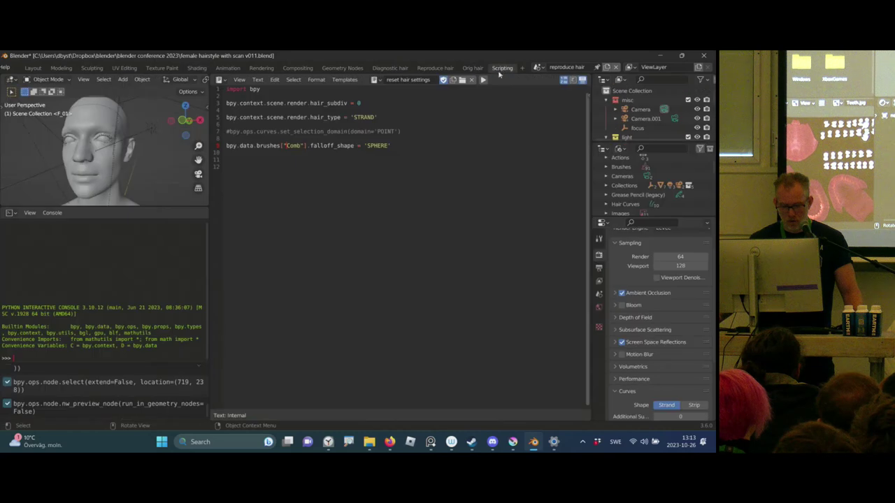
left_click(434, 69)
mouse_move(495, 210)
middle_mouse_down()
mouse_move(482, 218)
mouse_move(473, 184)
mouse_move(495, 172)
mouse_move(483, 161)
middle_mouse_up()
key("z")
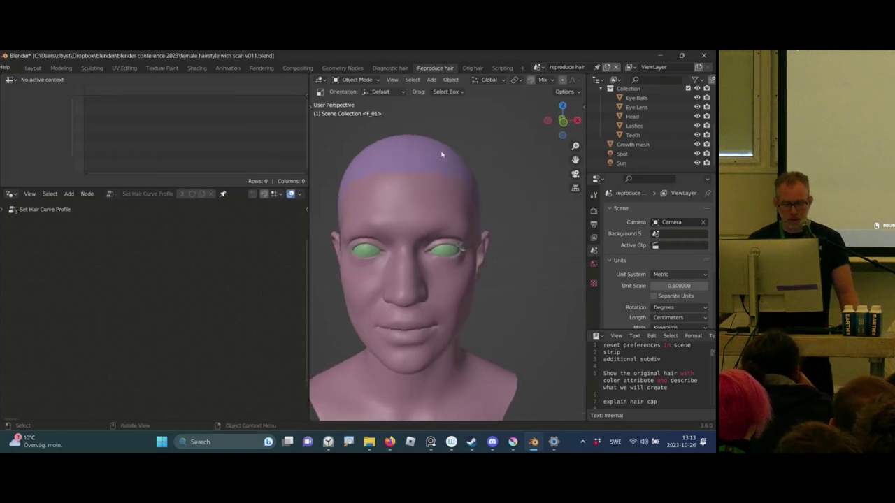
left_click(441, 154)
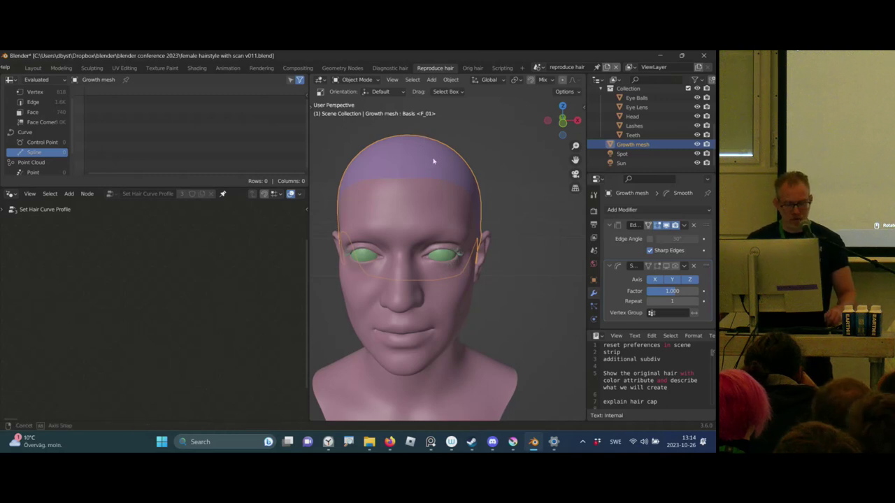
middle_click_drag(421, 143, 492, 139)
middle_click_drag(468, 180, 467, 175)
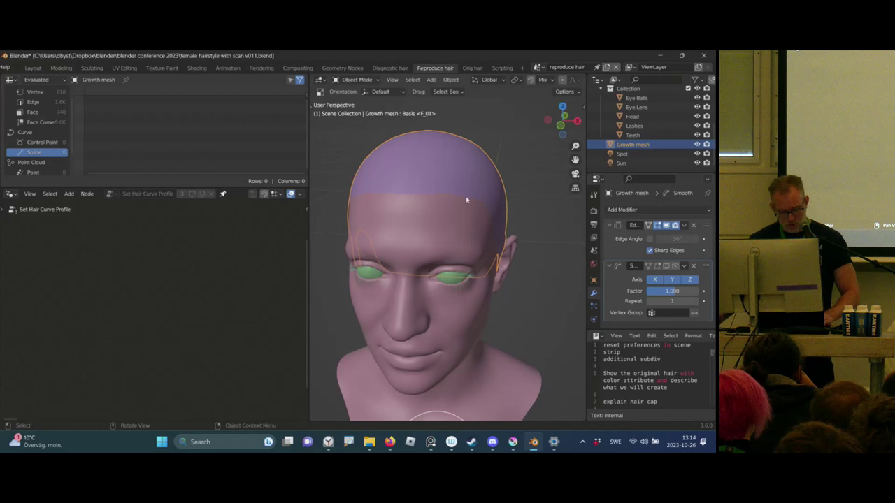
- Check the Growth mesh's topology in wireframe shading and return the viewport to solid shading
key("z")
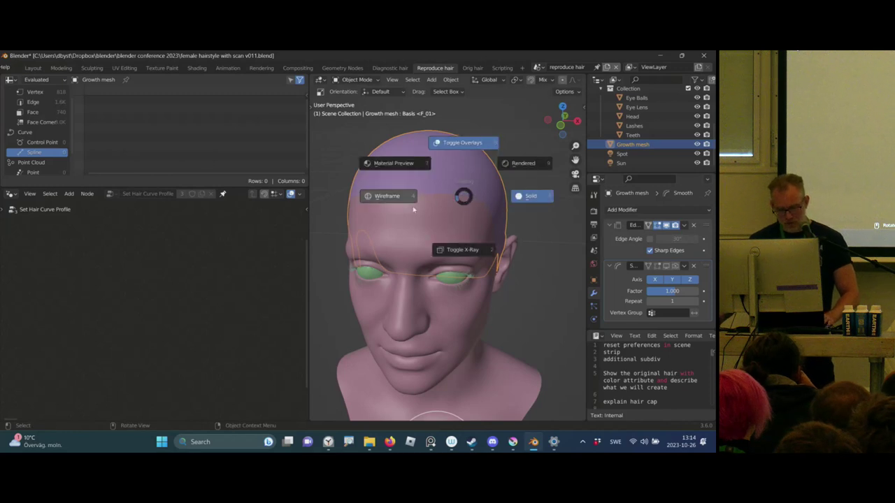
left_click(389, 196)
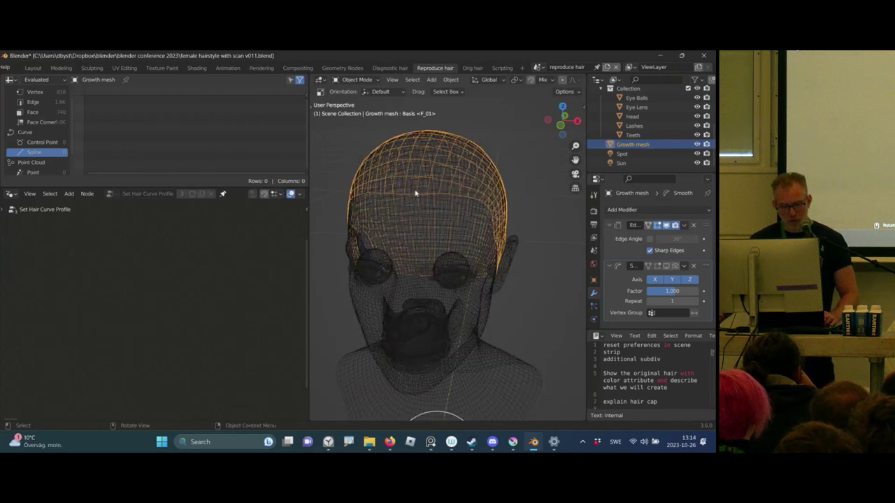
middle_click_drag(415, 193, 450, 239)
key("shift+z")
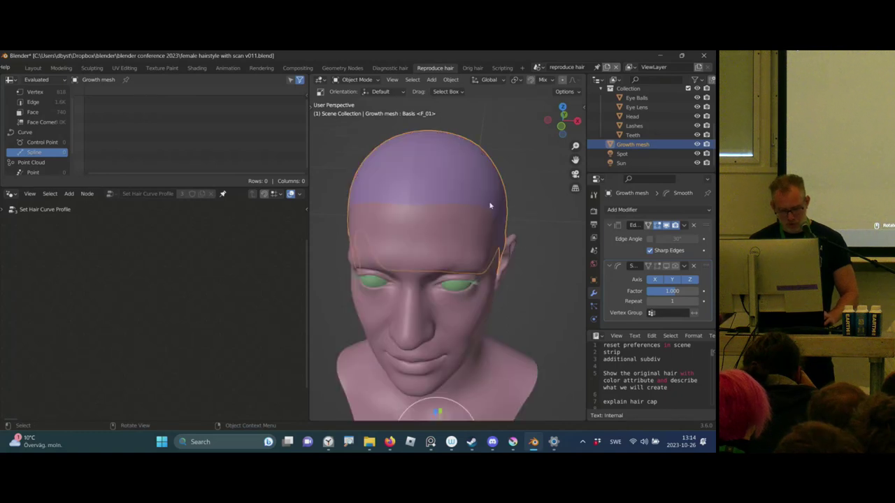
- Turn on the wireframe overlay for the head and the Growth mesh
key("q")
left_click(488, 203)
mouse_move(488, 204)
middle_mouse_down()
mouse_move(477, 197)
mouse_move(485, 200)
middle_mouse_up()
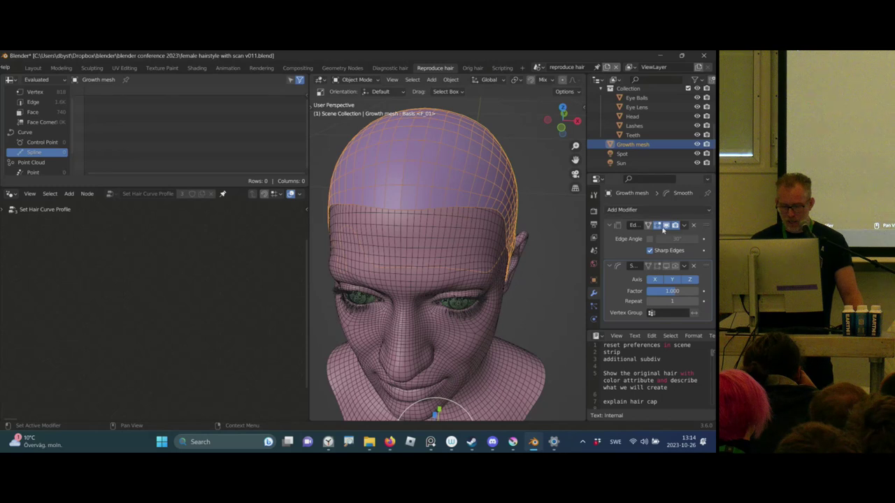
- View the Growth mesh's painted weights along the hair parting in Weight Paint mode
key("ctrl+Tab")
left_click(412, 179)
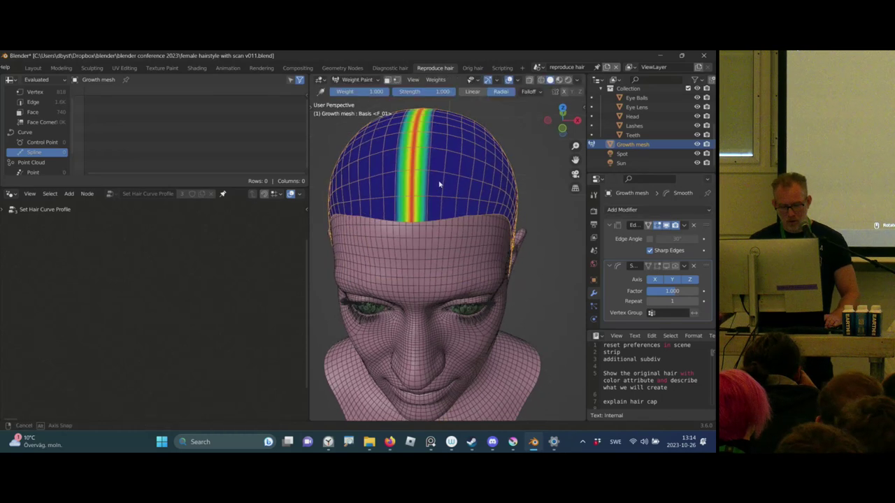
mouse_move(449, 180)
middle_mouse_down()
mouse_move(464, 184)
mouse_move(456, 176)
mouse_move(459, 204)
mouse_move(474, 193)
mouse_move(470, 211)
middle_mouse_up()
- Inspect the Growth mesh's sharp parting edges in Edit Mode with the Smooth modifier shown, and hide the modifier again in Object Mode
left_click(666, 267)
key("ctrl+Tab")
key("Tab")
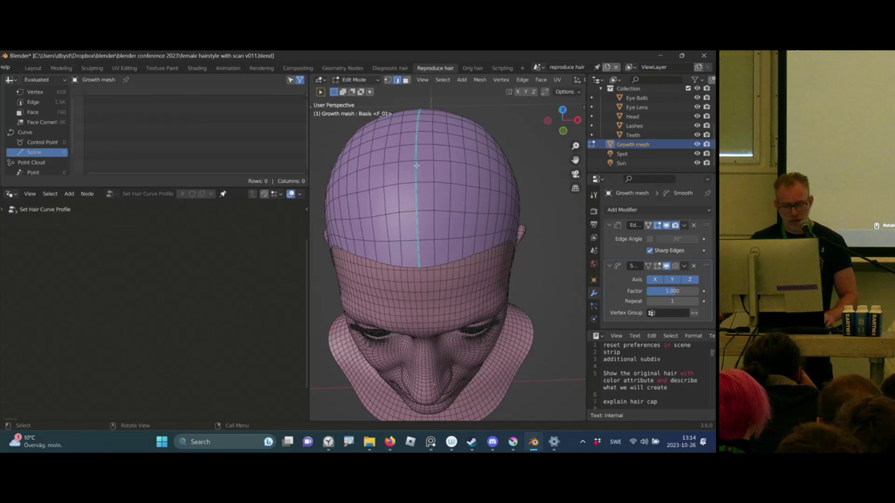
key("Tab")
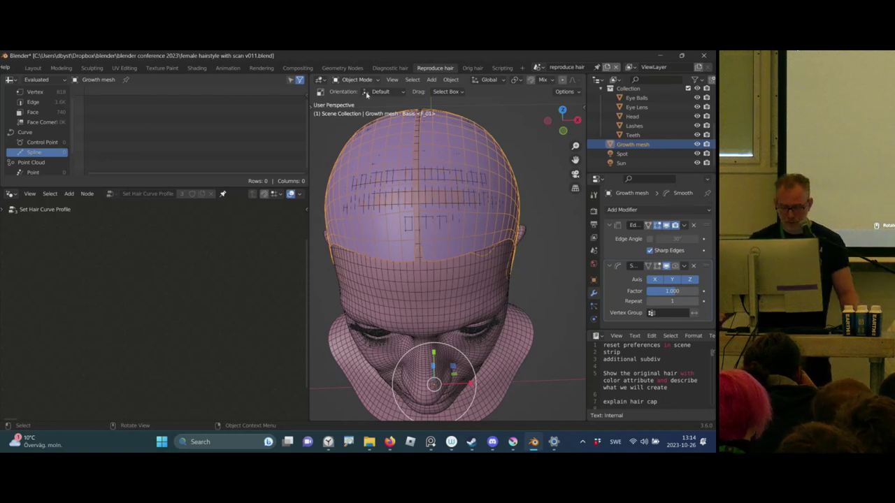
left_click(666, 267)
- Read the workflow notes down to the Groom section
mouse_move(539, 250)
middle_mouse_down()
mouse_move(420, 181)
mouse_move(476, 230)
middle_mouse_up()
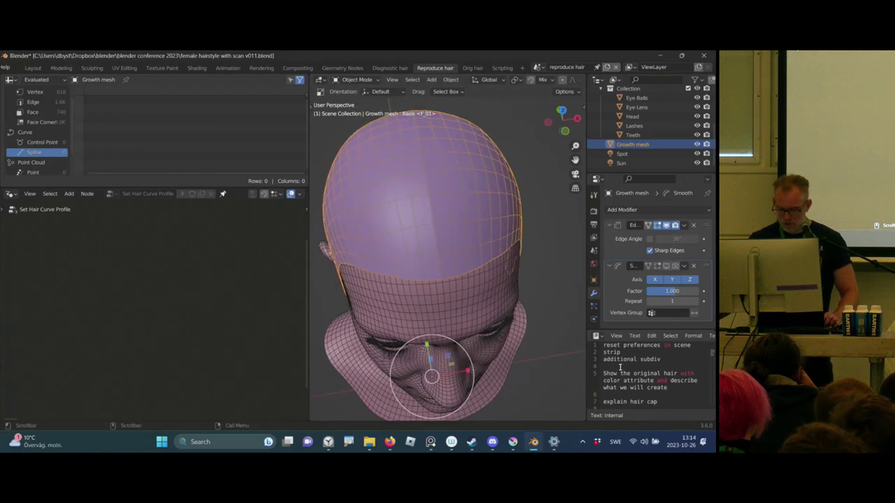
scroll(647, 367, "down", 5)
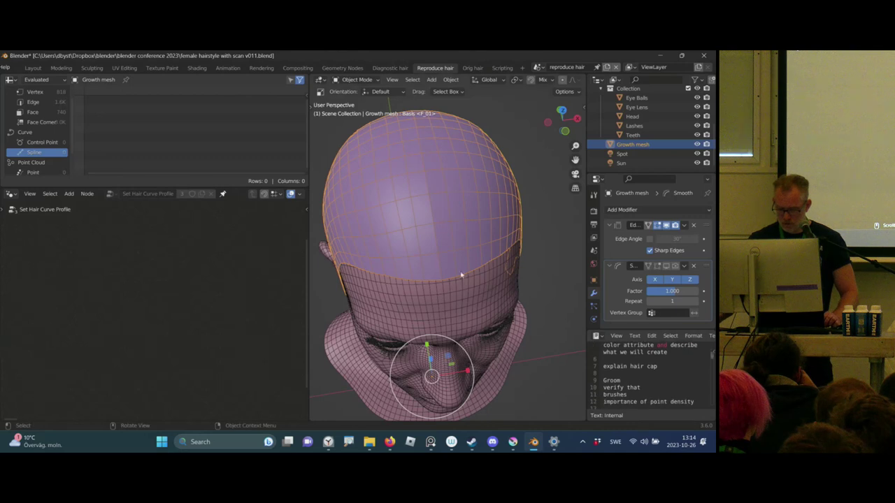
mouse_move(420, 210)
middle_mouse_down()
mouse_move(440, 191)
mouse_move(435, 184)
middle_mouse_up()
scroll(436, 184, "down", 4)
key("ctrl+Tab")
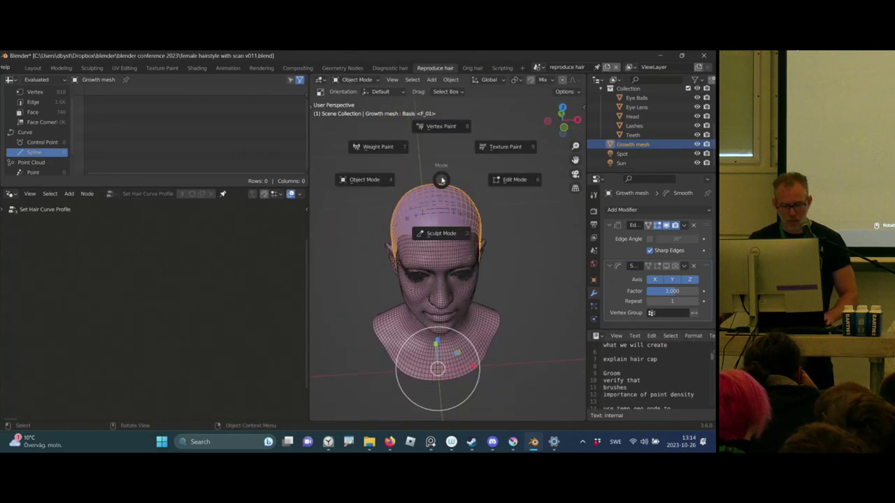
key("Escape")
middle_click_drag(492, 200, 479, 188)
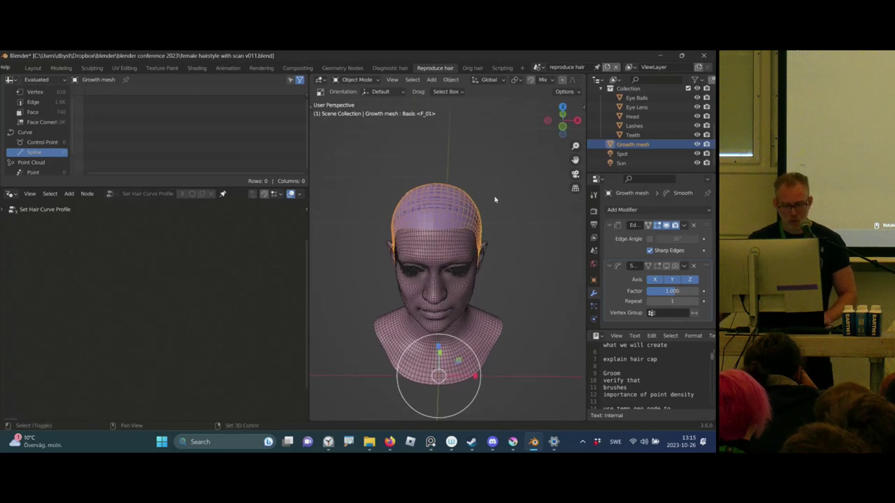
- Add an Empty Hair curves object to the Growth mesh and put it into Sculpt Mode
key("shift+a")
mouse_move(496, 200)
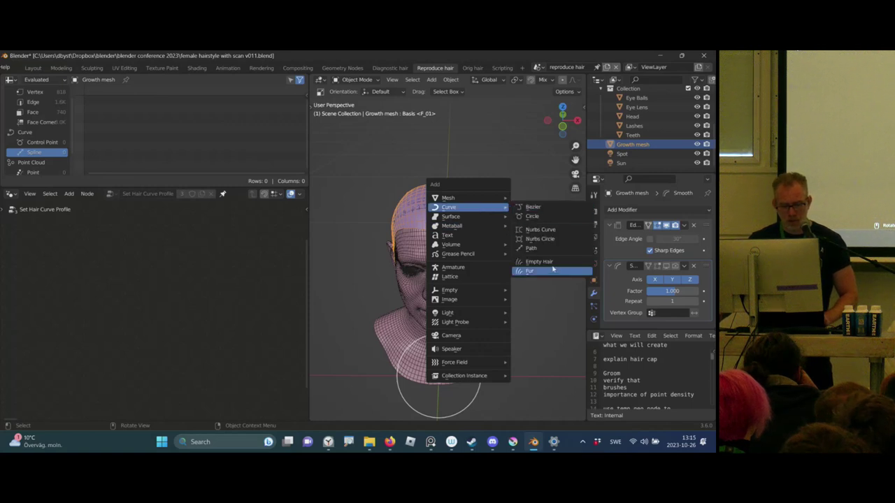
left_click(553, 262)
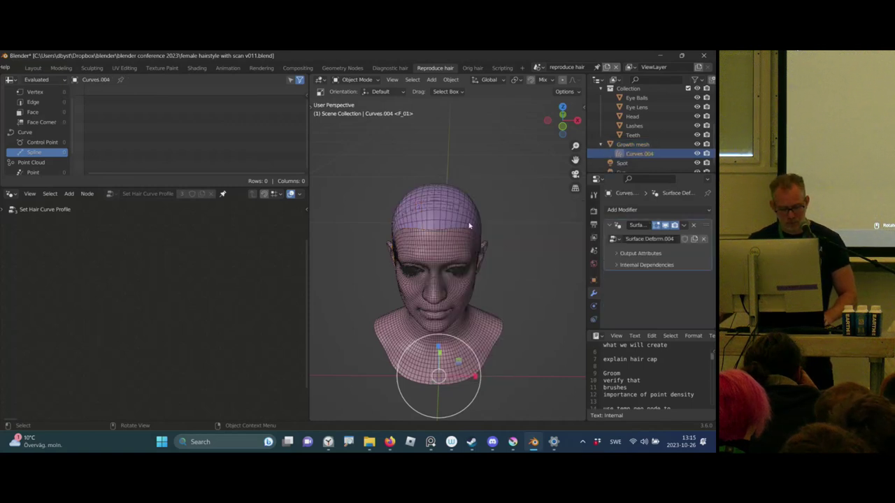
key("ctrl+Tab")
left_click(464, 275)
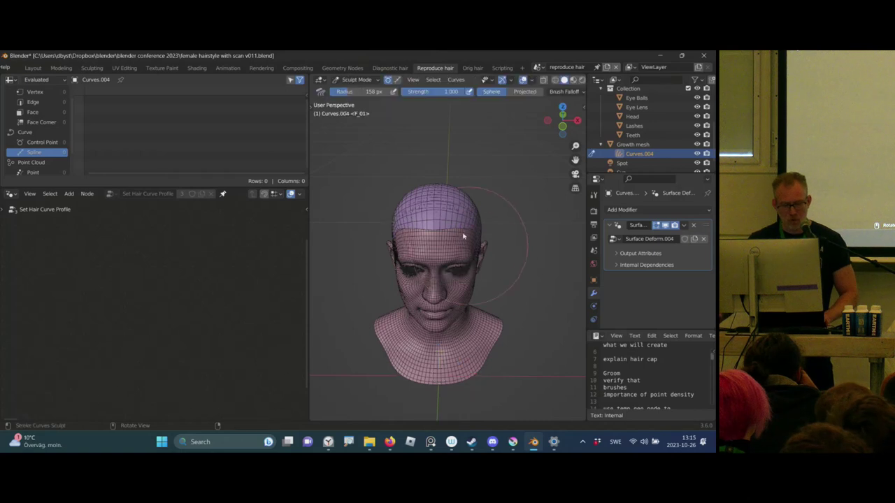
- Maximize the 3D viewport around the head and show the curve sculpting tools
key("ctrl+space")
scroll(421, 205, "down", 1)
middle_click_drag(419, 204, 430, 194)
key("t")
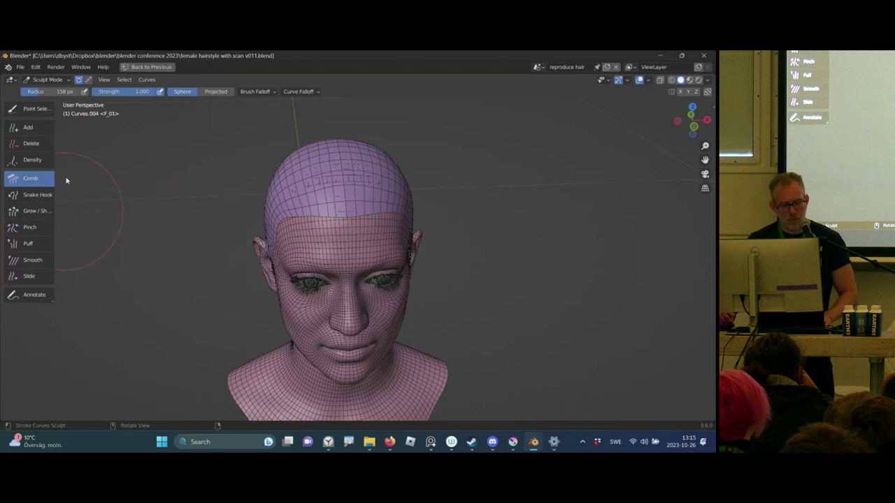
- Try adding single hairs at the front of the scalp with the Add brush at a 52 px radius, and undo the last one
left_click(42, 128)
mouse_move(354, 183)
middle_mouse_down()
mouse_move(358, 194)
mouse_move(336, 203)
middle_mouse_up()
scroll(340, 189, "up", 2)
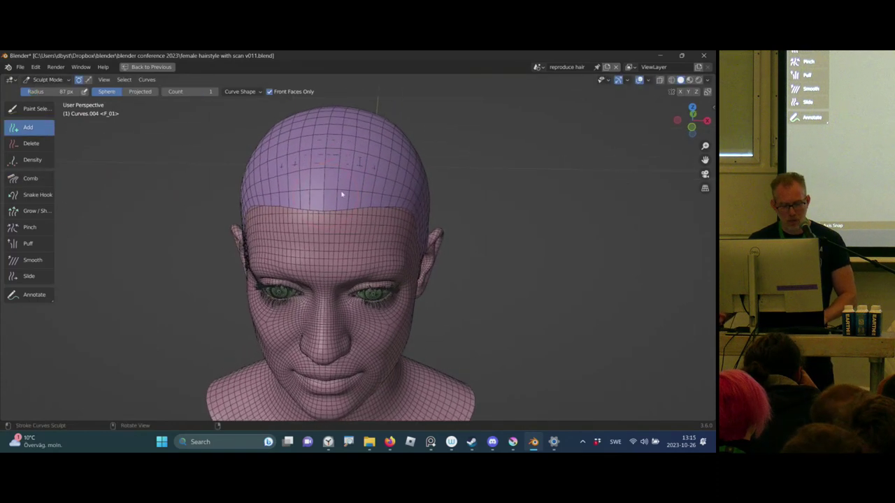
key("f")
left_click(334, 190)
left_click(367, 193)
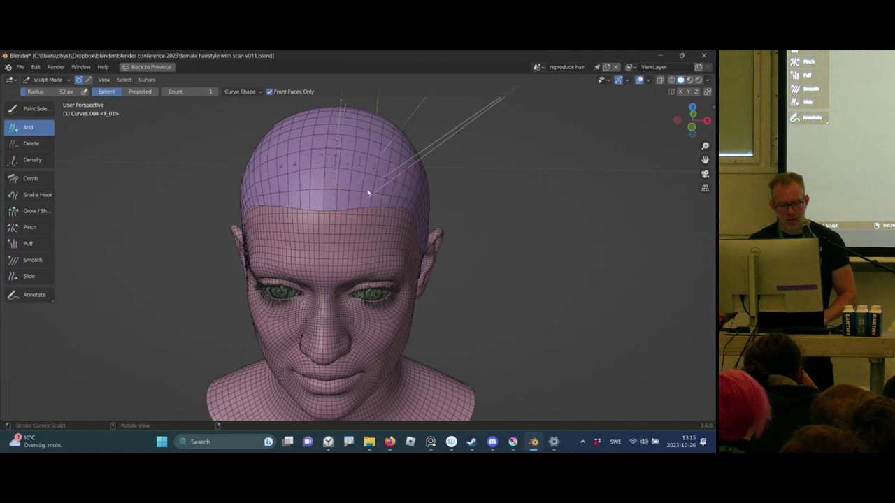
key("ctrl+z")
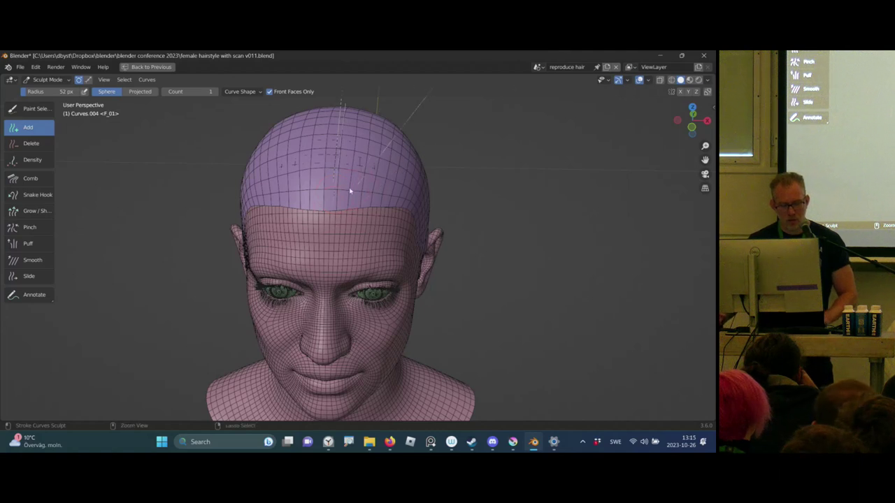
- Try the Add brush with a much higher Count on the scalp, undo those hairs, and set the Count back to 1
left_click_drag(188, 93, 213, 94)
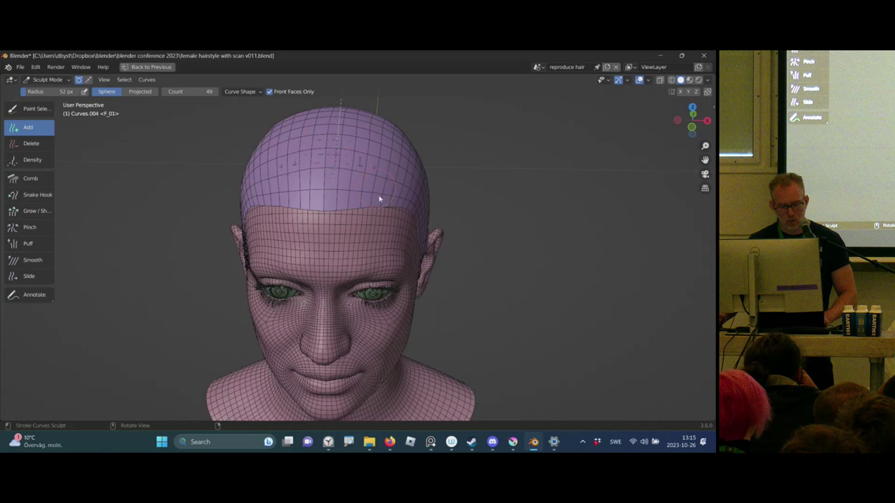
left_click(363, 168)
left_click(393, 190)
key("ctrl+z")
key("ctrl+z")
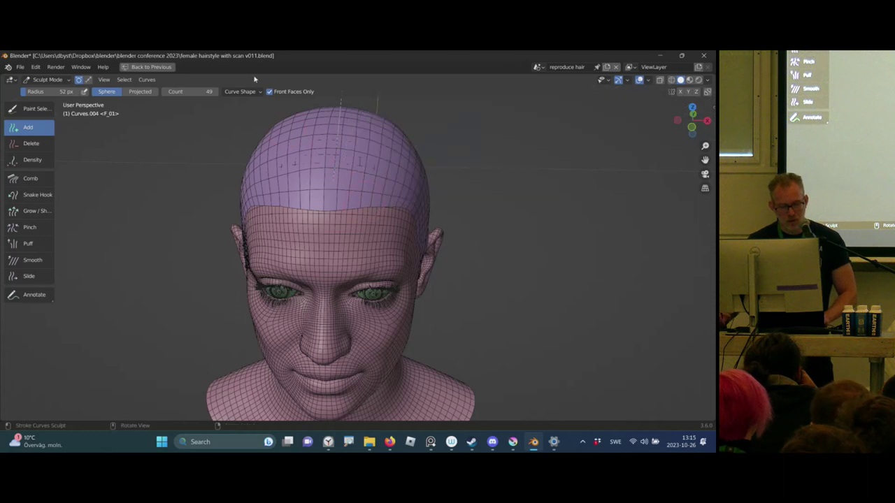
left_click_drag(214, 95, 139, 106)
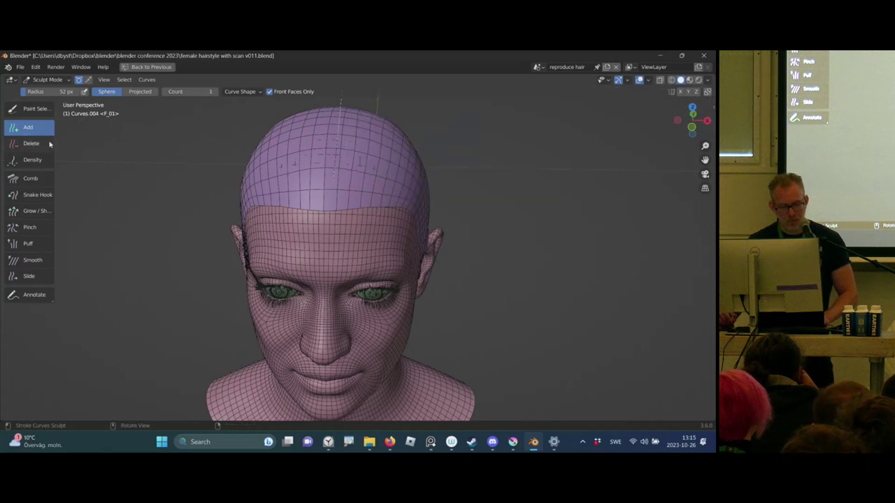
- Add another test hair at the front of the scalp and remove all the test hairs with the Delete brush
left_click(371, 177)
middle_click_drag(371, 177, 390, 140)
middle_click_drag(375, 158, 366, 152)
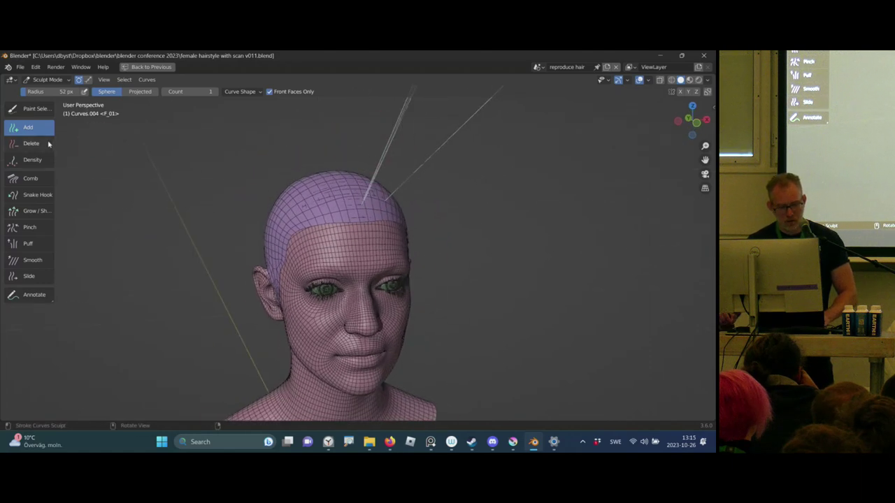
left_click(48, 144)
left_click_drag(384, 156, 447, 179)
- Switch to the Density brush and set its radius to 83 px over the front of the scalp
left_click(40, 160)
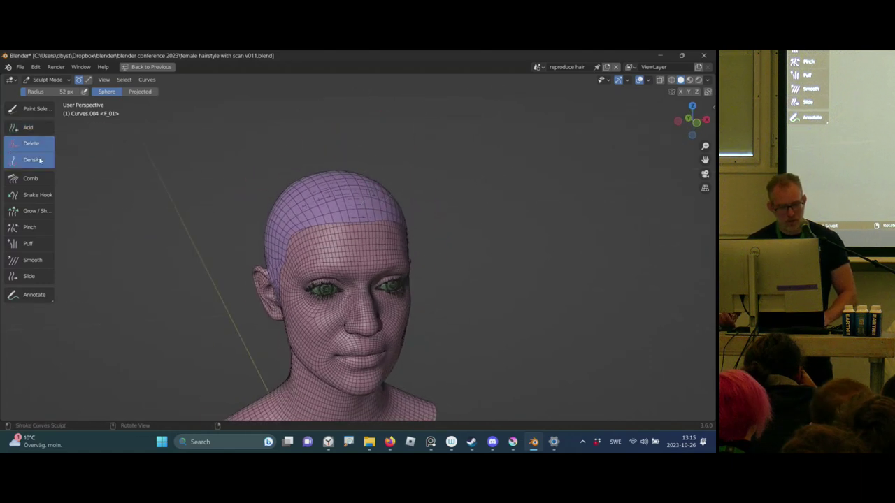
middle_click_drag(358, 203, 293, 188)
scroll(315, 178, "up", 7)
middle_click_drag(366, 160, 407, 149)
scroll(406, 150, "down", 7)
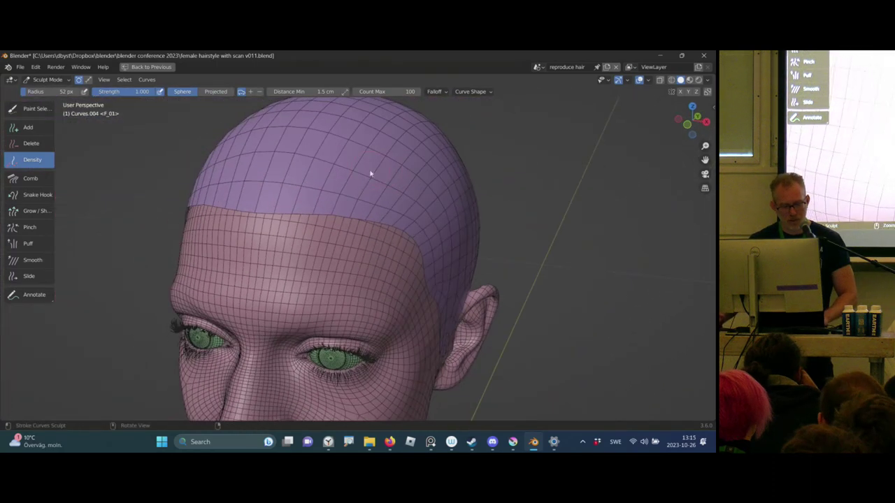
key("f")
left_click(369, 189)
mouse_move(369, 188)
middle_mouse_down()
mouse_move(327, 178)
mouse_move(346, 106)
middle_mouse_up()
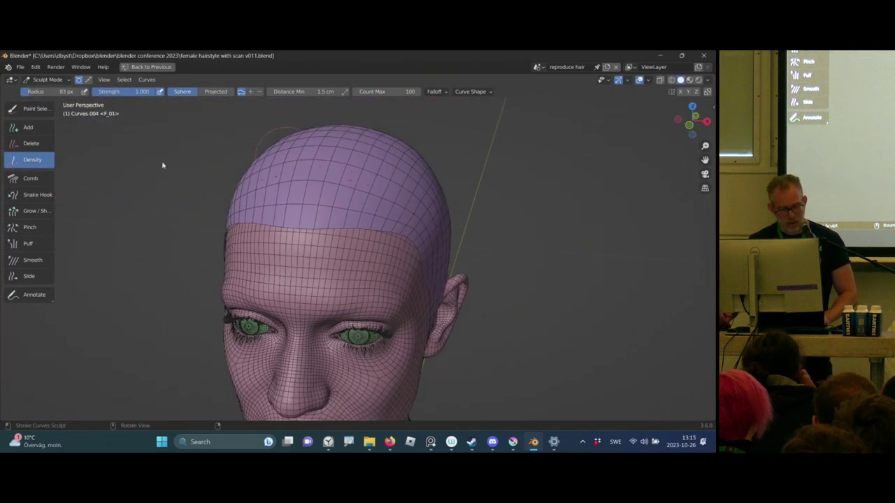
- Try growing hairs across the front of the scalp with the Density brush, and undo the stroke
left_click_drag(293, 219, 335, 176)
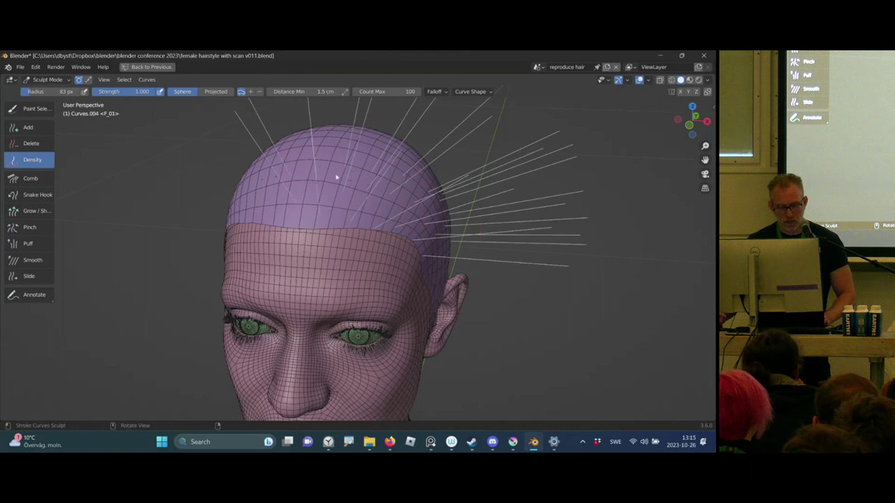
key("ctrl+z")
mouse_move(399, 189)
middle_mouse_down()
mouse_move(380, 191)
mouse_move(351, 131)
middle_mouse_up()
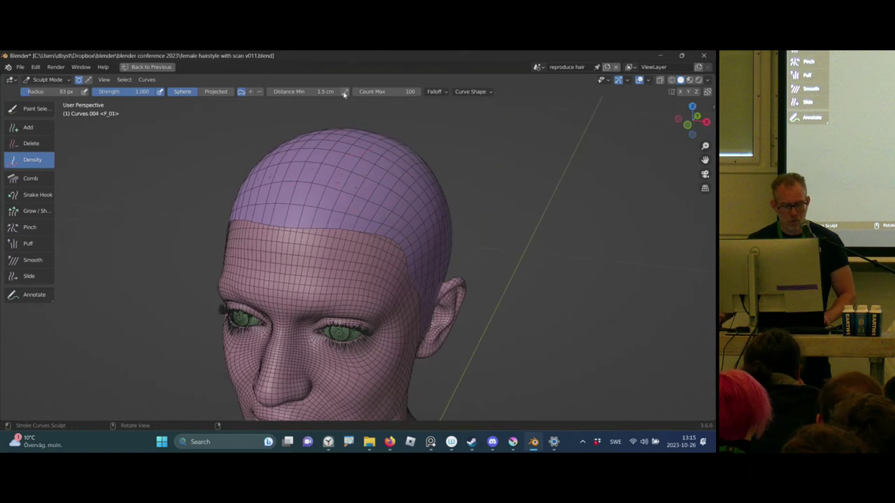
- Set the Density brush's Distance Min to 1 cm using the spacing preview on the scalp
left_click(344, 93)
left_click(351, 140)
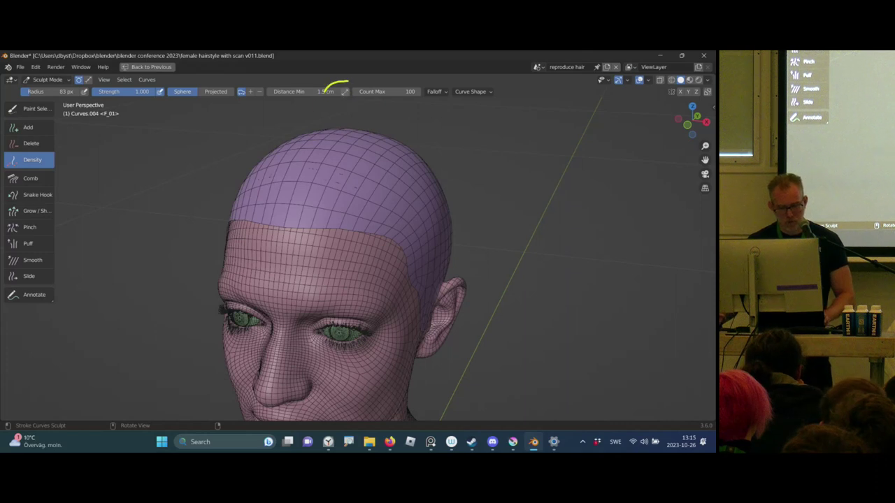
key("Escape")
left_click(344, 92)
left_click(390, 203)
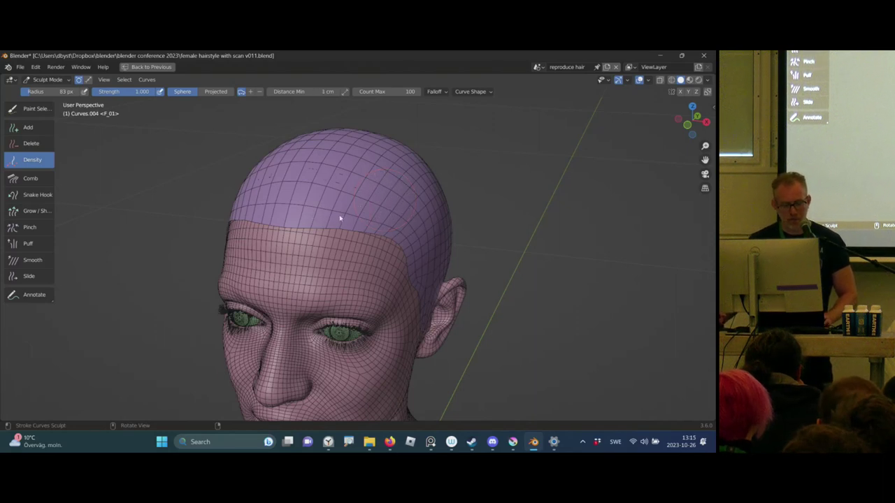
- Grow evenly spaced hairs on one side of the front scalp with the Density brush
mouse_move(360, 169)
middle_mouse_down()
mouse_move(413, 165)
mouse_move(406, 161)
middle_mouse_up()
mouse_move(381, 171)
left_mouse_down()
mouse_move(344, 212)
mouse_move(353, 185)
left_mouse_up()
left_click_drag(427, 206, 515, 139)
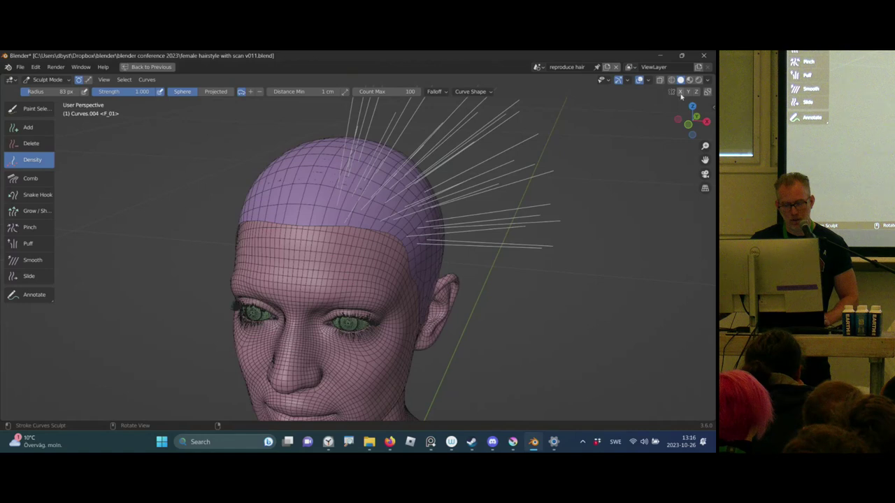
- Fill the rest of the scalp with evenly spaced hairs using the Density brush, mirrored across X
scroll(589, 133, "down", 2)
middle_click_drag(458, 170, 430, 184)
mouse_move(423, 189)
left_mouse_down()
mouse_move(408, 202)
mouse_move(442, 193)
left_mouse_up()
middle_click_drag(442, 194, 370, 187)
mouse_move(371, 187)
left_mouse_down()
mouse_move(314, 202)
mouse_move(410, 254)
mouse_move(406, 274)
left_mouse_up()
middle_click_drag(406, 274, 390, 254)
mouse_move(390, 254)
left_mouse_down()
mouse_move(371, 253)
mouse_move(429, 267)
left_mouse_up()
middle_click_drag(429, 268, 396, 302)
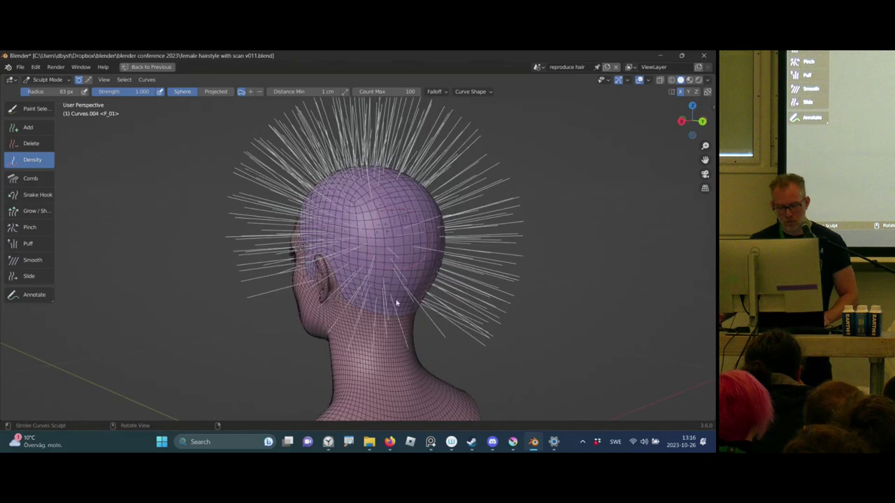
mouse_move(396, 302)
left_mouse_down()
mouse_move(393, 181)
mouse_move(413, 185)
left_mouse_up()
mouse_move(413, 186)
middle_mouse_down()
mouse_move(393, 261)
mouse_move(460, 206)
mouse_move(410, 237)
mouse_move(452, 211)
mouse_move(476, 168)
middle_mouse_up()
- View the Density brush's Curve Shape options and bend the hairs at the sides of the head with an enlarged Comb brush
left_click(483, 92)
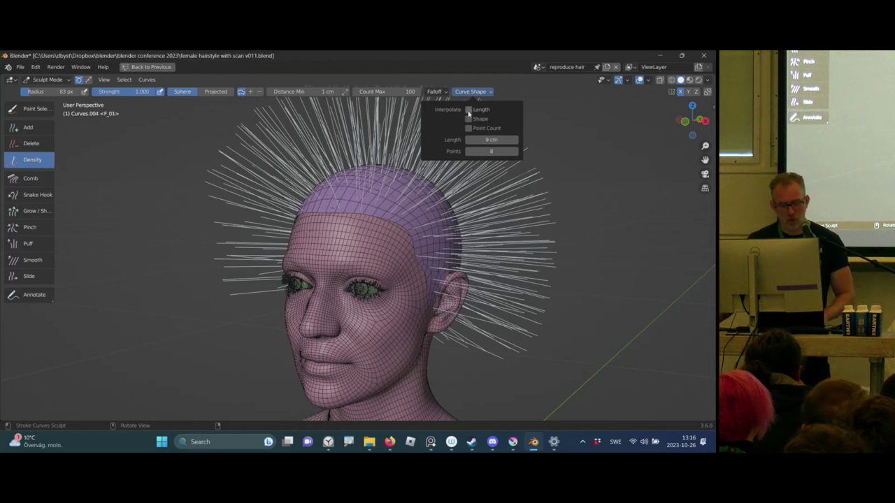
left_click(35, 178)
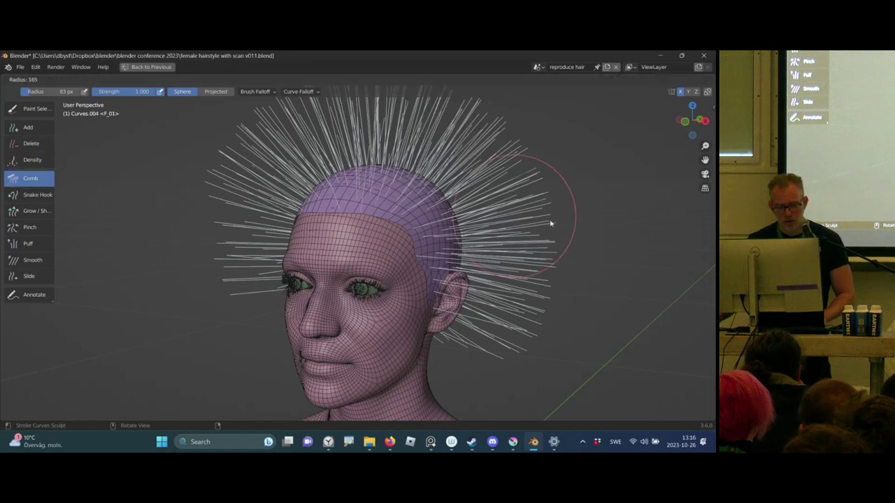
mouse_move(520, 318)
left_mouse_down()
mouse_move(490, 220)
mouse_move(458, 233)
mouse_move(478, 240)
left_mouse_up()
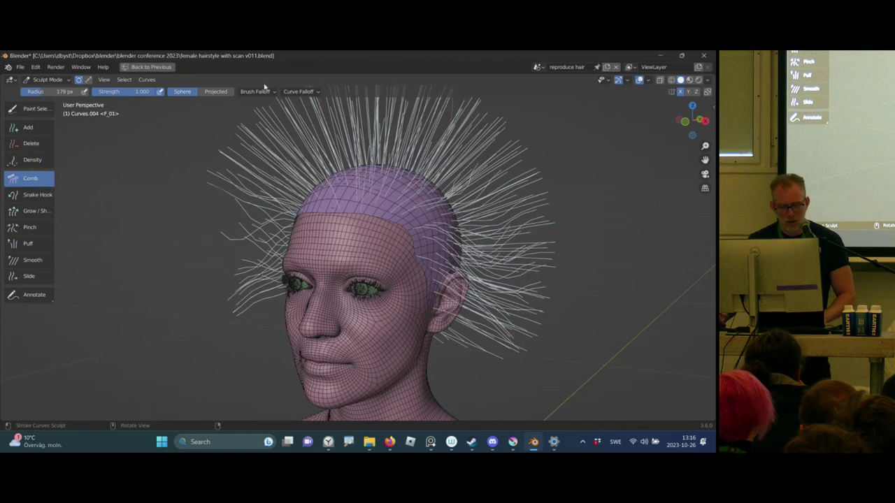
- Reduce the brush radius to about 45 px and clear a patch of hairs from the side of the scalp with the Delete brush
left_click(32, 159)
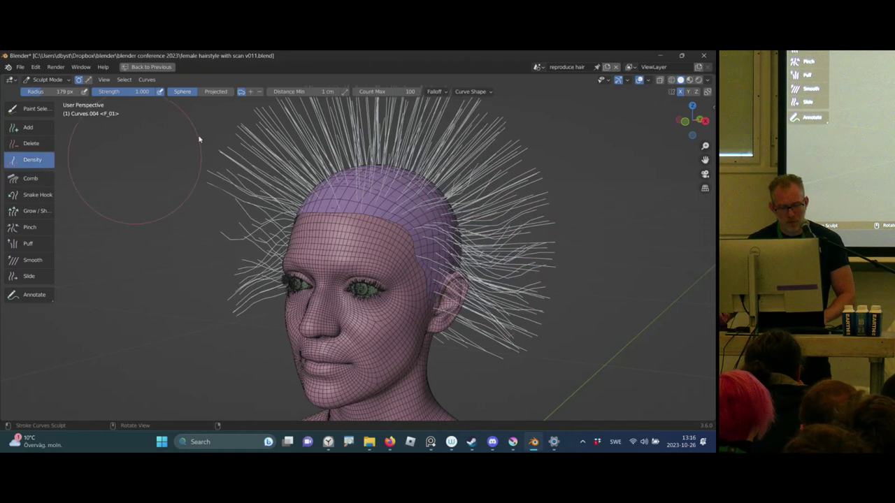
key("f")
middle_click_drag(431, 222, 390, 118)
left_click(412, 228)
left_click(33, 129)
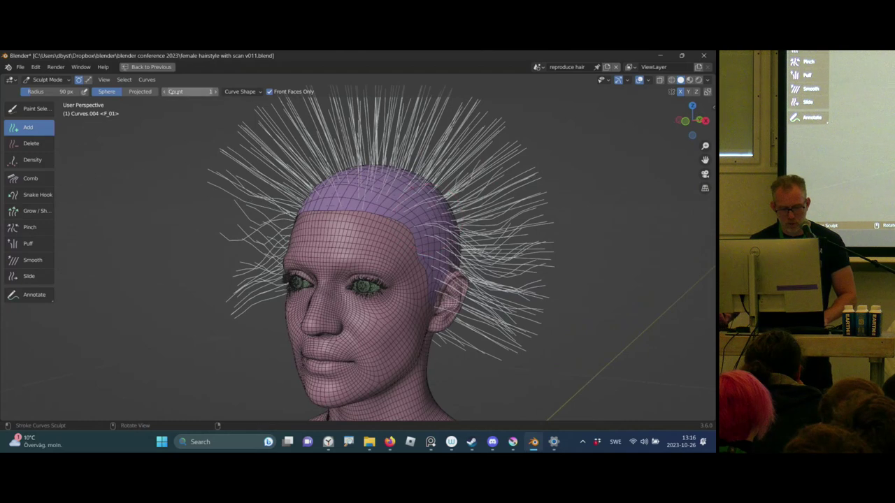
left_click(28, 160)
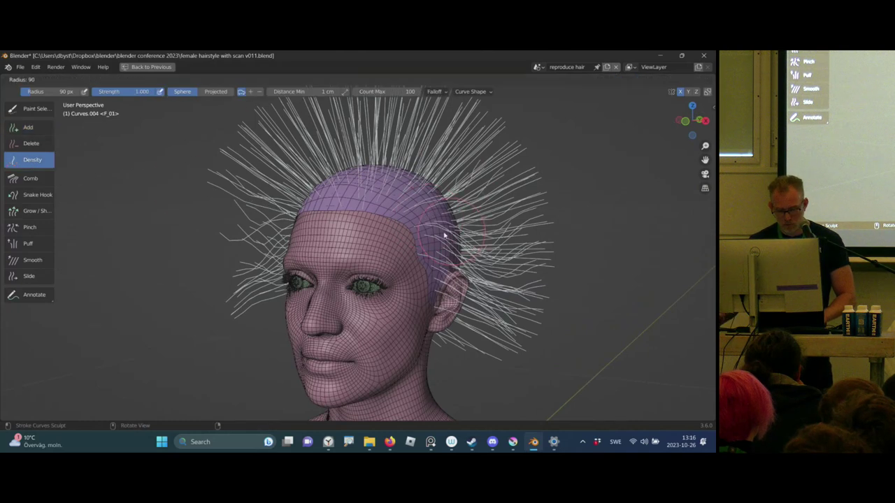
middle_click_drag(171, 187, 183, 190)
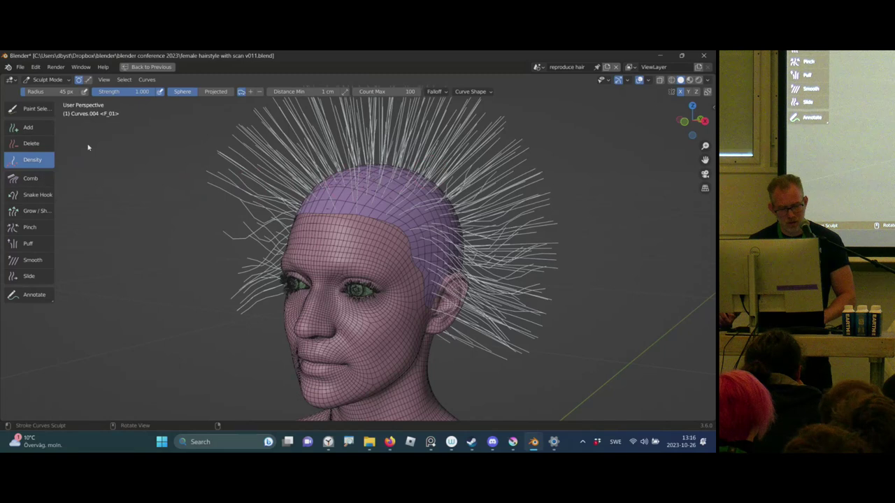
left_click(31, 143)
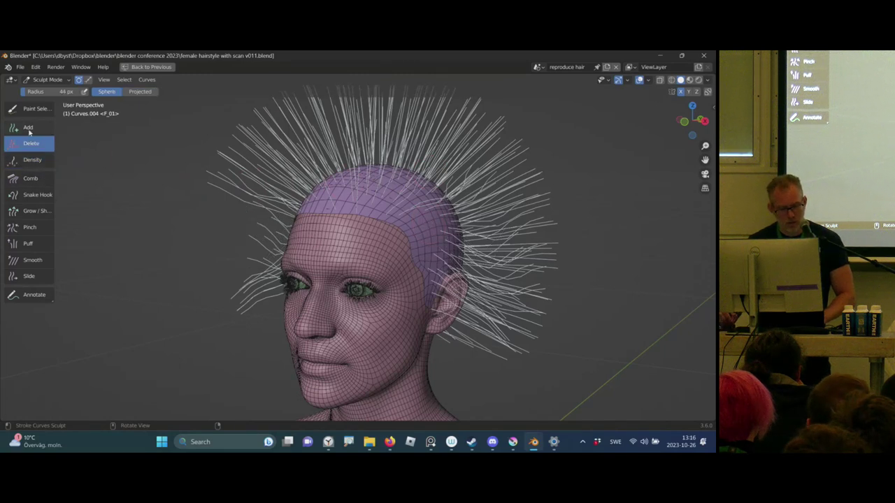
- Enable interpolation of Length, Shape and Point Count in the Density brush's Curve Shape settings
left_click(31, 160)
left_click(470, 91)
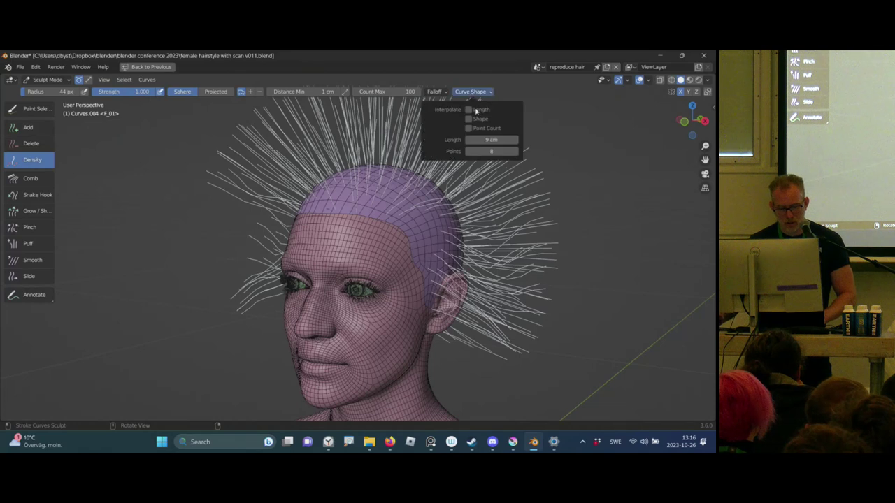
left_click(469, 110)
left_click(469, 119)
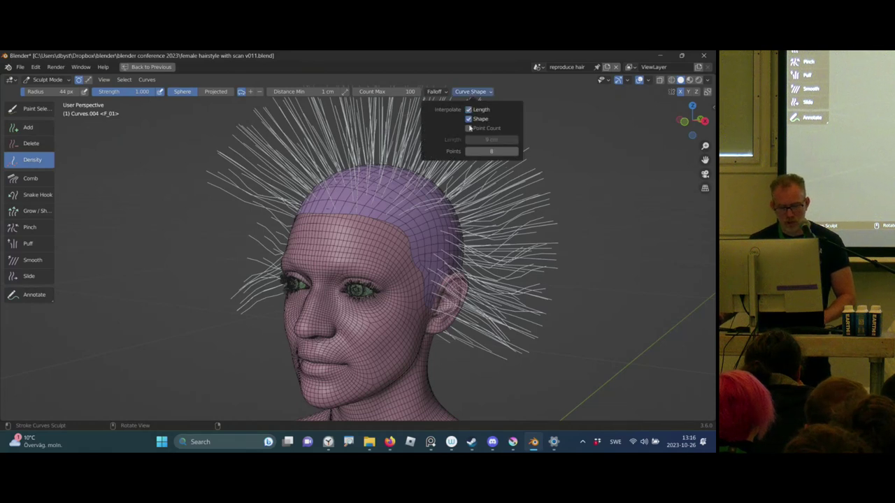
left_click(469, 128)
- Refill the cleared patch on the side of the scalp with interpolated hairs using the Density brush
middle_click_drag(430, 230, 421, 229)
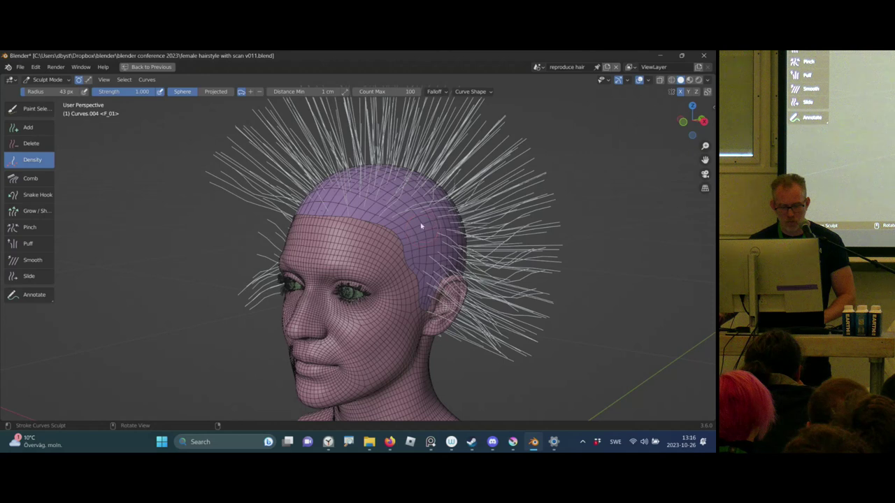
left_click_drag(421, 226, 415, 254)
middle_click_drag(427, 227, 497, 233)
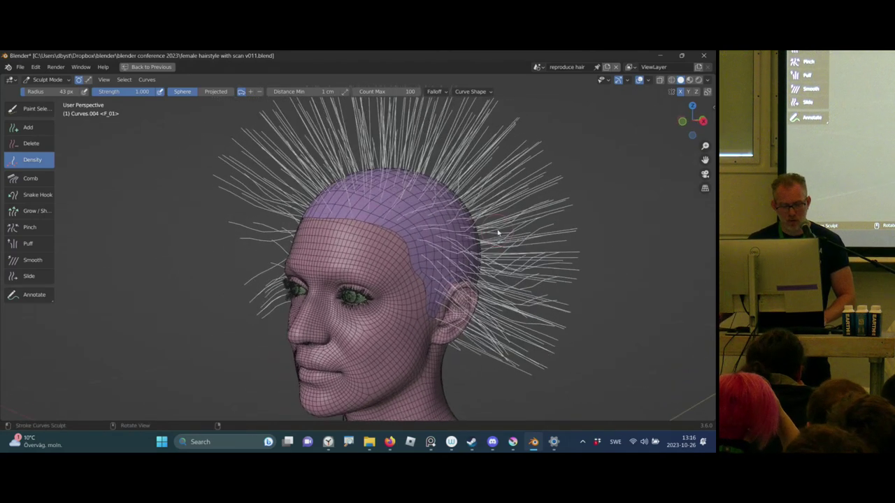
- Comb the hairs at the sides of the head downward with the Comb brush at a 144 px radius, and check them in profile
left_click(38, 180)
middle_click_drag(470, 204, 463, 239)
mouse_move(463, 239)
left_mouse_down()
mouse_move(436, 279)
mouse_move(467, 302)
mouse_move(458, 309)
left_mouse_up()
mouse_move(458, 309)
middle_mouse_down()
mouse_move(409, 253)
mouse_move(486, 229)
mouse_move(473, 216)
mouse_move(477, 180)
middle_mouse_up()
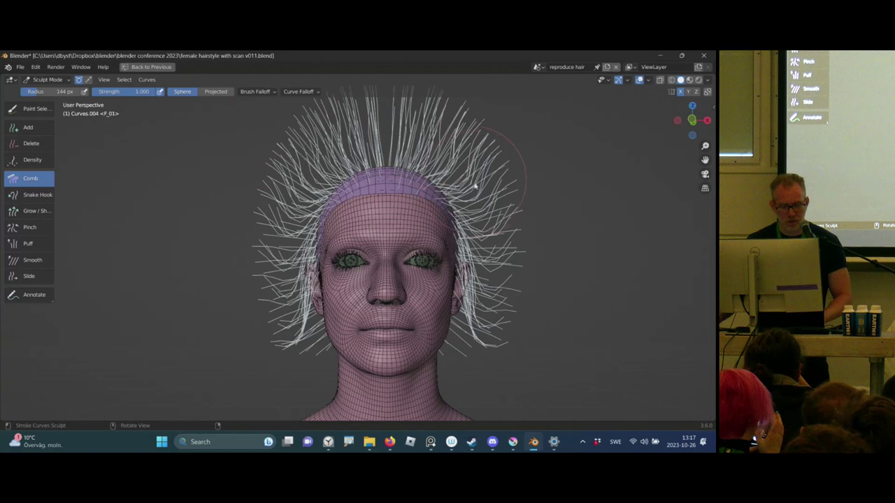
middle_click_drag(503, 214, 474, 217, "ctrl")
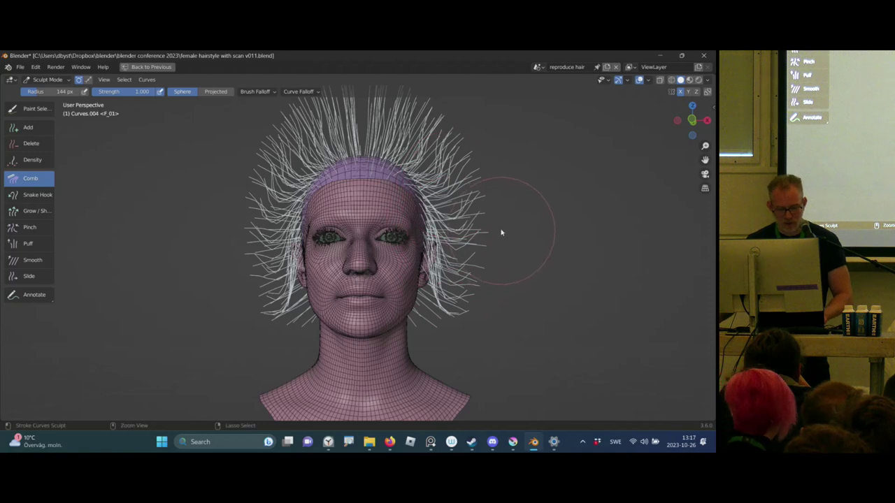
middle_click_drag(447, 231, 528, 232)
mouse_move(109, 210)
left_mouse_down()
mouse_move(152, 262)
mouse_move(183, 257)
left_mouse_up()
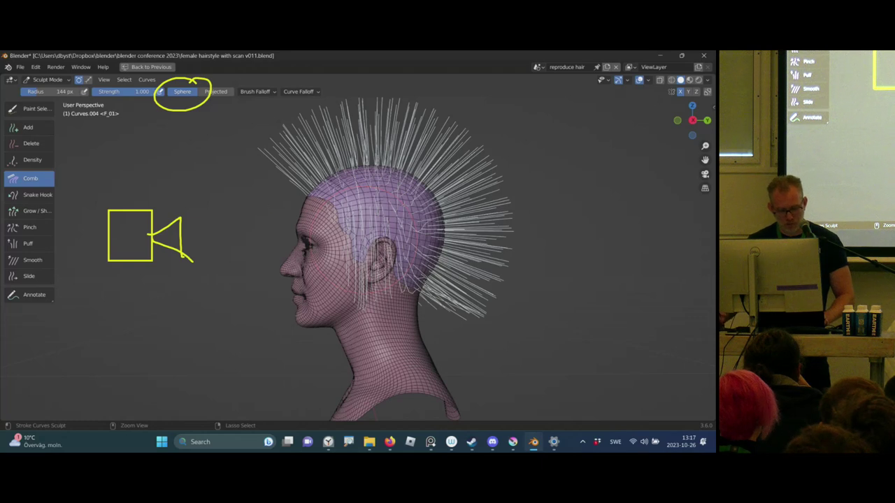
left_click_drag(333, 219, 330, 233)
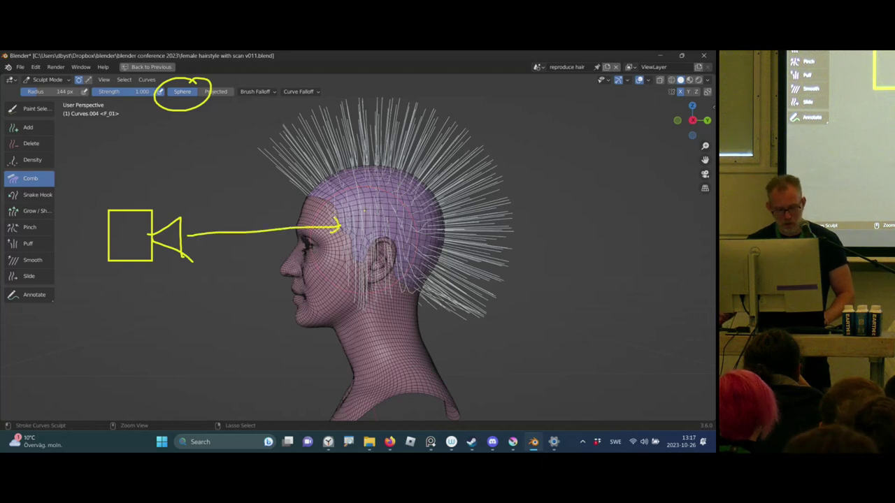
mouse_move(370, 193)
left_mouse_down()
mouse_move(317, 245)
mouse_move(374, 195)
mouse_move(399, 260)
left_mouse_up()
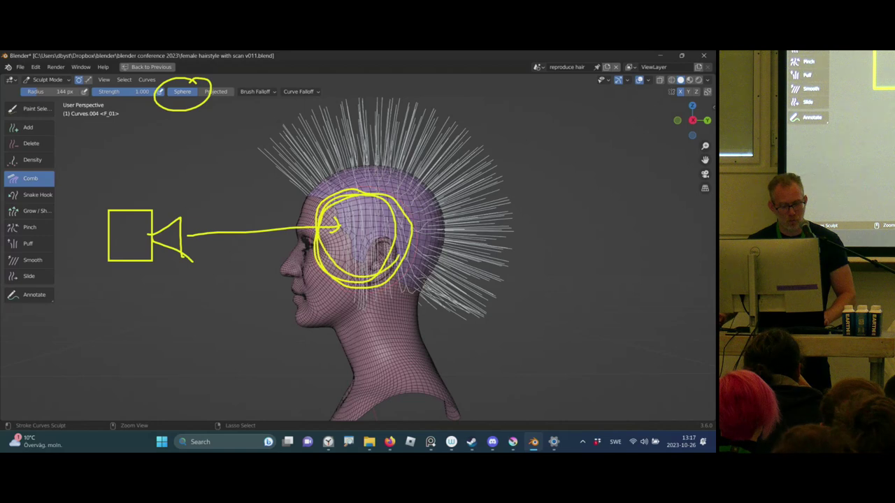
mouse_move(414, 172)
left_mouse_down()
mouse_move(397, 187)
mouse_move(455, 285)
left_mouse_up()
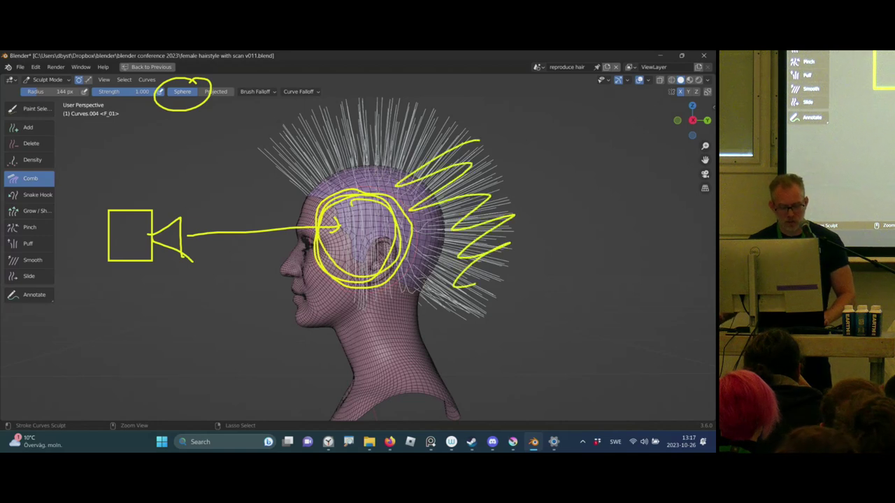
- Comb the hairs on both sides of the head downward with the Comb brush, using Projected falloff and a 97 px radius
key("Escape")
mouse_move(310, 164)
middle_mouse_down()
mouse_move(398, 154)
mouse_move(454, 162)
middle_mouse_up()
scroll(455, 168, "down", 3)
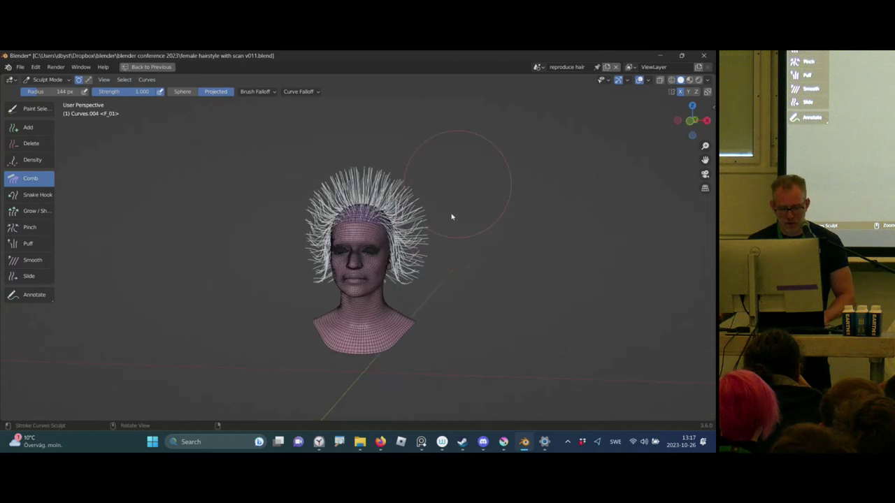
key("f")
left_click(463, 219)
left_click_drag(412, 198, 420, 279)
left_click_drag(410, 199, 423, 281)
scroll(414, 224, "up", 1)
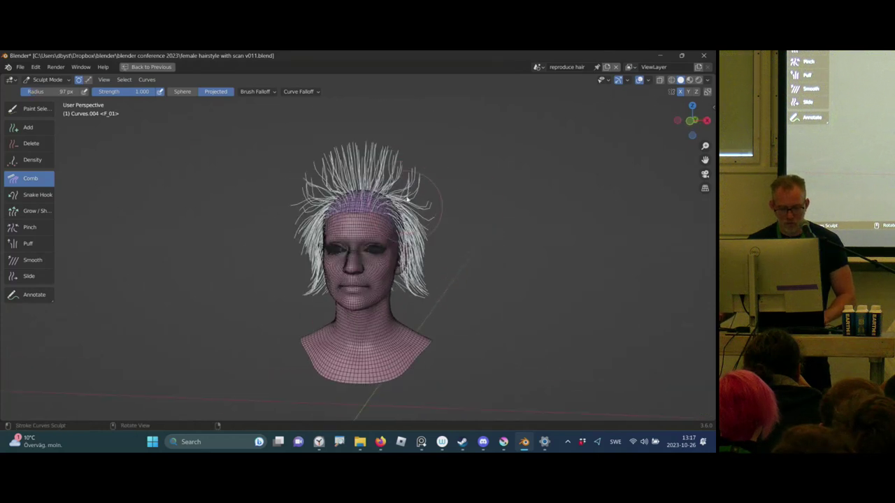
left_click_drag(405, 175, 422, 270)
mouse_move(386, 160)
left_mouse_down()
mouse_move(404, 187)
mouse_move(420, 149)
left_mouse_up()
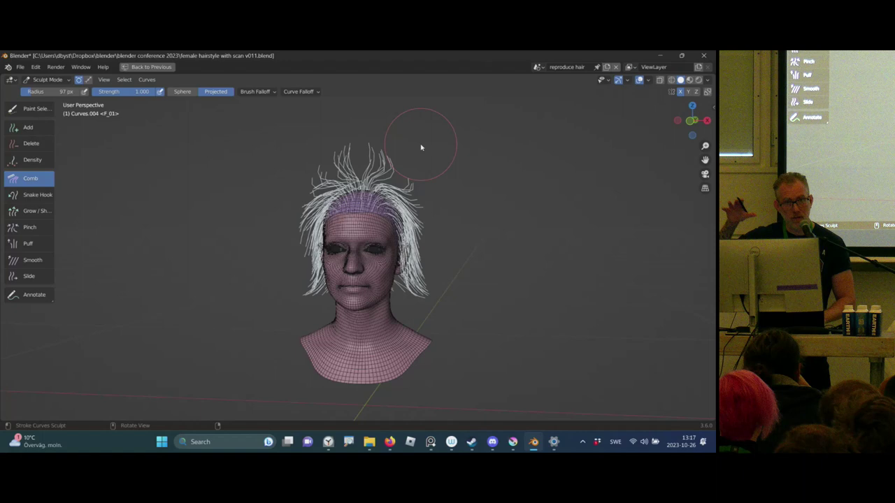
- Try pulling the lower side hairs outward with the Snake Hook brush at a 120 px radius, and undo the strokes
mouse_move(424, 180)
middle_mouse_down("ctrl")
mouse_move(384, 164)
mouse_move(404, 160)
middle_mouse_up("ctrl")
left_click(38, 199)
middle_click_drag(385, 203, 379, 177, "shift")
key("f")
left_click(464, 260)
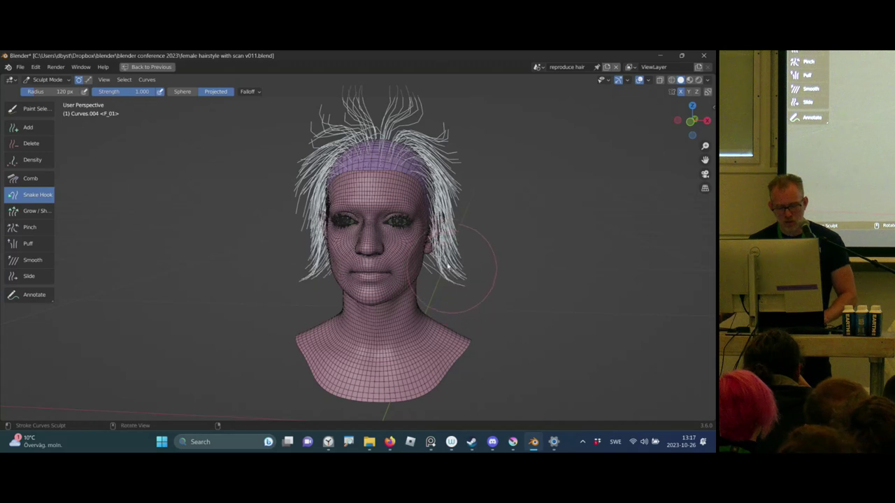
mouse_move(446, 263)
left_mouse_down()
mouse_move(465, 280)
mouse_move(499, 280)
mouse_move(548, 239)
left_mouse_up()
left_click_drag(536, 270, 574, 261)
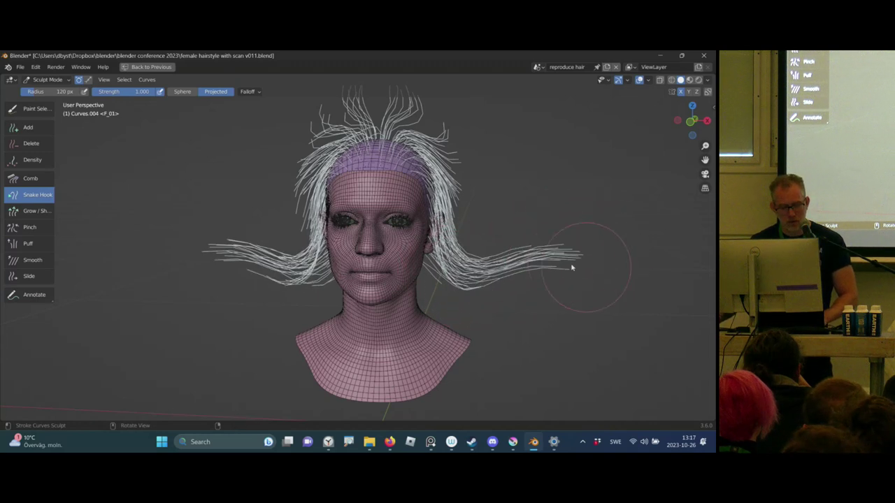
key("ctrl+z")
key("ctrl+z")
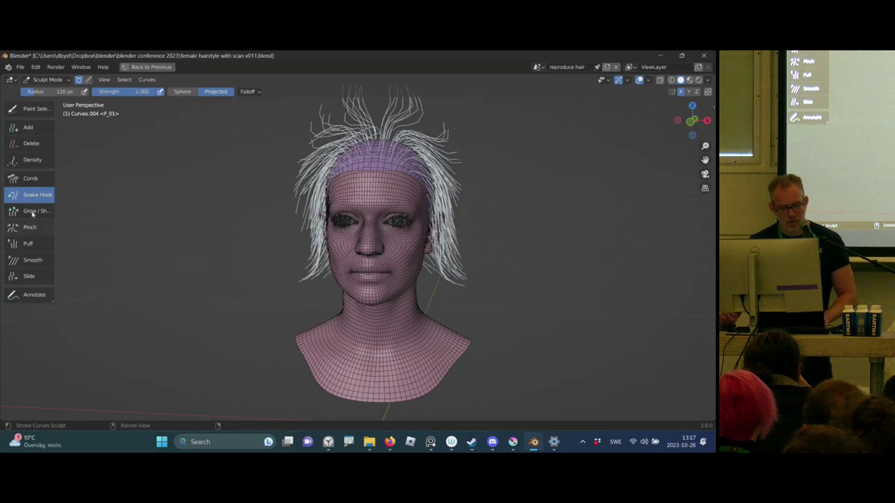
- Try lengthening the side hairs with the Grow / Shrink brush at an 82 px radius, and undo the strokes
left_click(35, 210)
left_click_drag(467, 252, 466, 250)
key("ctrl+z")
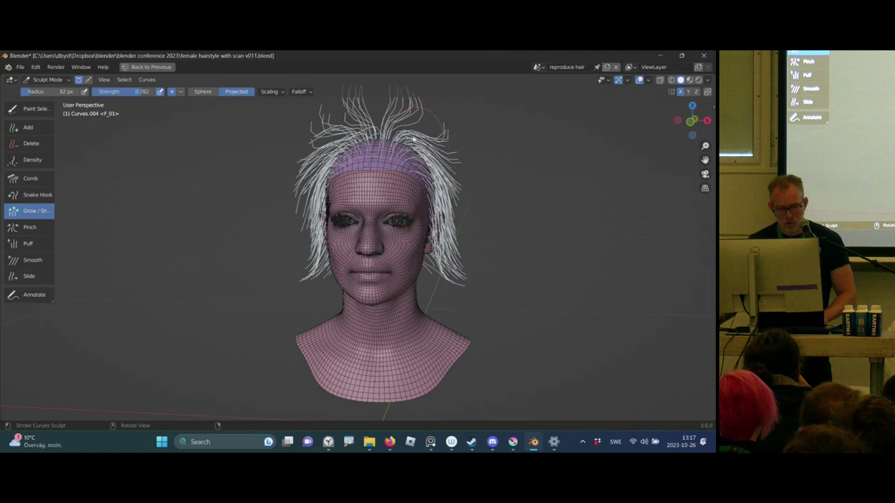
middle_click_drag(413, 138, 432, 138)
left_click(276, 93)
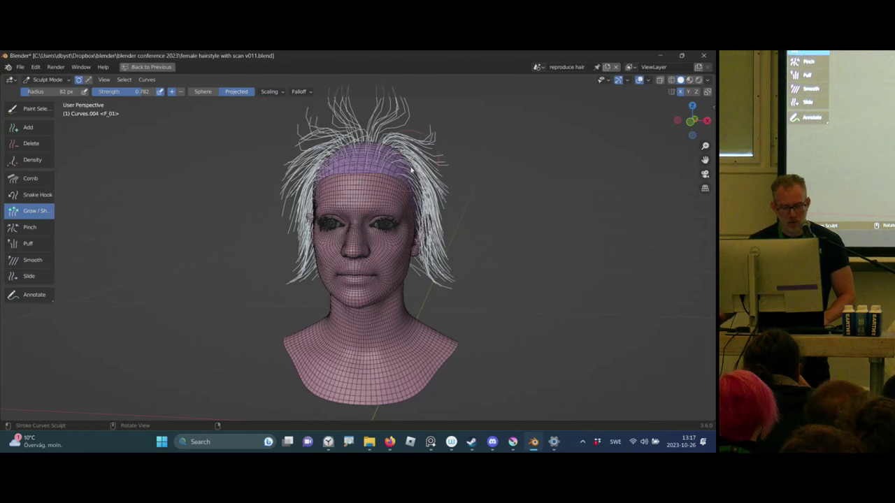
left_click_drag(424, 164, 427, 163)
key("ctrl+z")
- Lengthen the hairs at the sides of the head using the Grow / Shrink brush with Scale Uniform off
left_click(273, 93)
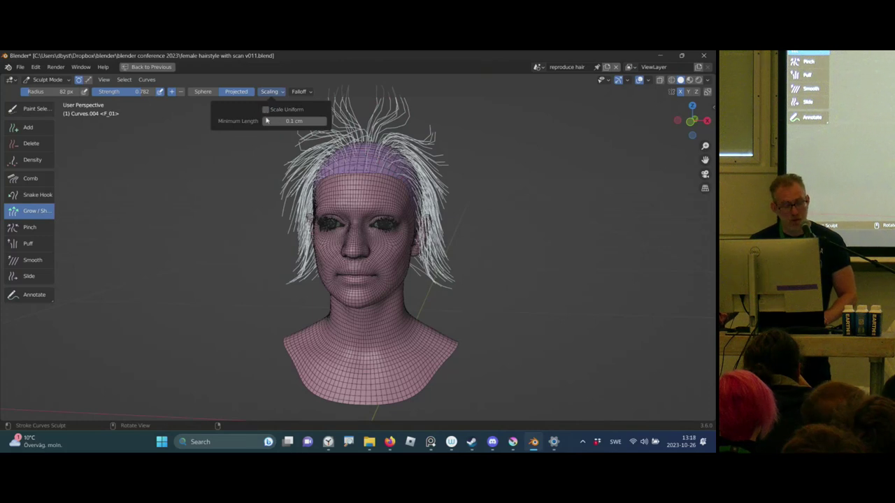
left_click_drag(437, 186, 434, 189)
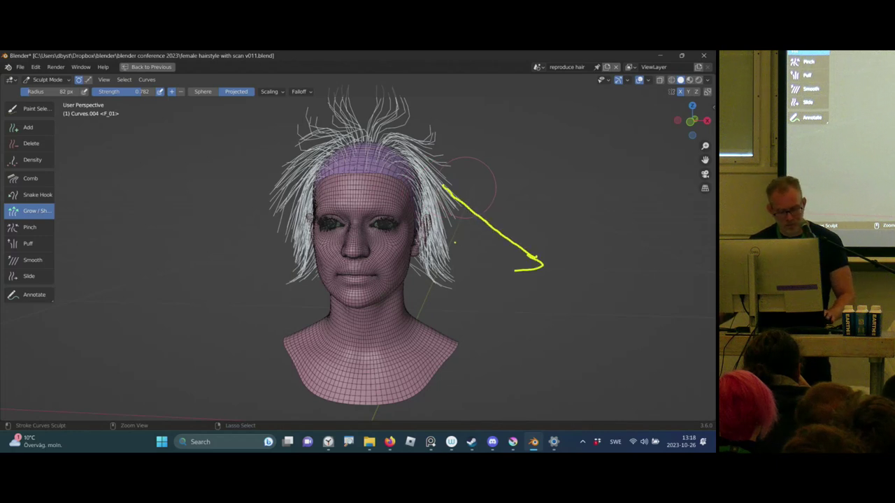
key("ctrl+z")
- Pinch the hairs at the sides of the head together with the Pinch brush at an 82 px radius
left_click(28, 233)
left_click_drag(451, 211, 461, 222)
middle_click_drag(466, 221, 460, 174)
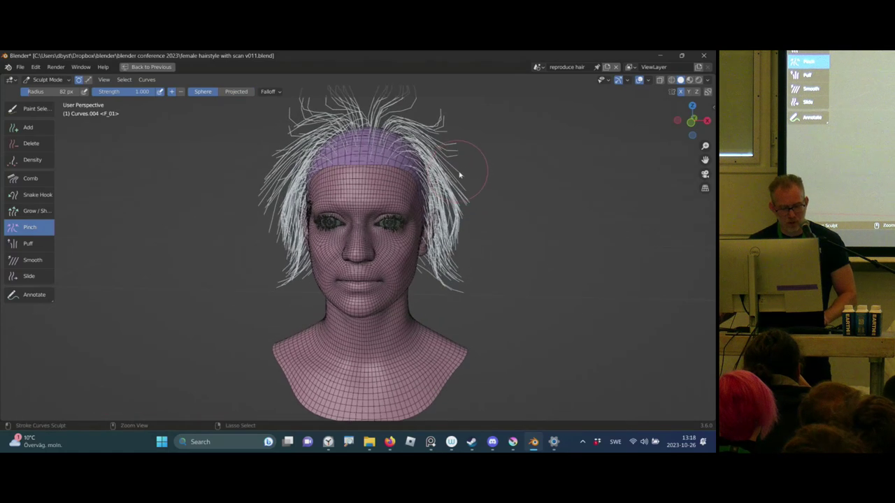
left_click_drag(459, 170, 452, 174)
middle_click_drag(450, 175, 391, 159)
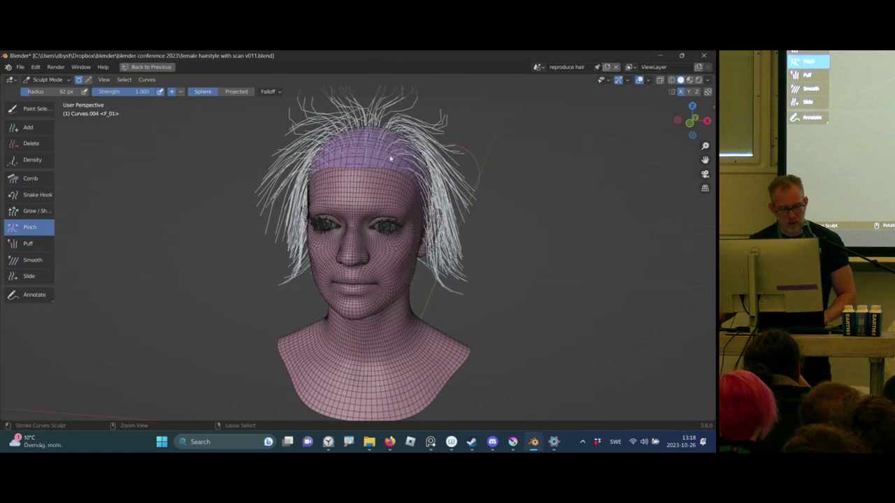
- Puff the hairs away from the scalp at a 225 px radius, and smooth the lower side hairs at a 189 px radius
left_click(28, 244)
left_click_drag(418, 156, 453, 154)
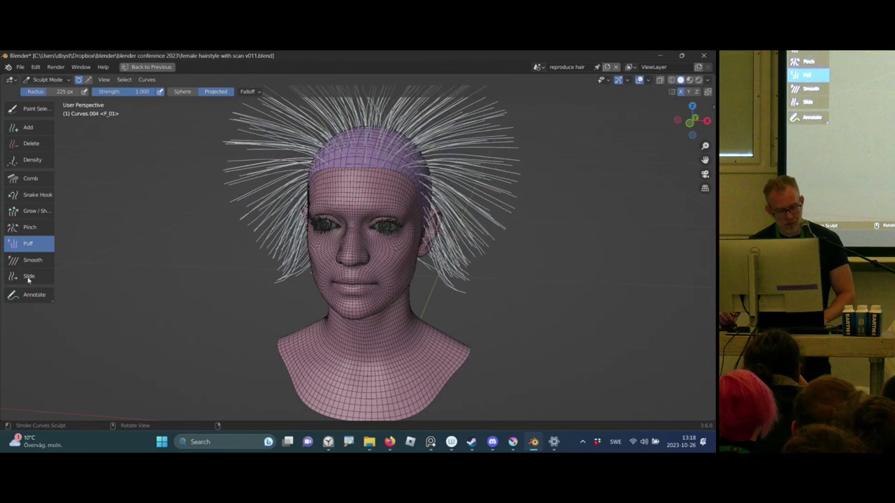
left_click(47, 260)
mouse_move(449, 225)
middle_mouse_down()
mouse_move(465, 207)
mouse_move(470, 262)
middle_mouse_up()
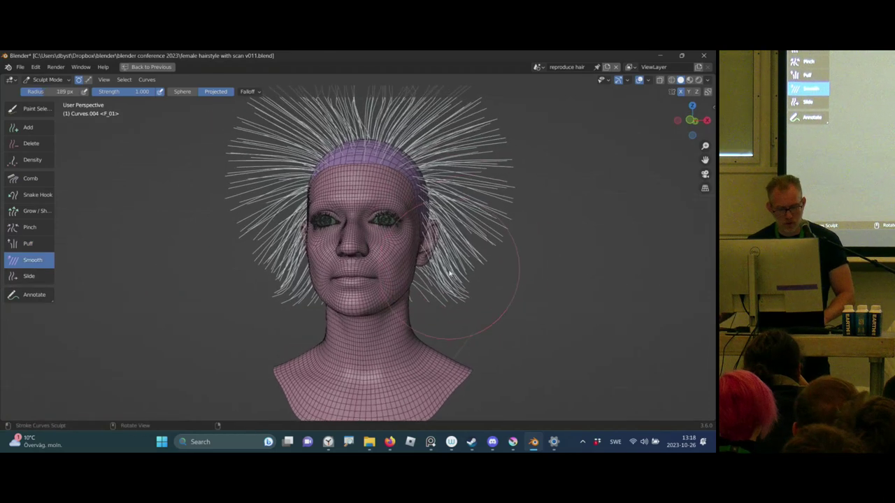
mouse_move(446, 292)
left_mouse_down()
mouse_move(475, 280)
mouse_move(456, 271)
left_mouse_up()
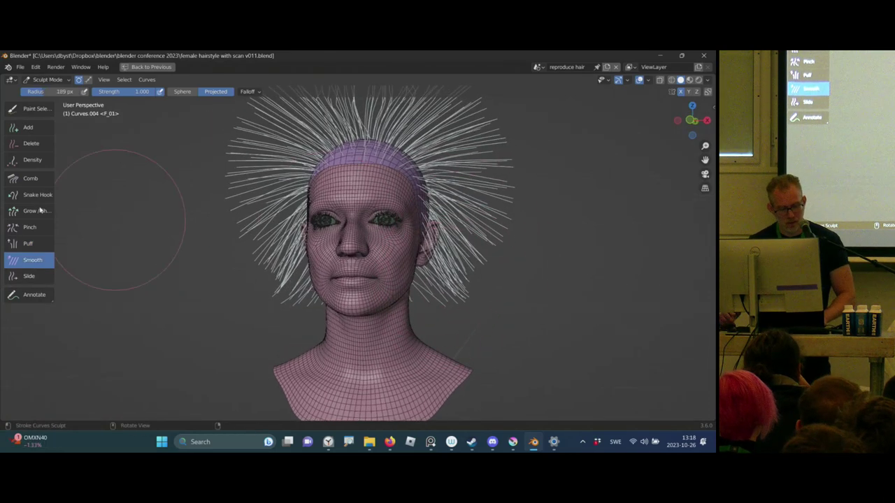
- Comb the lower side hairs down toward the neck, and set the Smooth brush radius to 258 px
left_click(30, 178)
mouse_move(500, 164)
left_mouse_down()
mouse_move(456, 231)
mouse_move(435, 235)
mouse_move(480, 188)
mouse_move(425, 280)
mouse_move(413, 256)
mouse_move(439, 237)
left_mouse_up()
left_click(39, 258)
key("f")
left_click(500, 210)
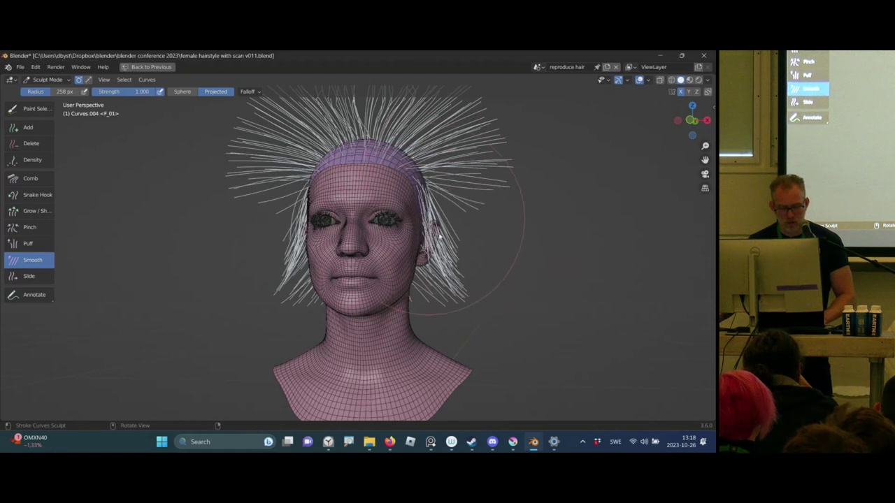
- Slide hair roots across the scalp near the front hairline with the Slide brush, and reduce its radius to 51 px
mouse_move(439, 238)
middle_mouse_down()
mouse_move(482, 200)
mouse_move(468, 163)
mouse_move(436, 194)
middle_mouse_up()
left_click(28, 277)
scroll(393, 186, "up", 7)
scroll(393, 186, "down", 4)
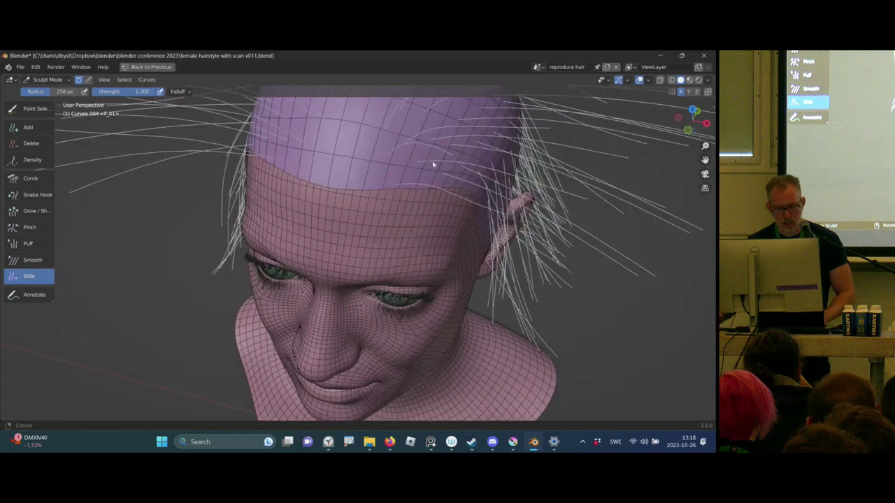
key("f")
left_click(365, 154)
mouse_move(382, 158)
left_mouse_down()
mouse_move(359, 149)
mouse_move(377, 160)
left_mouse_up()
key("f")
left_click(346, 161)
scroll(402, 142, "down", 5)
mouse_move(402, 142)
middle_mouse_down()
mouse_move(423, 180)
mouse_move(423, 156)
middle_mouse_up()
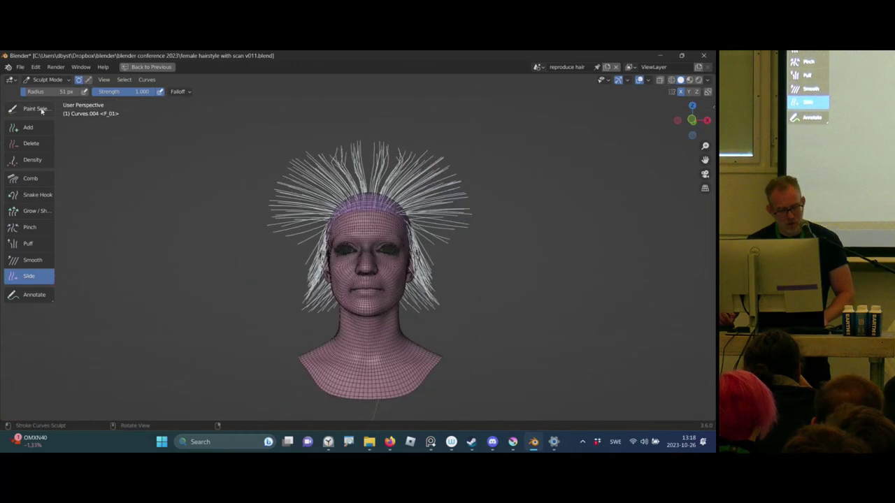
- Paint a selection over the upper hairs at a 91 px radius, then reduce the brush to 37 px and select all hairs
left_click(42, 110)
middle_click_drag(393, 228, 388, 157, "ctrl")
key("f")
left_click(414, 170)
scroll(414, 171, "down", 1)
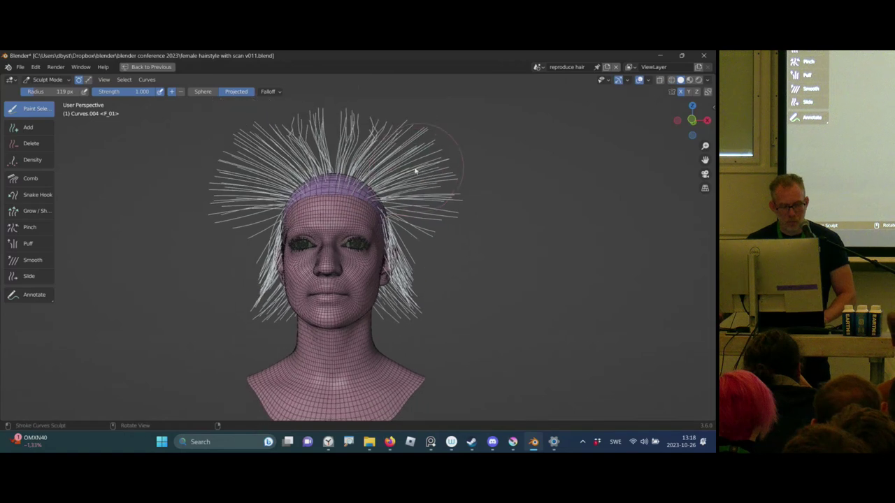
key("f")
left_click(402, 174)
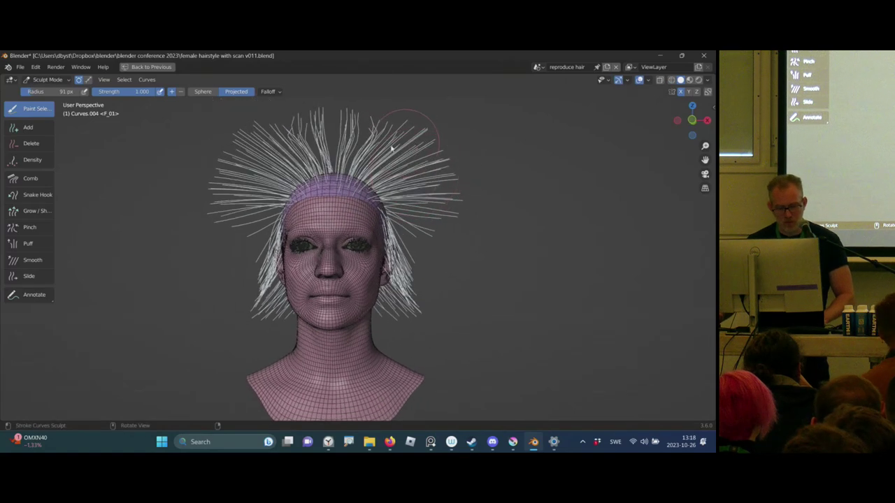
mouse_move(392, 146)
left_mouse_down()
mouse_move(415, 173)
mouse_move(405, 156)
left_mouse_up()
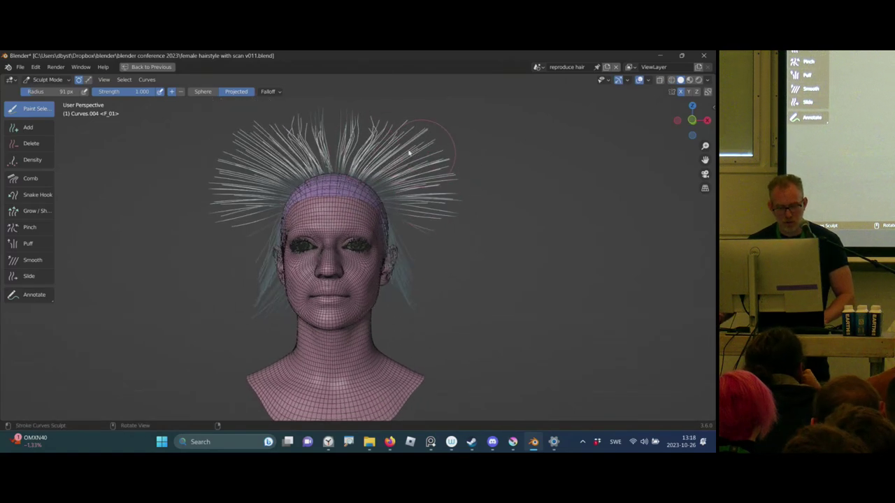
key("f")
left_click(417, 161)
key("a")
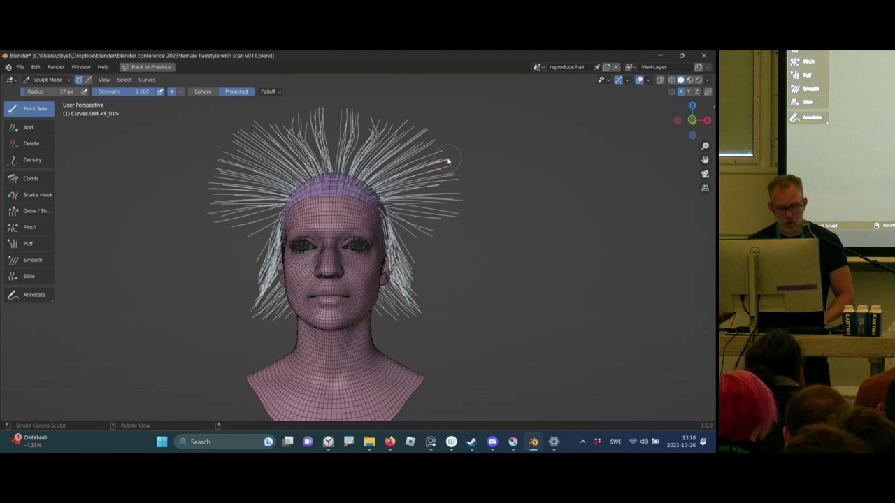
- Select only the tips of the upper hairs with the selection brush, try combing them downward, and undo the stroke
key("alt+a")
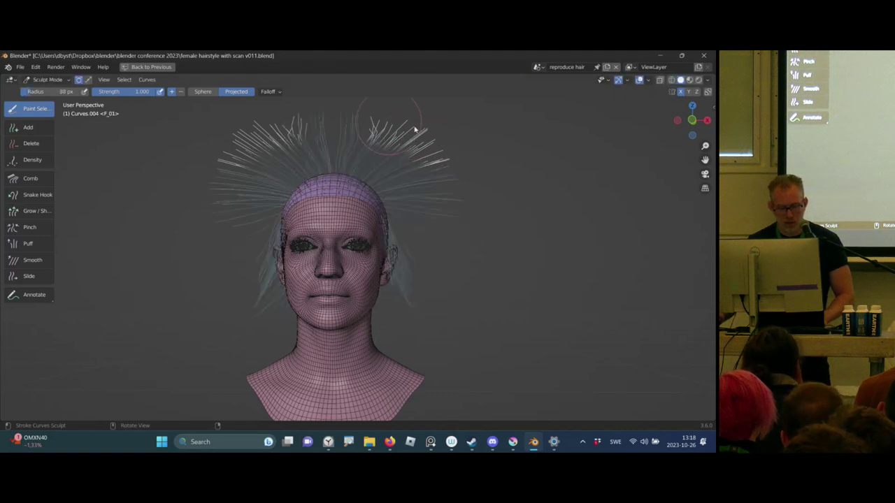
left_click(31, 179)
mouse_move(364, 136)
left_mouse_down()
mouse_move(434, 271)
mouse_move(416, 177)
mouse_move(331, 116)
mouse_move(448, 185)
left_mouse_up()
key("ctrl+z")
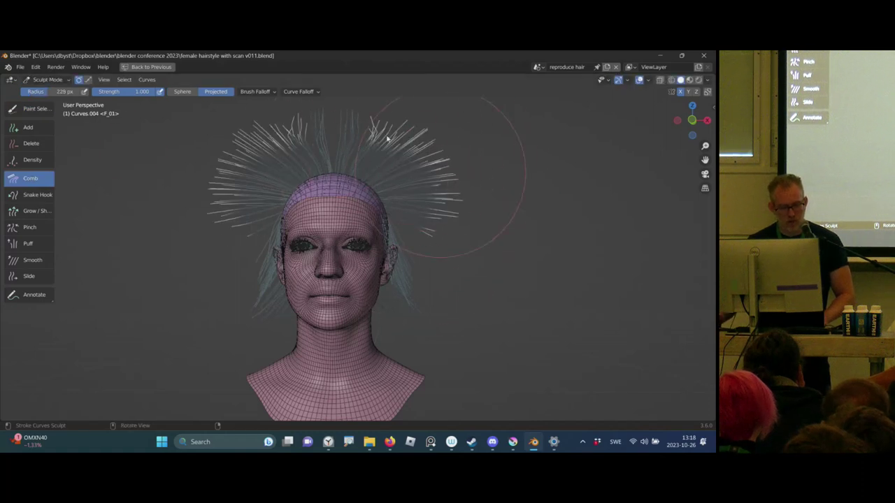
- Switch the selection masking mode to Curve and reduce the Comb brush radius to 37 px
left_click(88, 80)
key("f")
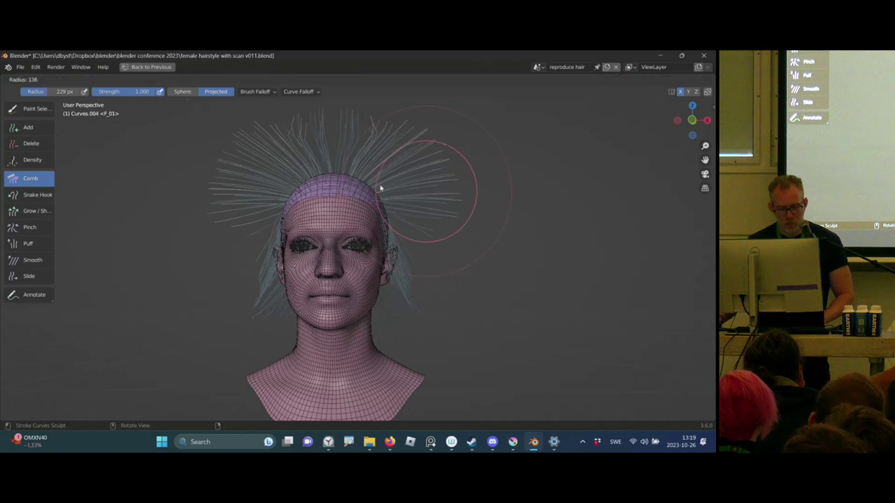
left_click(414, 189)
middle_click_drag(436, 166, 423, 150)
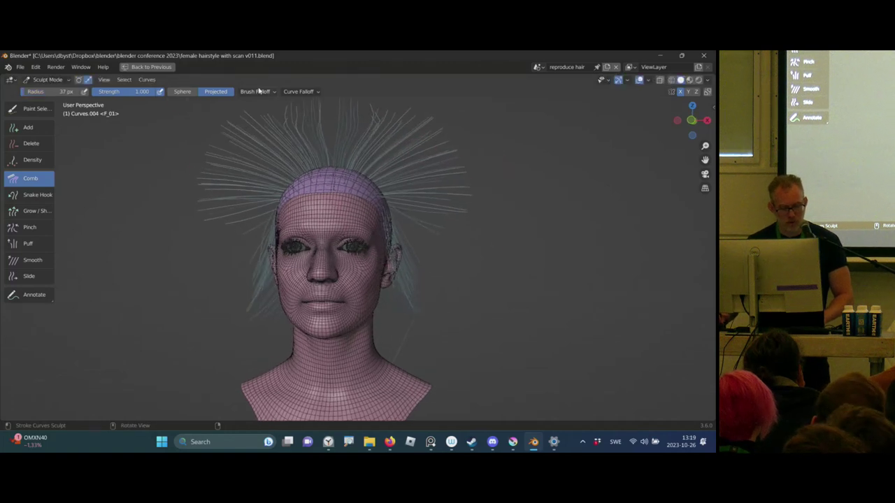
middle_click_drag(438, 163, 420, 158)
- Select all hairs and comb the upper hairs sideways at a 120 px radius, then reduce the Comb brush radius to 115 px
key("f")
left_click(449, 160)
key("a")
left_click_drag(391, 130, 441, 190)
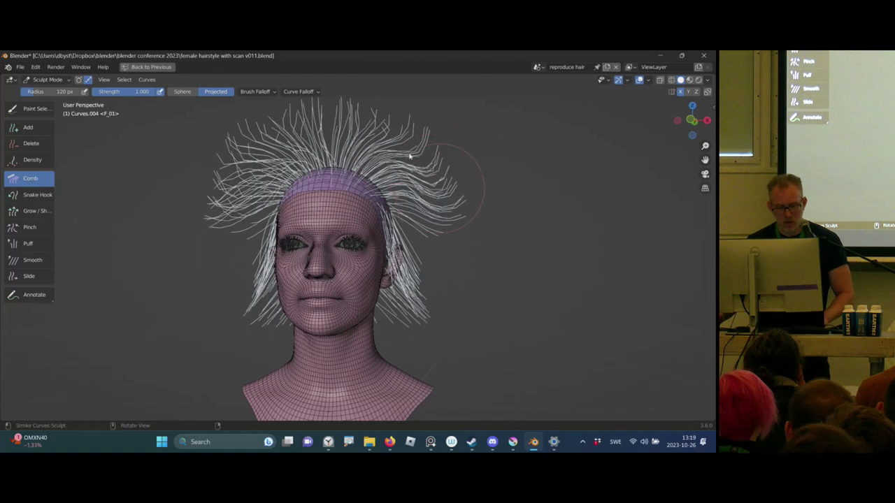
left_click_drag(410, 157, 269, 148)
middle_click_drag(357, 157, 382, 154)
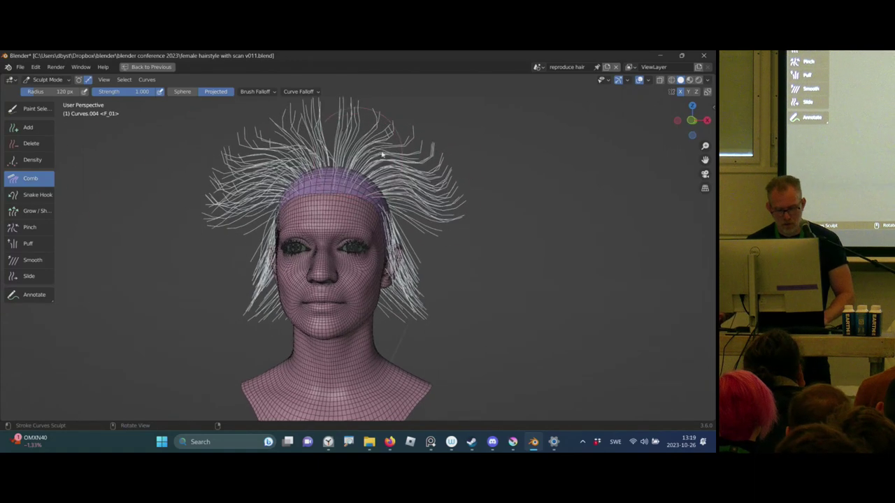
key("f")
left_click(442, 171)
middle_click_drag(282, 154, 273, 160)
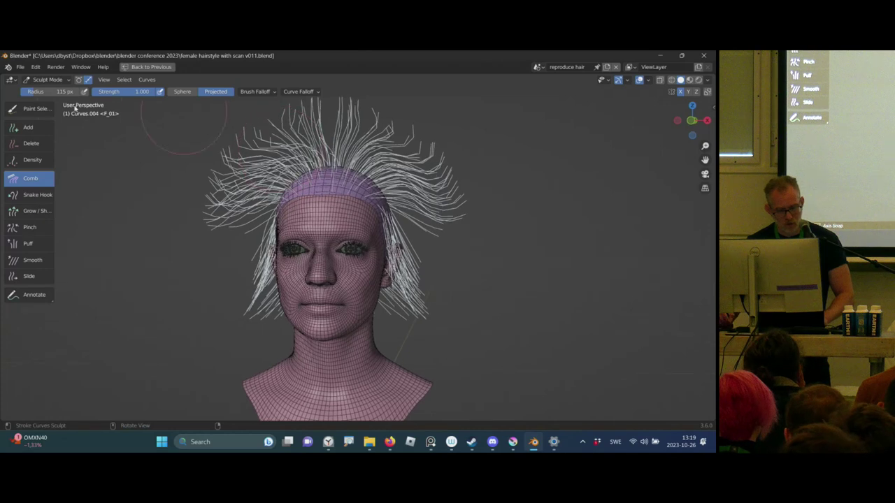
- Paint a selection of whole strands on the upper sides of the head with the selection brush at a 130 px radius
left_click(37, 110)
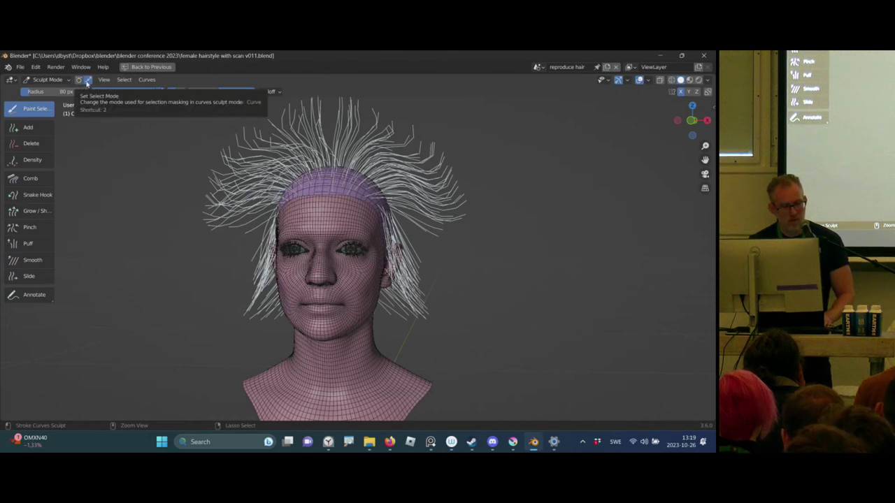
middle_click_drag(335, 158, 417, 165)
key("f")
left_click(374, 165)
left_click_drag(449, 198, 424, 164)
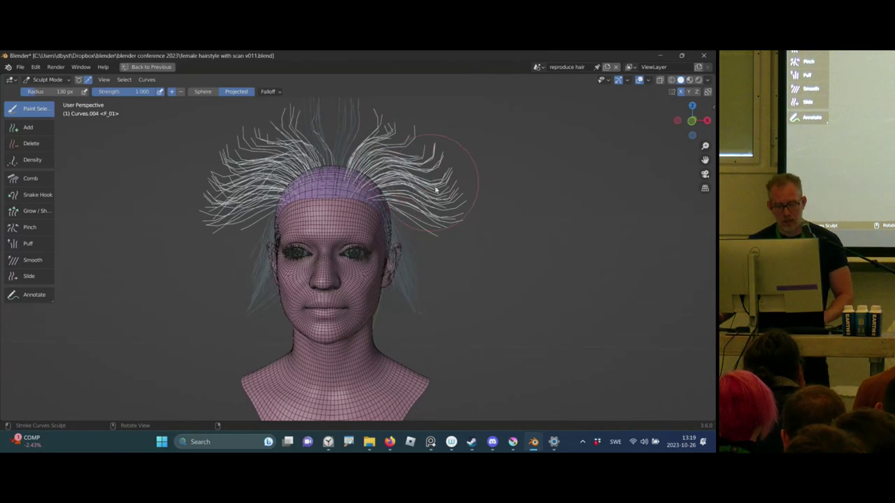
- Return the hair curves to Object Mode and restore the full workspace layout from the maximized viewport
mouse_move(456, 183)
middle_mouse_down()
mouse_move(469, 173)
mouse_move(466, 193)
middle_mouse_up()
key("ctrl+Tab")
left_click(375, 204)
key("ctrl+space")
left_click(488, 261)
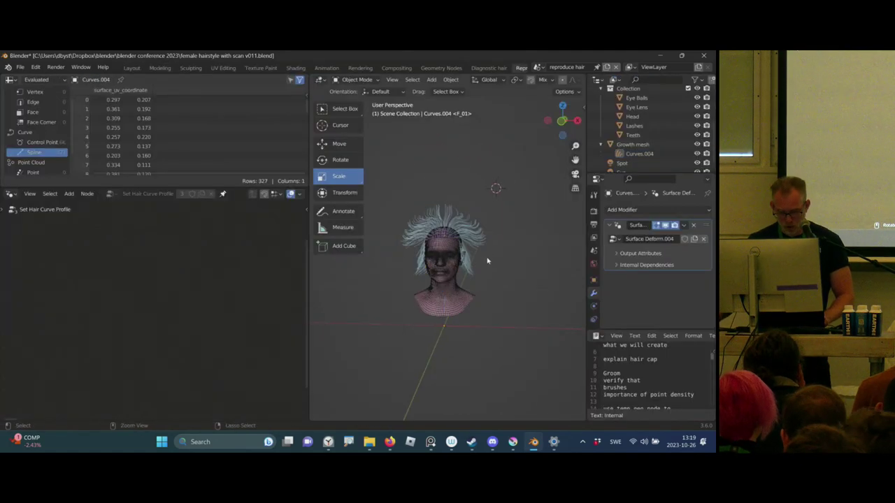
- Review the grooming notes in the text editor around the section on shrinkwrapping the hair
scroll(651, 381, "down", 3)
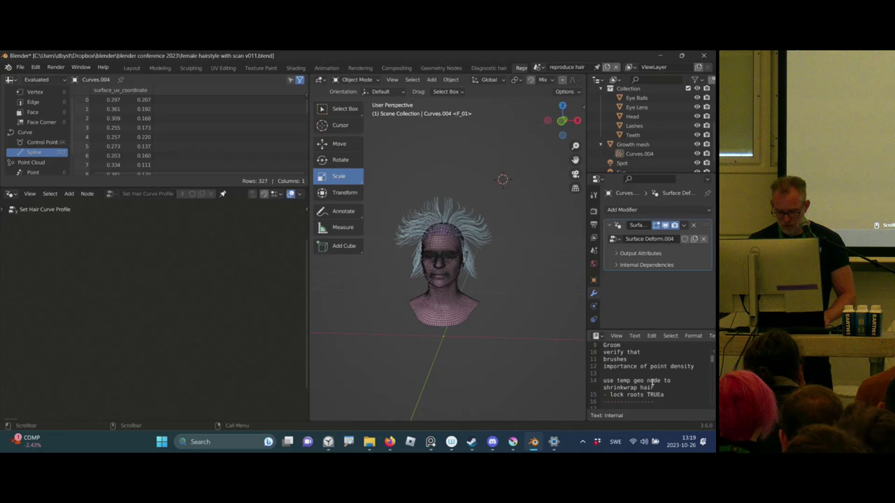
scroll(651, 383, "down", 4)
scroll(643, 378, "up", 3)
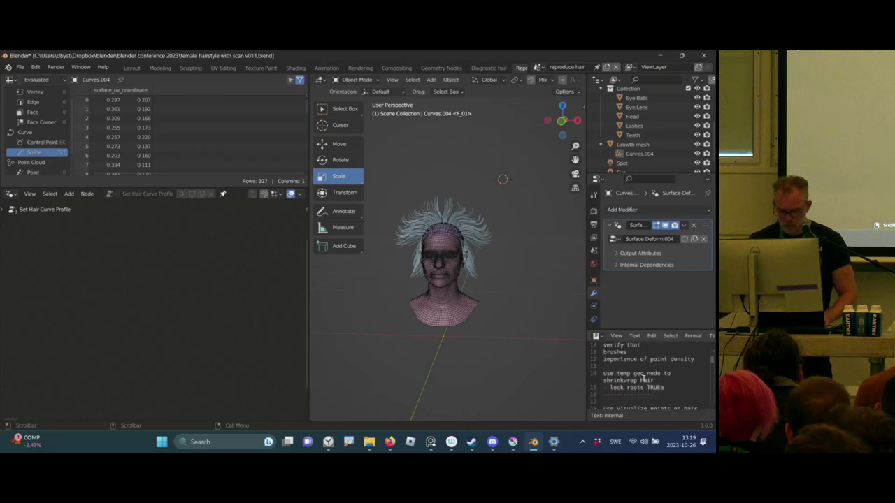
scroll(643, 379, "down", 2)
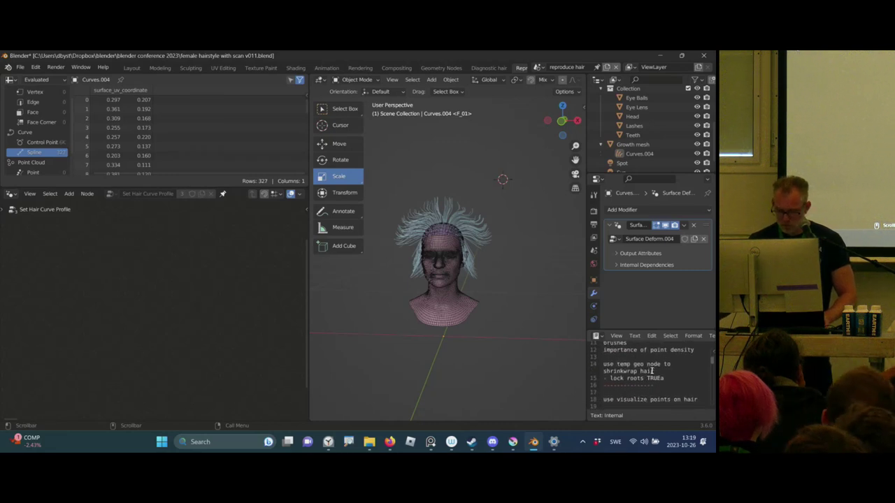
- Add a Geometry Nodes modifier to the hair curves and assign it the "visualize points on hair" node group
scroll(646, 374, "up", 4)
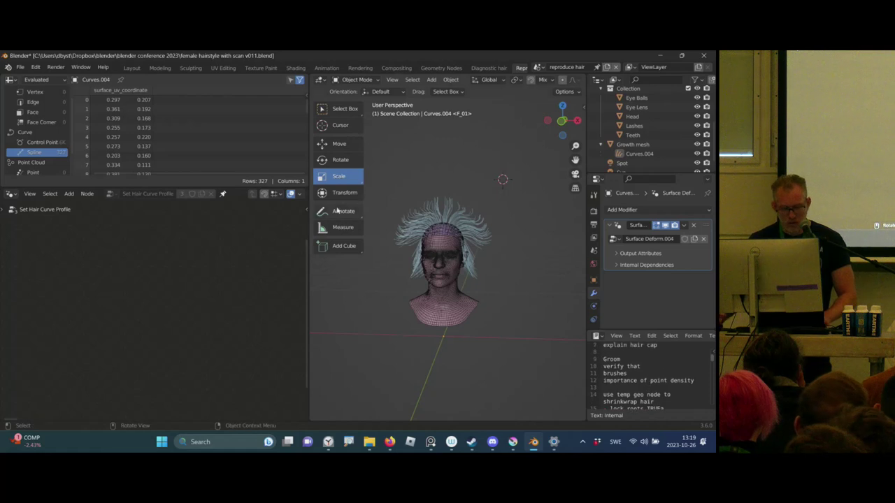
scroll(454, 203, "up", 4)
left_click(500, 209)
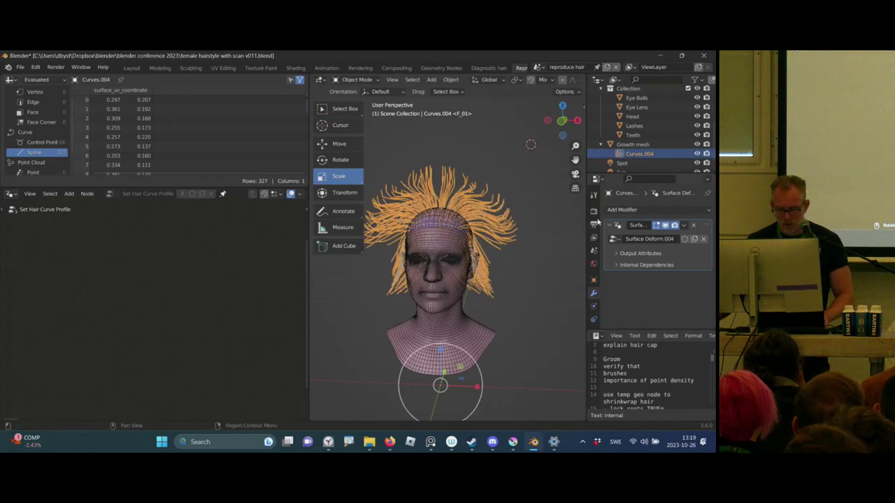
left_click(635, 210)
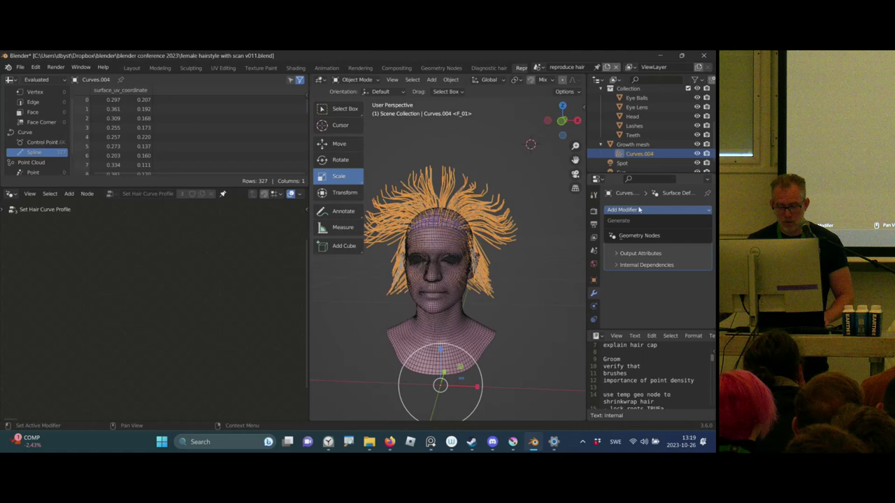
left_click(630, 238)
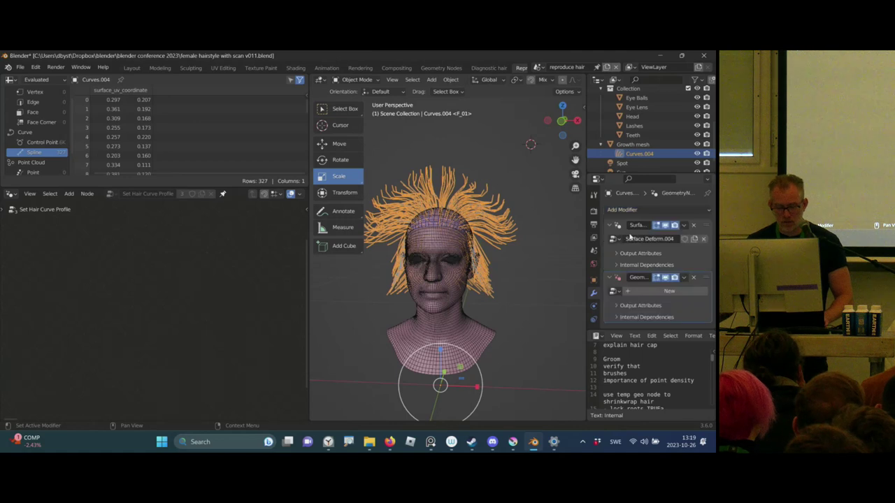
left_click(619, 290)
type("v")
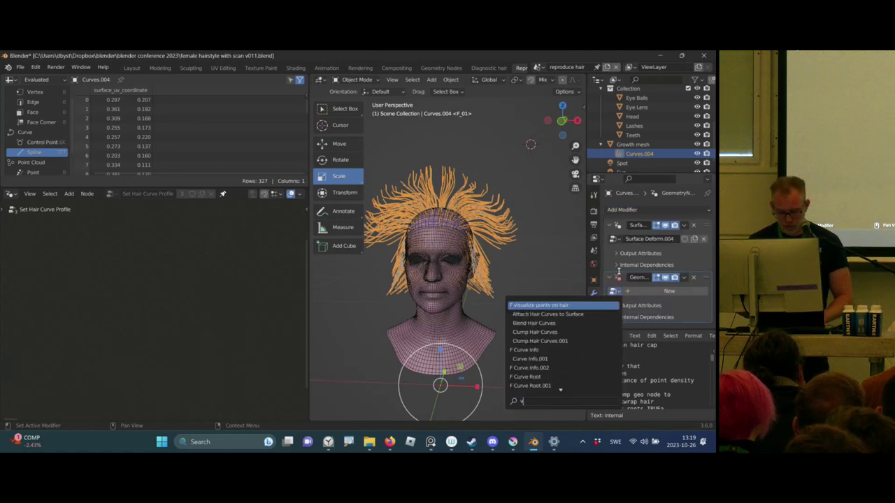
key("Return")
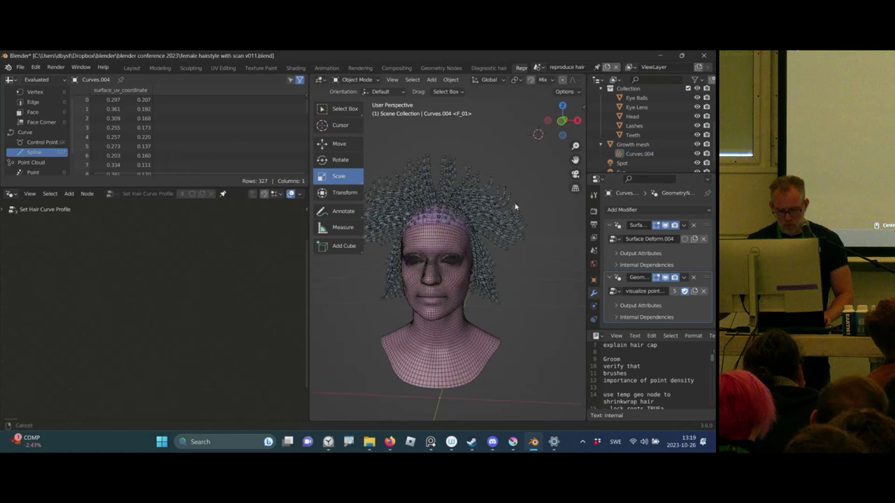
- Hide the wireframe overlay on the head to see the hair points clearly
scroll(513, 208, "up", 5)
middle_click_drag(512, 211, 493, 257)
key("q")
left_click(524, 221)
- Add another Geometry Nodes modifier above the point visualization modifier and show its new node tree in the node editor
left_click(631, 210)
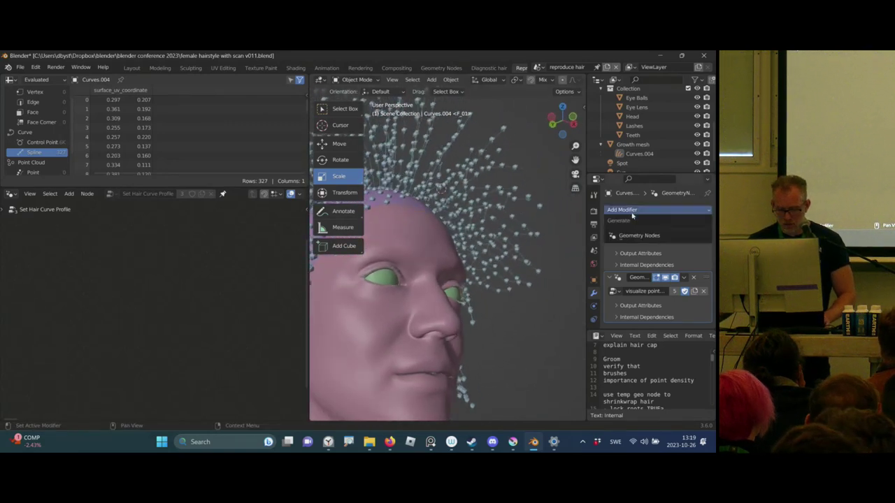
left_click(639, 237)
middle_click_drag(686, 319, 681, 267)
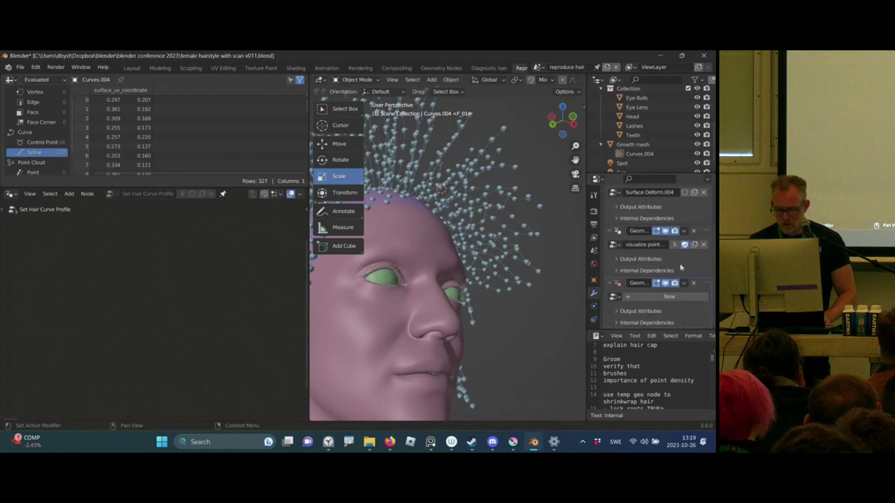
left_click_drag(706, 284, 701, 232)
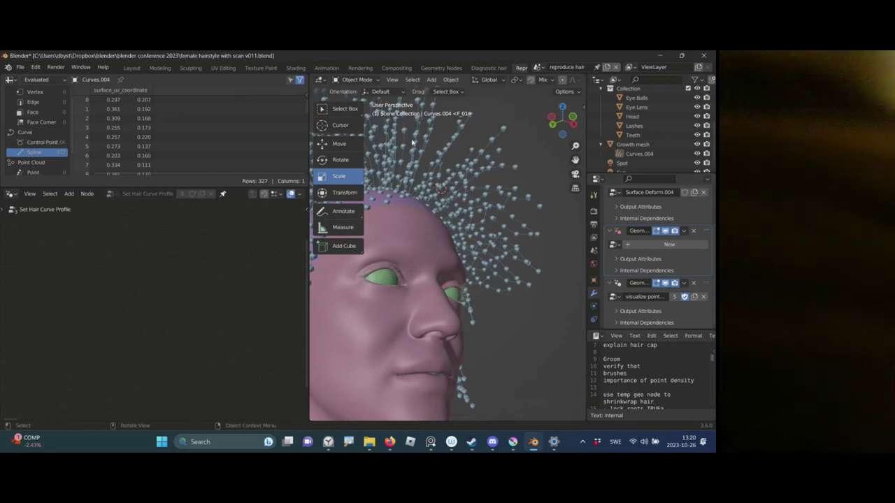
left_click(658, 246)
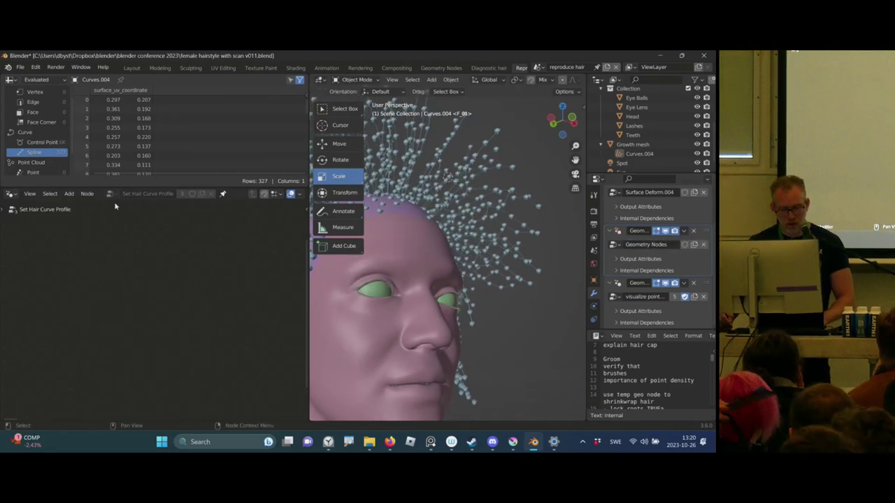
left_click(223, 195)
key("Home")
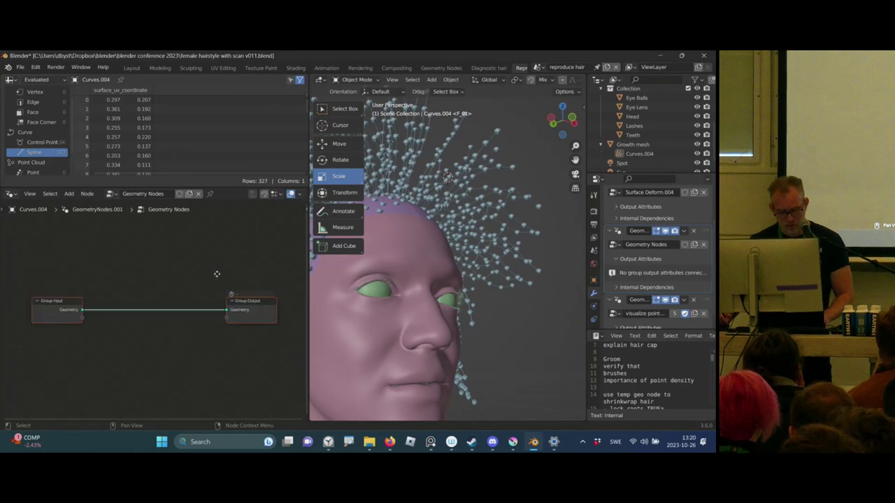
- Insert a Resample Curve node between the group input and output and set its count to 15
key("shift+a")
left_click(150, 211)
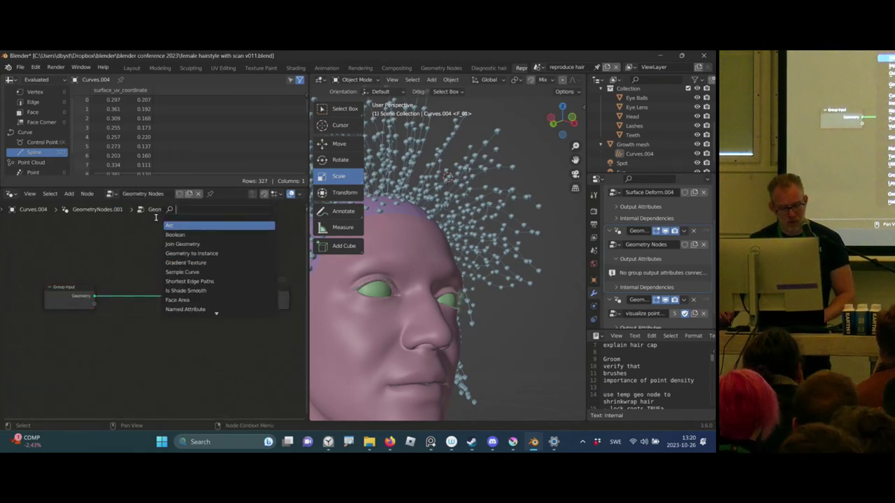
type("resa")
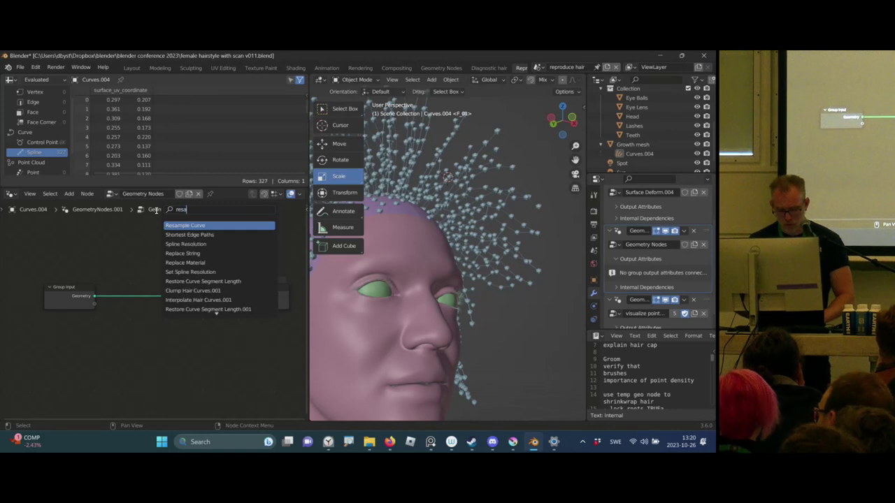
key("Return")
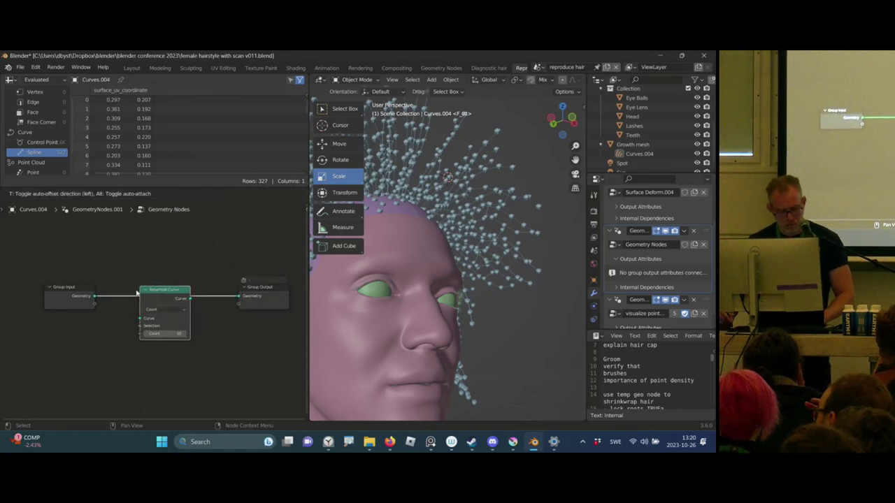
left_click(158, 292)
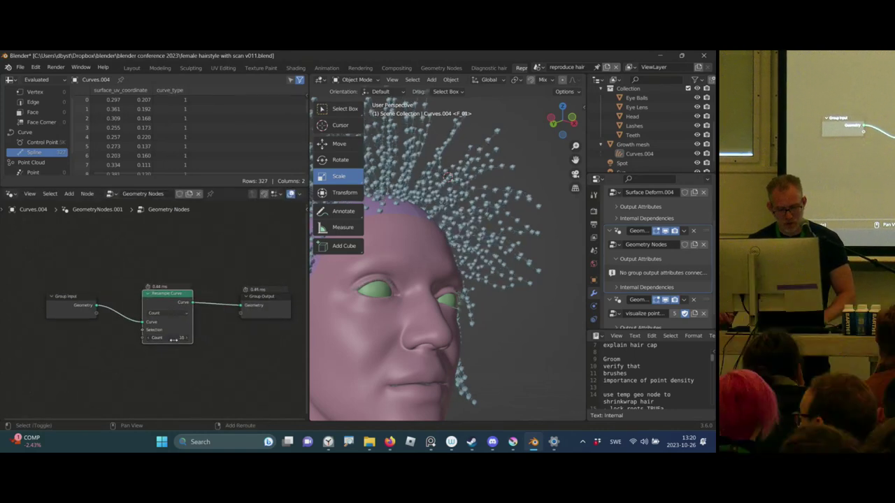
left_click_drag(173, 340, 172, 343)
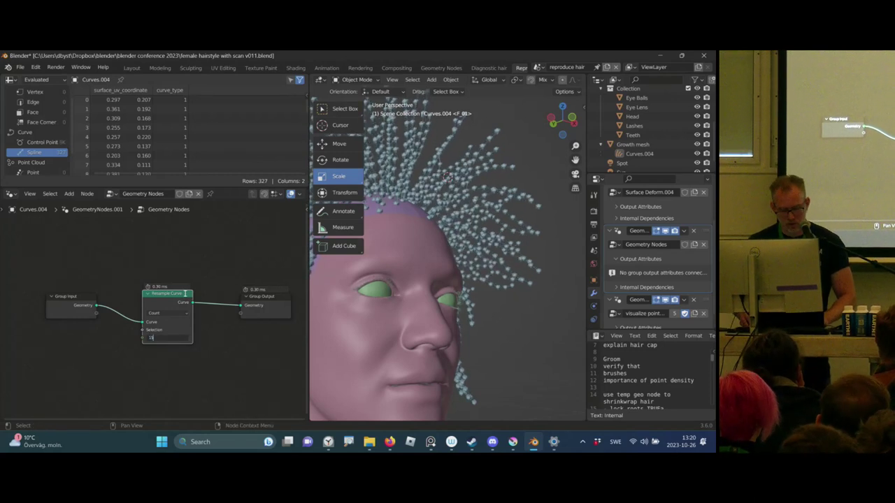
key("Return")
middle_click_drag(467, 149, 493, 182)
- Apply the resampling modifier to the hair curves and remove the point visualization modifier
left_click(682, 259)
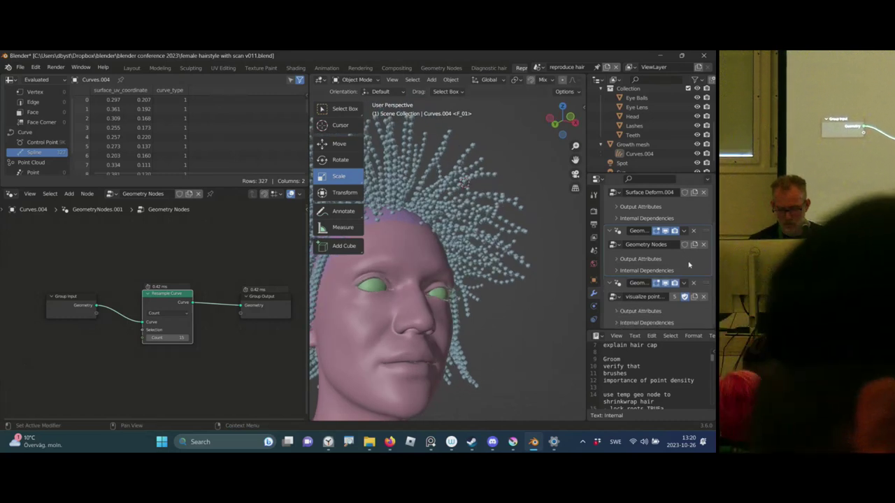
key("ctrl+a")
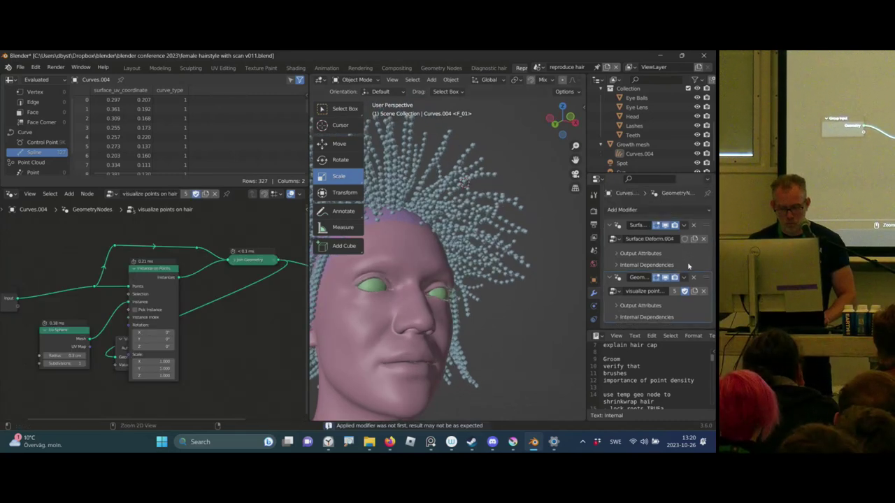
middle_click_drag(519, 207, 482, 207)
left_click(492, 214)
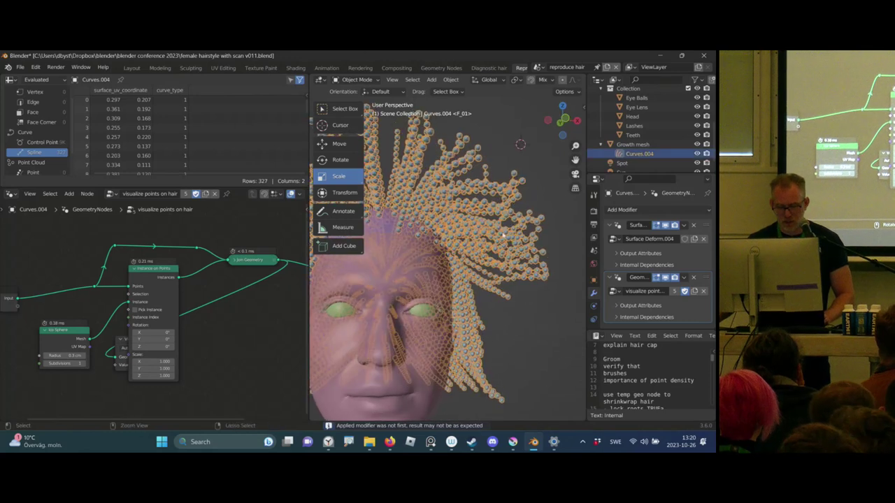
left_click(694, 278)
scroll(514, 231, "down", 2)
- Put the hair curves in Sculpt Mode and paint a selection over the strands on one side of the head at an 84 px radius
left_click(470, 238)
middle_click_drag(509, 233, 492, 224)
left_click(493, 225)
key("ctrl+Tab")
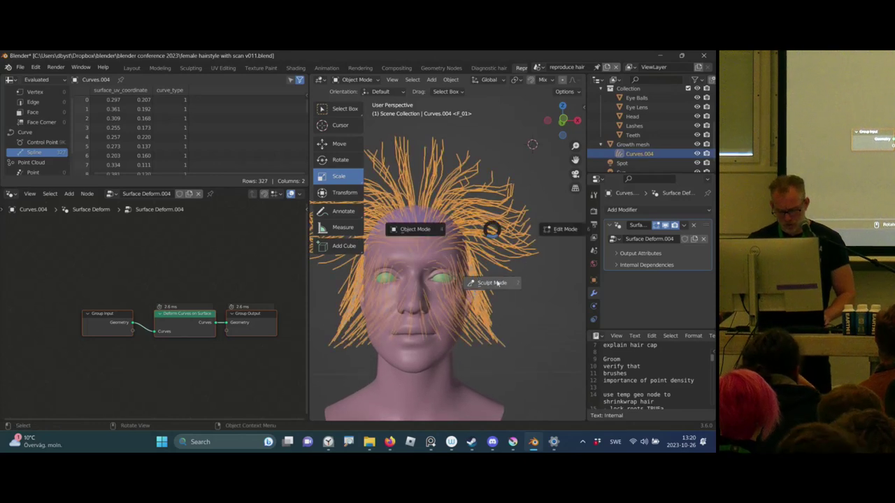
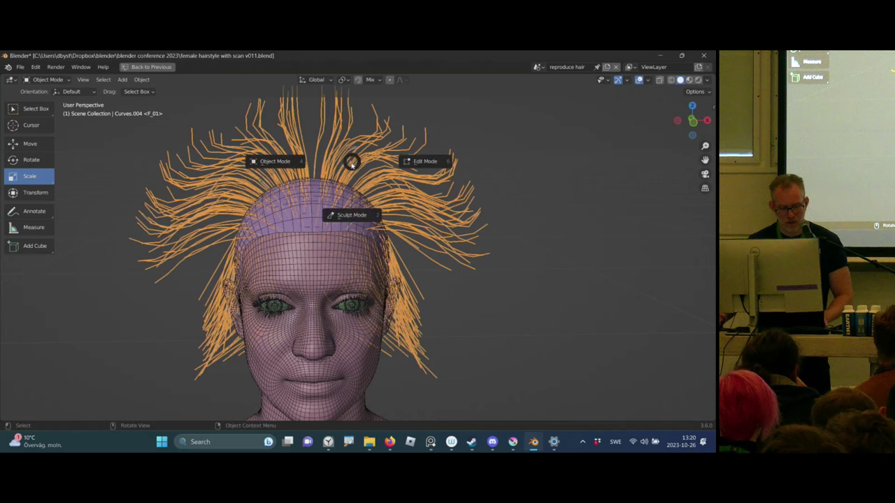
mouse_move(396, 150)
left_mouse_down()
mouse_move(332, 133)
mouse_move(436, 244)
mouse_move(412, 363)
left_mouse_up()
middle_click_drag(420, 253, 294, 210)
scroll(325, 276, "down", 4)
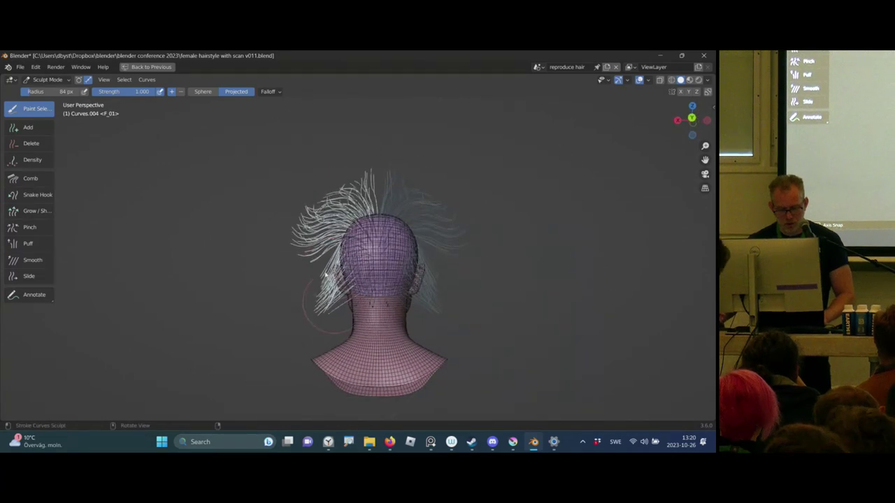
middle_click_drag(343, 266, 337, 264)
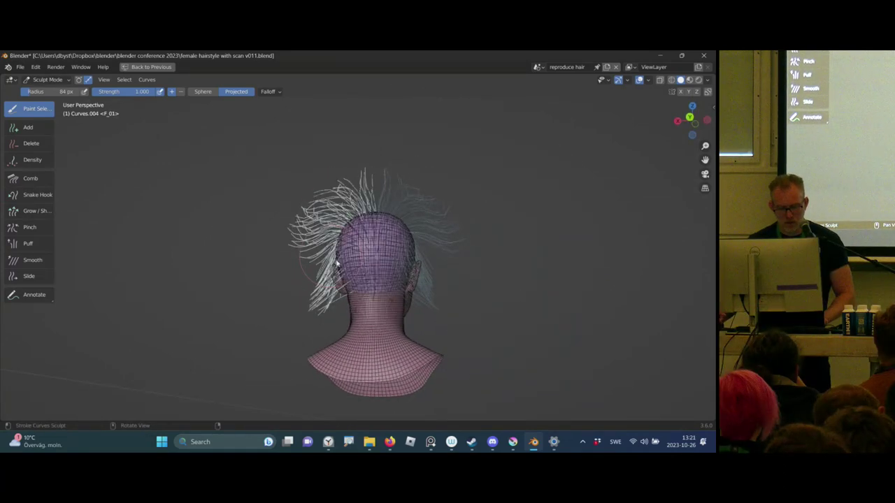
scroll(336, 263, "up", 2)
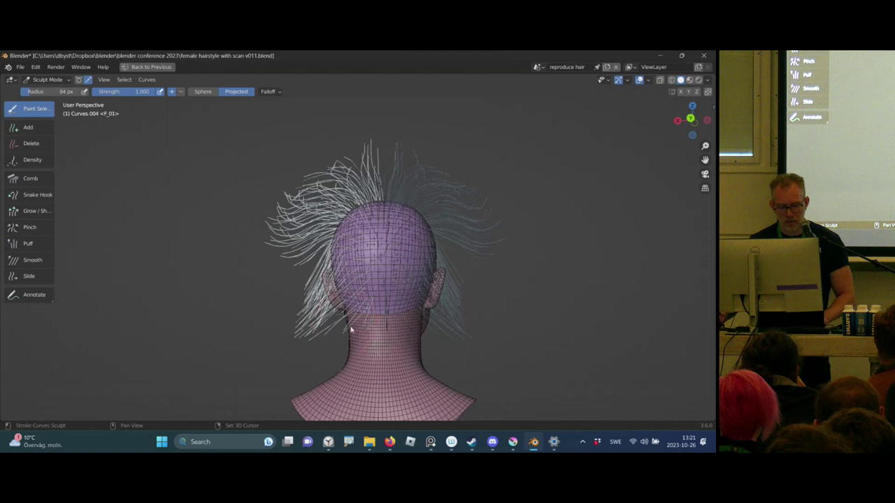
middle_click_drag(325, 184, 395, 189)
- Comb the hair downward on both sides of the head with the Comb brush at a 255 px radius
left_click(35, 178)
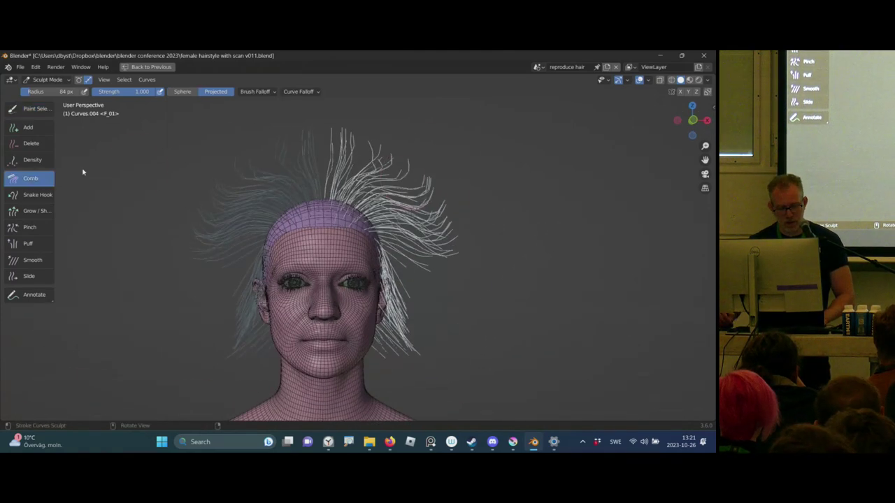
mouse_move(445, 207)
left_mouse_down()
mouse_move(441, 310)
mouse_move(410, 393)
left_mouse_up()
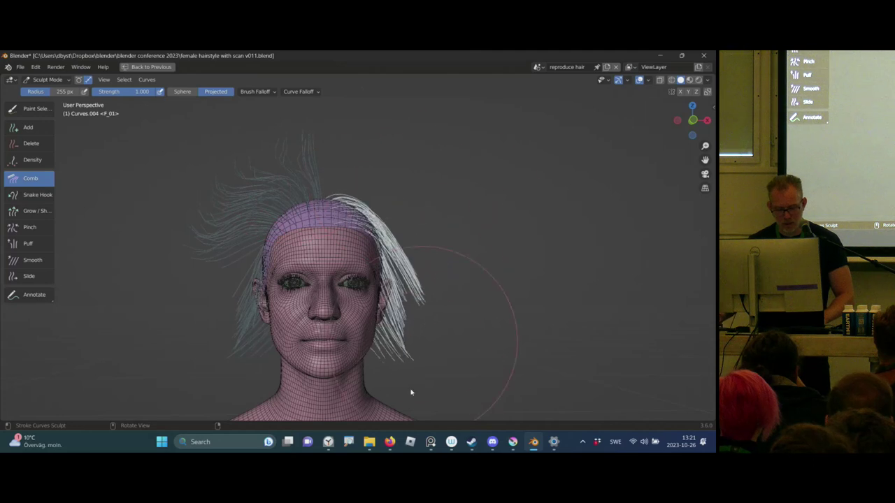
middle_click_drag(412, 275, 326, 166)
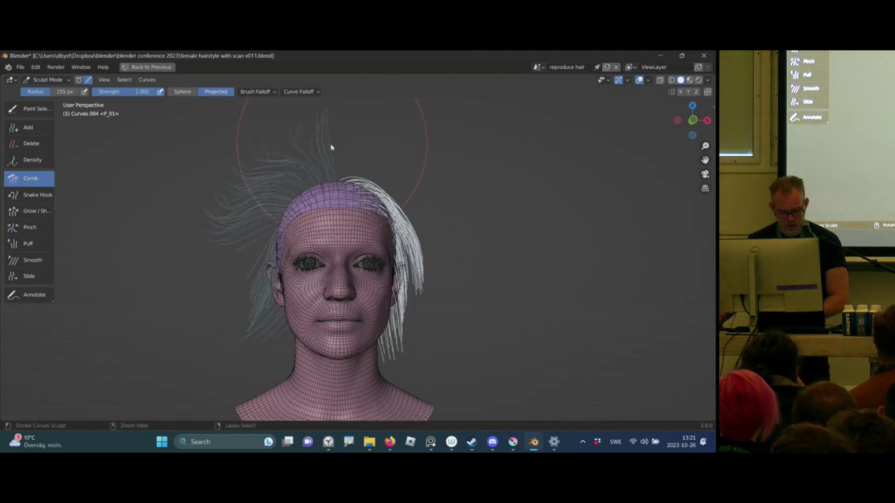
mouse_move(327, 144)
left_mouse_down()
mouse_move(346, 144)
mouse_move(196, 265)
mouse_move(260, 287)
mouse_move(255, 317)
mouse_move(272, 352)
left_mouse_up()
mouse_move(261, 199)
left_mouse_down()
mouse_move(274, 232)
mouse_move(269, 260)
left_mouse_up()
- Reduce the Comb brush radius to 151 px and comb more of the side hair downward
mouse_move(240, 237)
middle_mouse_down()
mouse_move(240, 265)
mouse_move(260, 275)
mouse_move(320, 216)
mouse_move(422, 202)
mouse_move(449, 186)
mouse_move(407, 221)
mouse_move(389, 215)
middle_mouse_up()
key("f")
left_click(444, 238)
left_click_drag(384, 231, 389, 291)
middle_click_drag(390, 292, 385, 270, "ctrl")
middle_click_drag(385, 271, 383, 250, "shift")
scroll(383, 249, "up", 3)
middle_click_drag(396, 206, 313, 184)
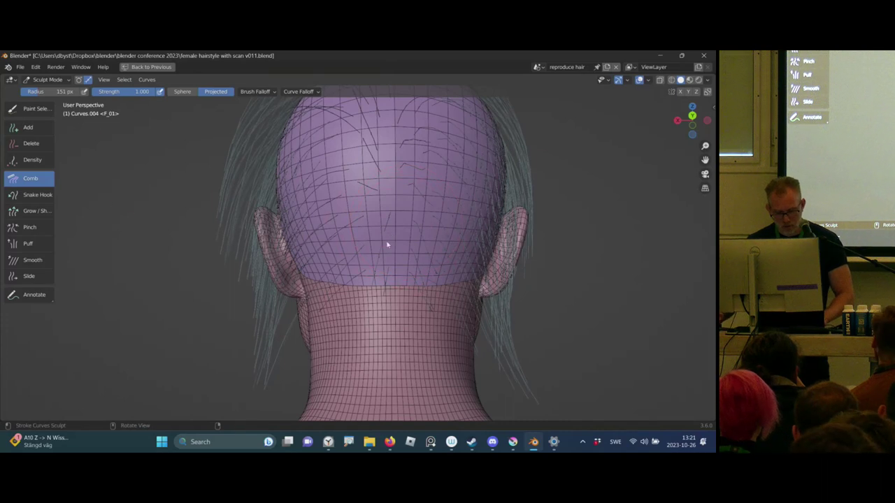
- Select all hair strands around the head
key("a")
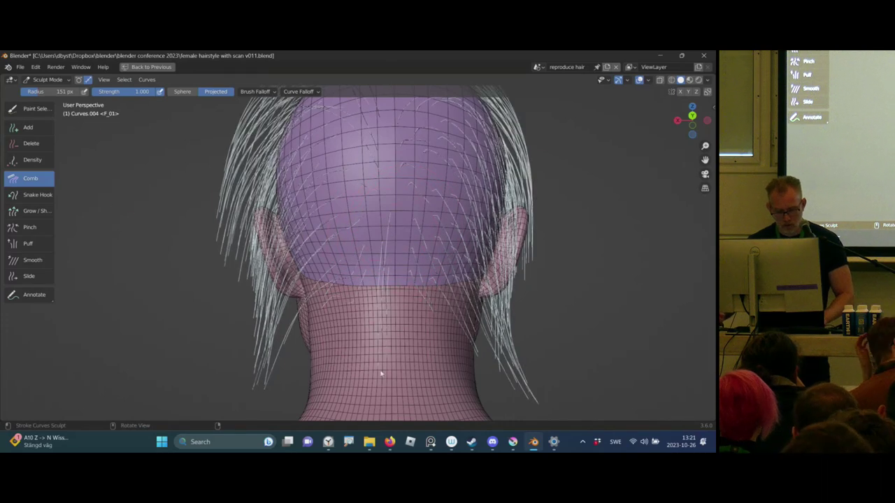
scroll(400, 200, "down", 5)
mouse_move(400, 200)
middle_mouse_down()
mouse_move(490, 226)
mouse_move(436, 250)
middle_mouse_up()
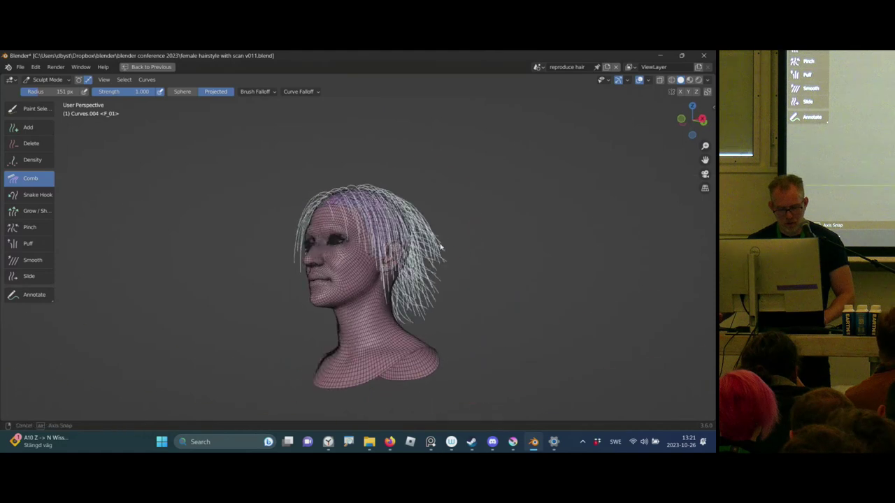
key("f")
middle_click_drag(440, 318, 433, 231)
- Lengthen the hair well past the shoulders with the Grow / Shrink brush at a 333 px radius
left_click(32, 211)
mouse_move(388, 202)
middle_mouse_down()
mouse_move(416, 221)
mouse_move(371, 189)
mouse_move(408, 221)
mouse_move(391, 233)
middle_mouse_up()
key("f")
left_click(434, 219)
scroll(401, 195, "up", 1)
key("f")
left_click(409, 245)
key("f")
left_click(412, 214)
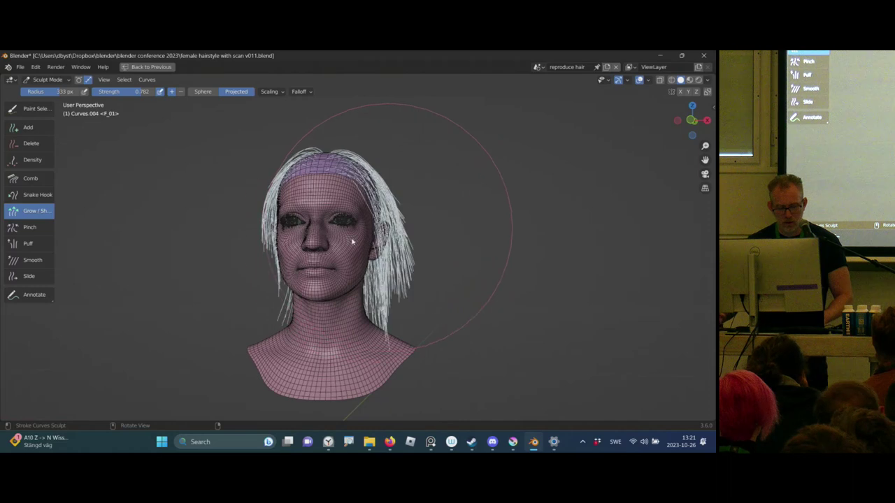
mouse_move(369, 239)
left_mouse_down()
mouse_move(312, 201)
mouse_move(318, 221)
mouse_move(426, 259)
mouse_move(437, 245)
left_mouse_up()
mouse_move(437, 241)
middle_mouse_down()
mouse_move(372, 236)
mouse_move(385, 179)
mouse_move(370, 214)
mouse_move(360, 213)
middle_mouse_up()
mouse_move(434, 265)
middle_mouse_down("shift")
mouse_move(402, 210)
mouse_move(373, 228)
middle_mouse_up("shift")
- Comb the long hair downward at the back and front of the head, ending with a 209 px brush radius
key("f")
left_click(330, 230)
left_click(30, 179)
mouse_move(497, 180)
left_mouse_down()
mouse_move(438, 240)
mouse_move(426, 230)
mouse_move(425, 248)
left_mouse_up()
key("f")
left_click(408, 229)
left_click_drag(288, 171, 280, 219)
- Shrink the hair ends to an even line around shoulder height with the Grow / Shrink brush, finishing at a 72 px radius
left_click(33, 210)
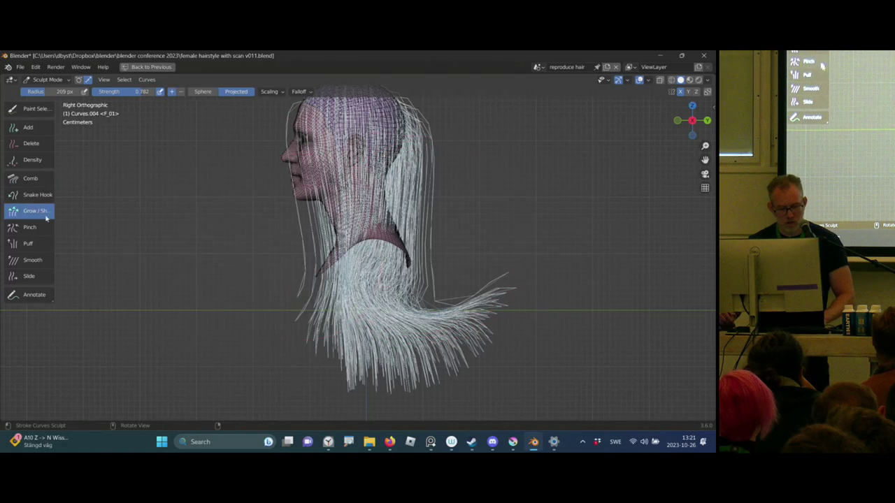
left_click_drag(252, 275, 328, 314, "ctrl")
left_click_drag(428, 260, 276, 299, "ctrl")
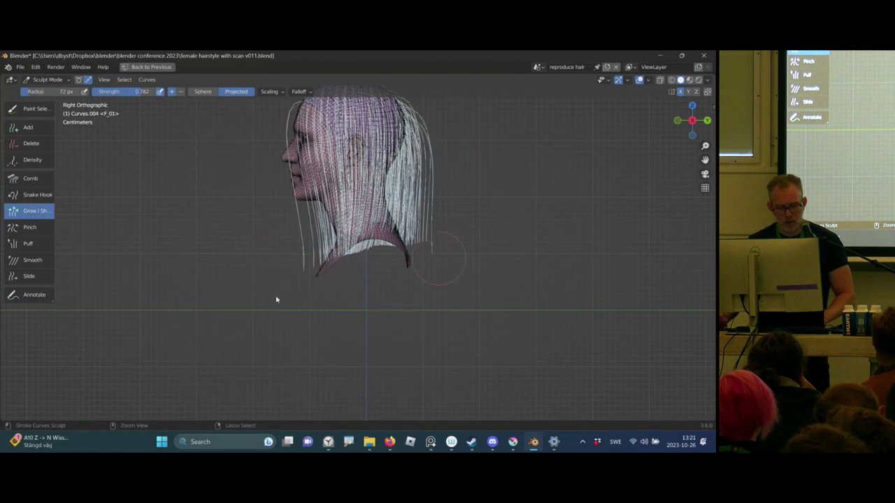
middle_click_drag(399, 237, 435, 155)
scroll(432, 172, "down", 4)
scroll(428, 209, "up", 2)
middle_click_drag(424, 224, 434, 173)
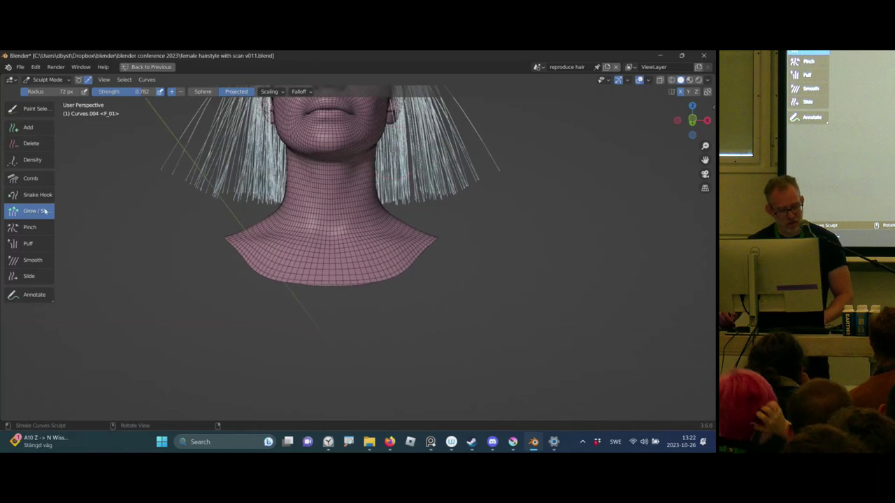
- Comb the flared ends of the side hair inward and downward with the Comb brush
left_click(30, 178)
key("f")
left_click(498, 158)
middle_click_drag(471, 161, 481, 184, "shift")
left_click_drag(482, 184, 466, 220)
left_click_drag(471, 144, 450, 200)
- Set the Comb brush radius to 170 px and make another combing stroke over the side hair
key("f")
left_click(435, 175)
left_click_drag(445, 150, 438, 114)
middle_click_drag(438, 113, 428, 172, "shift")
middle_click_drag(428, 171, 354, 163)
mouse_move(391, 155)
middle_mouse_down("ctrl")
mouse_move(410, 187)
mouse_move(398, 181)
middle_mouse_up("ctrl")
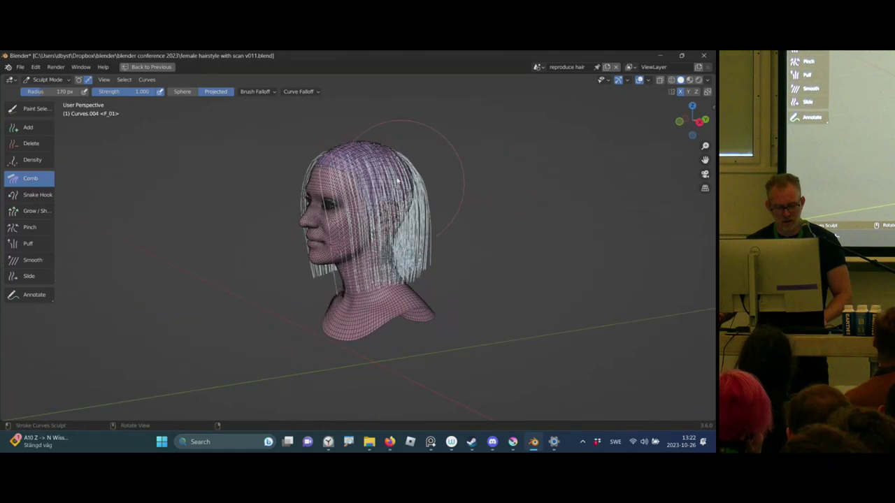
- Switch the hair curves to Object Mode, deselect everything and restore the full multi-editor layout after viewing the angular side strands
middle_click_drag(286, 175, 323, 181)
key("ctrl+Tab")
key("alt+a")
mouse_move(388, 212)
middle_mouse_down("ctrl")
mouse_move(396, 186)
mouse_move(461, 162)
middle_mouse_up("ctrl")
scroll(461, 162, "down", 4)
scroll(508, 162, "up", 2)
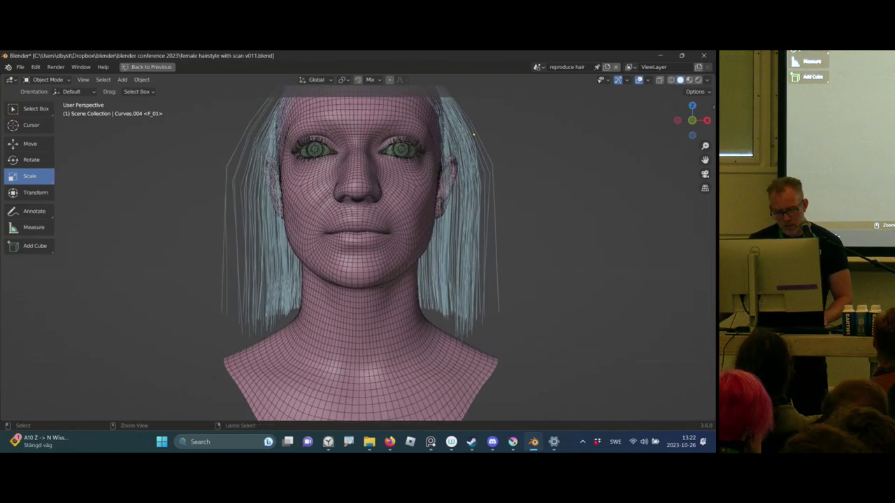
left_click_drag(486, 104, 472, 121)
left_click(492, 229)
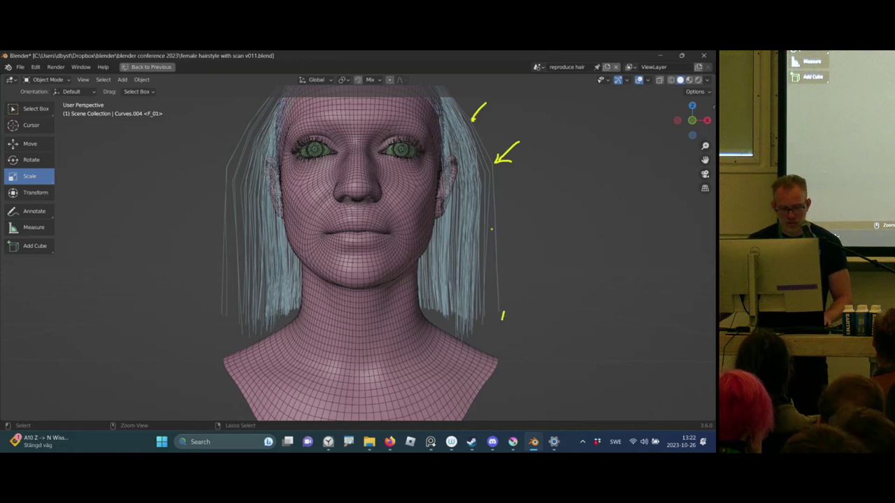
key("ctrl+space")
middle_click_drag(497, 217, 541, 209)
scroll(479, 225, "up", 2)
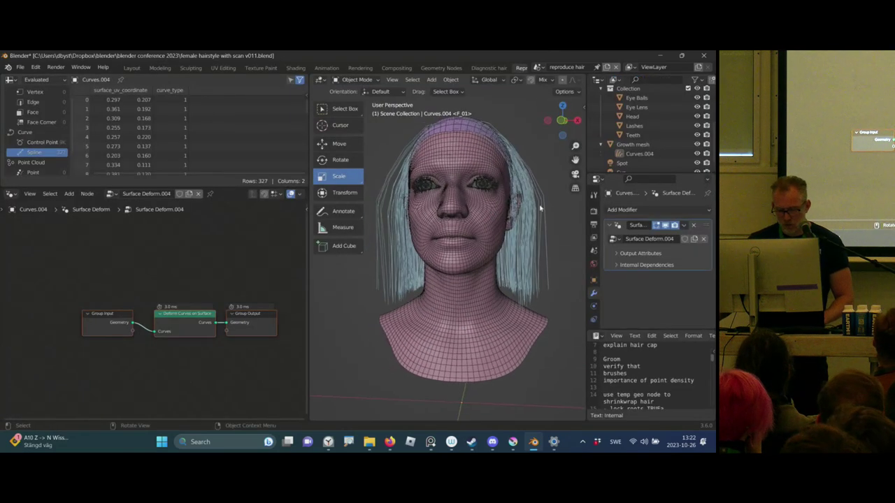
- Filter the render settings by "curve" and set the Curves shape to Strip
left_click(594, 212)
scroll(651, 251, "down", 8)
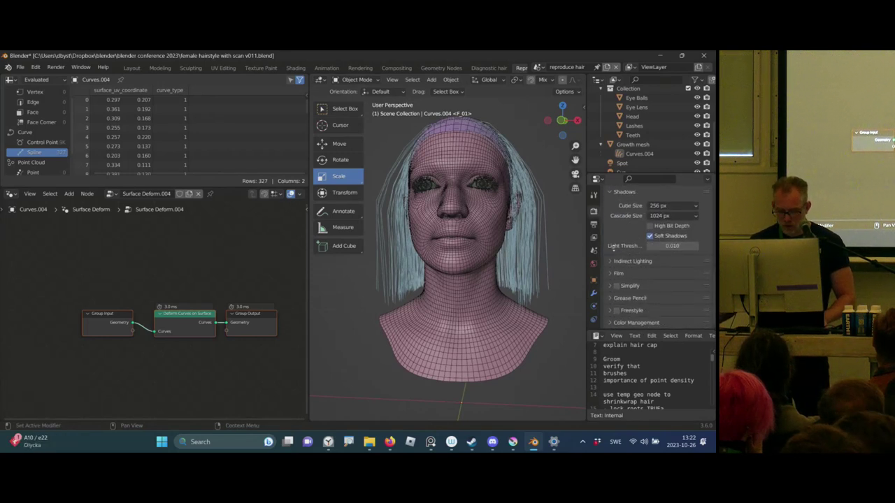
scroll(618, 218, "up", 1)
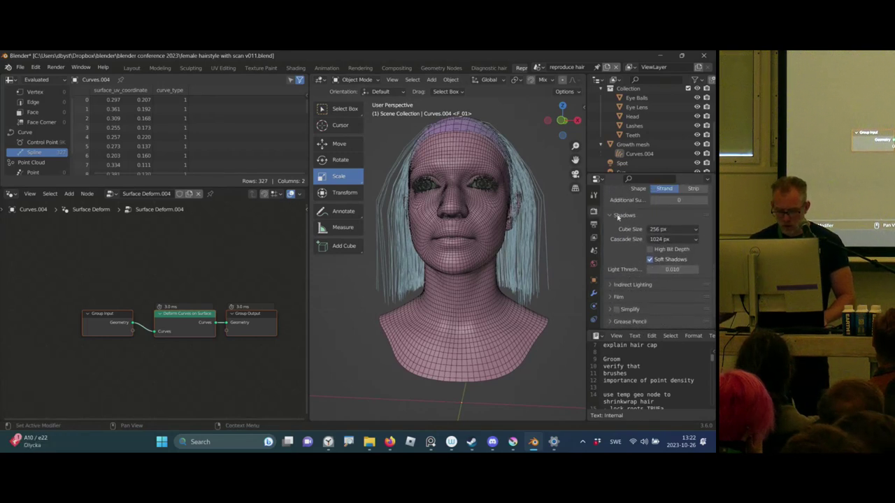
left_click(639, 177)
type("curve")
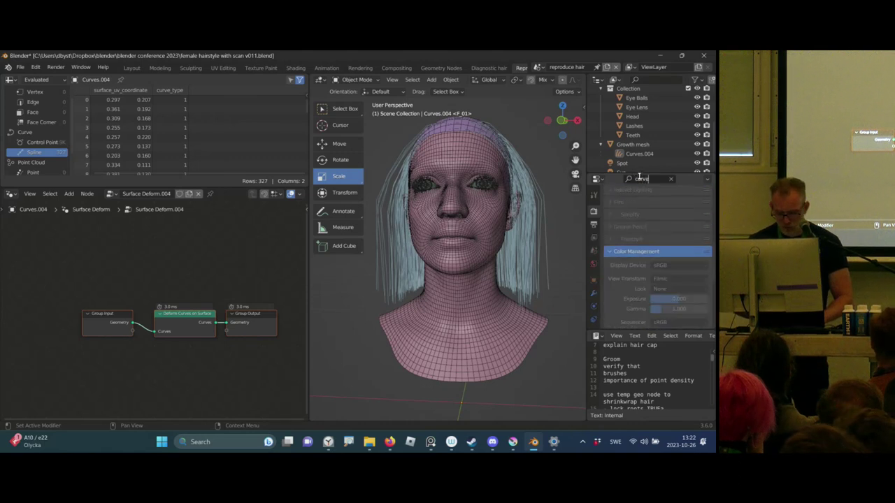
scroll(647, 245, "up", 2)
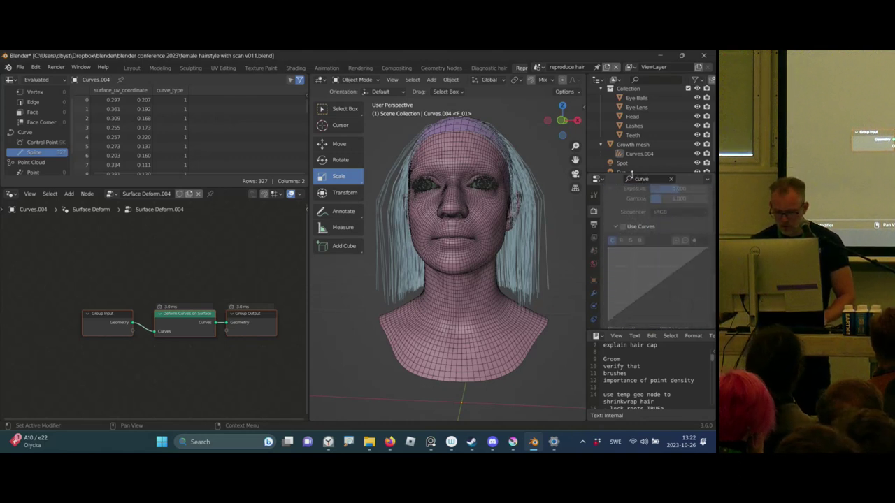
scroll(650, 224, "up", 4)
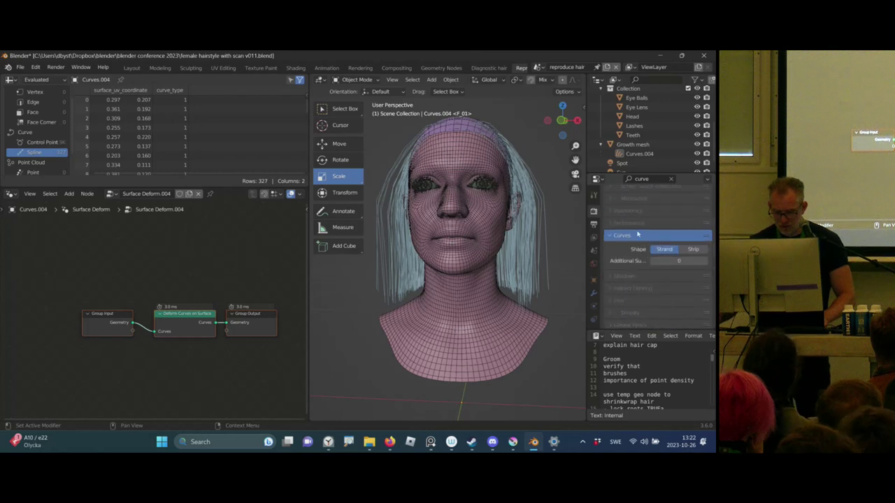
left_click(698, 252)
middle_click_drag(557, 263, 572, 243)
- Set the additional subdivisions for rendered curves to 3 and view the smoother hair around the face
scroll(530, 222, "down", 8)
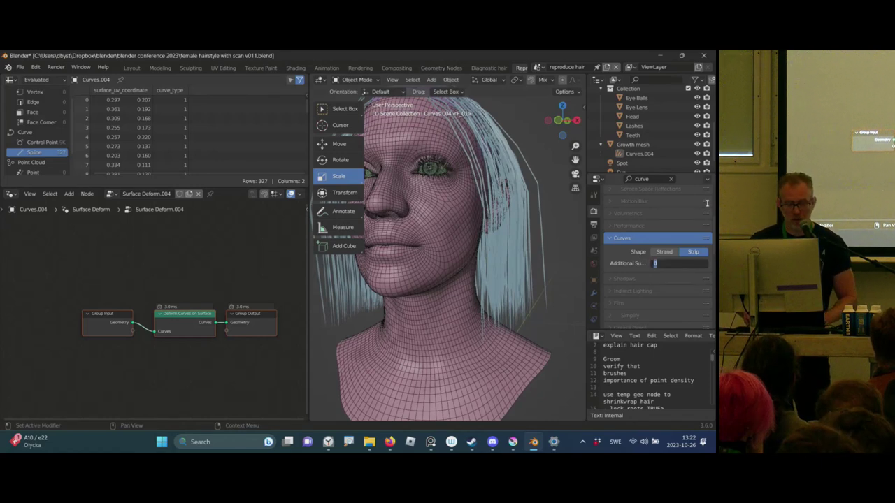
key("Return")
mouse_move(482, 220)
middle_mouse_down()
mouse_move(502, 219)
mouse_move(503, 241)
mouse_move(520, 235)
mouse_move(491, 211)
mouse_move(497, 200)
mouse_move(546, 210)
middle_mouse_up()
scroll(502, 224, "down", 4)
key("z")
left_click(512, 241)
scroll(496, 212, "up", 1)
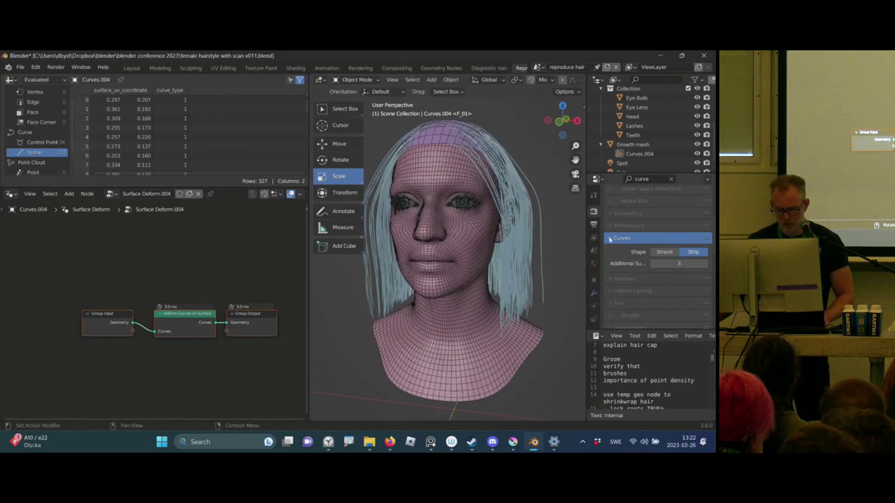
- Clear the "curve" filter from the properties and bring up the hair curves' modifier stack
scroll(634, 242, "up", 5)
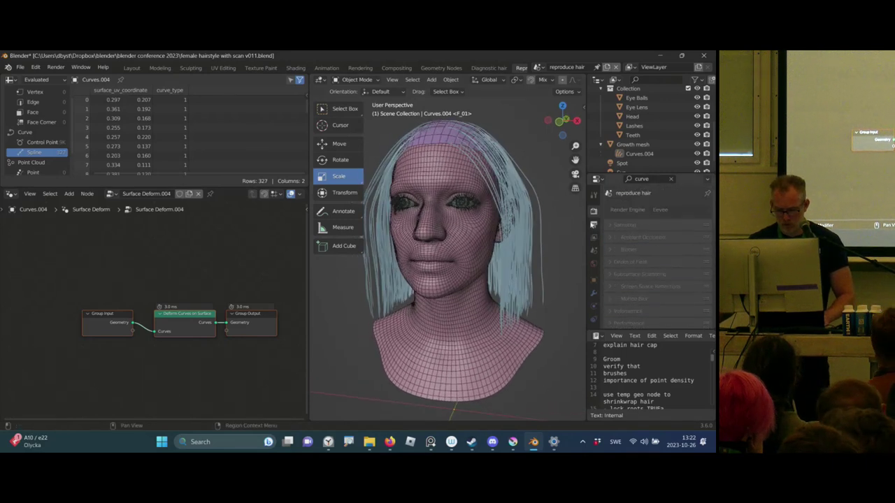
left_click(594, 225)
left_click(670, 179)
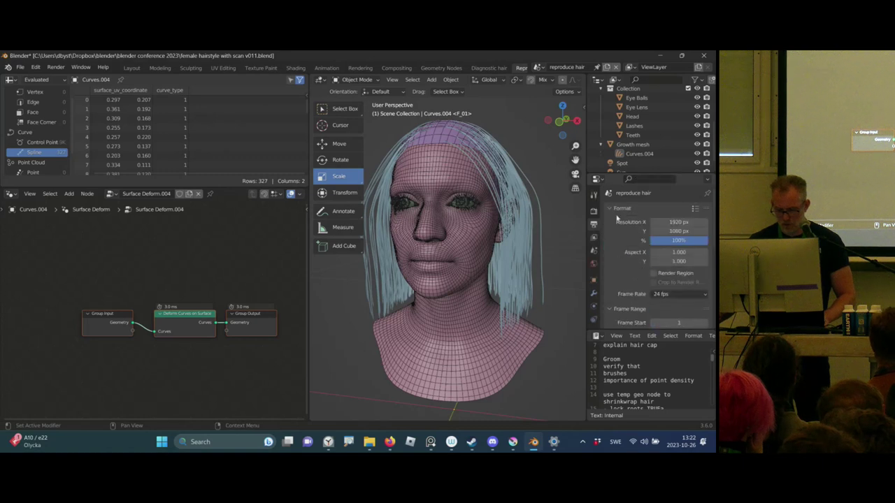
left_click(593, 292)
middle_click_drag(458, 179, 482, 153)
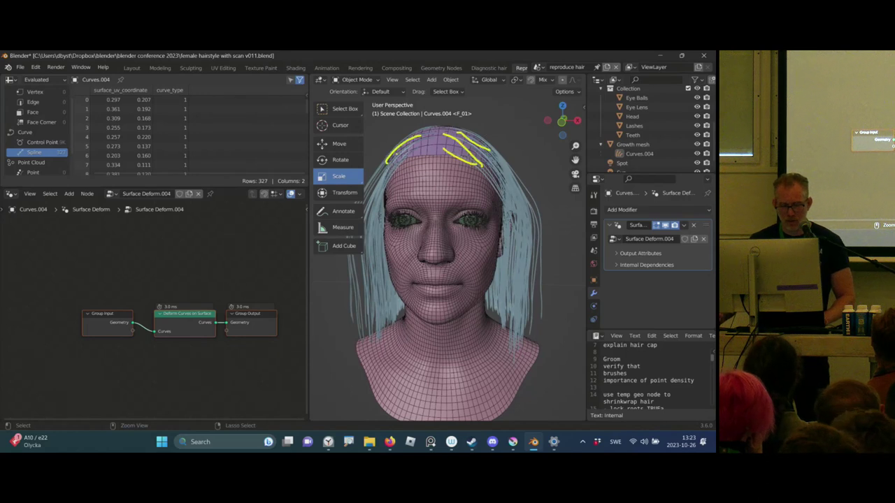
middle_click_drag(432, 156, 507, 148)
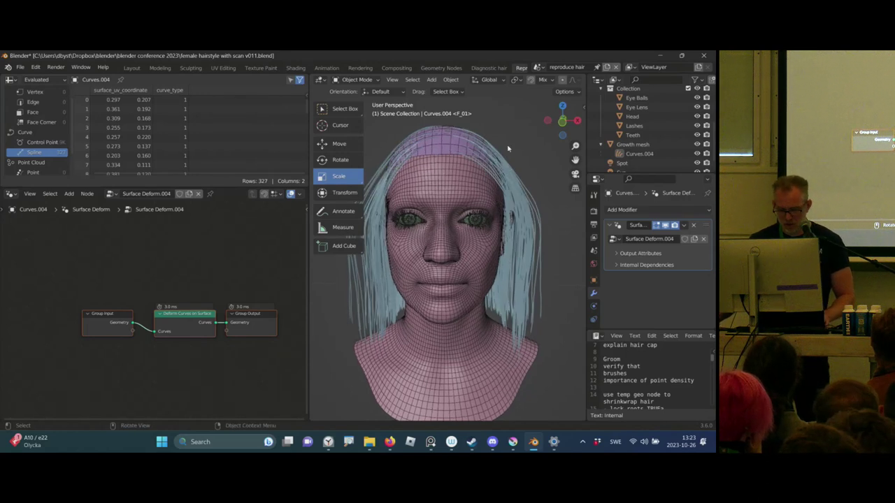
- Add a Geometry Nodes modifier to the hair curves and move it above the Surface Deform modifier
left_click(655, 210)
left_click(657, 236)
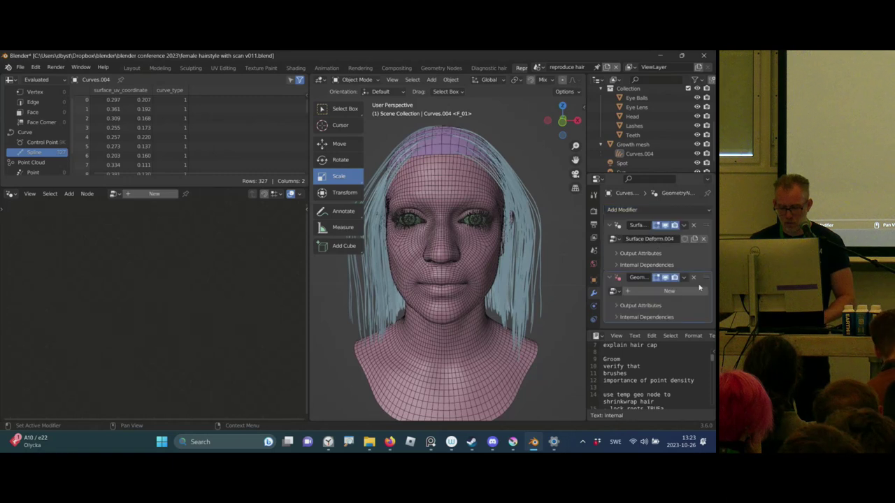
left_click_drag(708, 279, 708, 226)
- Assign the Shrinkwrap Hair Curves node group to the new Geometry Nodes modifier
left_click(613, 239)
type("shri")
key("BackSpace")
key("BackSpace")
key("BackSpace")
key("BackSpace")
type("shri")
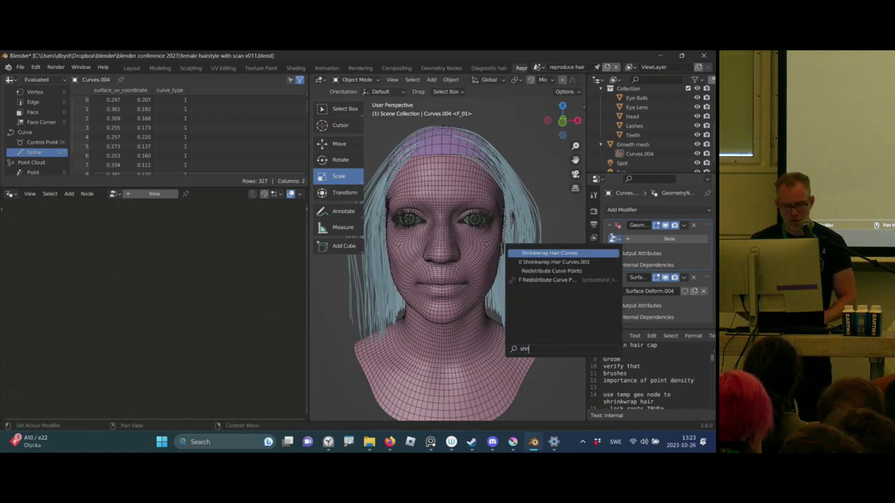
key("Return")
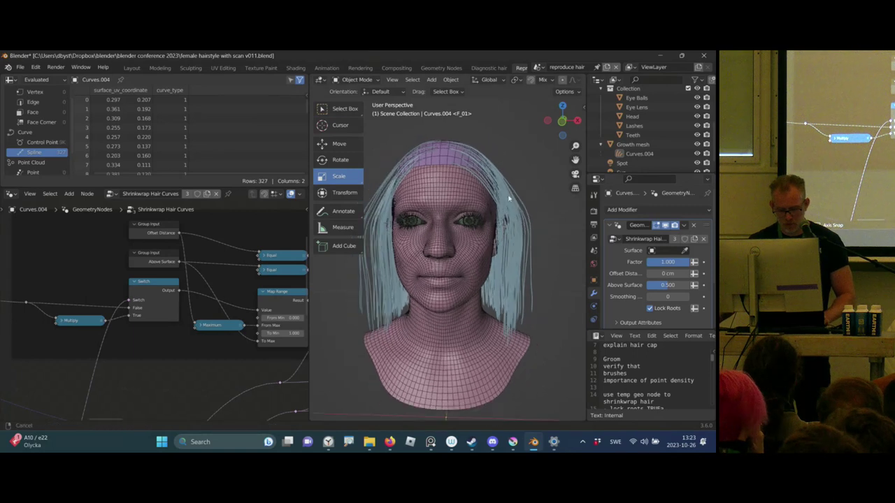
- Pick the growth mesh as the shrinkwrap Surface and set Above Surface to 1.000
scroll(508, 212, "up", 1)
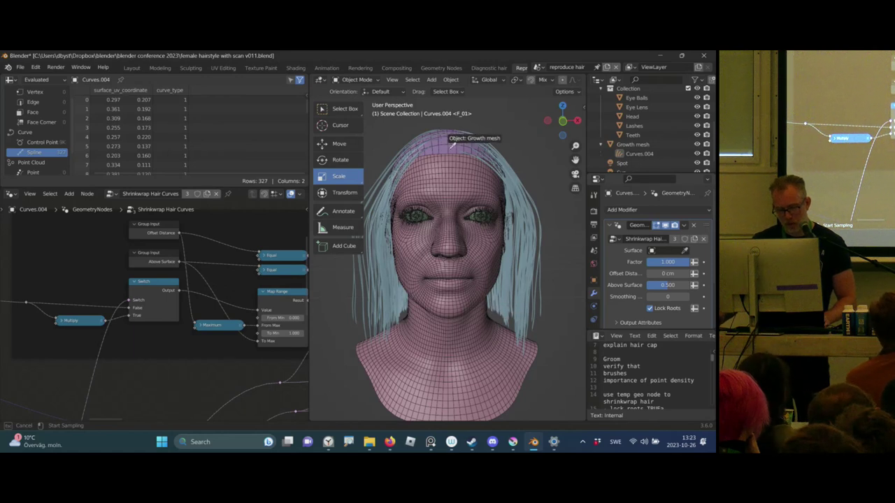
left_click(452, 143)
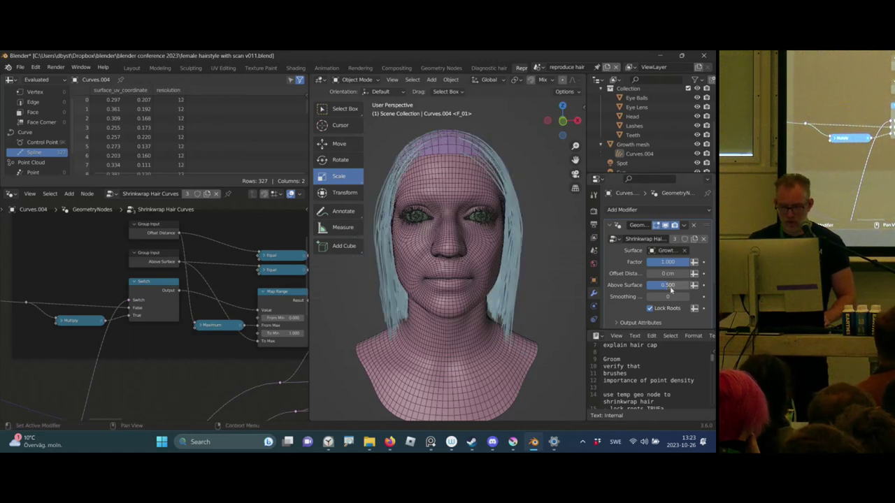
left_click_drag(669, 288, 706, 289)
middle_click_drag(489, 216, 440, 160)
scroll(426, 159, "down", 3)
scroll(426, 159, "up", 1)
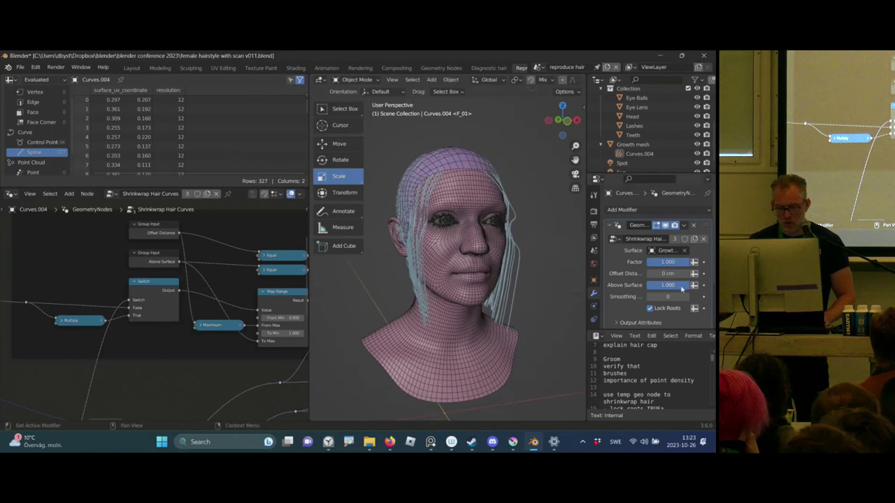
middle_click_drag(434, 196, 491, 178)
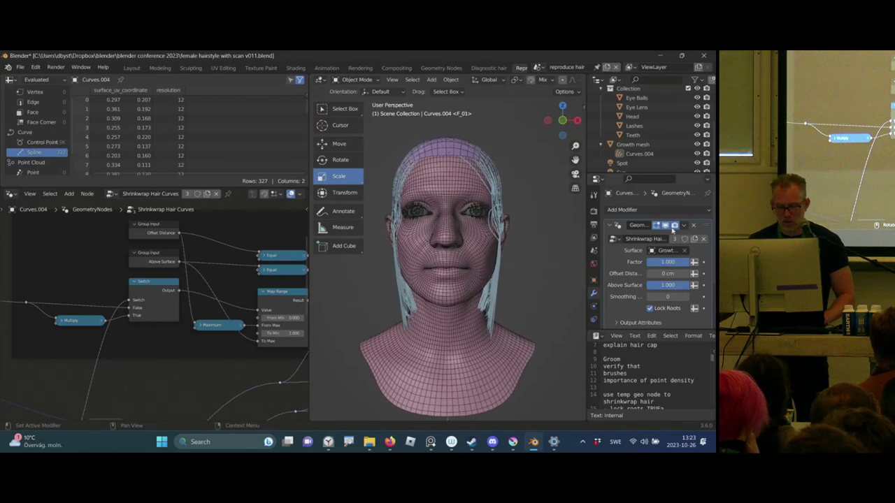
- Turn off the shrinkwrap modifier's viewport display to compare with the original hair near the scalp
left_click(674, 226)
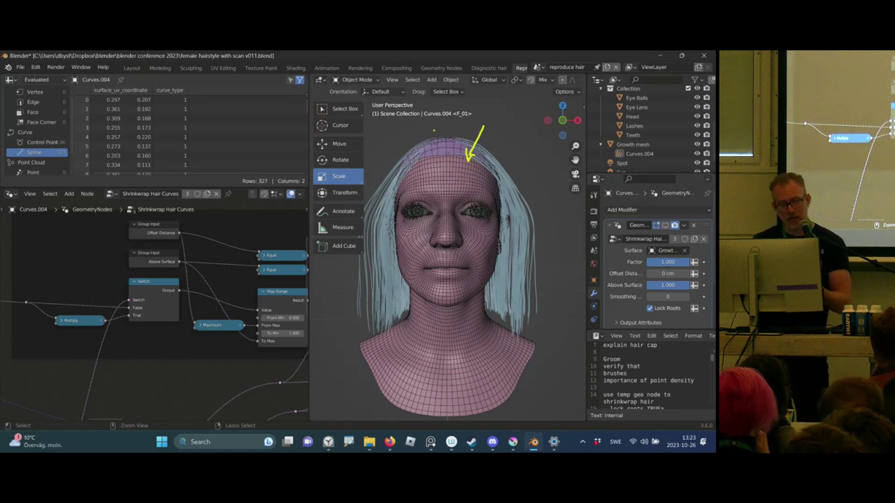
mouse_move(493, 142)
left_mouse_down()
mouse_move(483, 166)
mouse_move(499, 147)
left_mouse_up()
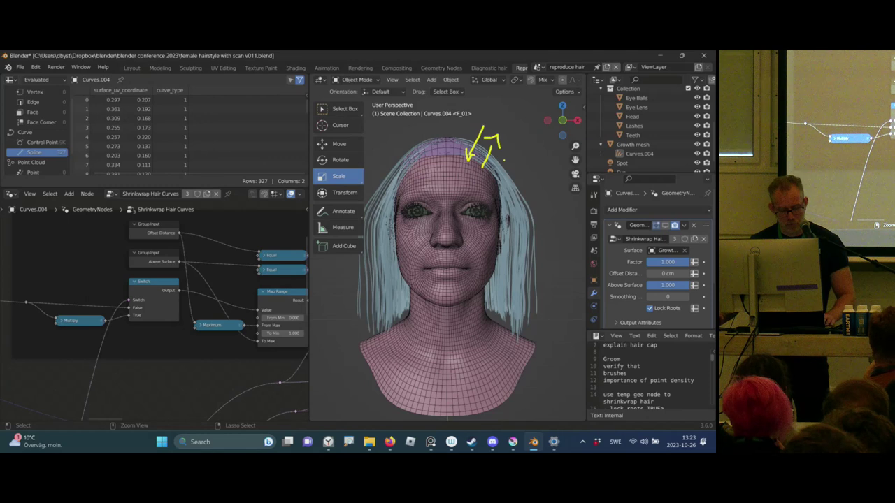
middle_click_drag(499, 160, 595, 198)
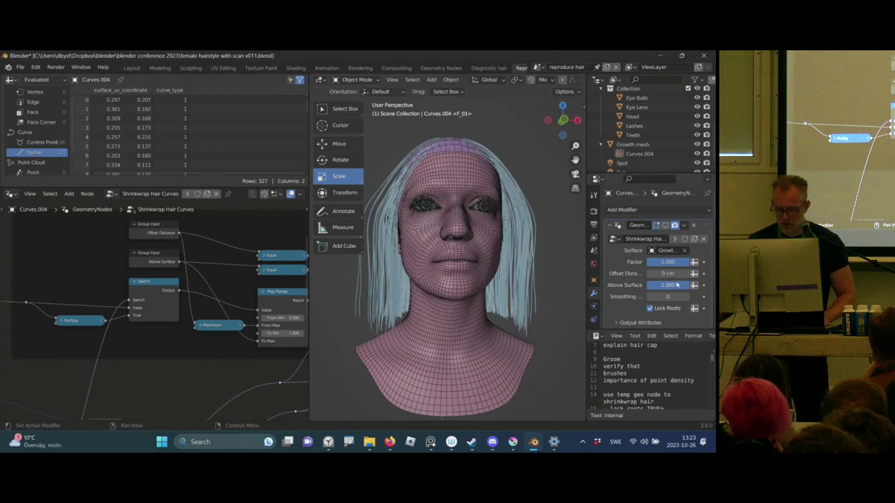
- With the shrinkwrap modifier displayed again, set its Above Surface to 0.000 and Offset Distance to 0.474 cm
left_click_drag(677, 288, 663, 293)
middle_click_drag(479, 243, 569, 253)
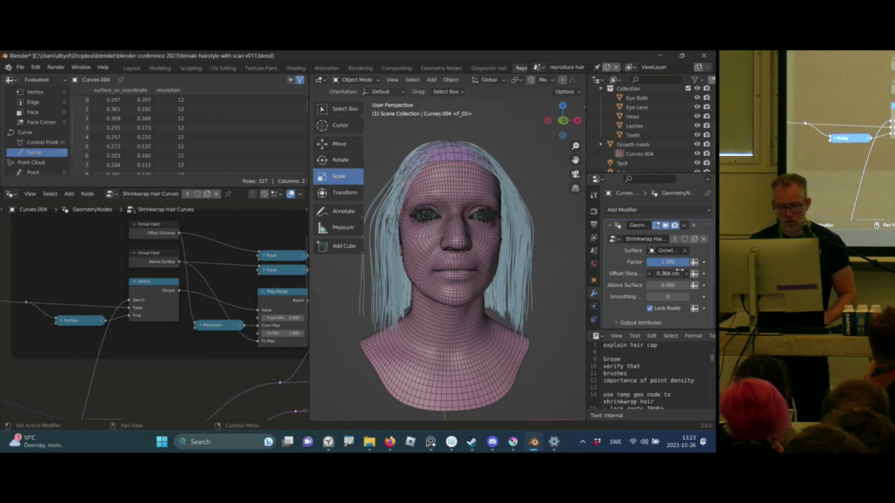
middle_click_drag(490, 202, 535, 206)
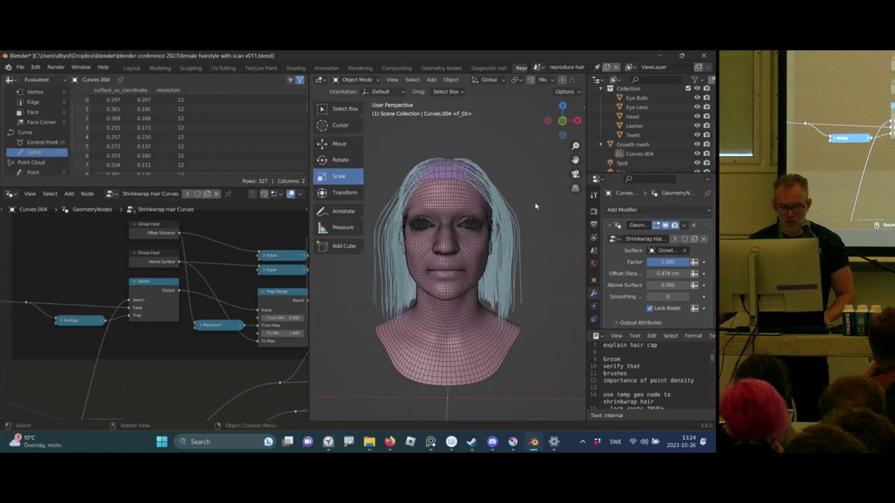
- Enter Sculpt Mode on the hair curves and examine the Comb brush options, including the surface collision setting
left_click(514, 224)
key("ctrl+Tab")
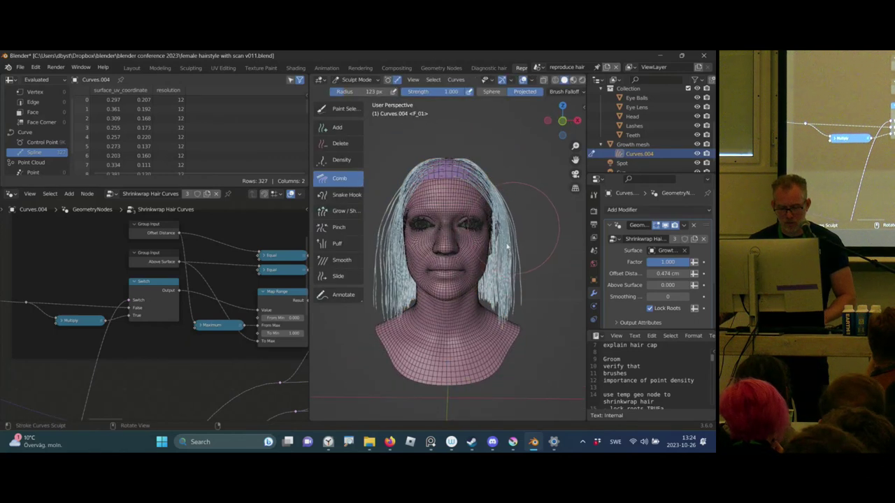
middle_click_drag(507, 246, 526, 114)
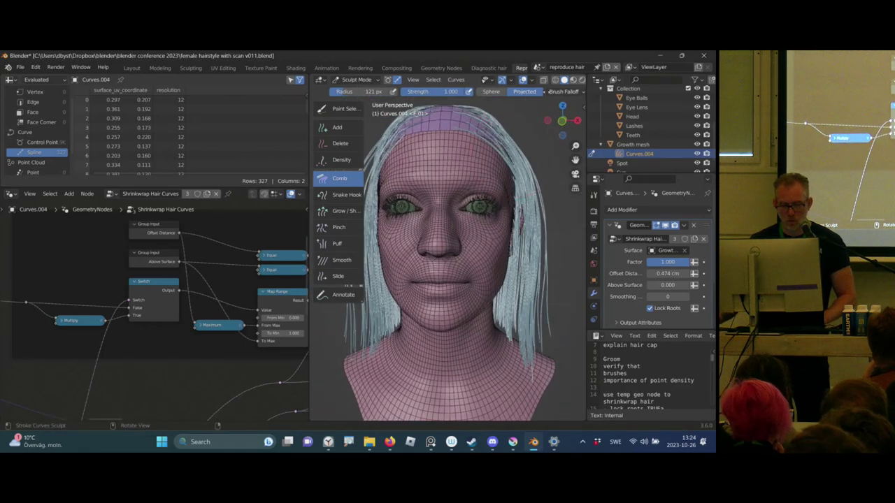
scroll(473, 96, "down", 3)
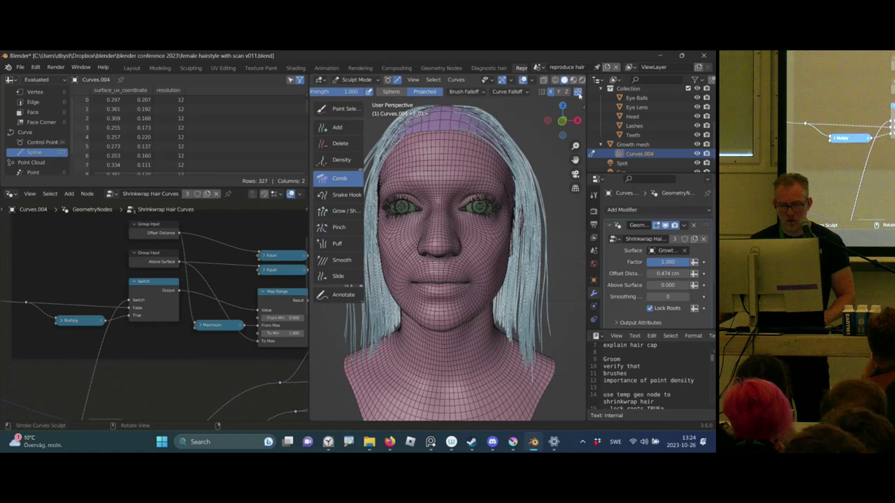
- Adjust the shrinkwrap Offset Distance slightly, return the hair curves to Object Mode and deselect them
left_click_drag(663, 273, 671, 274)
scroll(483, 217, "down", 2)
key("ctrl+Tab")
mouse_move(483, 217)
middle_mouse_down()
mouse_move(434, 203)
mouse_move(469, 209)
mouse_move(525, 193)
mouse_move(528, 209)
mouse_move(380, 240)
middle_mouse_up()
key("alt+a")
- Collapse the shrinkwrap and Surface Deform modifiers in the hair curves' stack
left_click(611, 225)
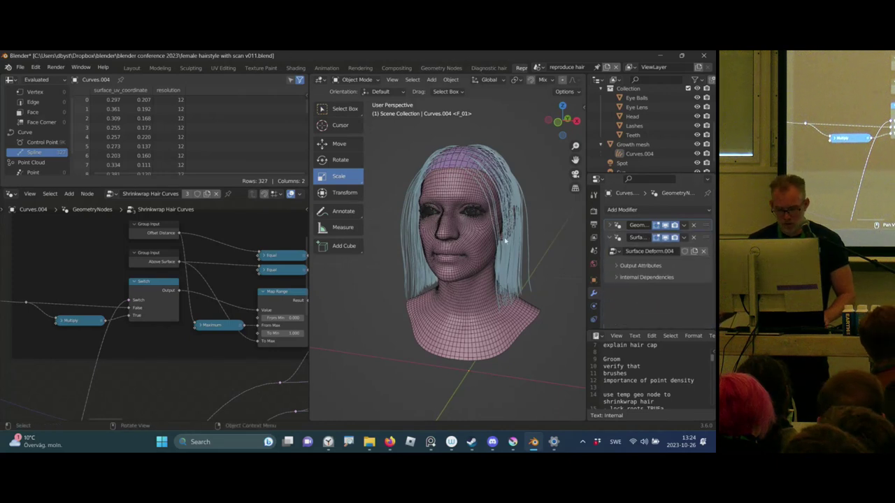
scroll(633, 367, "down", 2)
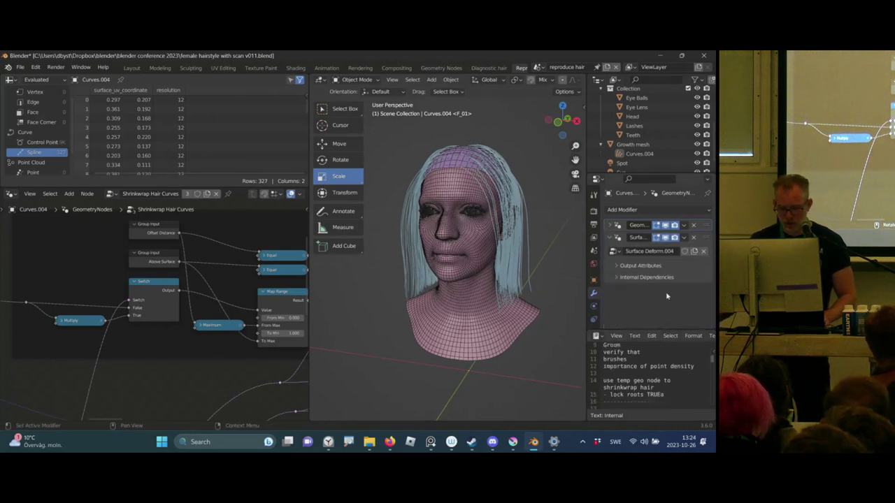
left_click(611, 238)
- Add another Geometry Nodes modifier below the existing two, with a new node group named "hair"
left_click(622, 209)
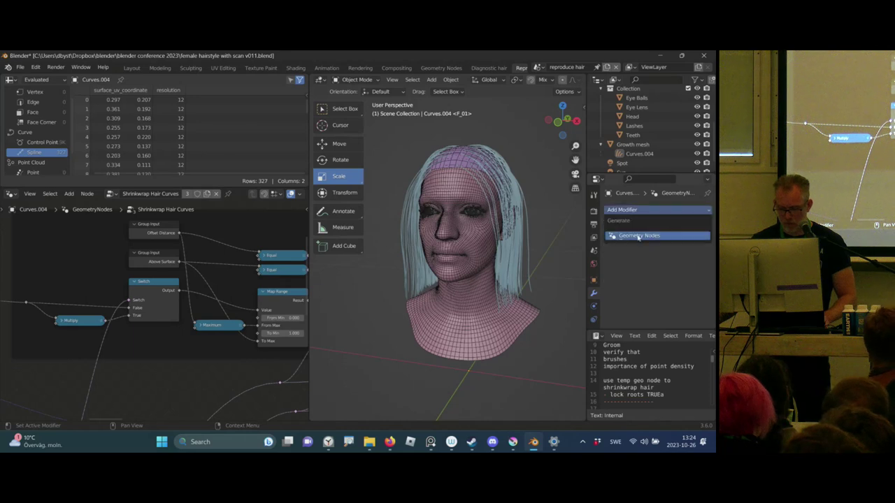
left_click(638, 236)
left_click(650, 264)
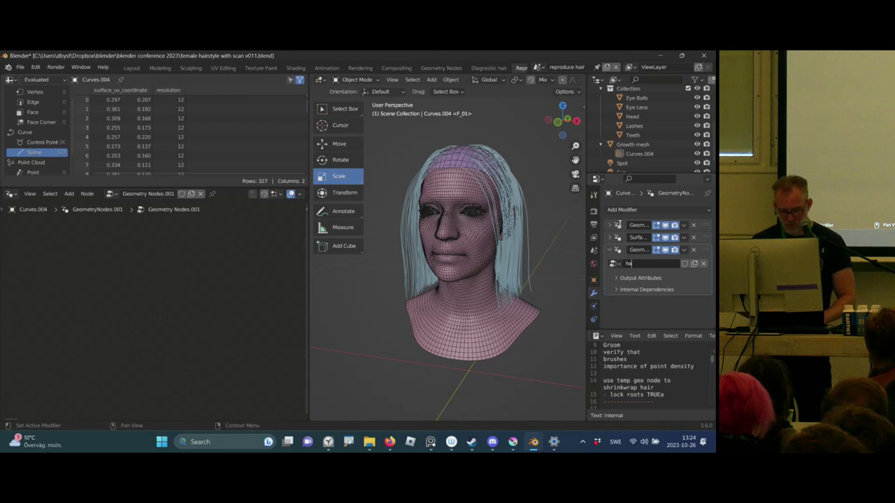
middle_click_drag(503, 133, 516, 160)
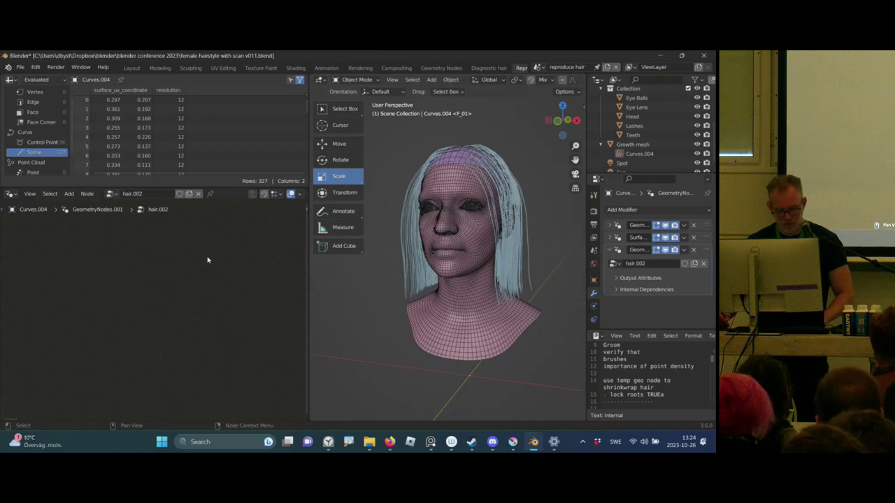
- Move the Group Output node horizontally far away from Group Input to make room for hair nodes
key("Home")
middle_click_drag(196, 270, 227, 251)
left_click(235, 298)
key("g")
key("x")
left_click(335, 296)
middle_click_drag(133, 296, 245, 289)
middle_click_drag(210, 280, 191, 253, "ctrl")
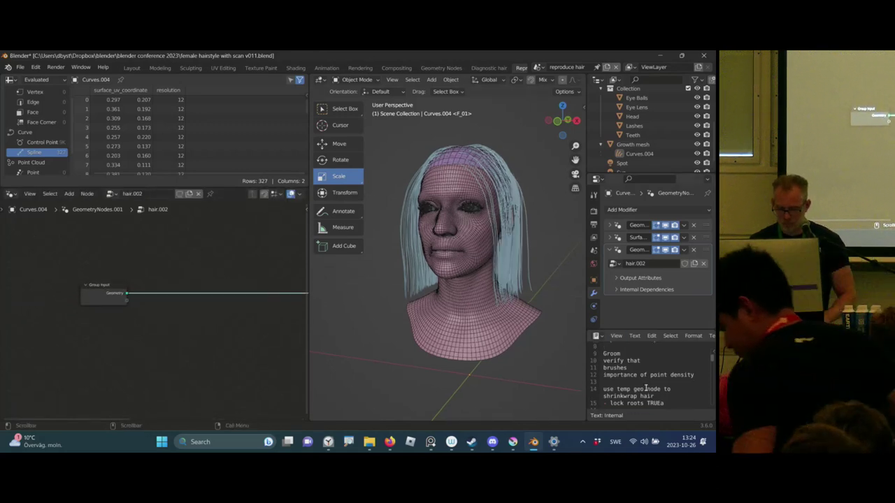
- Add a Hair Curves Noise node on the link after Group Input in the hair node group
scroll(642, 383, "up", 2)
middle_click_drag(447, 266, 416, 245)
middle_click_drag(224, 270, 189, 272)
key("shift+a")
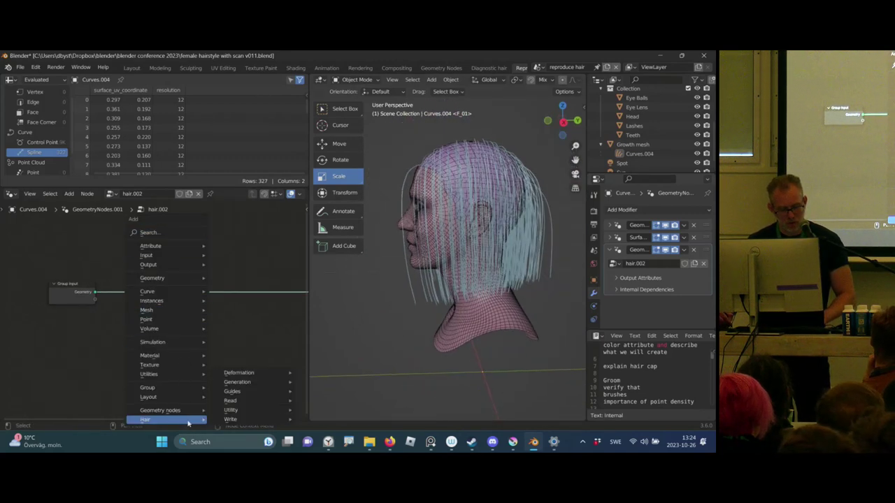
mouse_move(267, 376)
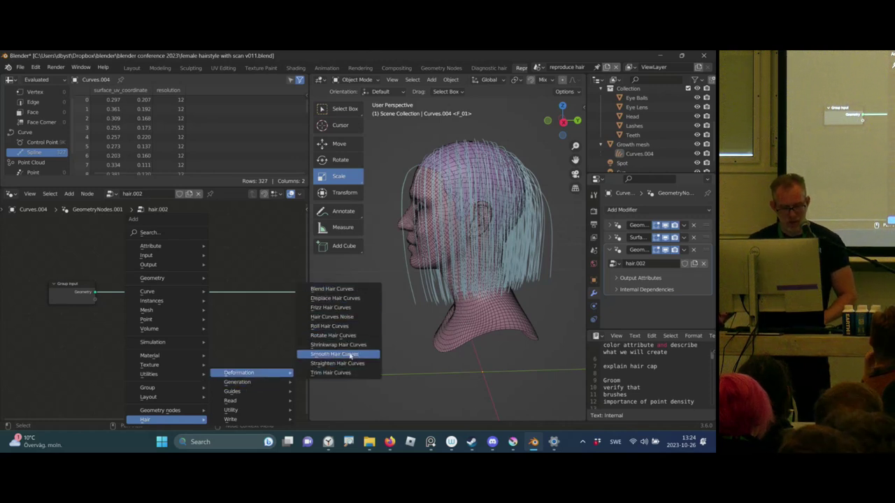
left_click(347, 318)
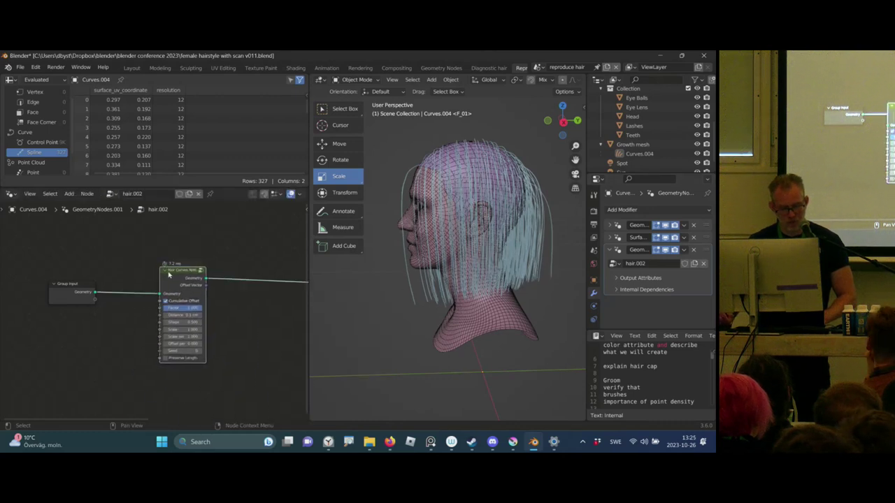
left_click(177, 253)
- Raise the Hair Curves Noise node's Distance to 0.97 cm and inspect the hair around the head
scroll(171, 301, "up", 3)
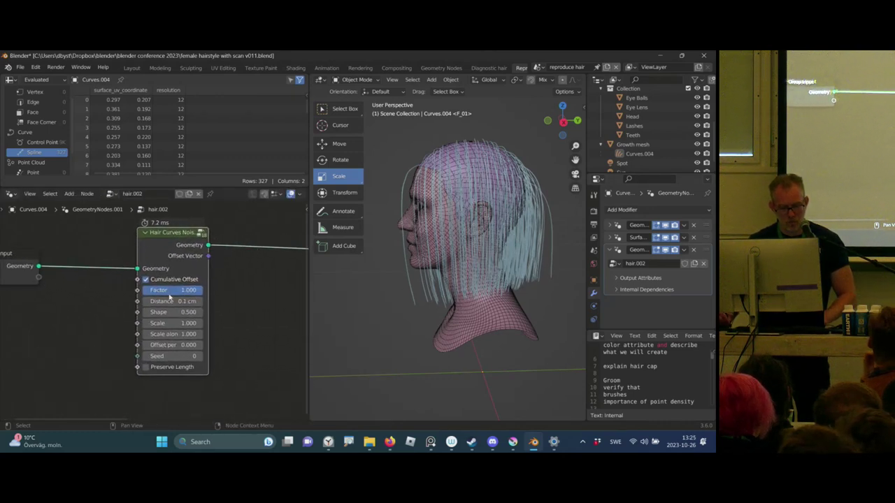
left_click_drag(170, 301, 462, 252)
mouse_move(462, 252)
middle_mouse_down()
mouse_move(517, 241)
mouse_move(469, 238)
middle_mouse_up()
mouse_move(183, 301)
left_mouse_down()
mouse_move(150, 302)
mouse_move(178, 301)
left_mouse_up()
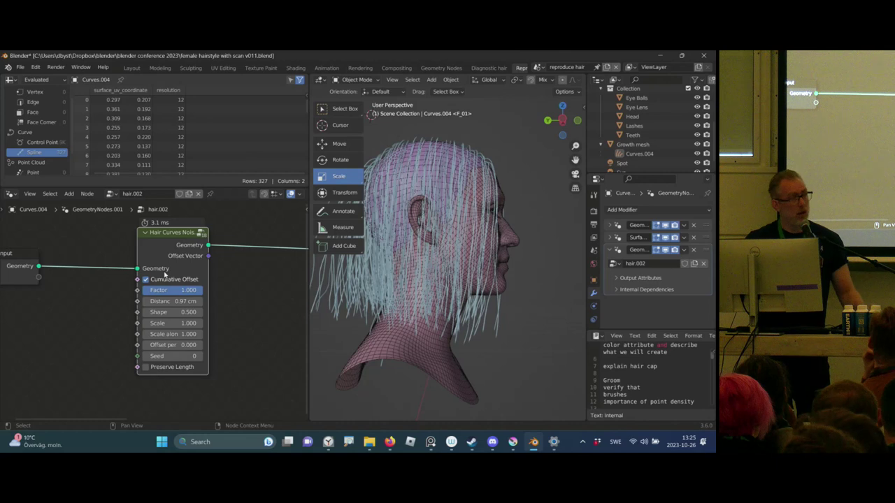
middle_click_drag(411, 172, 492, 220)
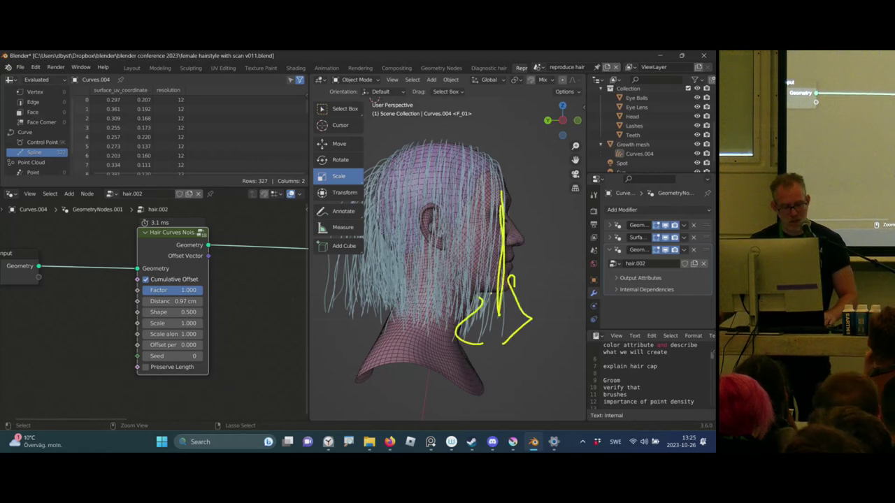
key("Escape")
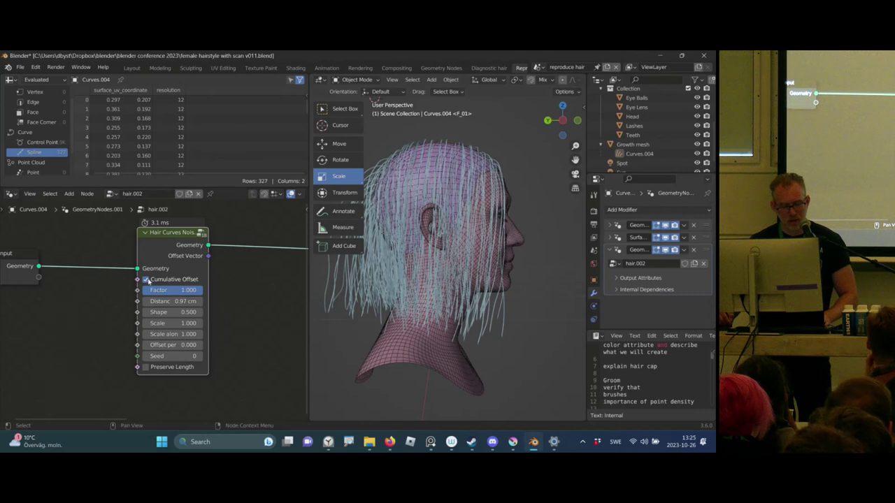
- Disable Cumulative Offset on the noise node, set its Distance to 2.47 cm and enable Preserve Length
left_click(147, 280)
middle_click_drag(406, 231, 537, 229)
scroll(537, 229, "up", 2)
left_click_drag(195, 301, 210, 302)
left_click(145, 367)
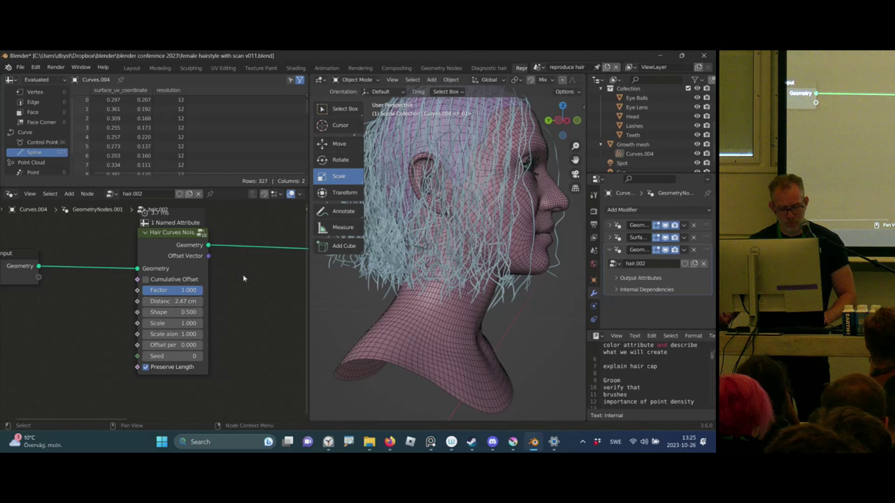
middle_click_drag(442, 249, 493, 217)
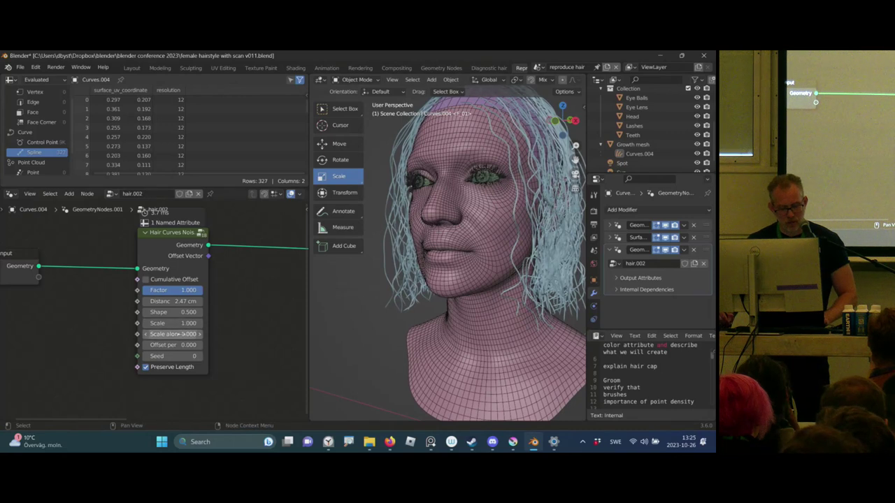
- Set the noise node's Scale along Curve to 0.230, Offset per Curve to 4.000 and Seed to 8
left_click_drag(208, 324, 169, 339)
middle_click_drag(489, 241, 560, 241)
left_click_drag(193, 334, 202, 334)
middle_click_drag(482, 245, 500, 230)
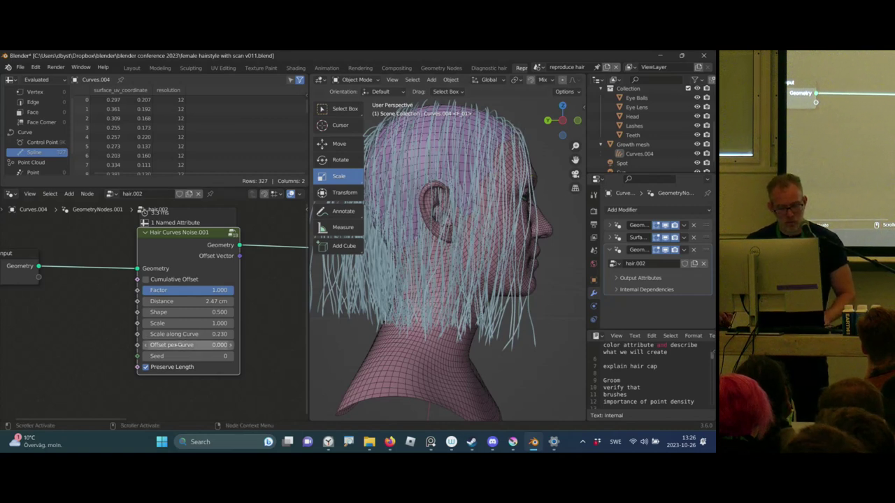
left_click_drag(168, 345, 197, 356)
- Switch the 3D viewport's shading to show the head's materials, with the face framed in view
mouse_move(447, 280)
middle_mouse_down()
mouse_move(476, 252)
mouse_move(486, 220)
mouse_move(471, 240)
mouse_move(505, 268)
mouse_move(516, 250)
mouse_move(542, 247)
middle_mouse_up()
key("z")
left_click(549, 241)
middle_click_drag(434, 223, 414, 240, "shift")
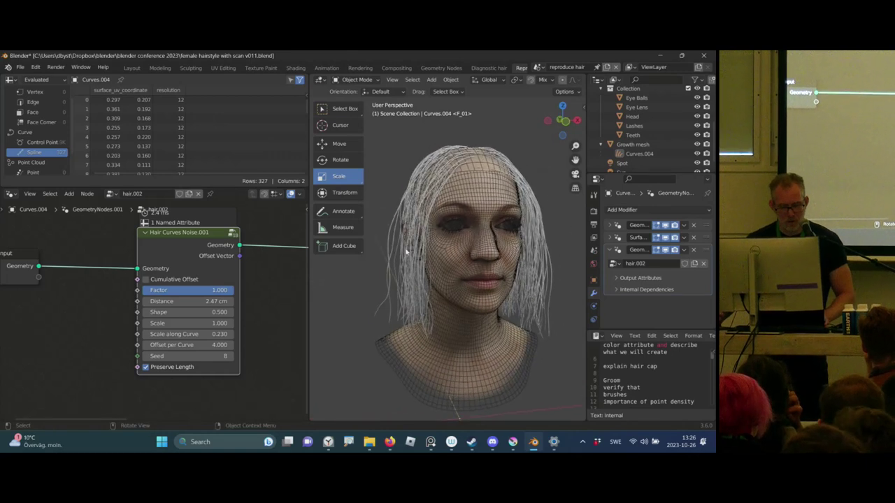
- Select the hair curves and assign the existing Red hair material to them
left_click(406, 251)
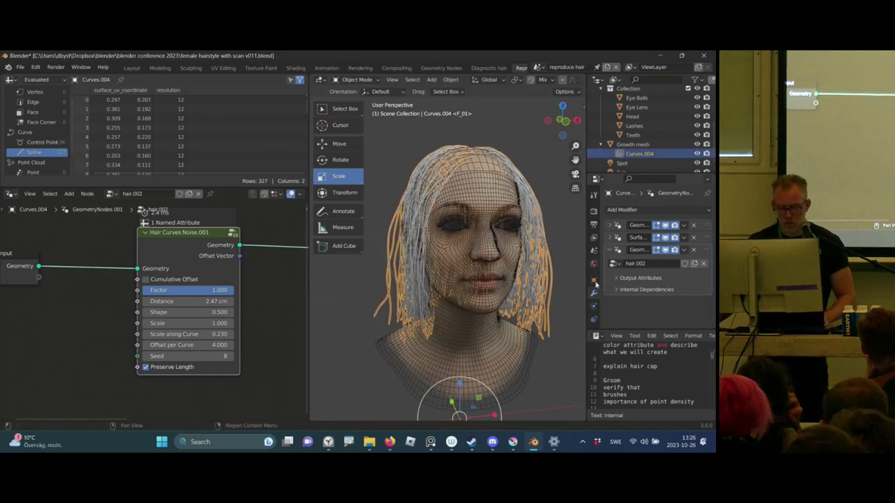
left_click(594, 310)
left_click(611, 250)
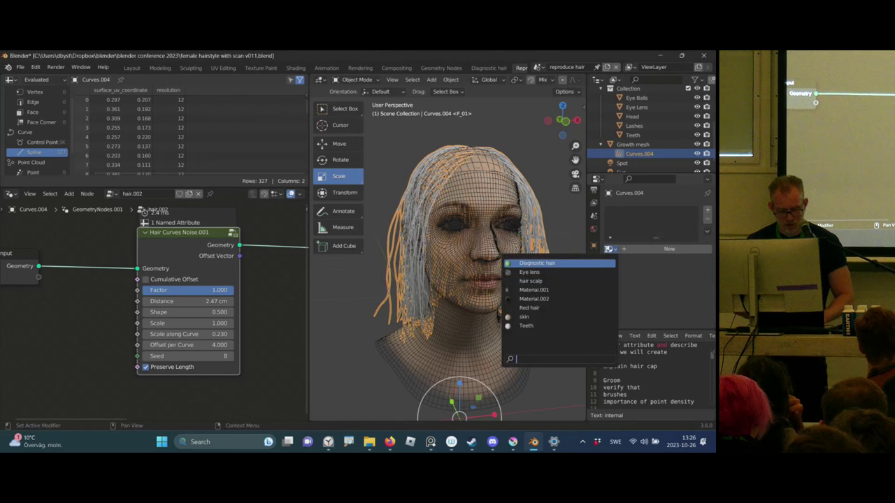
key("Return")
key("Return")
- Deselect everything and hide the wireframe overlay on the head
middle_click_drag(448, 176, 472, 196)
key("alt+a")
key("q")
left_click(468, 194)
scroll(461, 209, "up", 1)
scroll(298, 238, "down", 1)
middle_click_drag(297, 238, 206, 260)
- Compare the hair tips around the chin and neck with the red hair reference photo
key("alt+Tab")
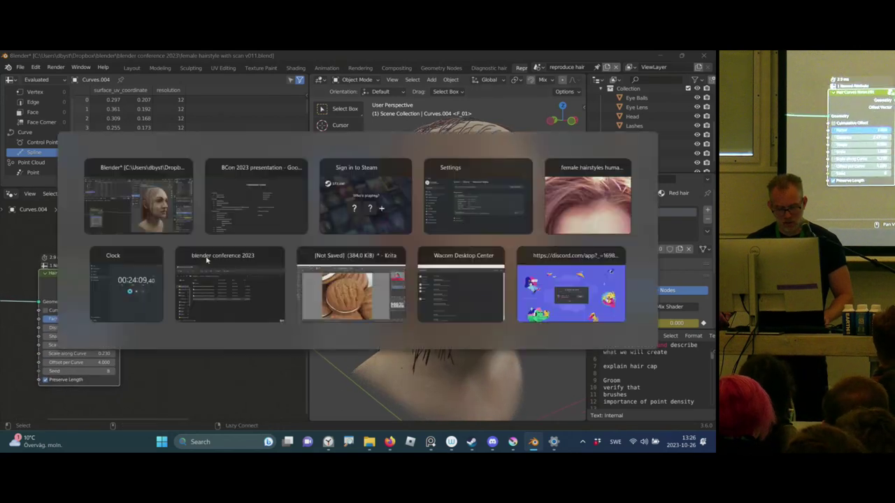
key("alt+Tab")
middle_click_drag(463, 222, 509, 244)
middle_click_drag(509, 245, 501, 227, "shift")
middle_click_drag(500, 227, 518, 248)
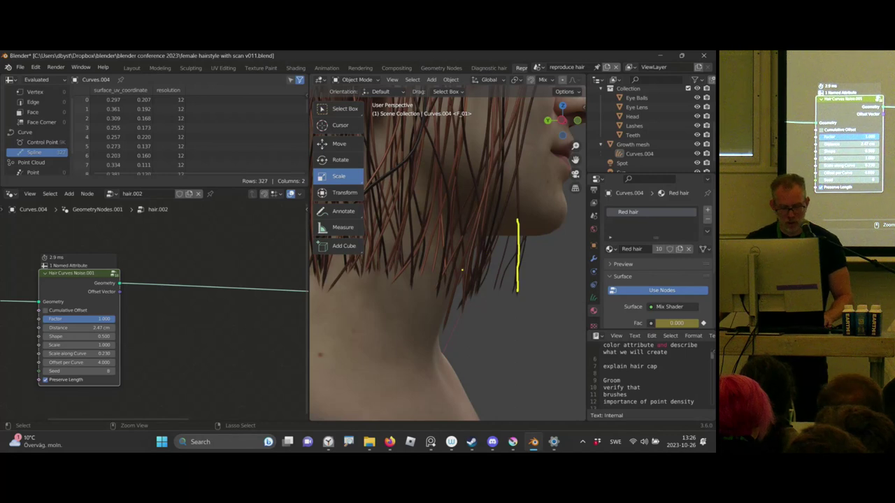
key("alt+Tab")
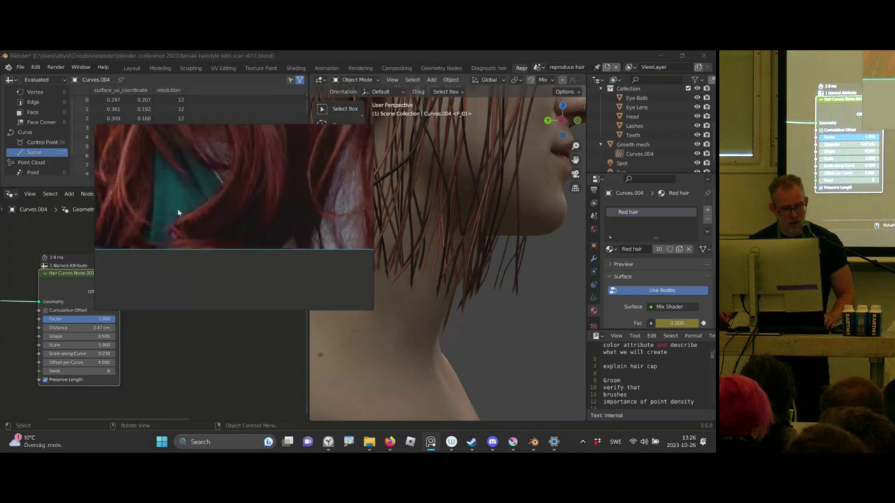
key("alt+Tab")
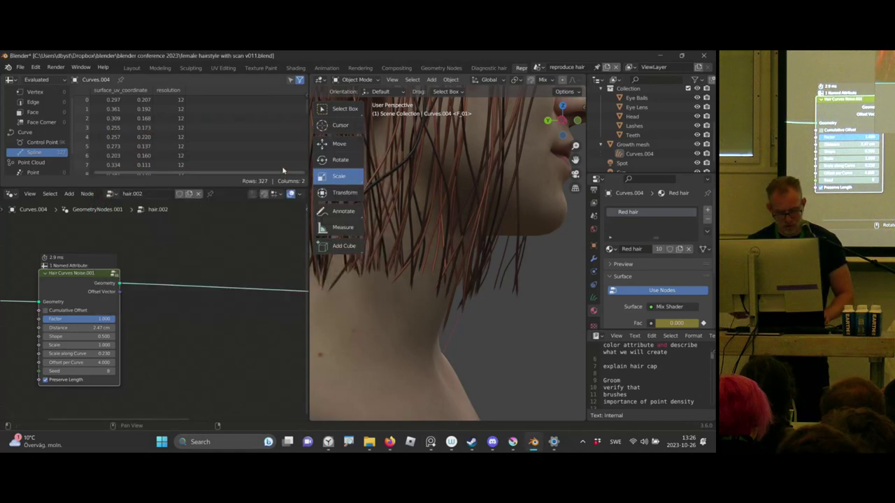
- Add a Roll Hair Curves node on the link after the Hair Curves Noise node
key("shift+a")
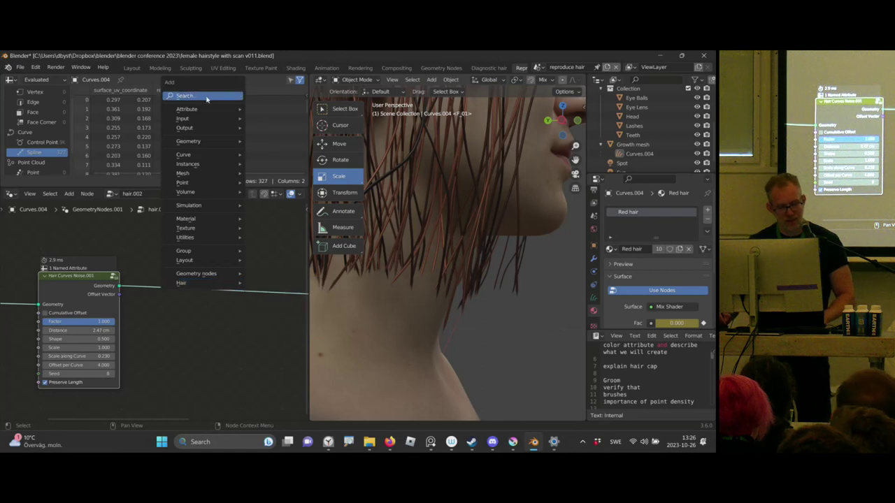
left_click(207, 96)
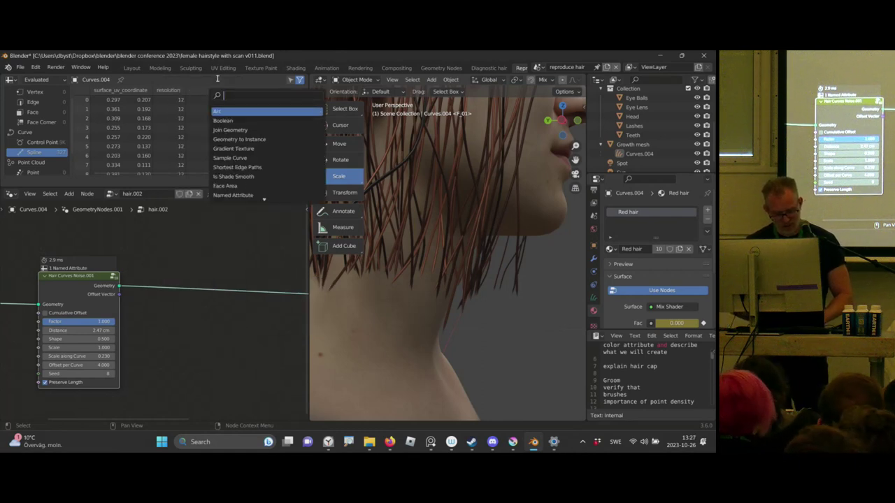
type("roll")
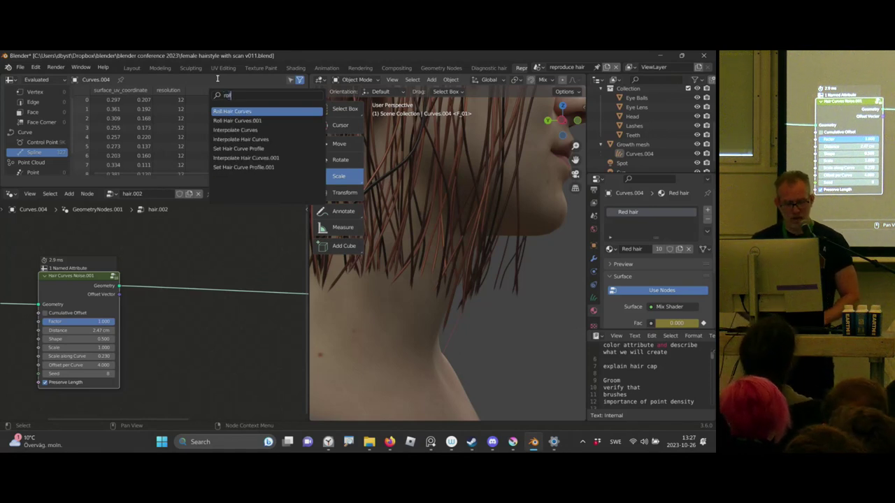
key("Return")
left_click(254, 249)
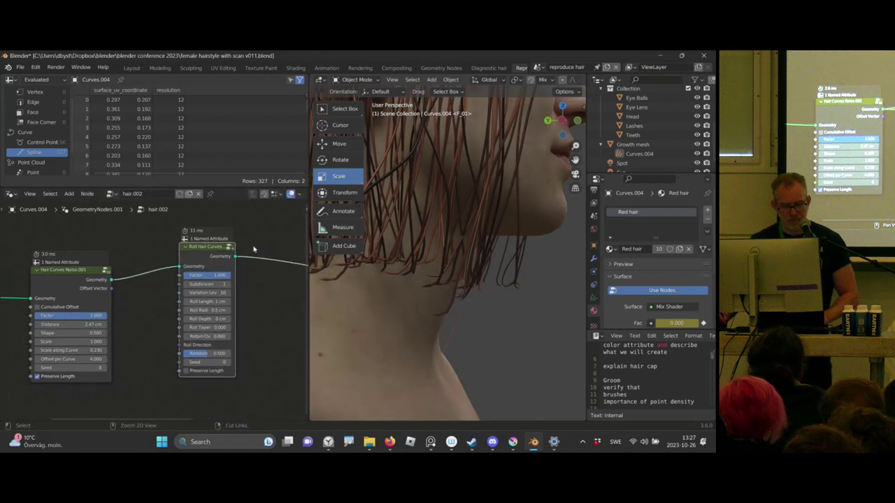
- Try a Roll Length of 14.8 cm, Roll Radius of 1.1 cm and 12 Variation Levels on the Roll Hair Curves node
scroll(254, 249, "up", 4)
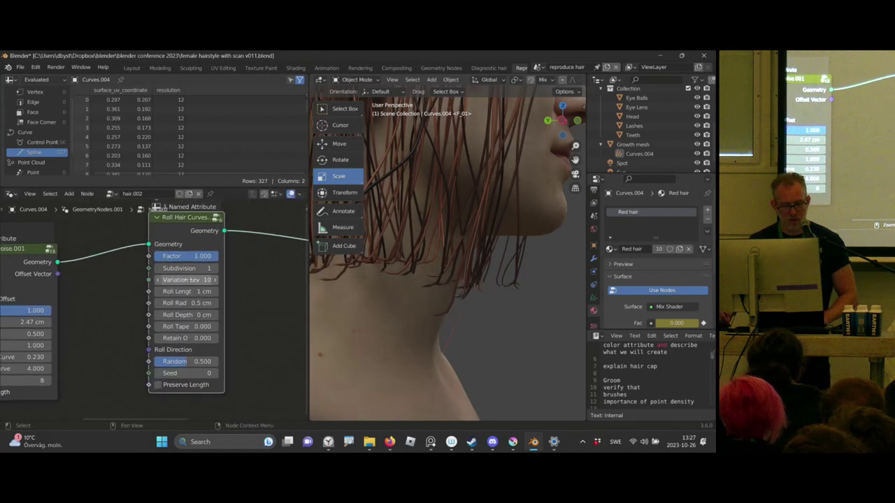
mouse_move(195, 303)
left_mouse_down()
mouse_move(214, 303)
mouse_move(184, 292)
mouse_move(202, 291)
left_mouse_up()
middle_click_drag(464, 188, 442, 242)
middle_click_drag(442, 242, 447, 203, "ctrl")
left_click_drag(185, 280, 221, 288)
scroll(458, 200, "down", 5)
middle_click_drag(458, 199, 482, 199, "shift")
scroll(484, 198, "up", 1)
key("t")
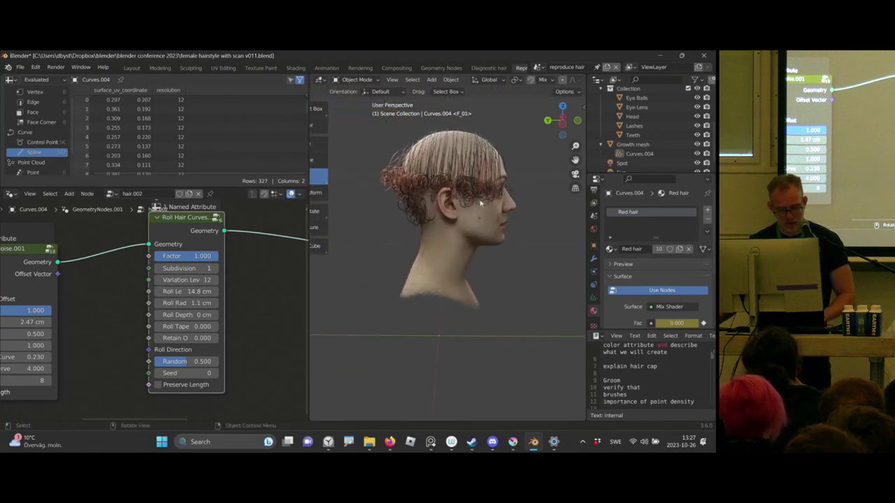
scroll(482, 202, "up", 2)
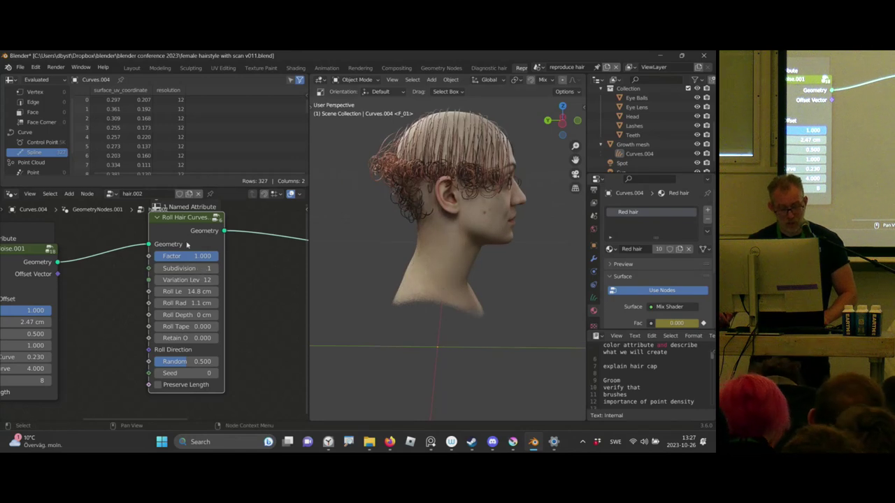
- Set the roll node's Variation Levels to 11, Roll Length to 3.03 cm, Roll Radius to 3.3 cm and Random value to 1.000
left_click_drag(195, 281, 133, 311, "shift")
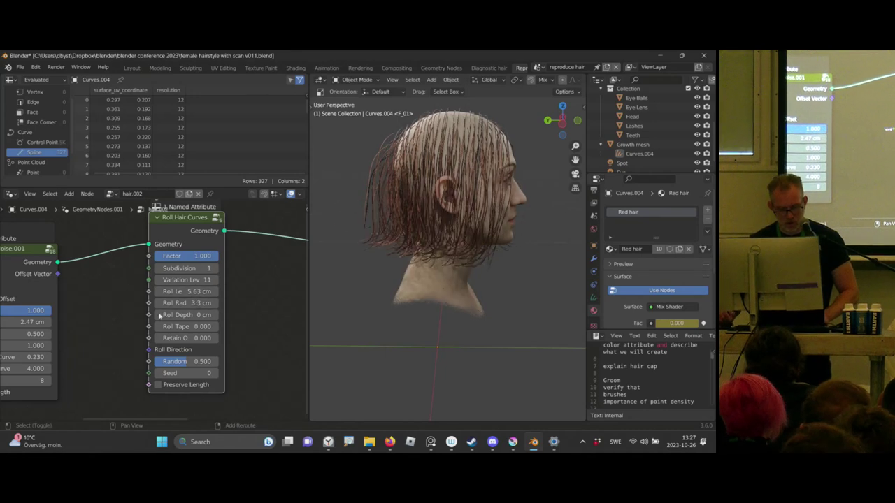
left_click_drag(191, 292, 177, 298)
left_click_drag(176, 301, 184, 299)
middle_click_drag(432, 260, 433, 264)
middle_click_drag(434, 264, 431, 239, "ctrl")
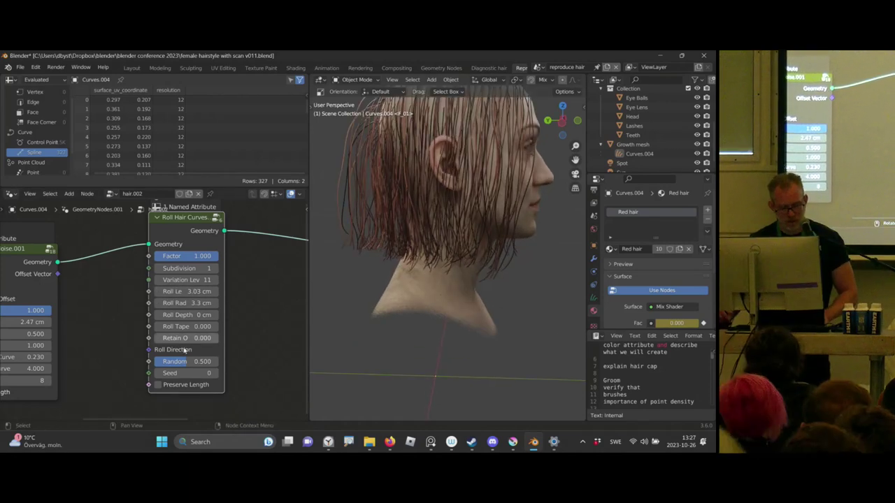
left_click_drag(201, 362, 256, 364)
middle_click_drag(456, 272, 459, 246)
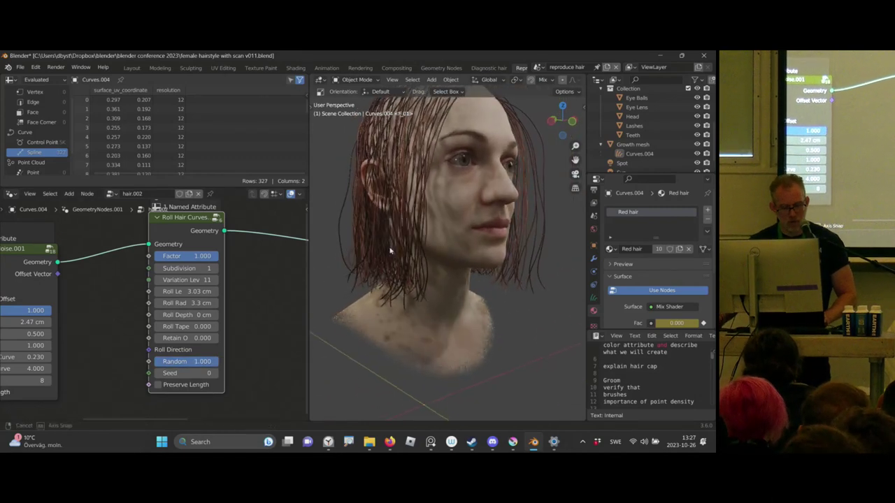
- Read the text notes on wide clumps, covering guide index, mesh islands, density and color attribute
scroll(200, 297, "down", 3)
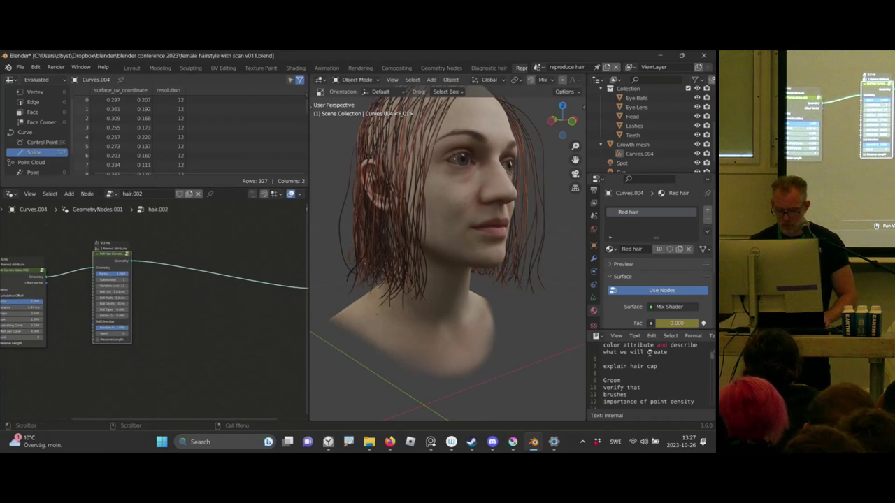
scroll(649, 353, "down", 1)
scroll(658, 364, "up", 3)
scroll(666, 381, "down", 5)
scroll(659, 363, "down", 2)
scroll(670, 373, "down", 6)
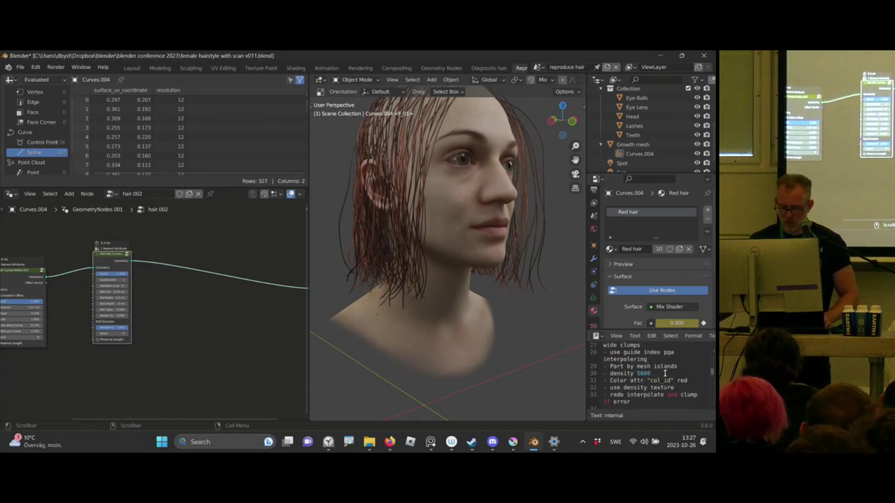
- Move the Group Output node farther from the Roll Hair Curves node to make room for more nodes
middle_click_drag(152, 255, 190, 246)
middle_click_drag(266, 252, 172, 266)
left_click_drag(180, 242, 205, 309)
key("g")
left_click(274, 284)
middle_click_drag(162, 284, 234, 287)
- Add an Interpolate Hair Curves node on the link between the Roll Hair Curves node and Group Output
key("shift+a")
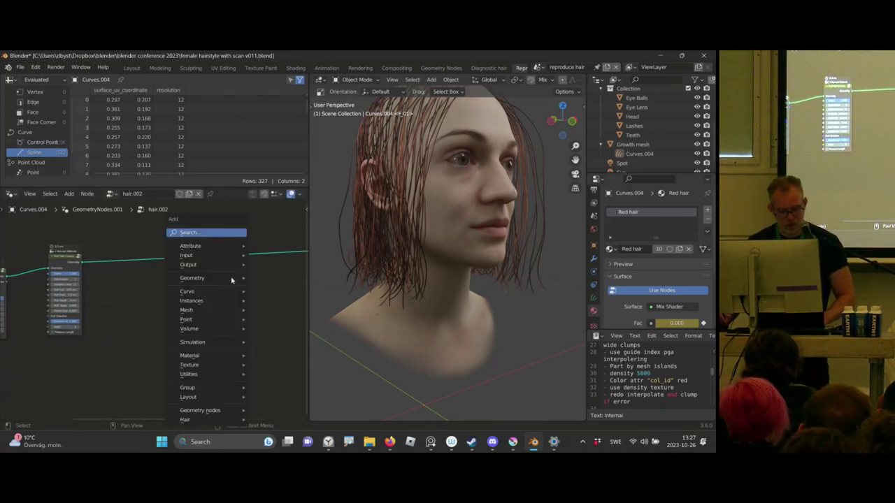
left_click(213, 235)
type("inter")
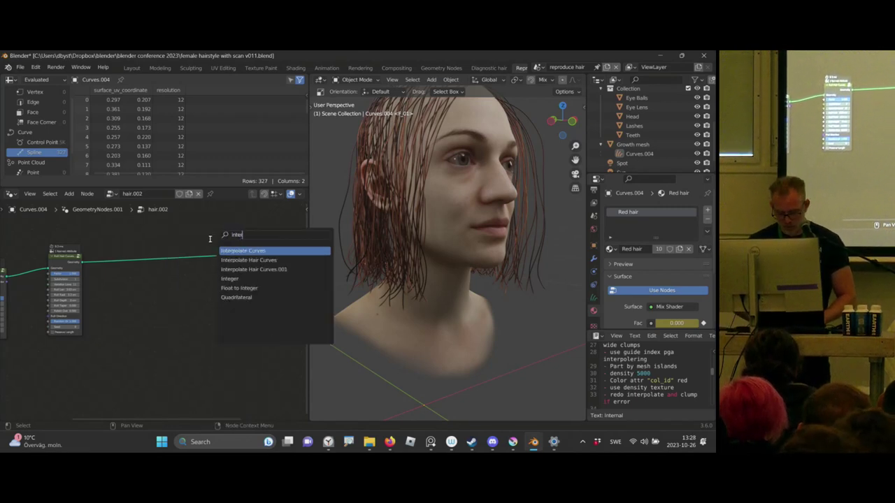
key("Down")
key("Return")
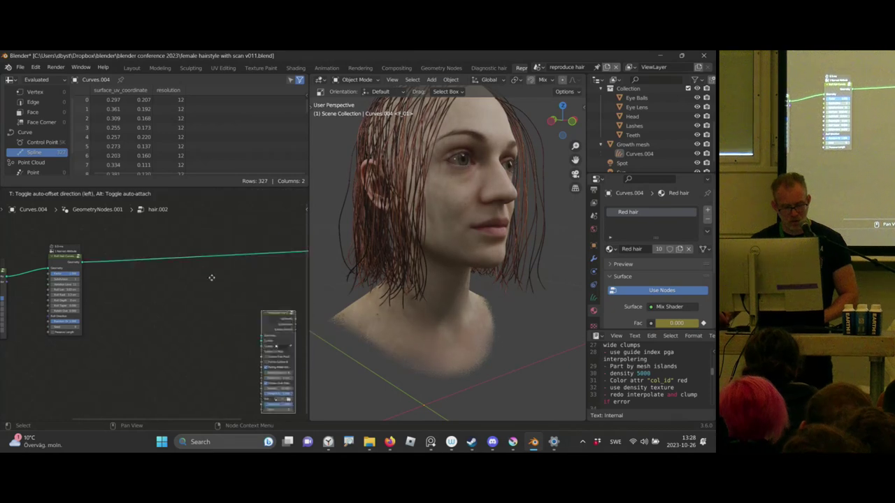
left_click(190, 244)
mouse_move(238, 257)
middle_mouse_down()
mouse_move(220, 262)
mouse_move(242, 240)
middle_mouse_up()
mouse_move(240, 249)
middle_mouse_down()
mouse_move(235, 274)
mouse_move(247, 234)
mouse_move(238, 256)
mouse_move(255, 246)
middle_mouse_up()
middle_click_drag(162, 292, 138, 288, "ctrl")
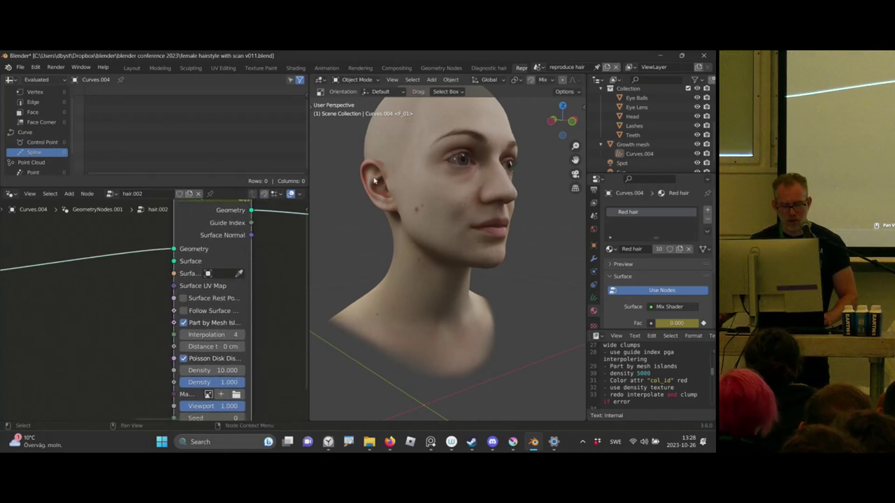
- Look up the Surface object and UV Map assigned in the hair curves' data properties
scroll(420, 172, "up", 2)
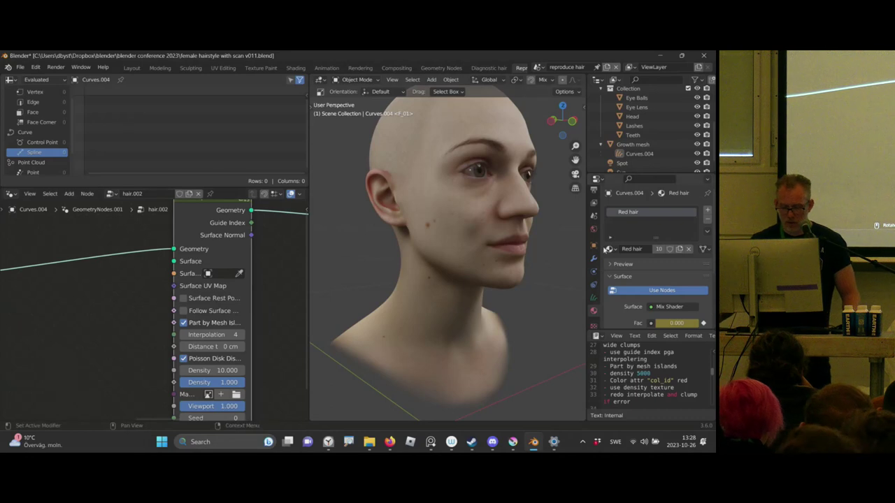
left_click(594, 298)
scroll(628, 283, "down", 2)
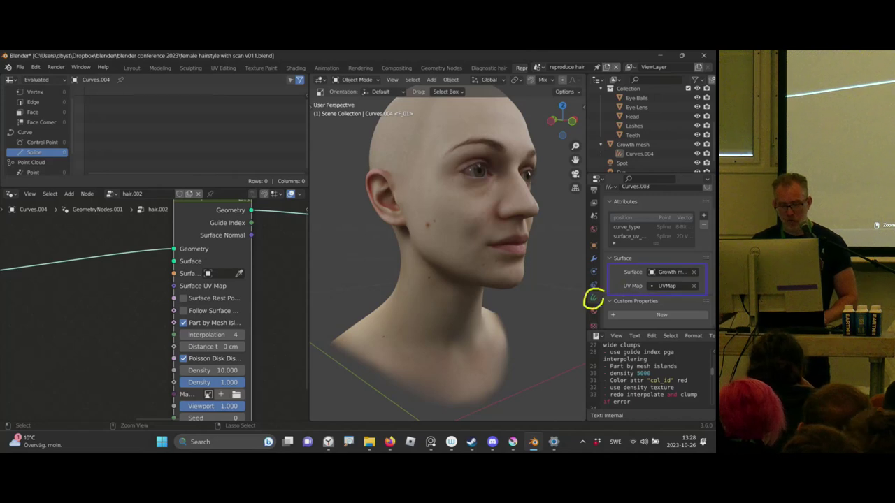
- Add a Group Input node and link its Surface output to the Interpolate Hair Curves node's Surface object input
key("Escape")
left_click(68, 303)
key("shift+a")
key("Escape")
left_click_drag(172, 280, 86, 320)
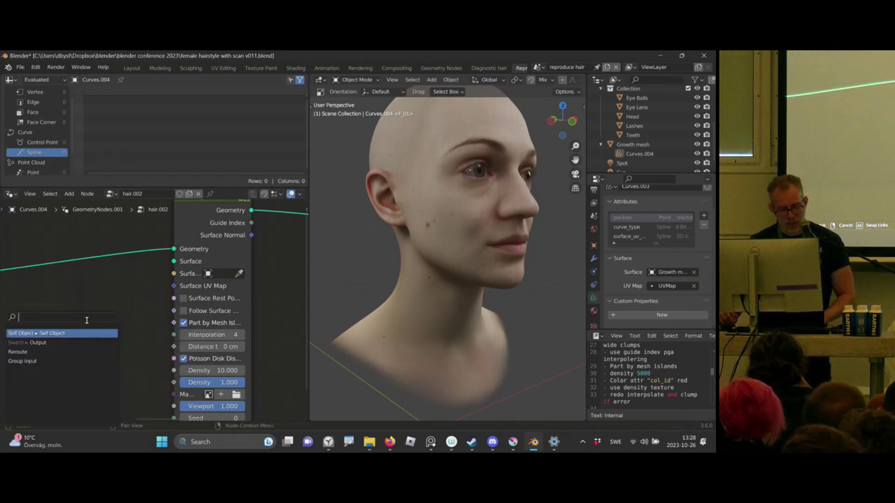
type("gr")
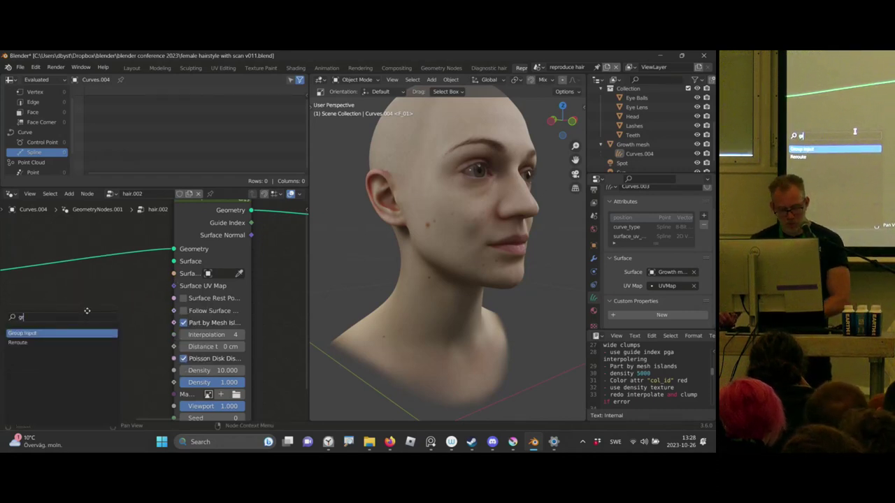
key("Return")
left_click(171, 298)
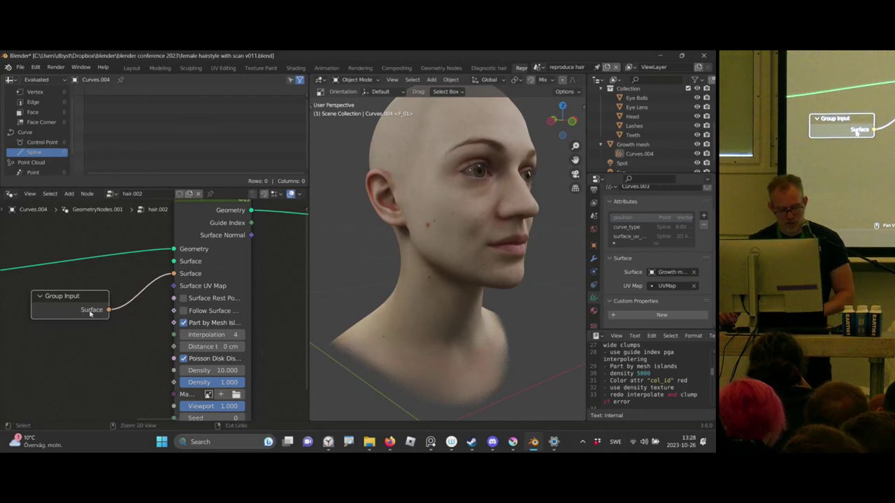
- Reveal the hidden Group Input outputs and expose the interpolation node's Surface UV Map as a new group input
key("ctrl+h")
left_click_drag(109, 334, 118, 338)
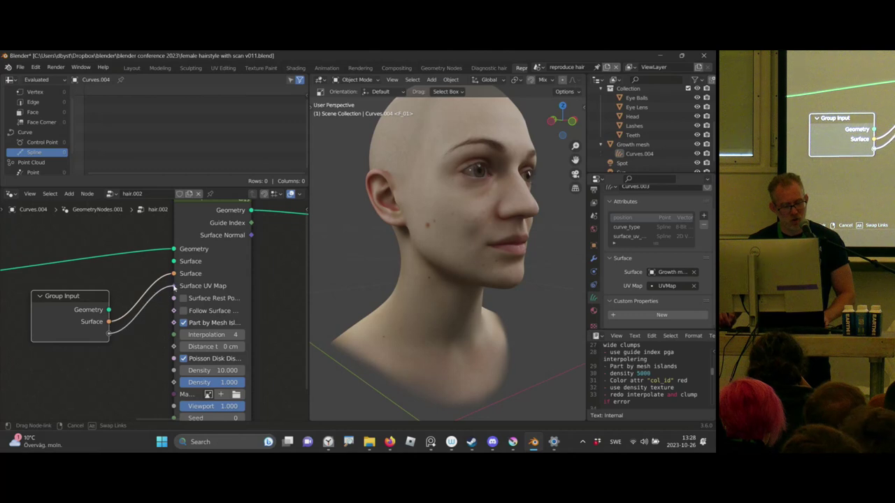
left_click_drag(174, 287, 174, 286)
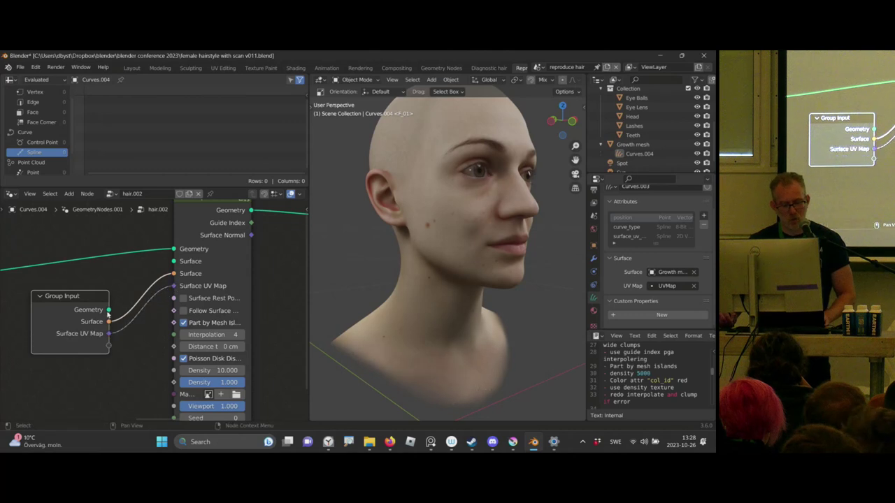
- Assign Growth mesh as the Surface object of the hair.002 modifier
left_click(593, 260)
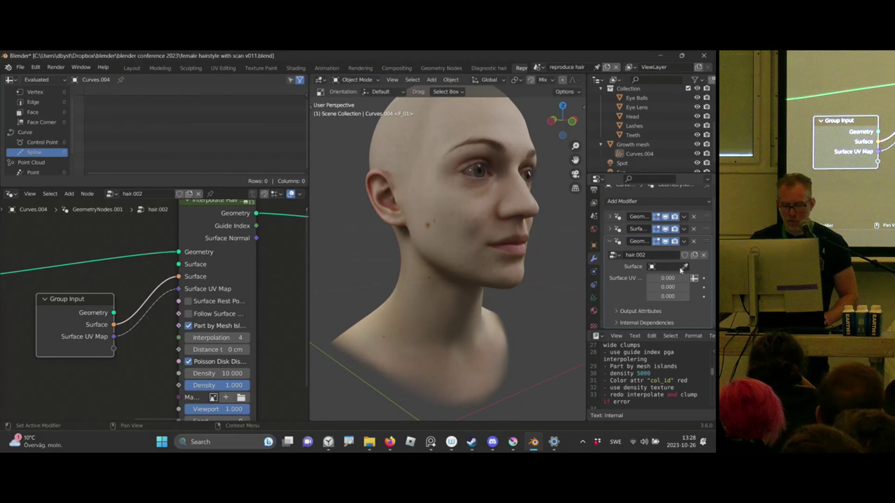
left_click(674, 267)
type("grow")
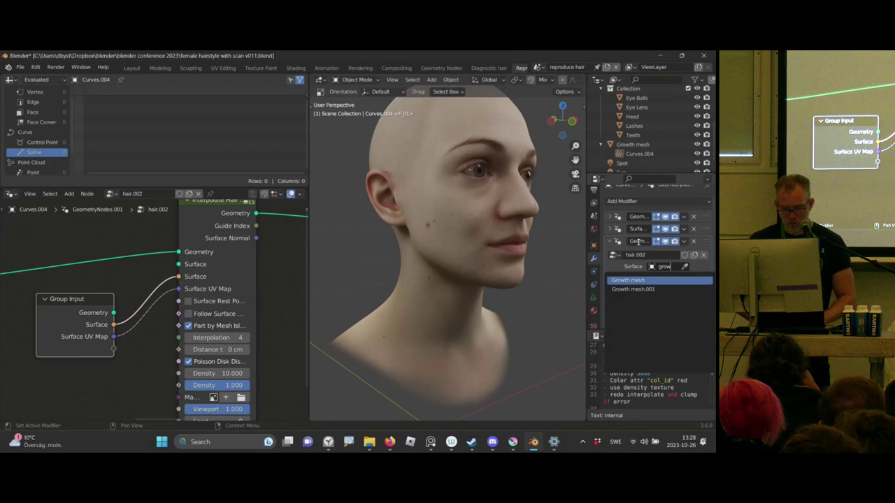
key("Return")
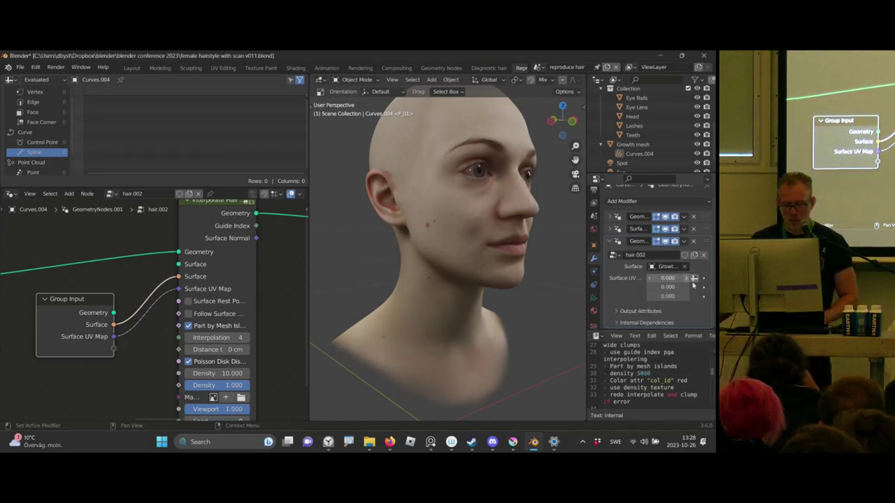
- Switch the hair.002 modifier's Surface UV Map input to an attribute and set it to UVMap
left_click_drag(664, 279, 673, 279)
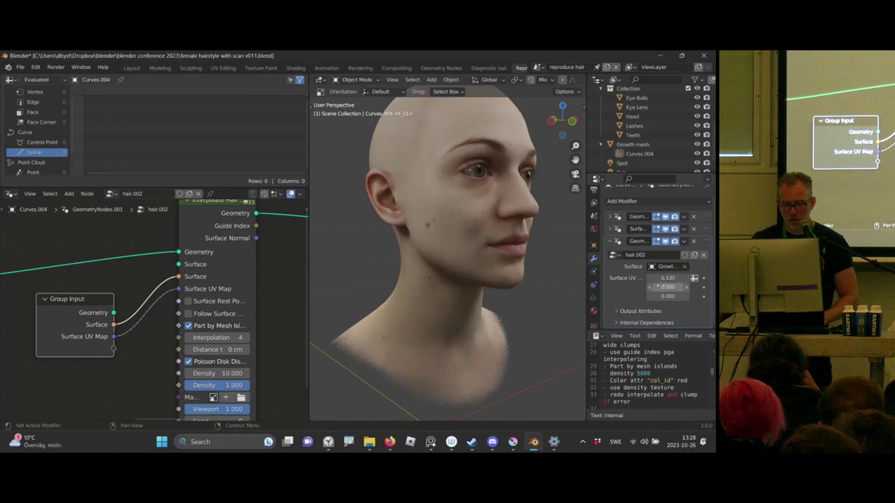
left_click(694, 278)
left_click(668, 287)
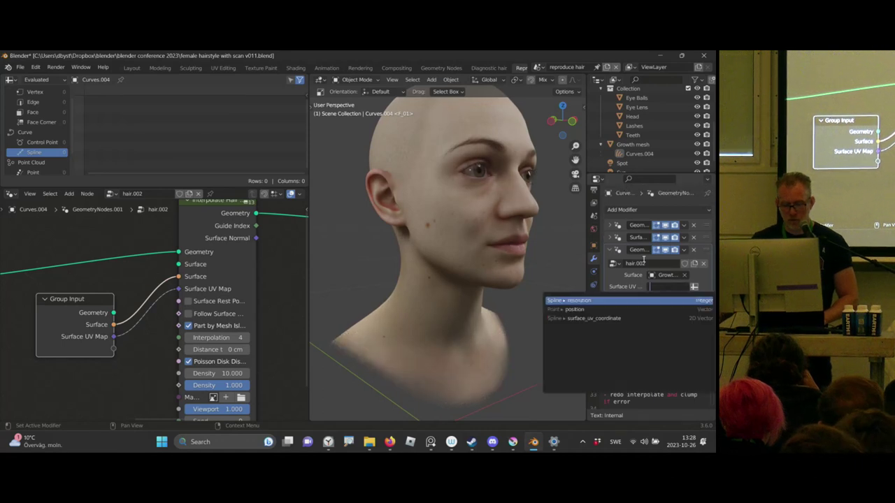
type("UVMap")
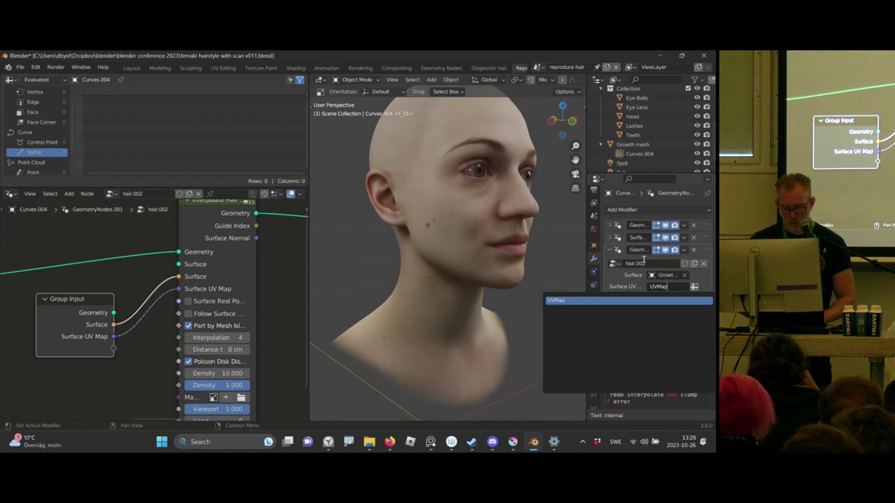
key("Return")
- Widen the Interpolate Hair Curves node and raise its Density to 47.3
middle_click_drag(526, 218, 482, 259)
middle_click_drag(426, 203, 477, 188)
middle_click_drag(248, 347, 200, 281)
left_click_drag(209, 282, 271, 278)
middle_click_drag(246, 252, 243, 248, "ctrl")
left_click_drag(171, 324, 359, 325)
middle_click_drag(214, 291, 165, 303)
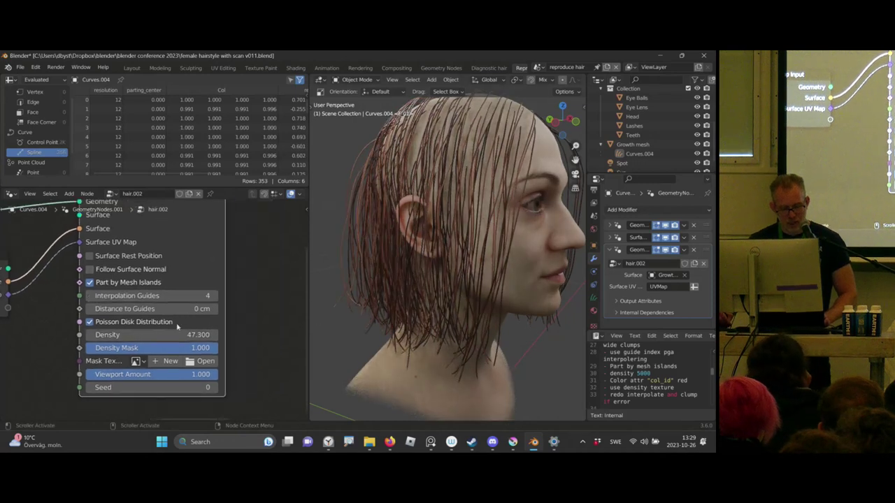
- Raise the Interpolate Hair Curves node's Density to 5000 and view the head from the front side
left_click_drag(150, 335, 438, 335)
middle_click_drag(447, 293, 464, 291)
middle_click_drag(465, 290, 407, 282, "ctrl")
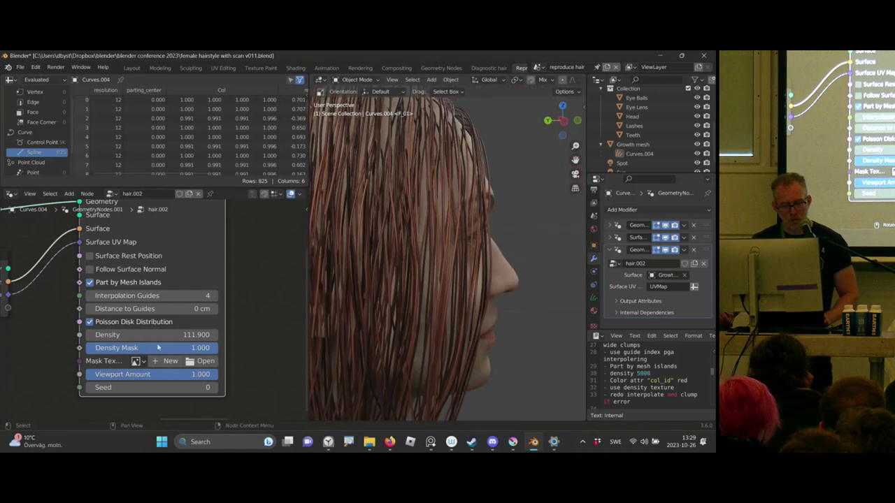
double_click(161, 334)
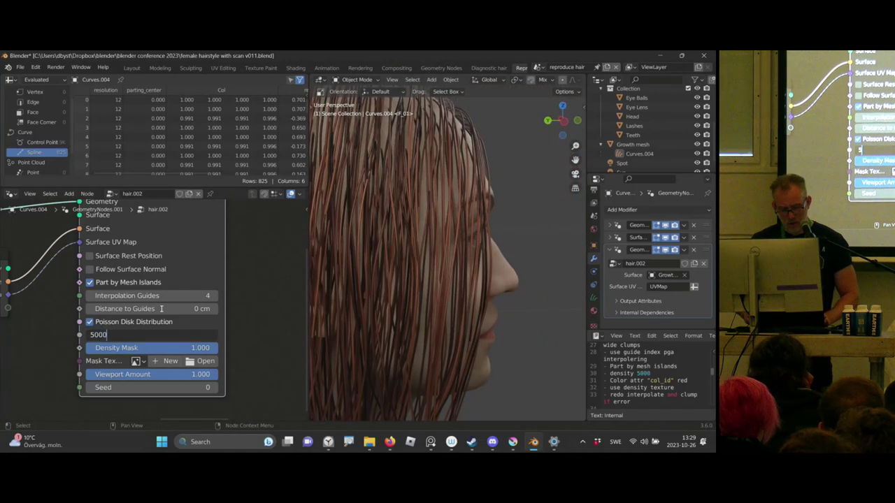
key("Return")
middle_click_drag(461, 250, 392, 209)
- Add a Set Hair Curve Profile node on the link between the Interpolate Hair Curves node and Group Output
scroll(135, 284, "down", 5)
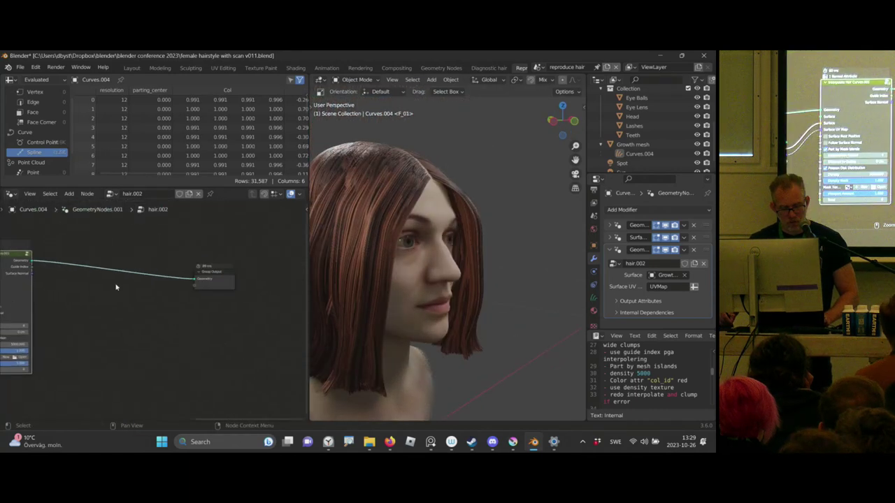
middle_click_drag(136, 285, 156, 286)
key("shift+a")
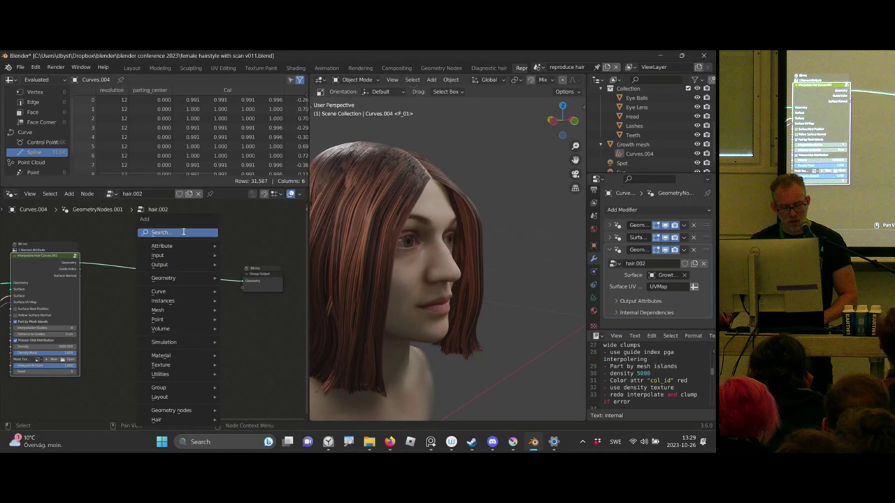
left_click(179, 233)
type("cur")
key("BackSpace")
key("BackSpace")
key("BackSpace")
type("prfl")
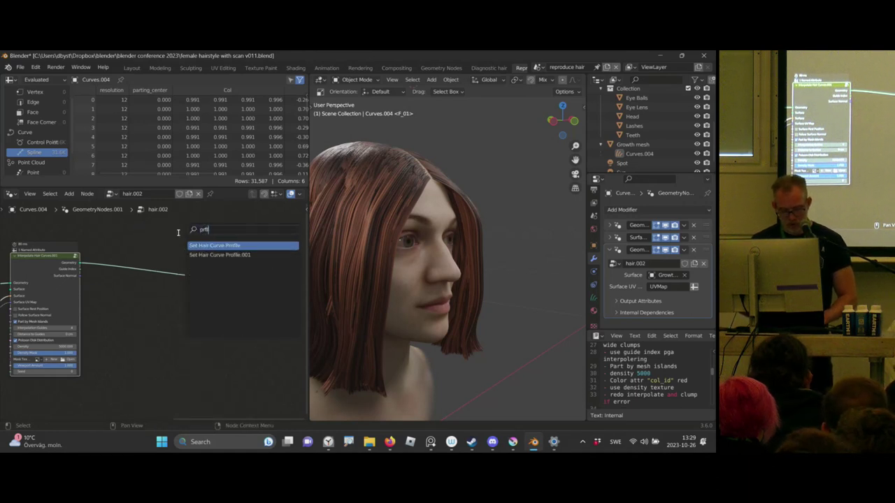
key("Return")
left_click(171, 272)
- Set the Interpolate Hair Curves node's Density to 50
middle_click_drag(173, 312, 184, 264)
scroll(183, 295, "up", 3)
middle_click_drag(64, 292, 154, 287)
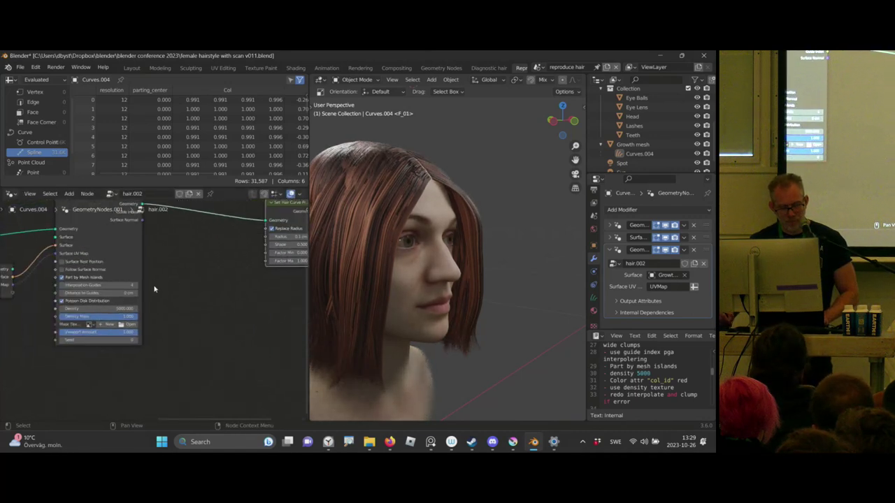
scroll(125, 289, "up", 2)
left_click(105, 305)
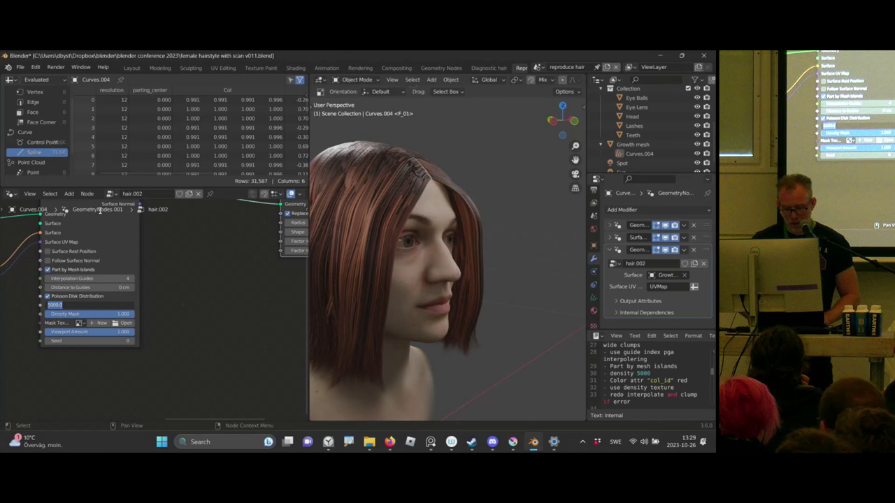
type("50")
key("Return")
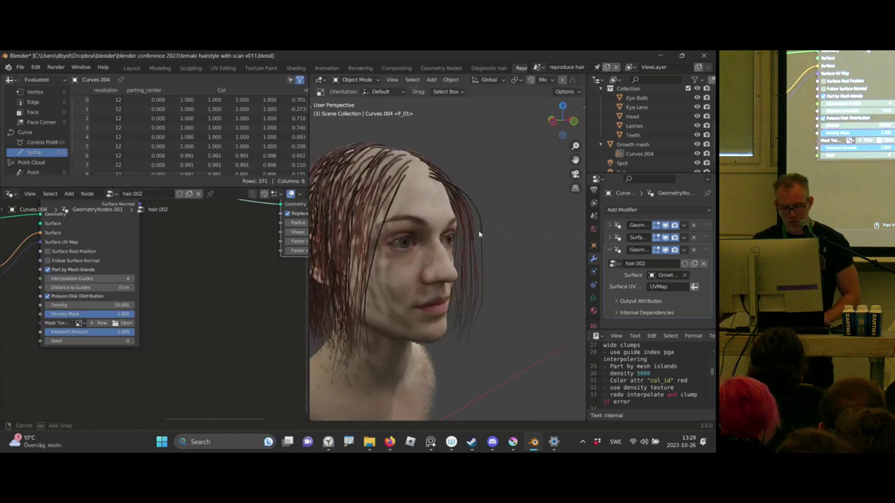
- Set the Set Hair Curve Profile node's Radius to 0.24 cm and compare the strand thickness at root and tip
scroll(480, 191, "up", 4)
middle_click_drag(476, 227, 531, 195, "shift")
middle_click_drag(215, 286, 184, 314)
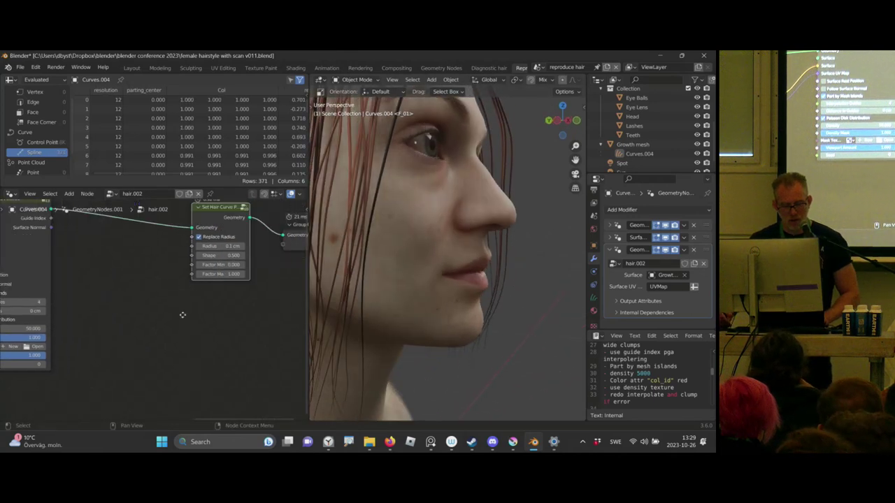
scroll(163, 271, "up", 4)
scroll(210, 318, "up", 2)
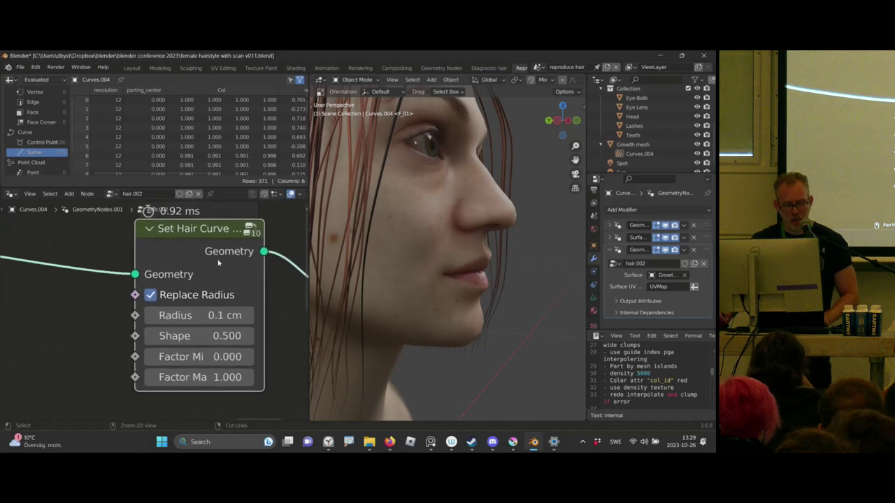
left_click_drag(197, 315, 228, 314)
middle_click_drag(380, 244, 476, 215)
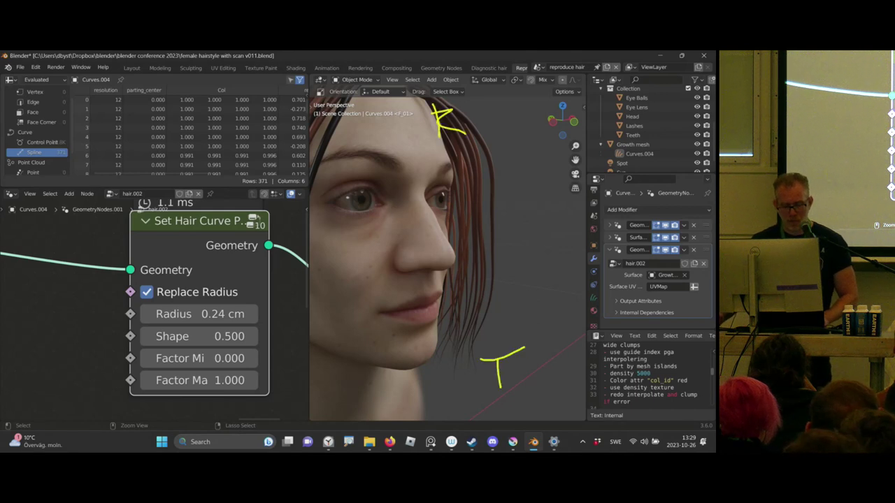
key("Escape")
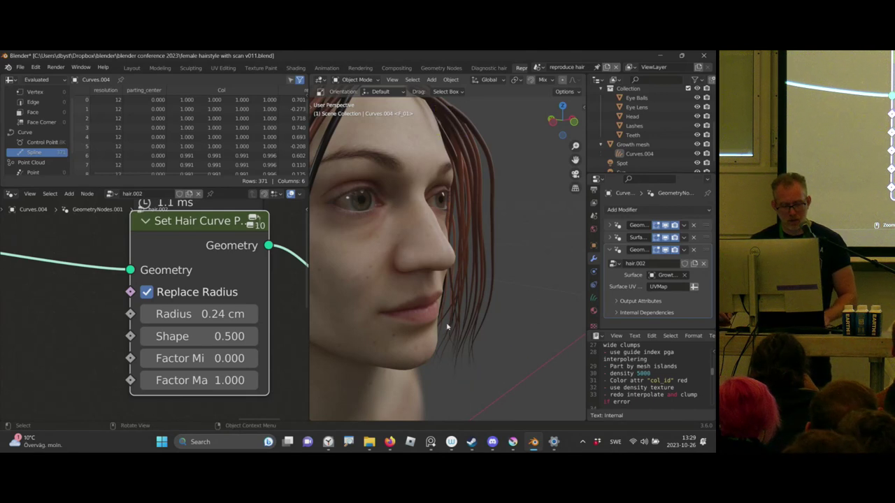
- Try Shape values of 11 and 1 on the Set Hair Curve Profile node
left_click_drag(197, 247, 183, 240)
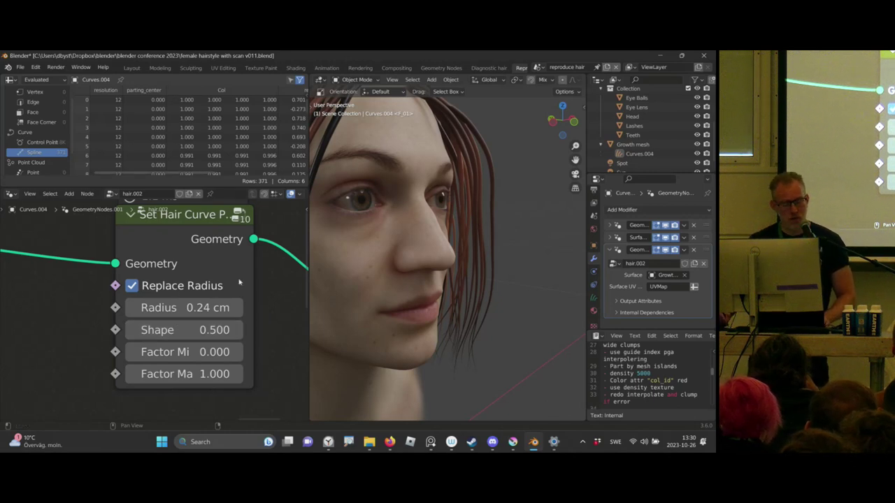
left_click(160, 330)
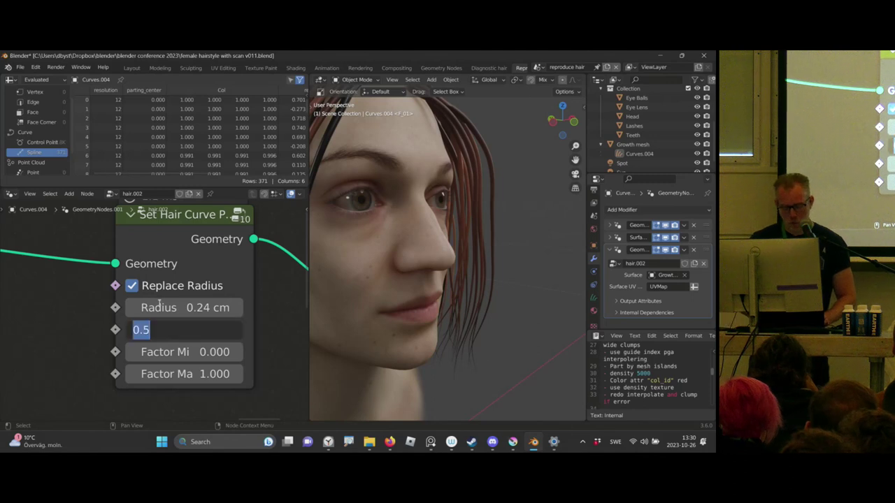
type("11")
key("Return")
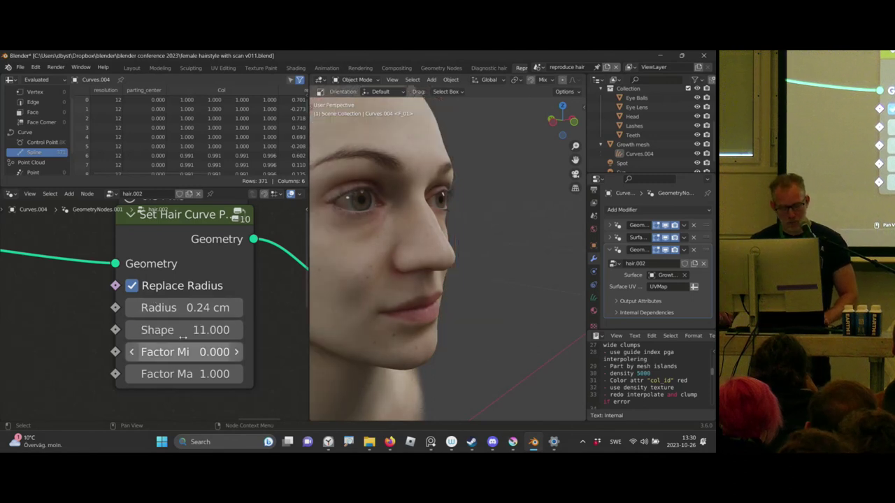
left_click(193, 324)
type("1")
key("Return")
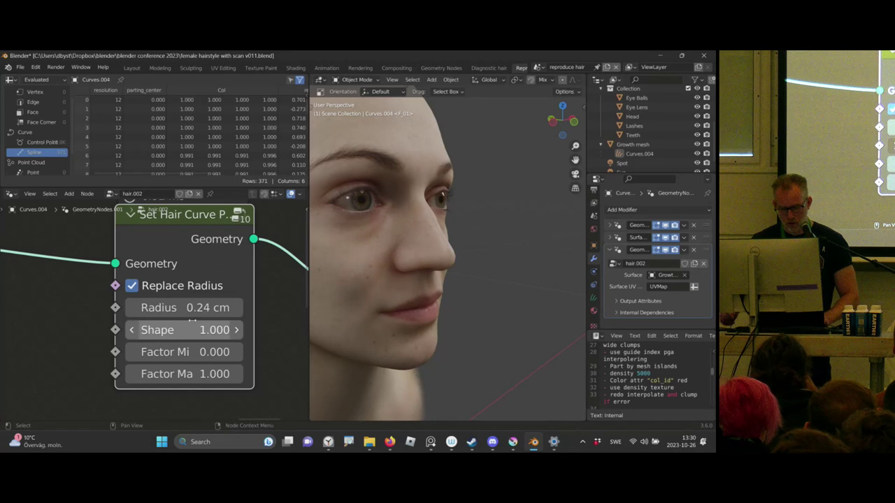
- Lower the hair profile's Shape value to 0.05
left_click_drag(185, 331, 147, 335)
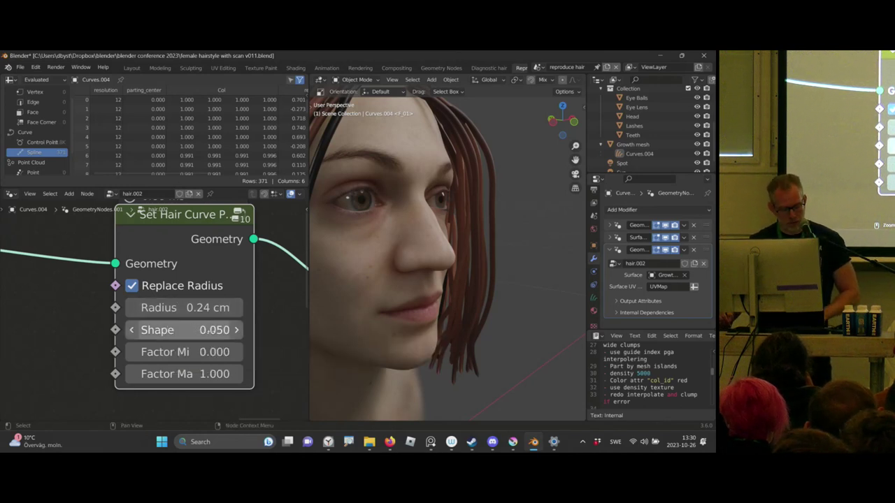
left_click(204, 330)
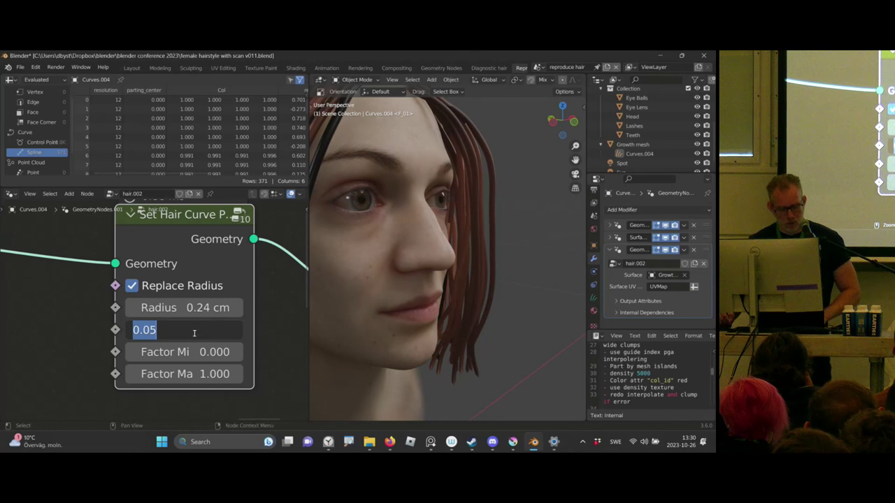
key("Escape")
middle_click_drag(192, 342, 198, 338)
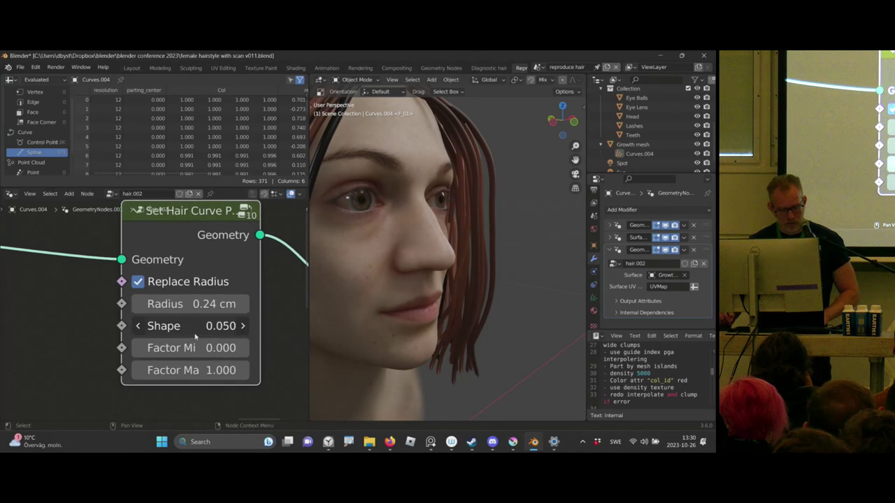
- Set the hair profile's Shape value to 0 for an even strand thickness
left_click(210, 330)
left_click(119, 328)
mouse_move(190, 328)
left_mouse_down()
mouse_move(162, 328)
mouse_move(184, 326)
left_mouse_up()
left_click(183, 326)
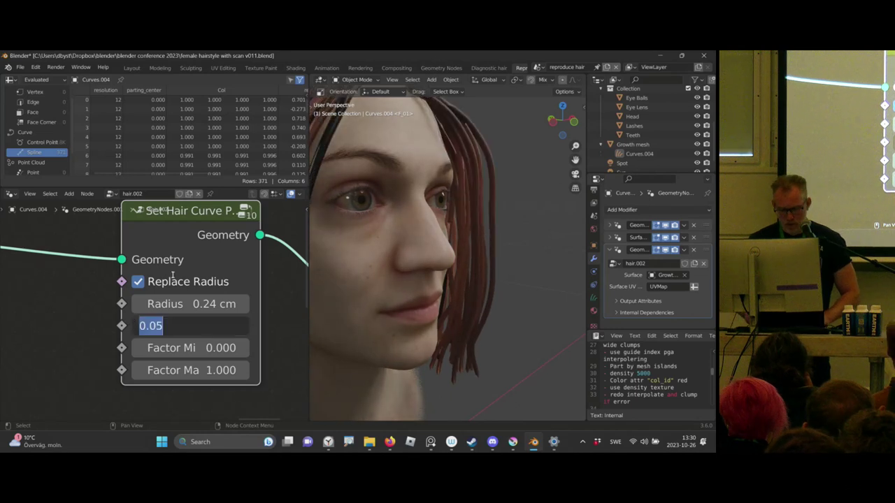
type("0")
key("Return")
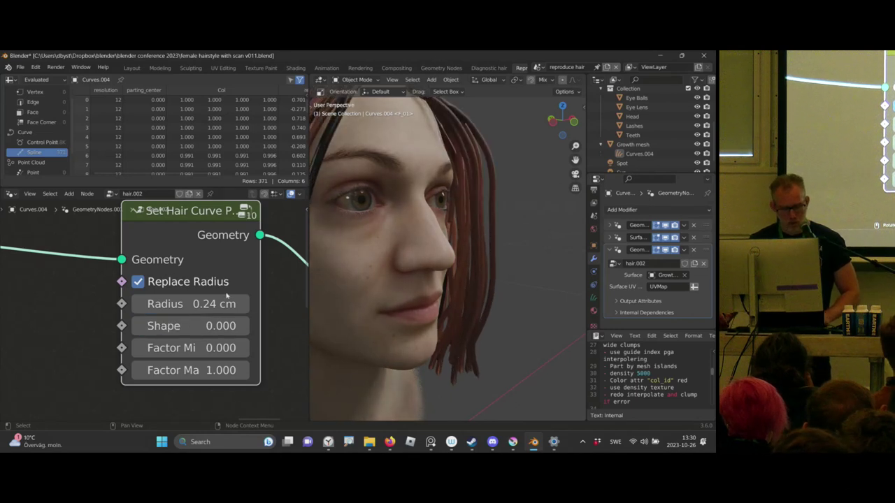
- Set the hair profile's Shape to 0.05 and its Radius to 0.005 cm
left_click(214, 306)
left_click(201, 327)
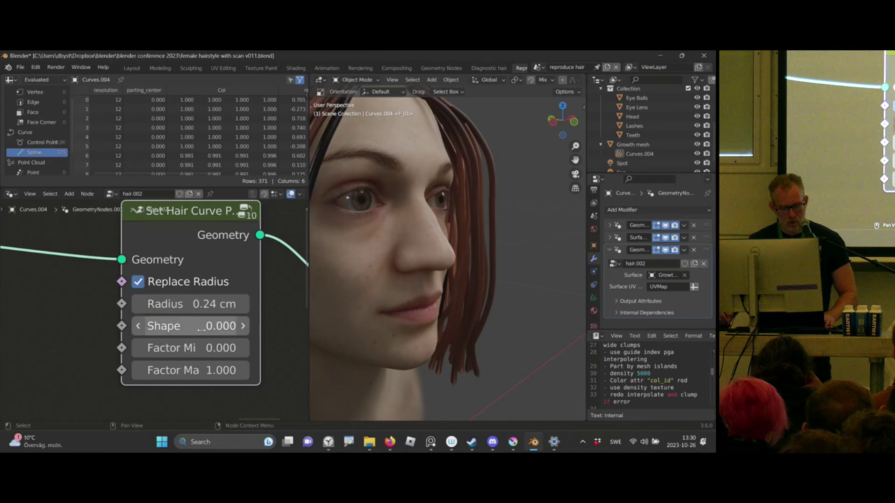
left_click(212, 326)
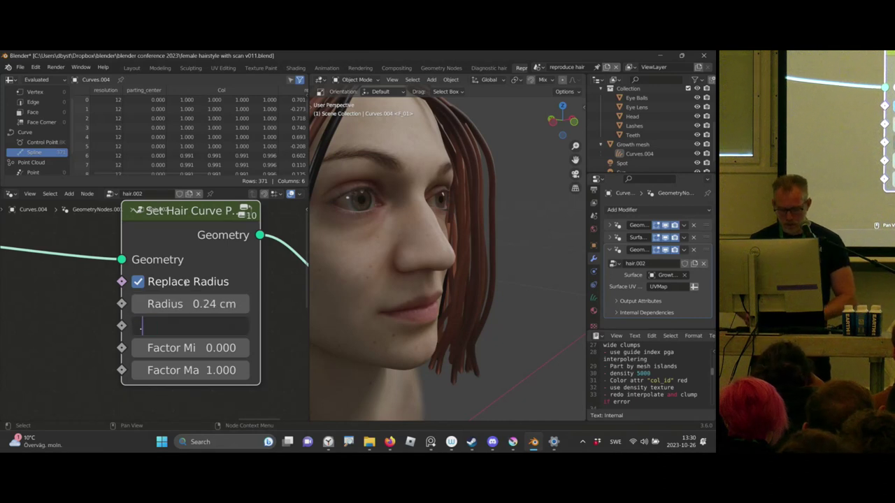
key("Return")
left_click(189, 303)
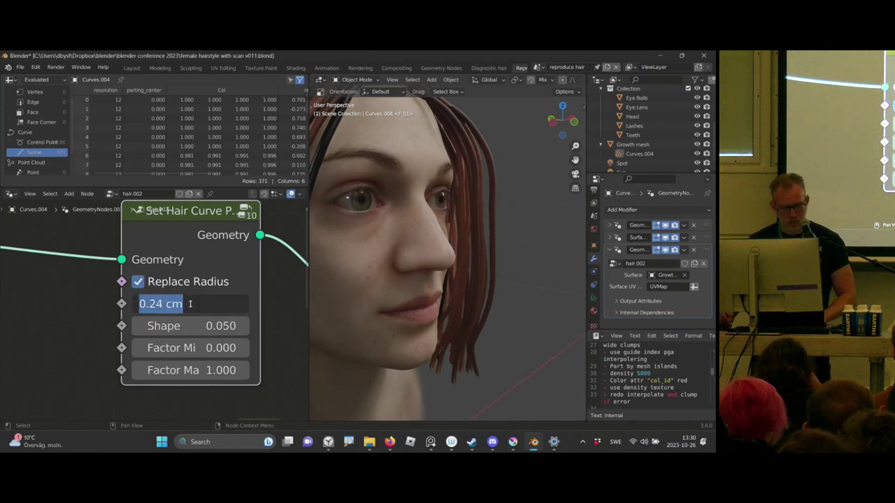
type(".")
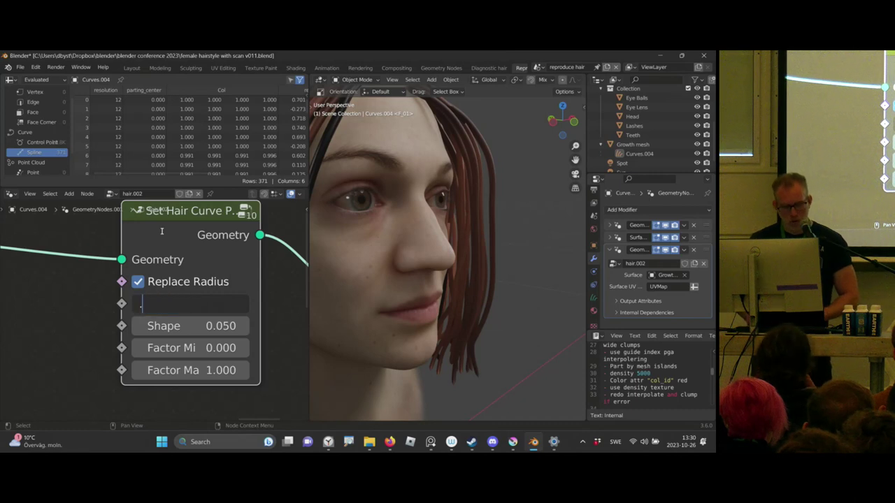
type("005")
key("Return")
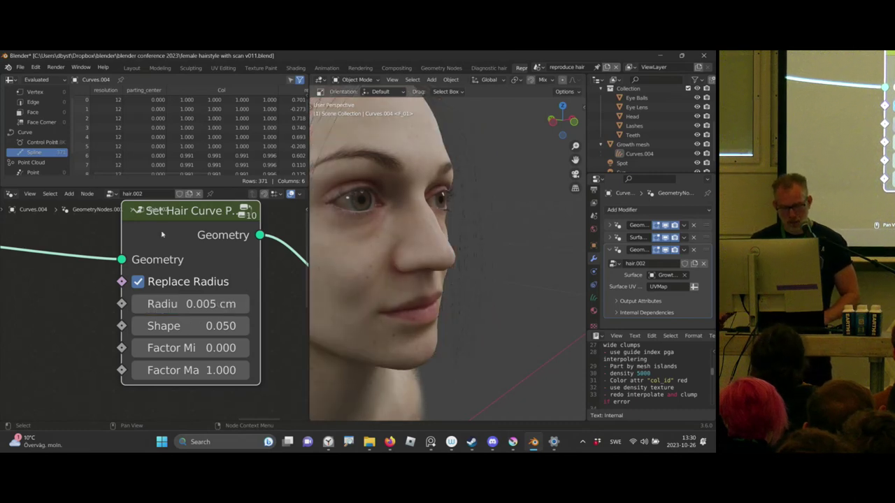
- Raise the Density of the Interpolate Hair Curves node to 5000
middle_click_drag(468, 214, 503, 210)
middle_click_drag(79, 290, 359, 292)
scroll(158, 263, "up", 2)
middle_click_drag(194, 313, 278, 230)
scroll(210, 286, "down", 2)
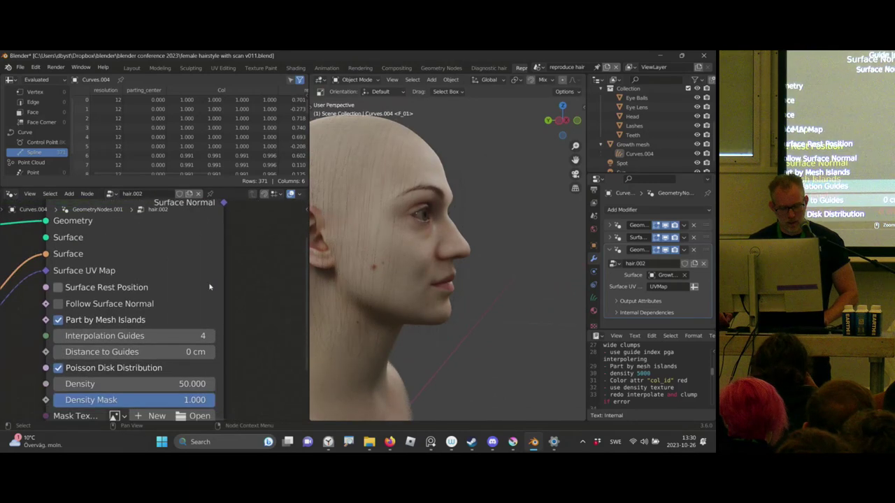
middle_click_drag(210, 286, 212, 268)
scroll(212, 267, "down", 3)
left_click(150, 348)
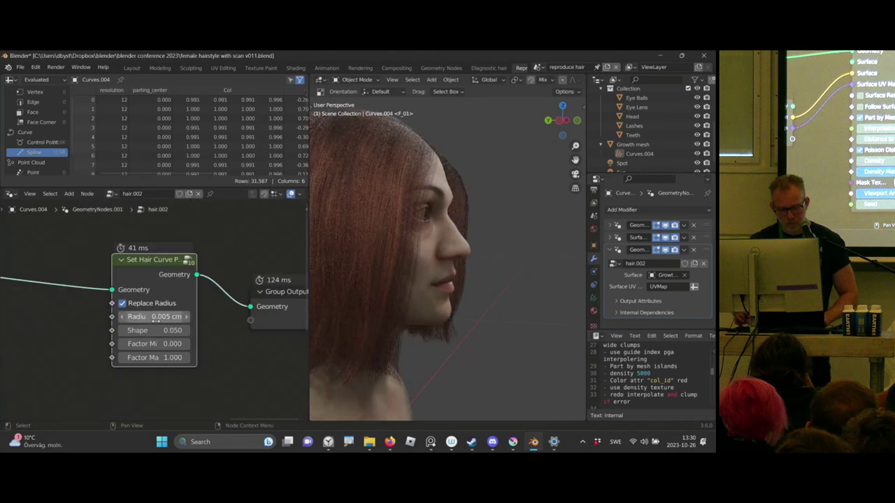
- Insert a Clump Hair Curves node between the Interpolate Hair Curves and Set Hair Curve Profile nodes
middle_click_drag(98, 272, 251, 242)
scroll(154, 300, "down", 6)
middle_click_drag(154, 276, 189, 269)
mouse_move(419, 255)
middle_mouse_down()
mouse_move(381, 249)
mouse_move(412, 252)
middle_mouse_up()
scroll(412, 252, "up", 2)
middle_click_drag(209, 230, 218, 227)
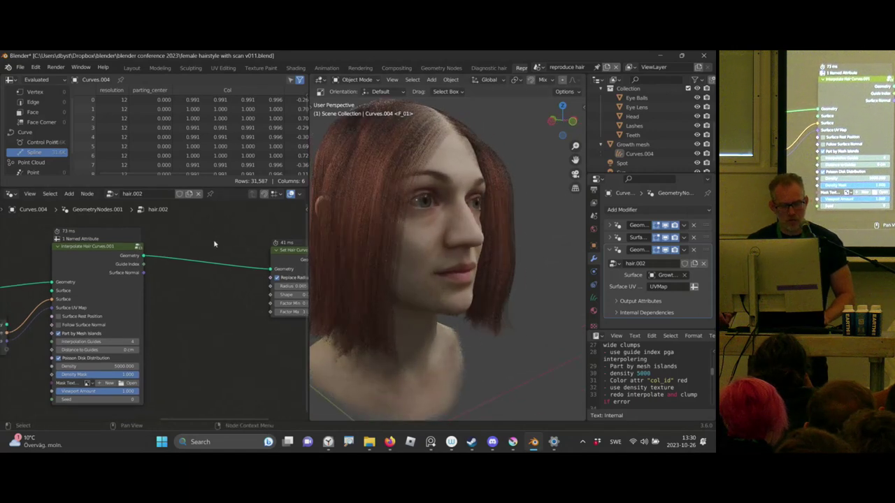
key("shift+a")
left_click(199, 234)
type("clump")
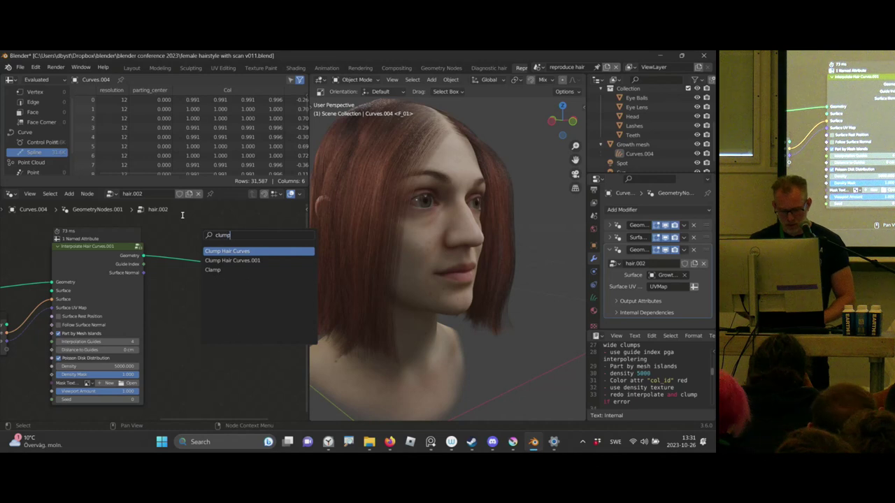
key("Return")
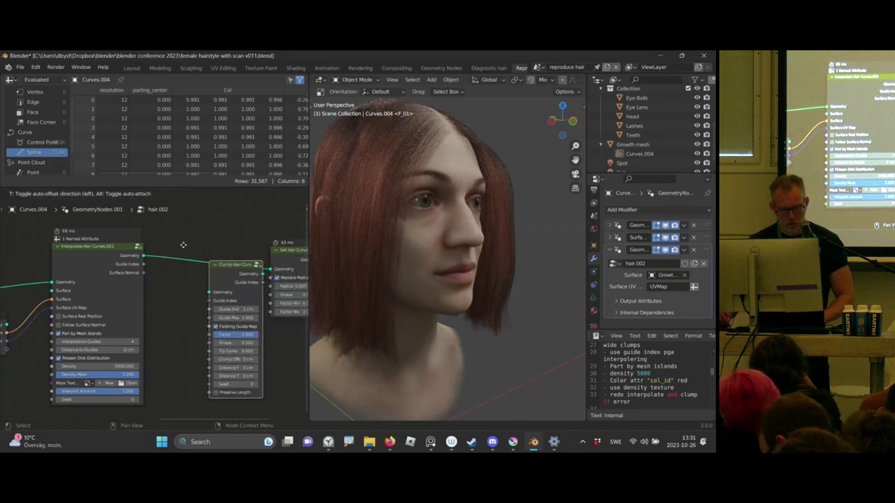
left_click(236, 251)
- Reposition the Clump Hair Curves node and widen it so its setting names can be read in full
middle_click_drag(245, 276, 209, 256)
scroll(208, 257, "up", 3)
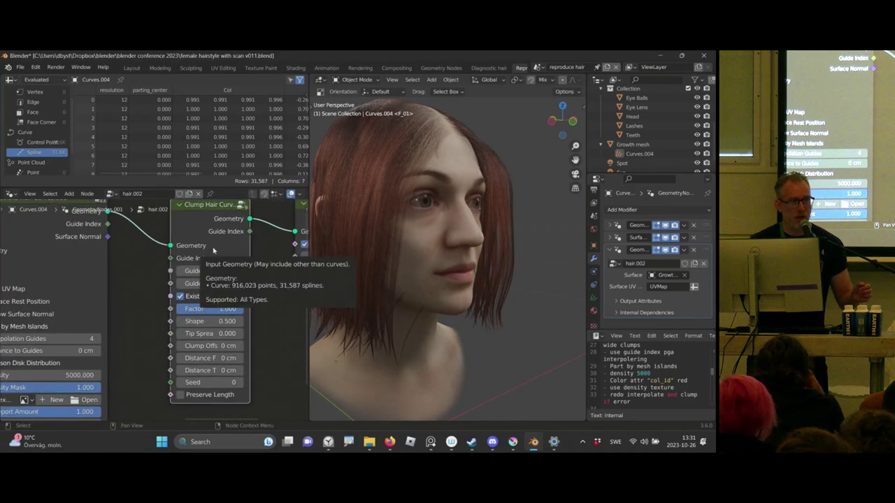
scroll(209, 269, "down", 3)
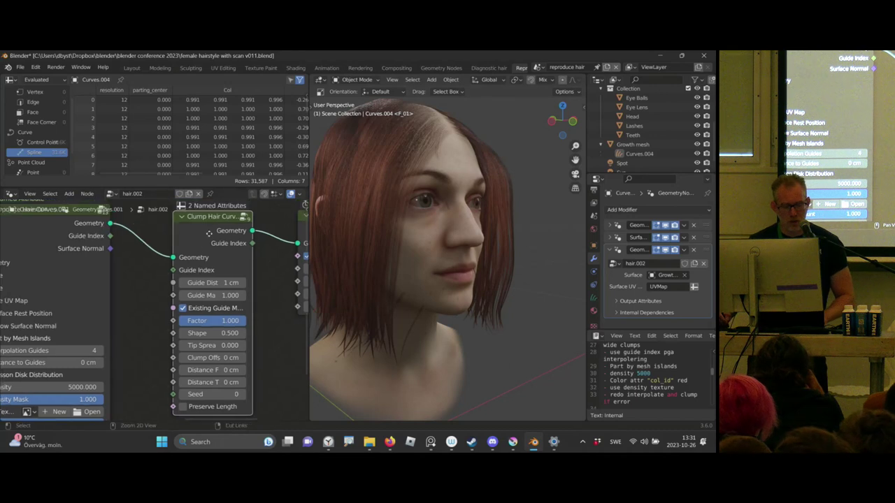
key("g")
left_click(271, 280)
left_click_drag(167, 244, 206, 240)
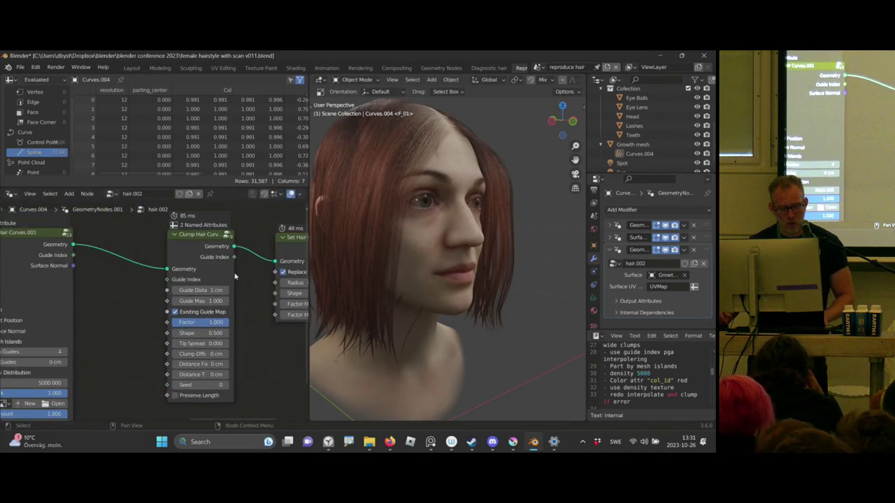
left_click_drag(234, 274, 256, 274)
left_click_drag(180, 250, 166, 250)
mouse_move(110, 292)
middle_mouse_down()
mouse_move(133, 291)
mouse_move(107, 284)
middle_mouse_up()
middle_click_drag(107, 284, 123, 309, "ctrl")
- Try different Shape values on the Clump Hair Curves node and settle on 0.3, checking the clumps from the side
middle_click_drag(397, 277, 454, 246)
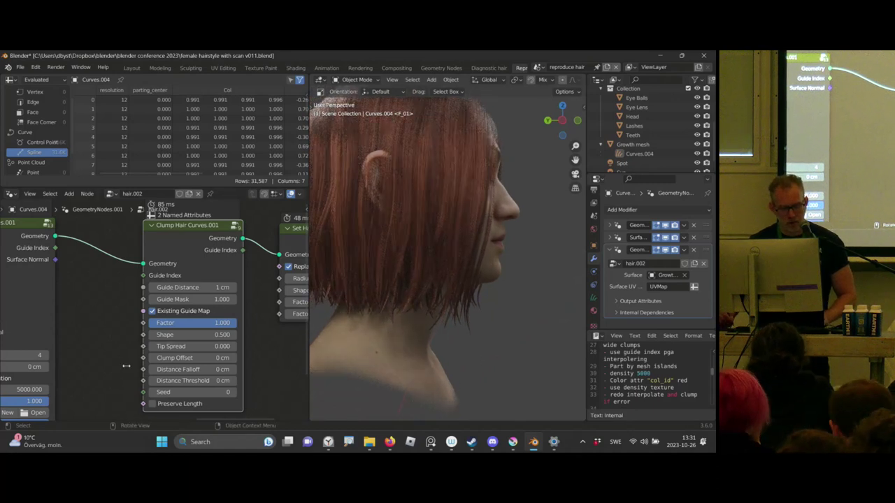
middle_click_drag(126, 366, 121, 349)
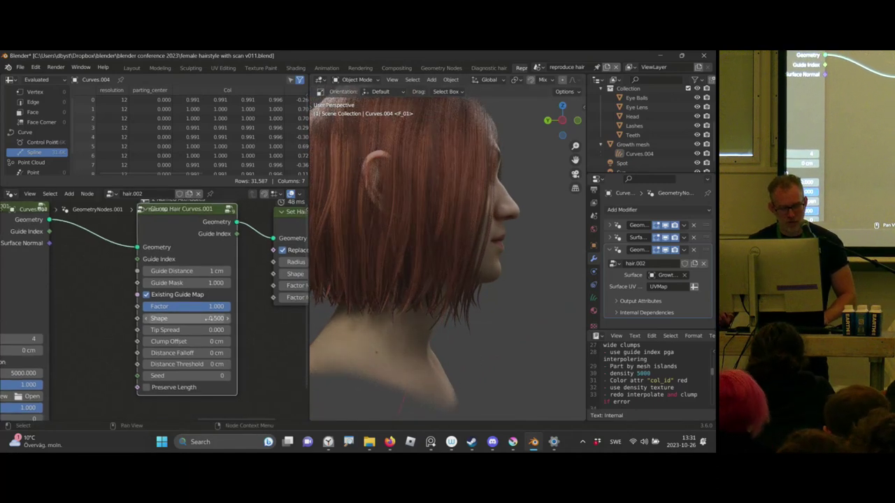
mouse_move(184, 326)
left_mouse_down()
mouse_move(170, 329)
mouse_move(182, 326)
left_mouse_up()
middle_click_drag(483, 192, 455, 224)
scroll(462, 210, "up", 1)
middle_click_drag(88, 367, 99, 322)
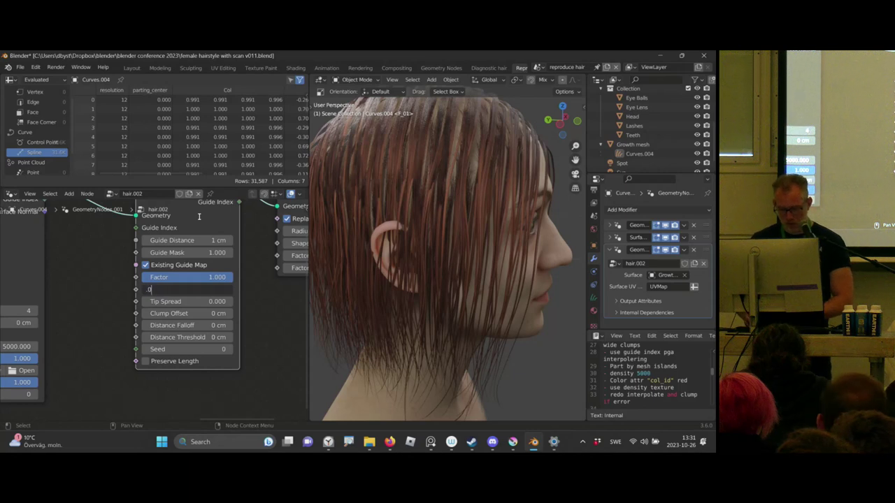
key("Return")
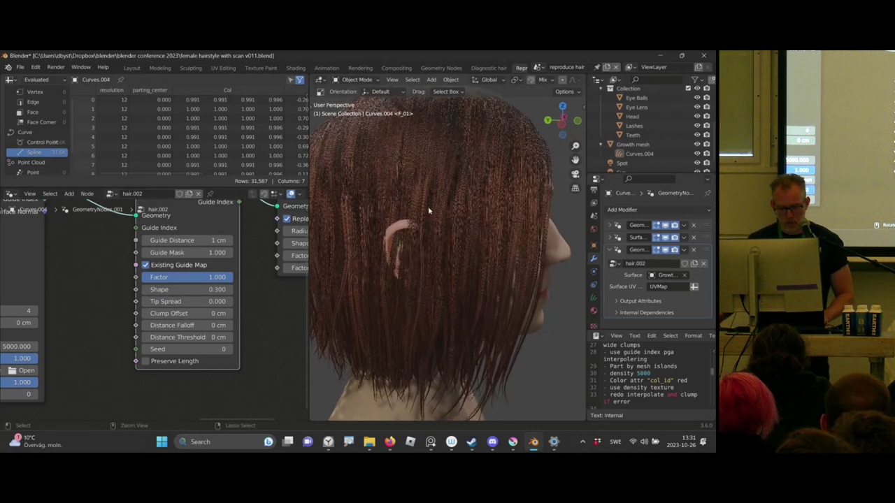
middle_click_drag(111, 293, 113, 269)
middle_click_drag(465, 194, 428, 210)
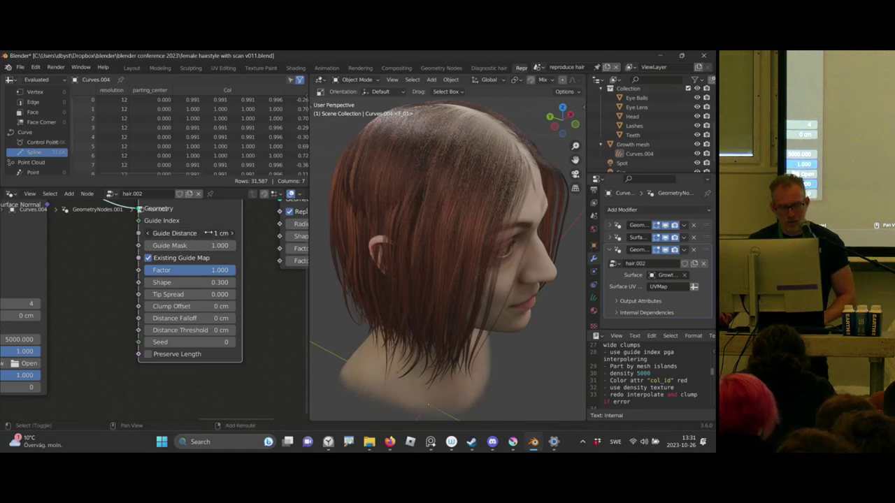
- Try a clump Guide Distance of 0 cm, and raise it to 2.62 cm for wider clumps
left_click_drag(168, 235, 115, 238, "shift")
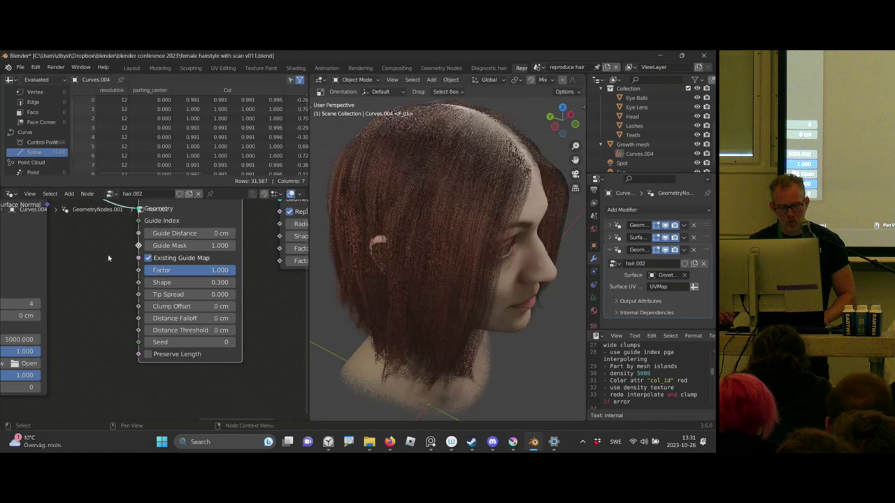
left_click(110, 255)
left_click_drag(189, 234, 256, 234)
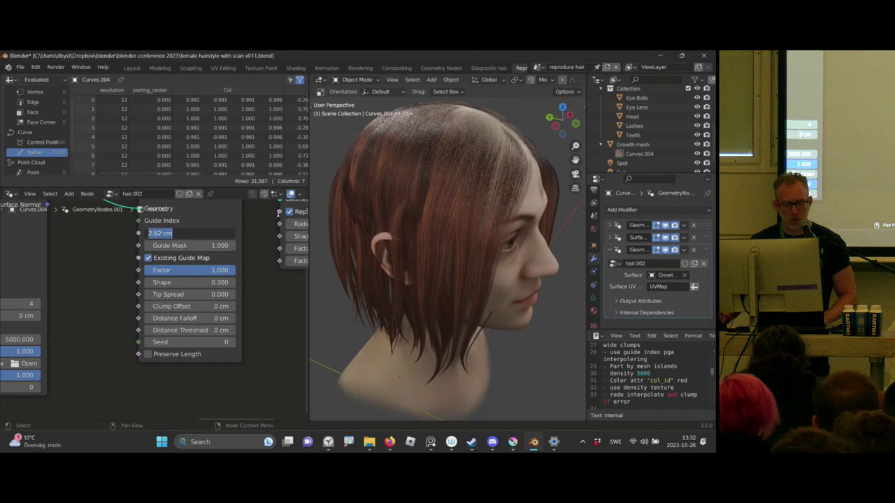
- Circle three neighbouring clump areas along the top of the head with annotations and clear the marks
middle_click_drag(409, 203, 482, 184)
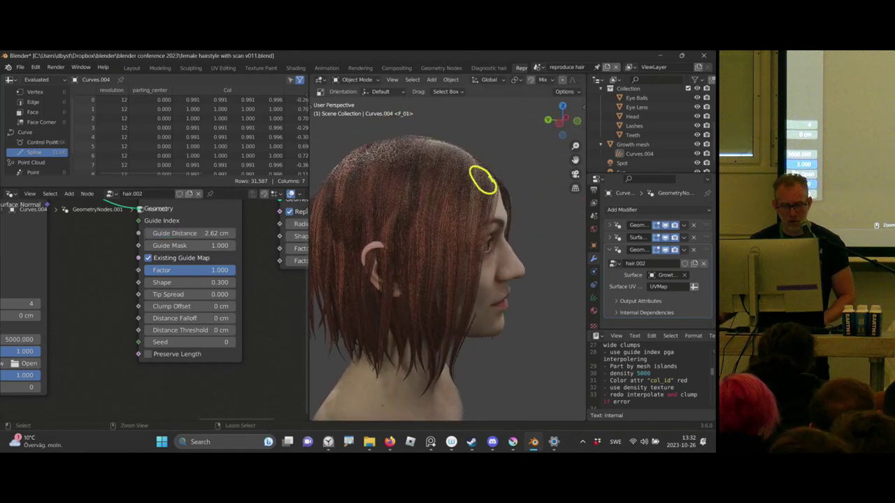
mouse_move(475, 162)
left_mouse_down()
mouse_move(446, 150)
mouse_move(469, 164)
left_mouse_up()
left_click_drag(420, 152, 420, 157)
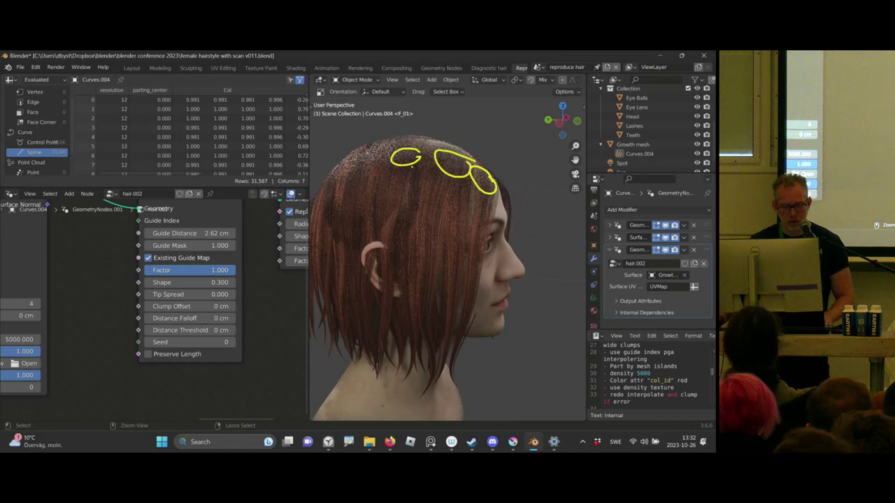
key("Escape")
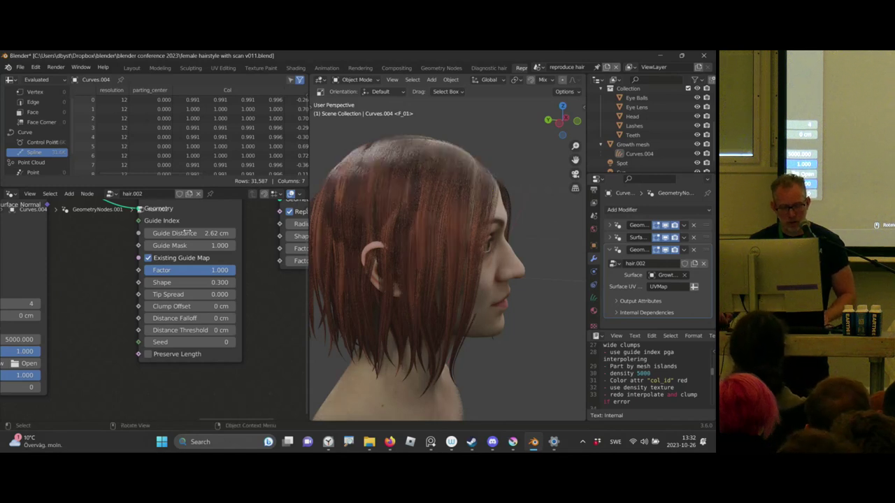
- Preview the Interpolate Hair Curves output through a Viewer node and collapse the viewer
middle_click_drag(140, 274, 177, 304)
scroll(144, 261, "down", 2)
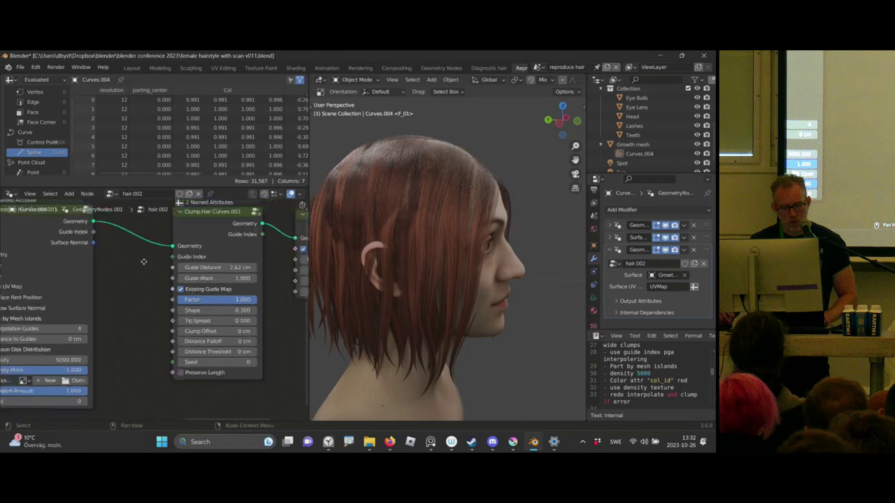
left_click(83, 242, "ctrl+shift")
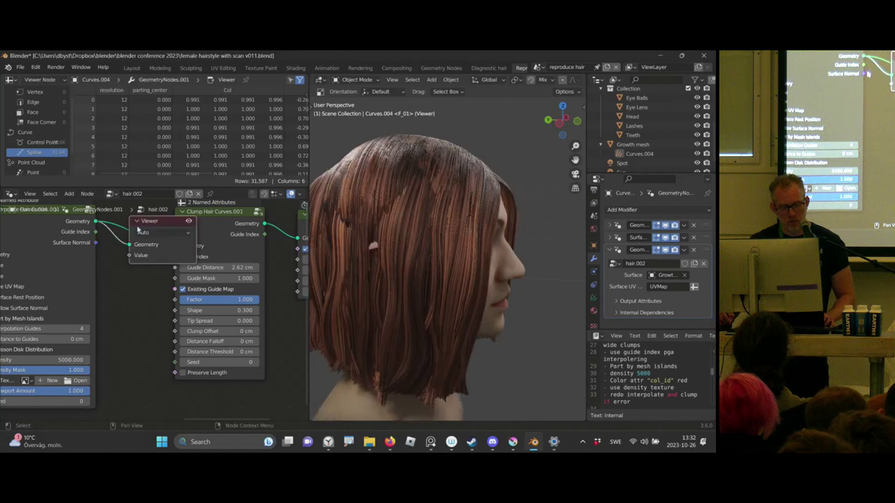
key("h")
middle_click_drag(32, 295, 169, 272)
middle_click_drag(293, 246, 152, 246)
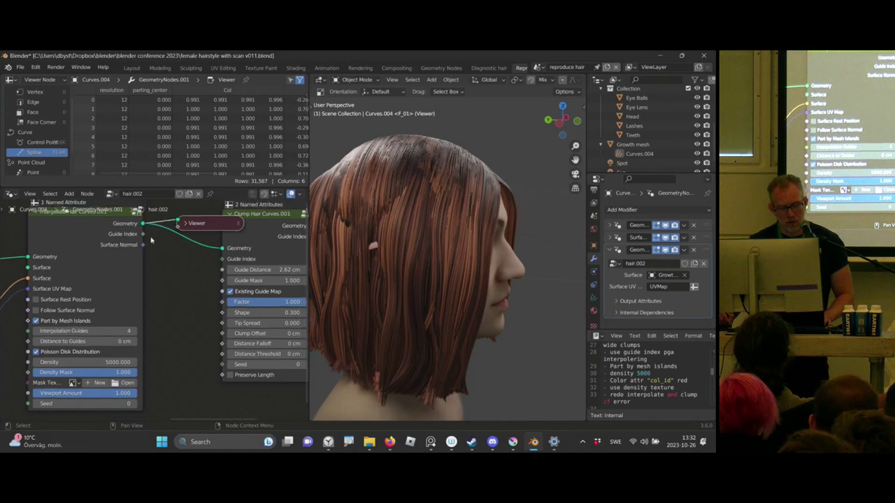
- Connect the Interpolate node's Guide Index output to the Clump Hair Curves node's Guide Index input and delete the Viewer node
left_click_drag(152, 240, 198, 260)
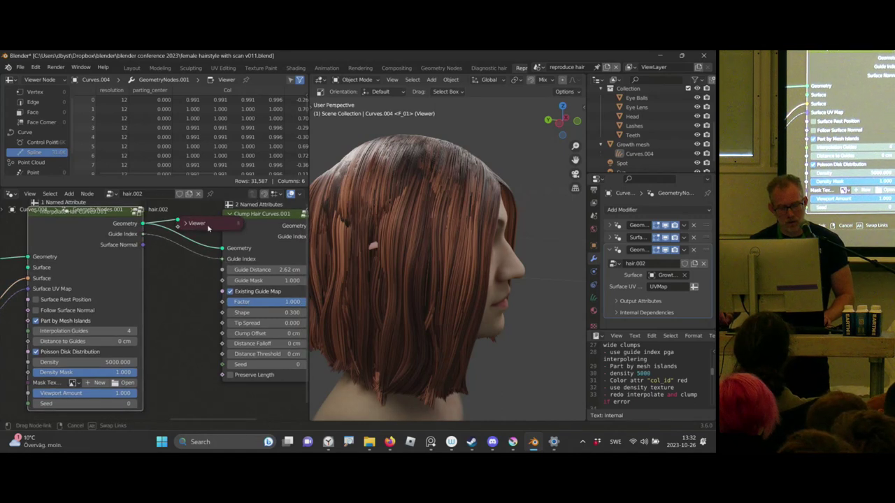
left_click(214, 227)
key("x")
- Add a reroute before the Interpolate Hair Curves node, preview the guide curves there with a Viewer, and delete the viewer
middle_click_drag(193, 272, 197, 264)
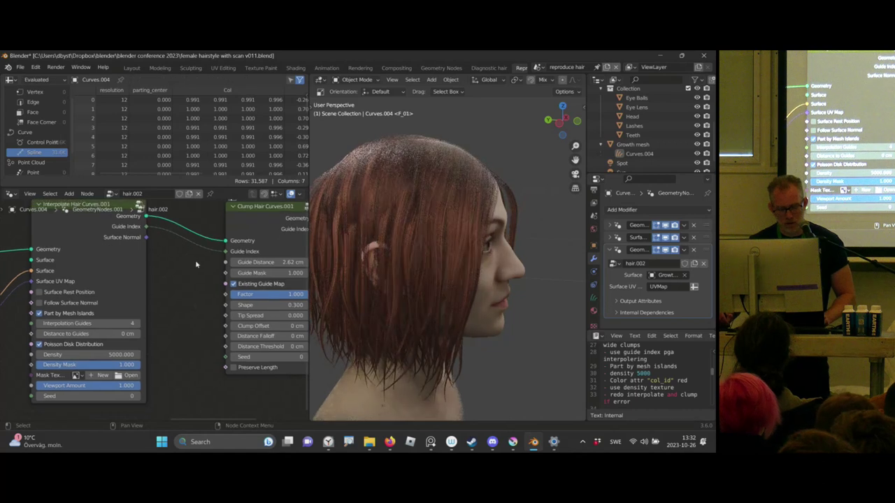
scroll(197, 264, "down", 1)
middle_click_drag(262, 264, 120, 246)
right_click_drag(123, 243, 133, 260, "shift")
left_click(128, 252, "ctrl+shift")
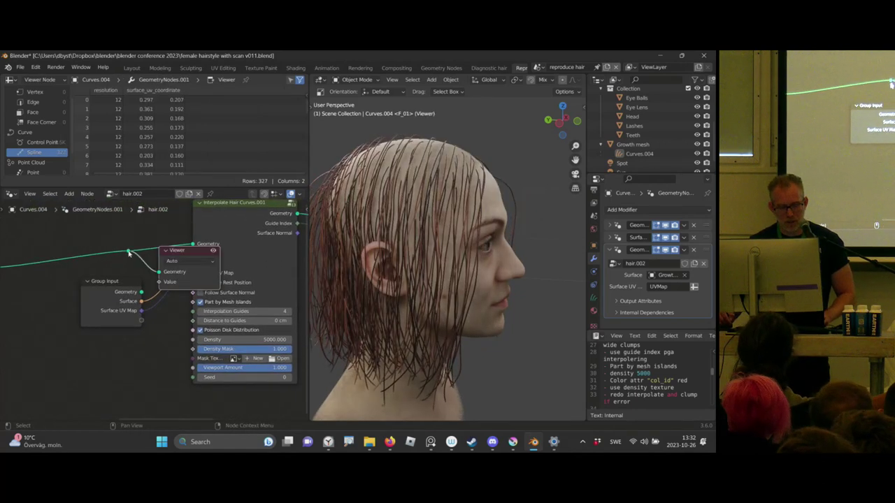
scroll(140, 252, "right", 5)
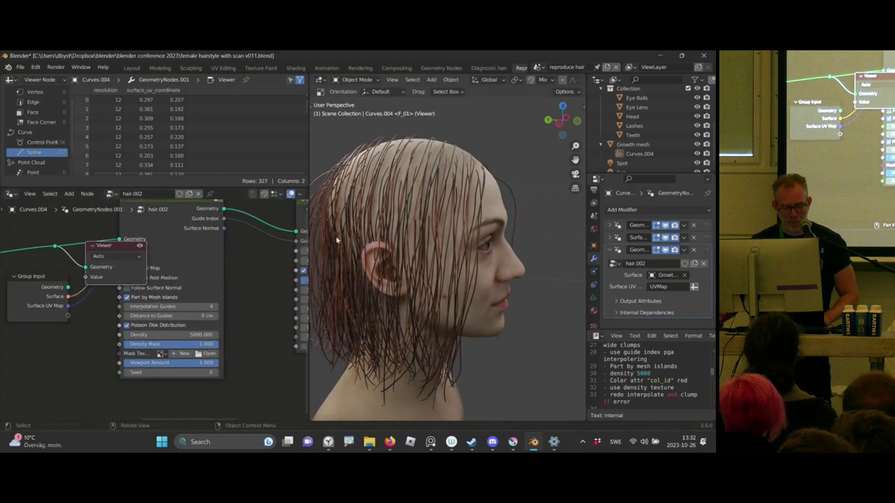
key("x")
- Preview the Clump Hair Curves output with a Viewer node and delete the viewer
scroll(166, 239, "right", 10)
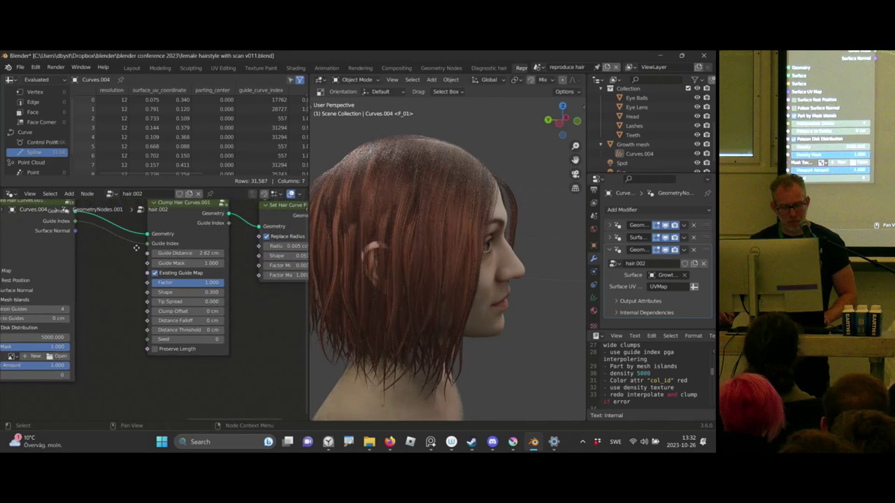
left_click(174, 242, "ctrl+shift")
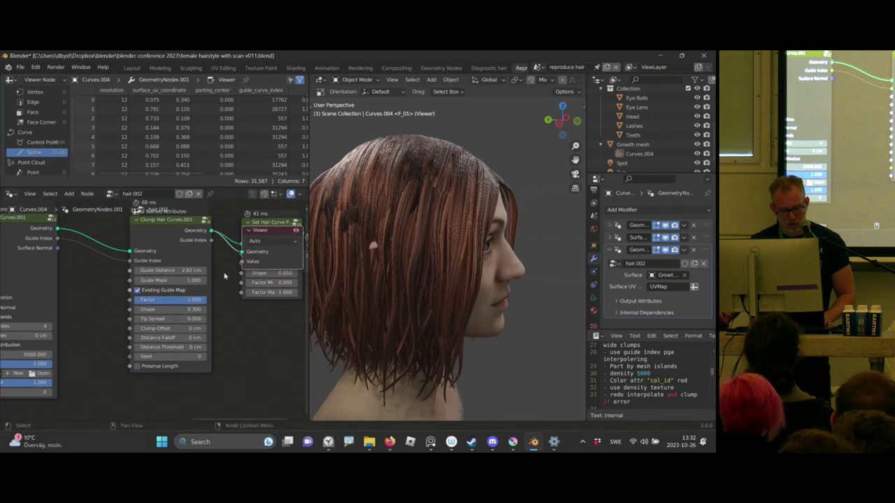
scroll(188, 280, "right", 4)
middle_click_drag(197, 298, 221, 279)
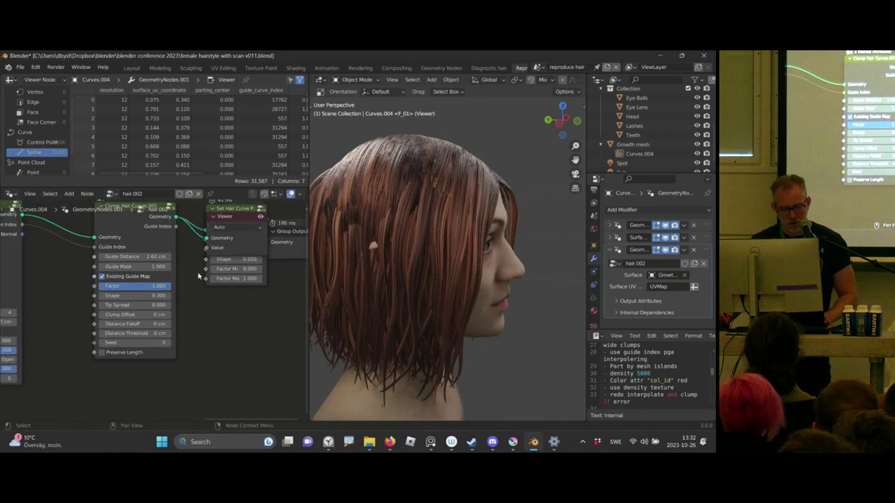
scroll(222, 281, "up", 1)
middle_click_drag(241, 218, 229, 236)
left_click(226, 239)
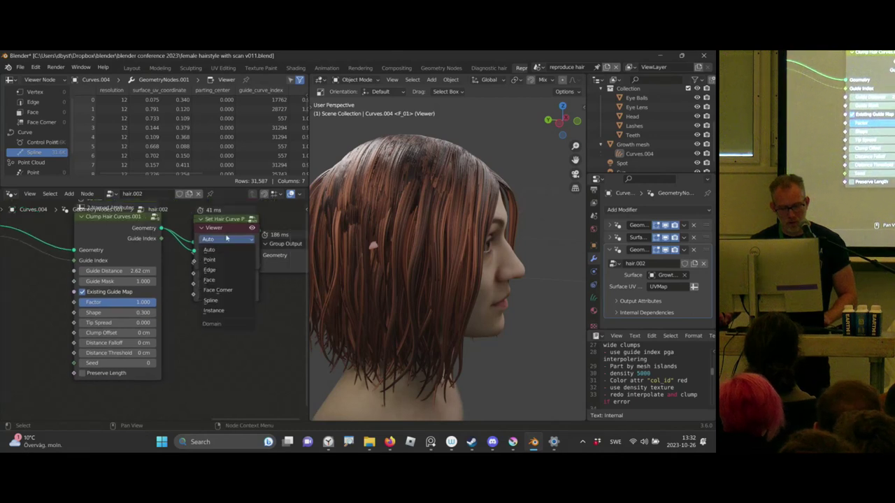
left_click(231, 231)
key("x")
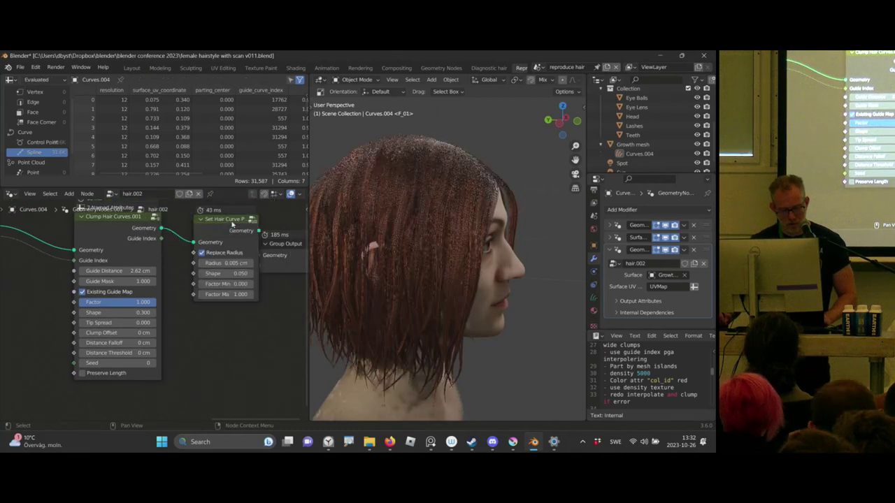
- Lower the Clump Hair Curves node's Factor to 0.392 and look at the hair from behind
middle_click_drag(167, 319, 208, 273)
middle_click_drag(190, 236, 195, 242)
scroll(196, 242, "up", 1)
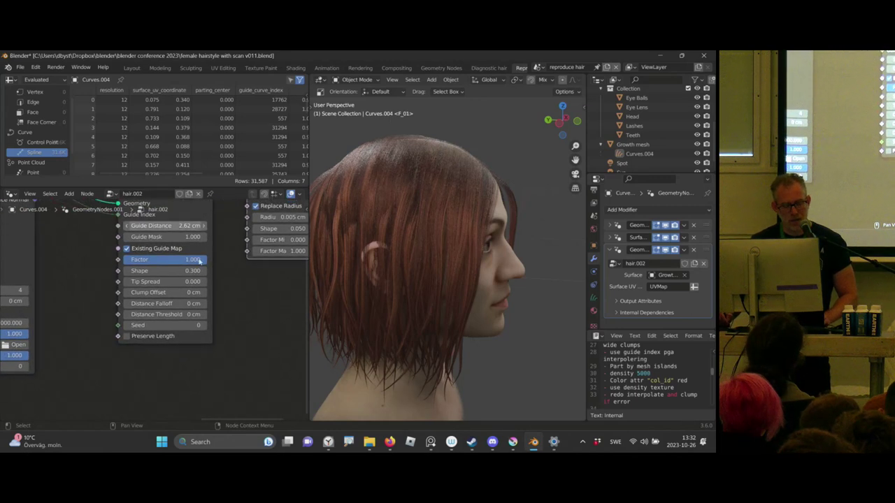
left_click_drag(139, 266, 165, 264)
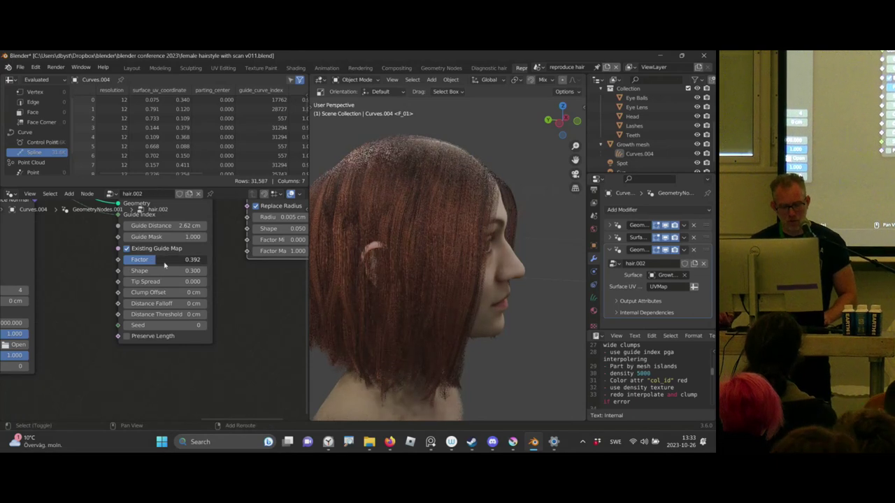
middle_click_drag(439, 233, 394, 189)
- Compare the hair with and without clumping by toggling mute on the Clump Hair Curves node, leaving it active
middle_click_drag(99, 210, 110, 259)
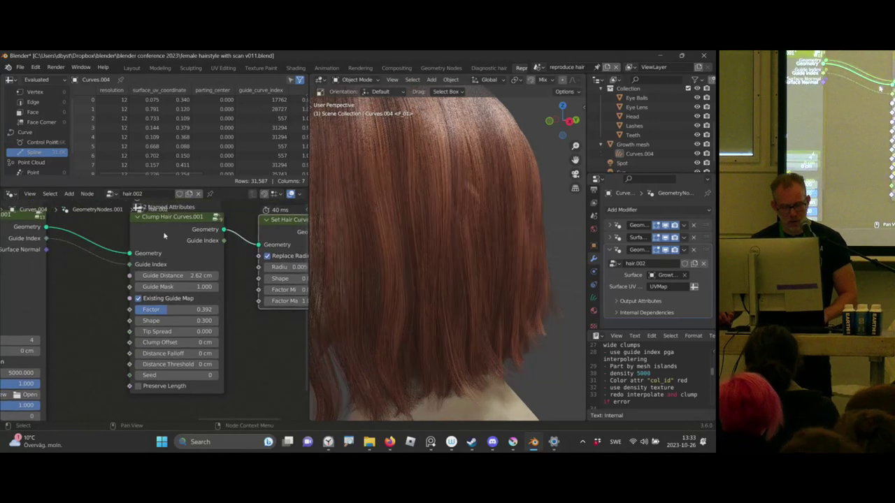
left_click(165, 228)
key("m")
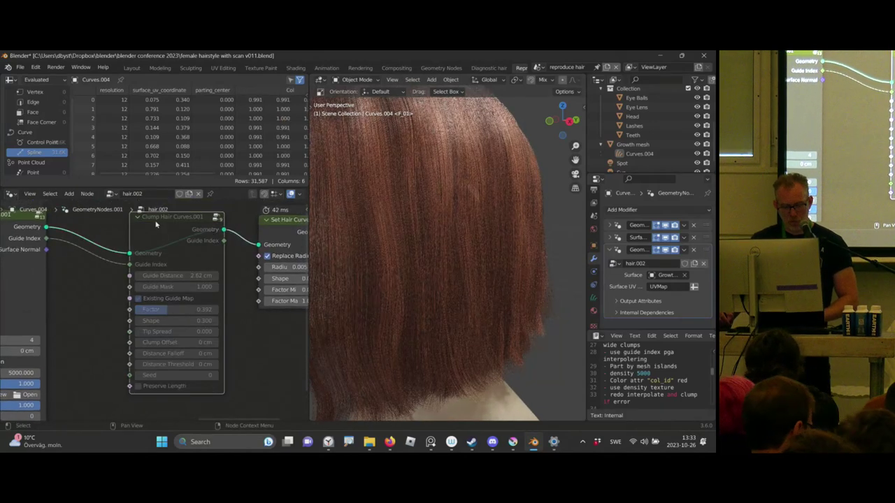
key("m")
key("m")
key("m")
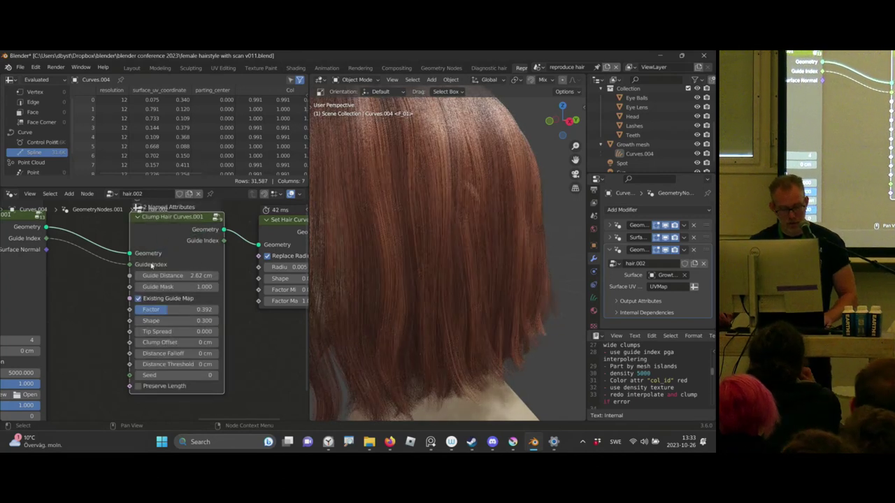
- Move the Group Output node further away from the Set Hair Curve Profile node to make room
scroll(123, 268, "down", 4)
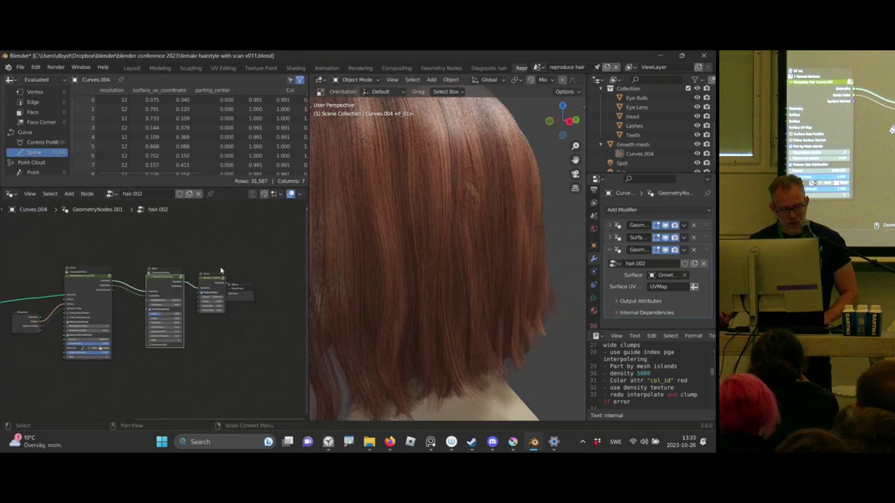
key("b")
left_click_drag(245, 319, 243, 319)
key("g")
left_click(284, 297)
scroll(200, 278, "down", 5)
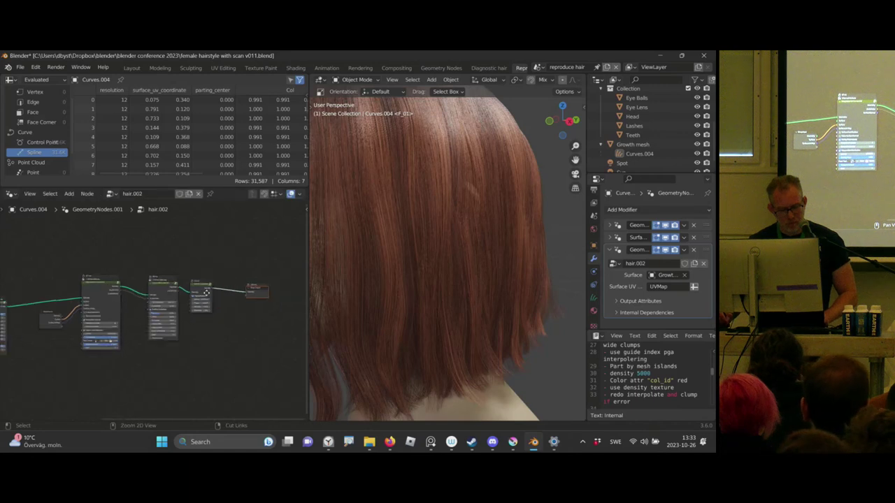
- Join the Group Input, Interpolate, Clump and Set Hair Curve Profile nodes in a frame labelled "Wide clumps"
middle_click_drag(193, 274, 220, 276)
left_click_drag(120, 366, 219, 266)
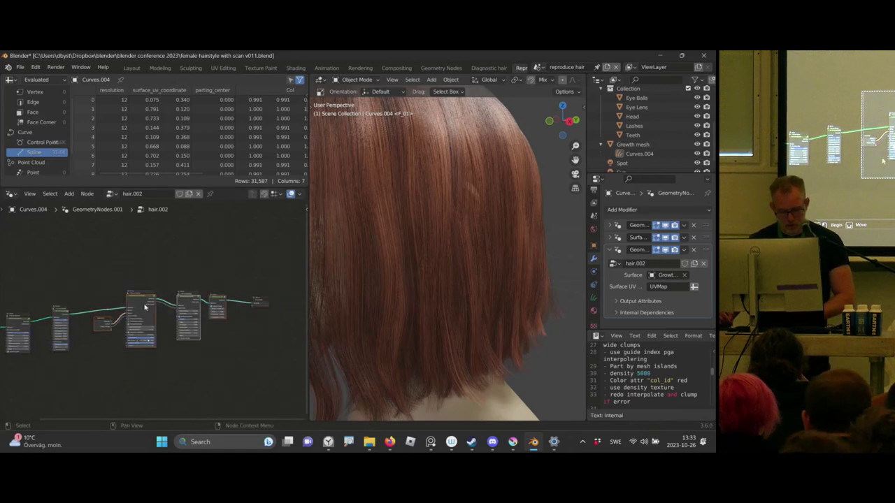
key("ctrl+j")
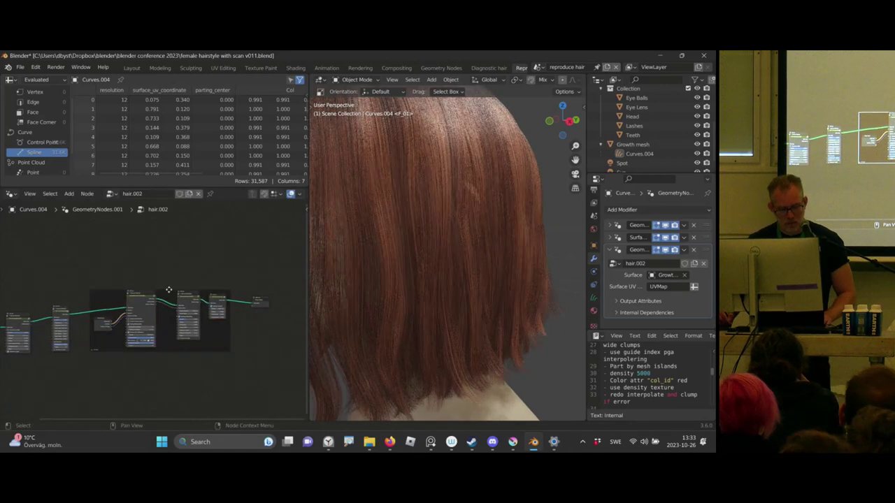
key("Return")
- Shift the framed wide clumps nodes vertically so they sit below the preceding node chain
middle_click_drag(186, 234, 172, 220)
scroll(167, 253, "up", 1)
left_click_drag(70, 244, 225, 376)
key("g")
key("y")
left_click(152, 347)
- Reposition the Group Output node above and beyond the wide clumps frame
middle_click_drag(151, 348, 139, 275)
middle_click_drag(198, 287, 203, 315, "ctrl")
middle_click_drag(231, 267, 117, 262)
left_click_drag(183, 241, 209, 212)
key("g")
left_click(298, 253)
left_click(177, 260)
middle_click_drag(153, 256, 254, 232)
middle_click_drag(195, 242, 198, 228, "ctrl")
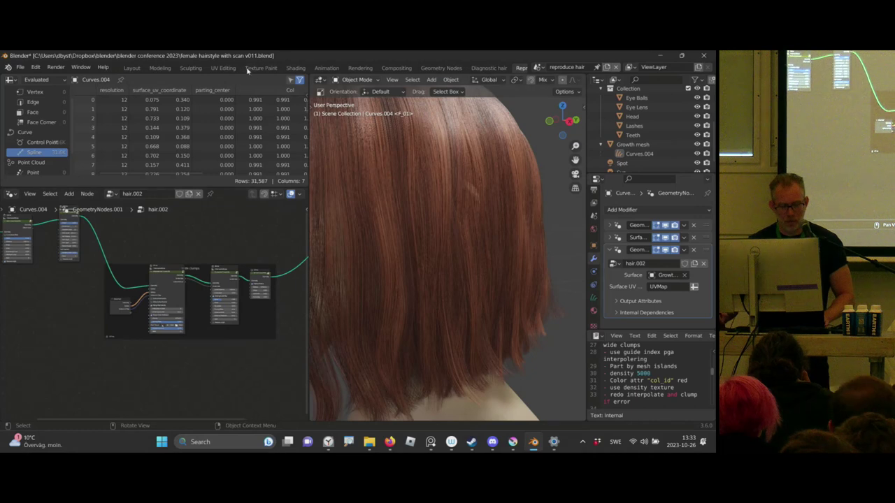
- Open the Texture Paint workspace and examine the density texture on the growth mesh from several angles
left_click(296, 67)
middle_click_drag(308, 178, 337, 182)
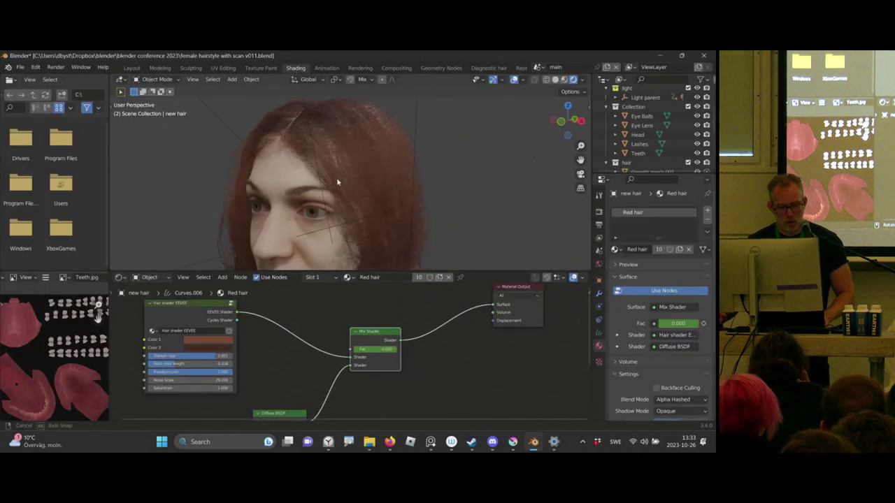
left_click(260, 68)
mouse_move(342, 216)
middle_mouse_down()
mouse_move(461, 240)
mouse_move(414, 230)
mouse_move(410, 240)
middle_mouse_up()
middle_click_drag(410, 240, 403, 219, "ctrl")
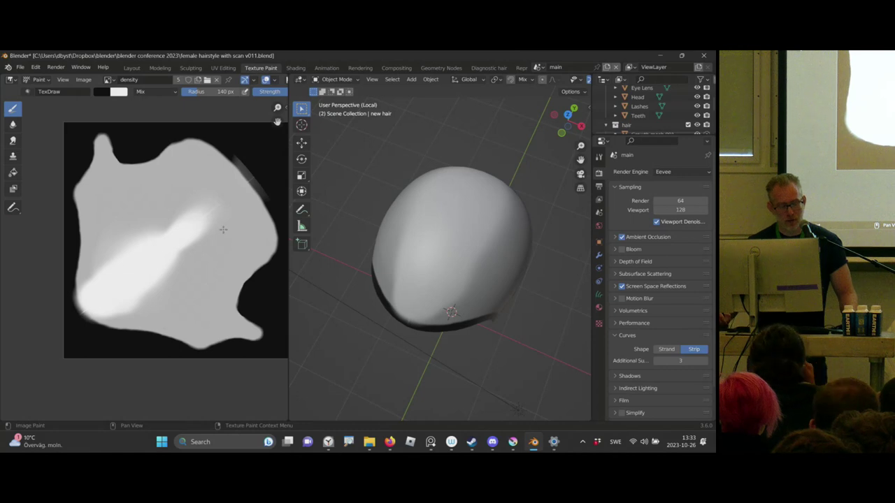
middle_click_drag(479, 262, 397, 217)
middle_click_drag(491, 220, 274, 83)
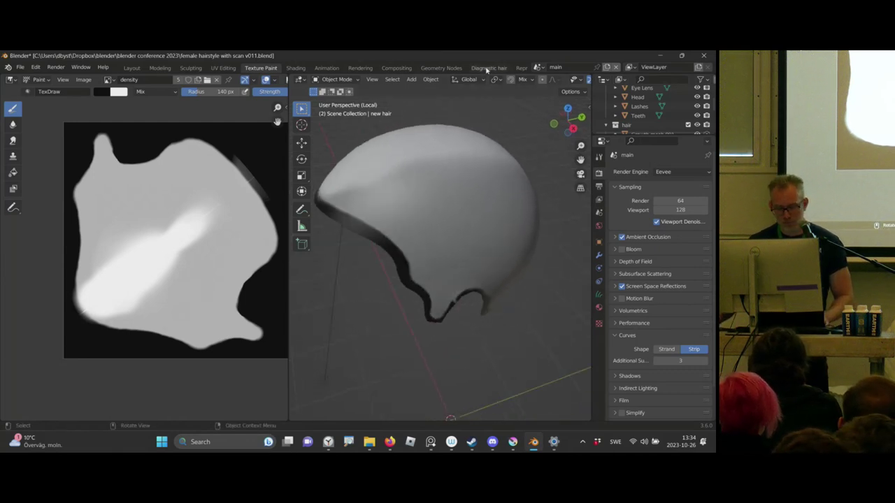
- Return to the Reproduce hair workspace and examine the Density Mask and Mask Texture inputs of the Interpolate Hair Curves node
scroll(475, 69, "down", 3)
left_click(448, 68)
middle_click_drag(396, 234, 474, 223)
middle_click_drag(83, 327, 56, 312)
scroll(147, 332, "up", 5)
scroll(126, 319, "up", 5)
scroll(111, 311, "down", 2)
middle_click_drag(112, 305, 132, 300)
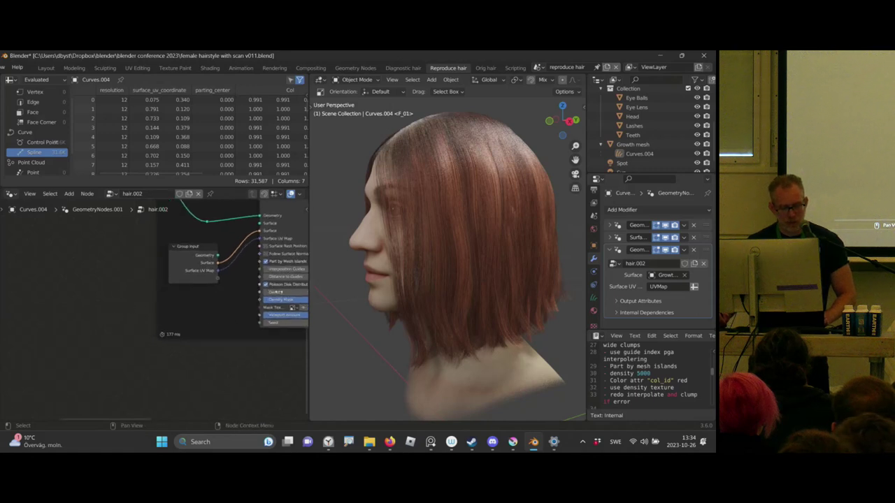
middle_click_drag(164, 325, 172, 317)
scroll(172, 317, "up", 2)
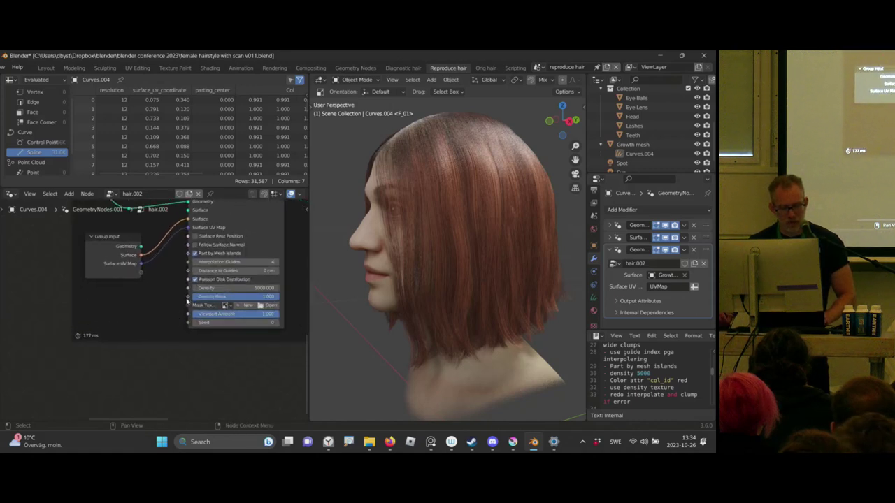
middle_click_drag(164, 348, 143, 348)
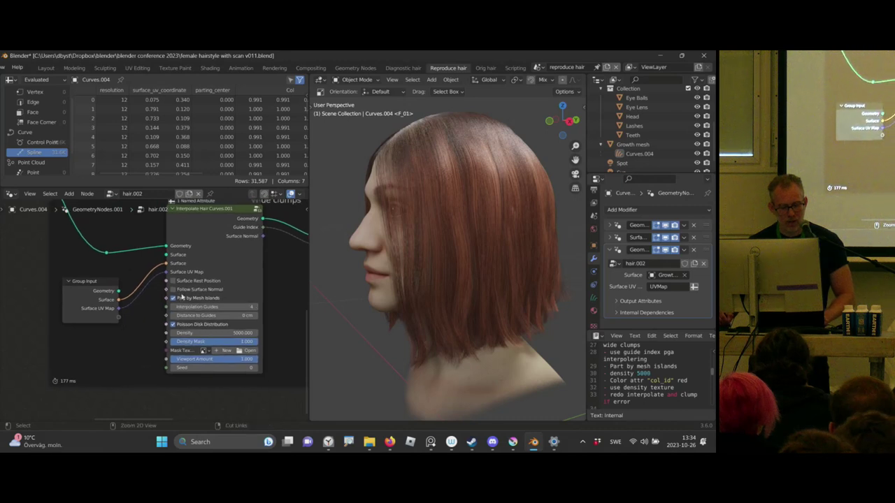
- Add an Image Texture node in the empty area beside the Group Input of the hair node tree
key("ctrl+space")
middle_click_drag(336, 230, 284, 275)
key("ctrl+space")
middle_click_drag(104, 368, 269, 278)
middle_click_drag(168, 306, 204, 298)
key("shift+a")
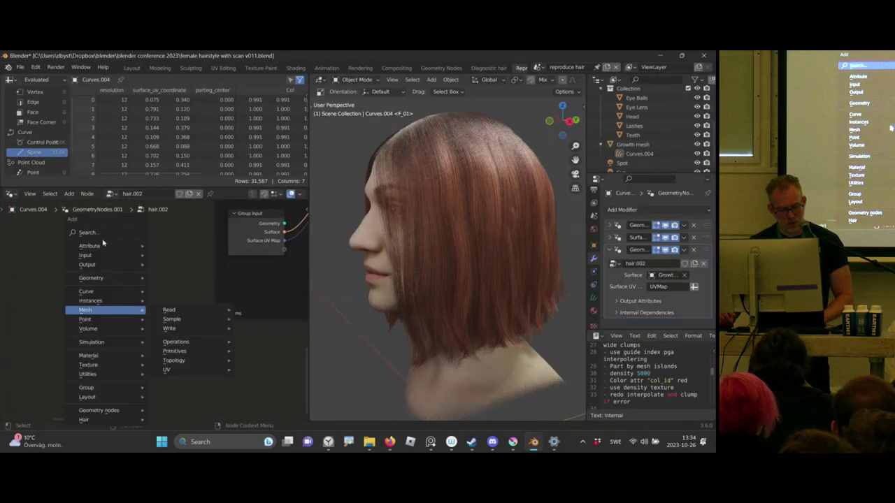
left_click(105, 232)
type("text")
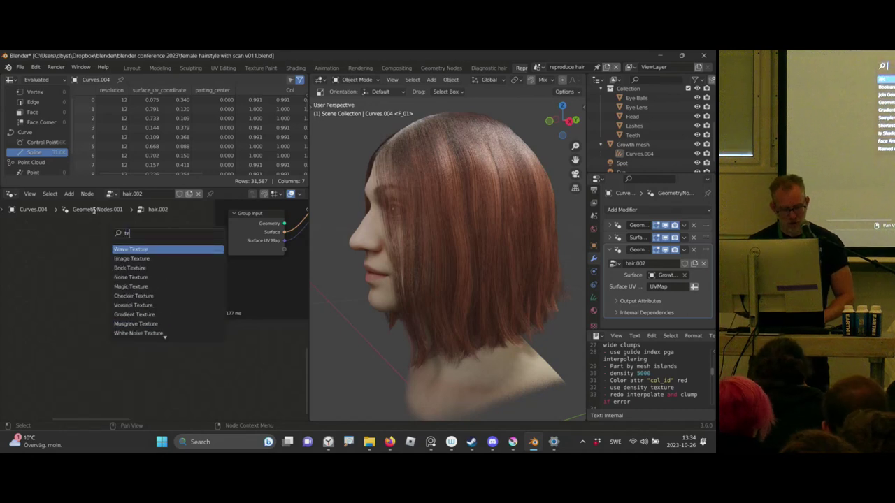
key("Down")
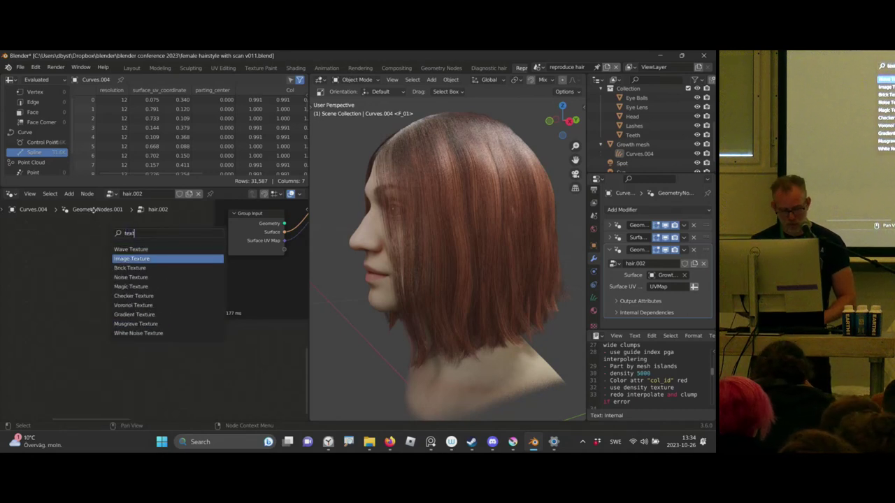
key("Return")
left_click(95, 290)
middle_click_drag(105, 345, 106, 287)
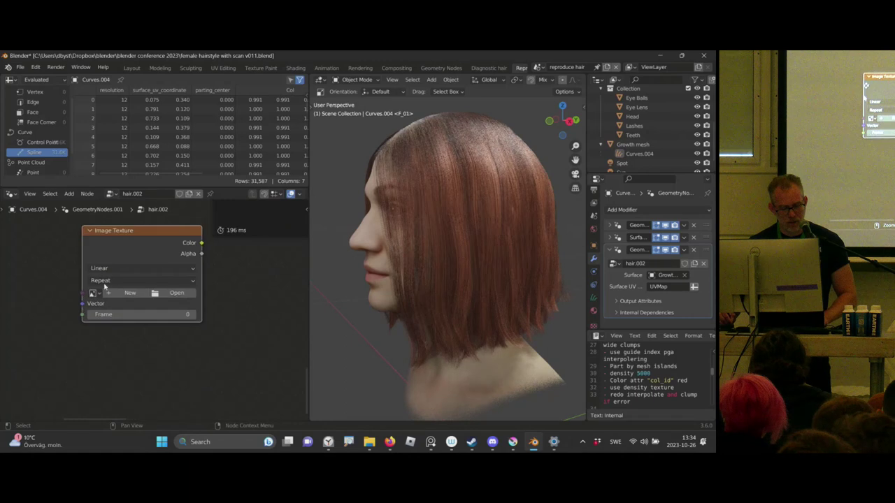
- Assign the existing density image to the Image Texture node
left_click(95, 293)
type("de")
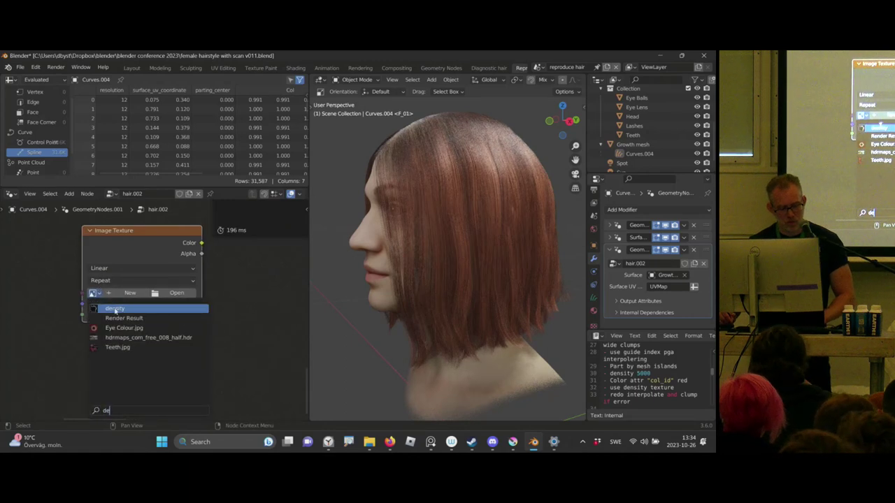
left_click(116, 311)
- Place the Image Texture node beside the wide clumps frame and connect its Color output to Interpolate Hair Curves' Density Mask
middle_click_drag(27, 278, 102, 293)
left_click_drag(185, 260, 58, 287)
middle_click_drag(227, 245, 118, 280)
scroll(118, 279, "down", 2)
left_click_drag(30, 311, 82, 301)
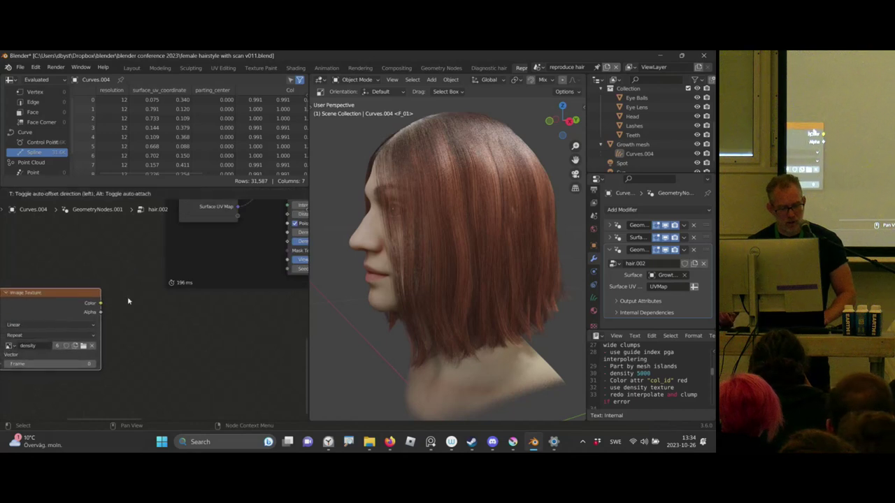
middle_click_drag(128, 302, 112, 303)
left_click_drag(84, 304, 203, 283)
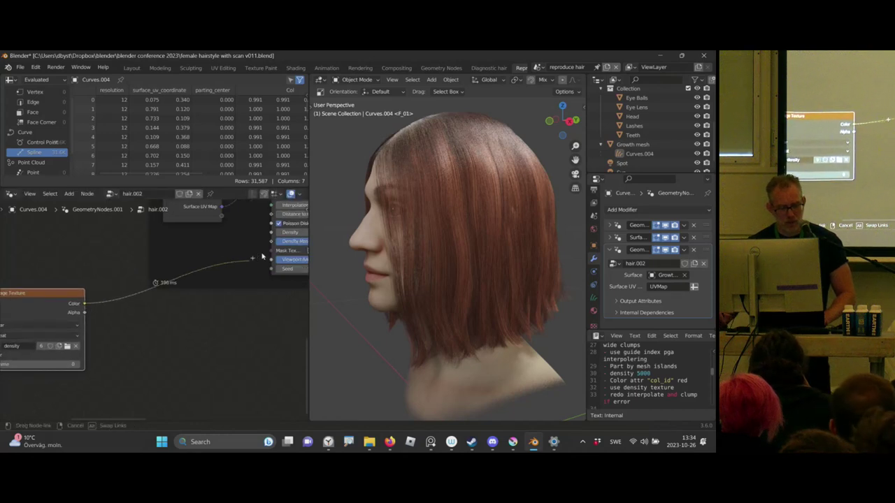
left_click_drag(271, 245, 271, 245)
- Feed the Image Texture's Vector input from a new Named Attribute node with the name UVMap
middle_click_drag(40, 313, 203, 285)
middle_click_drag(149, 317, 135, 302)
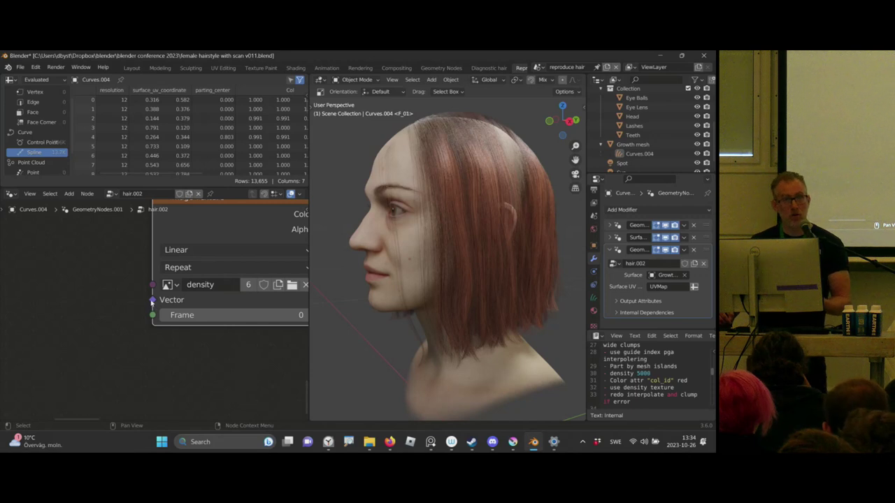
left_click_drag(153, 305, 91, 300)
type("name")
key("Return")
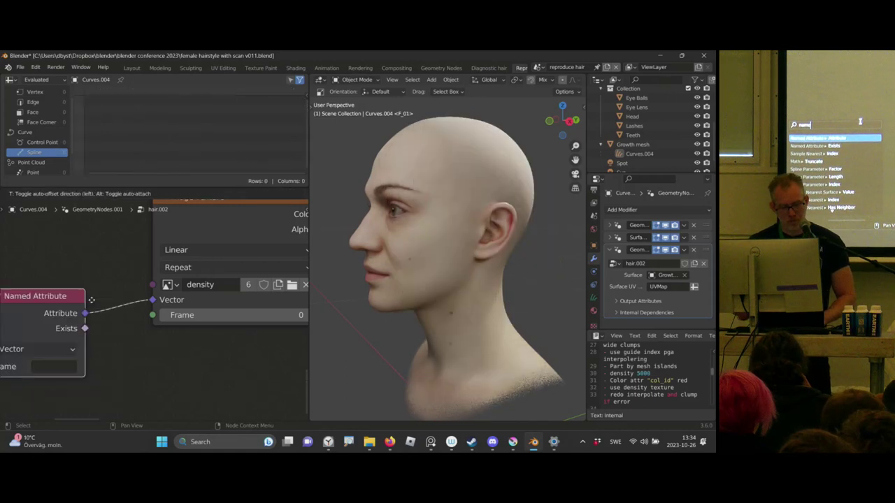
left_click(94, 347)
type("UVMap")
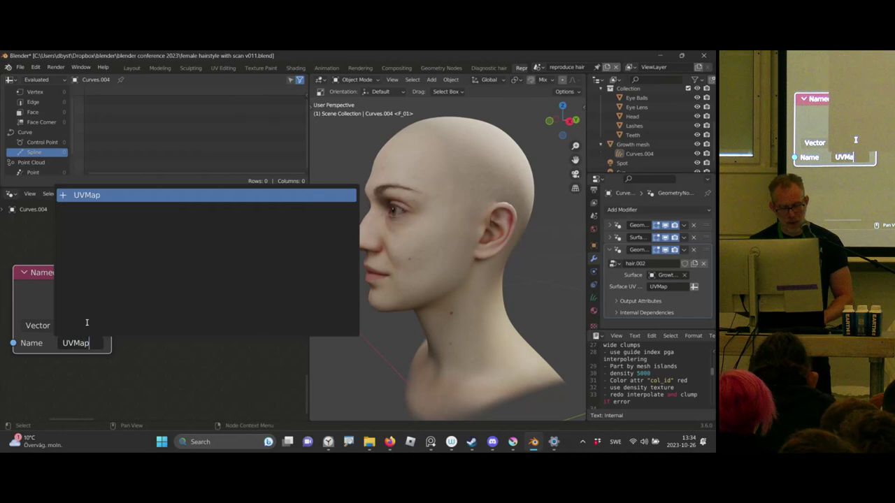
key("Return")
- Shift the Named Attribute and Image Texture nodes along the X axis to make room on the Density Mask link
middle_click_drag(216, 310, 210, 251)
middle_click_drag(210, 251, 84, 372)
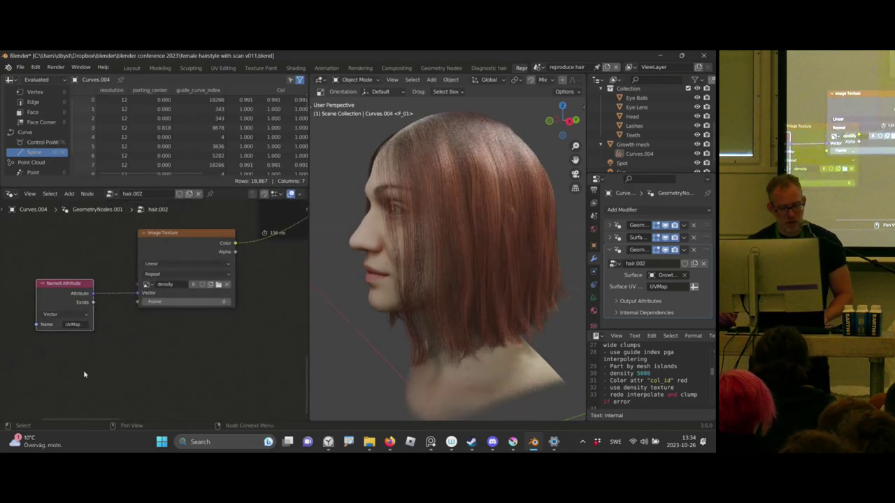
mouse_move(200, 259)
middle_mouse_down()
mouse_move(156, 274)
mouse_move(196, 245)
middle_mouse_up()
left_click_drag(211, 216, 87, 363)
key("g")
key("x")
left_click(78, 280)
middle_click_drag(191, 265, 203, 266)
- Insert a Color Ramp node on the link between the Image Texture's Color output and the Density Mask
key("shift+a")
left_click(159, 232)
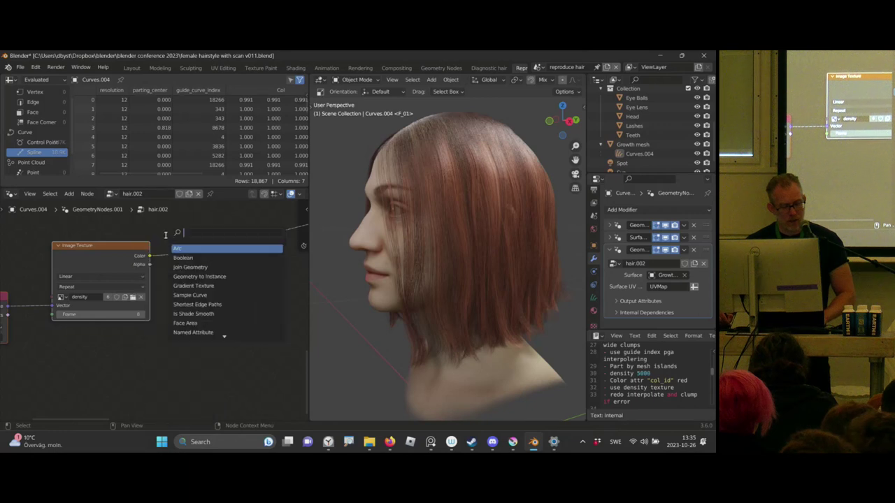
type("ramp")
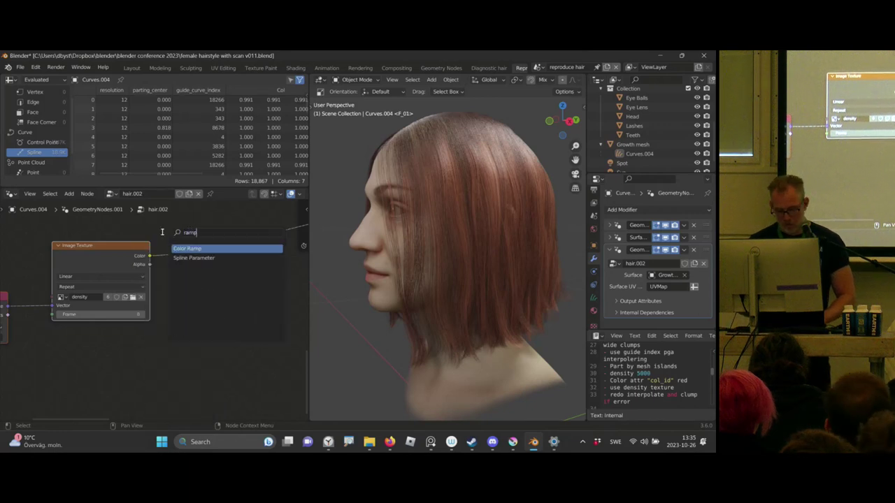
key("Return")
left_click(150, 236)
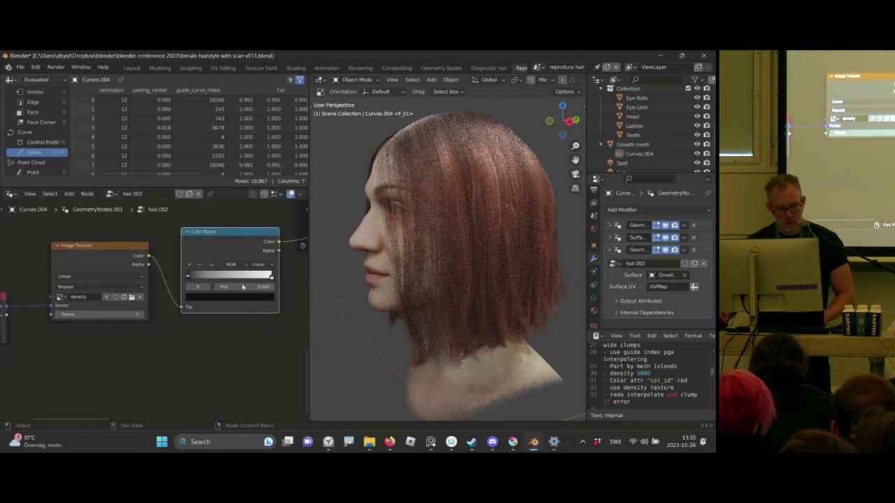
- Add a middle stop to the Color Ramp and move it to position 0.547
scroll(188, 228, "up", 3)
scroll(188, 227, "up", 1)
left_click(158, 236)
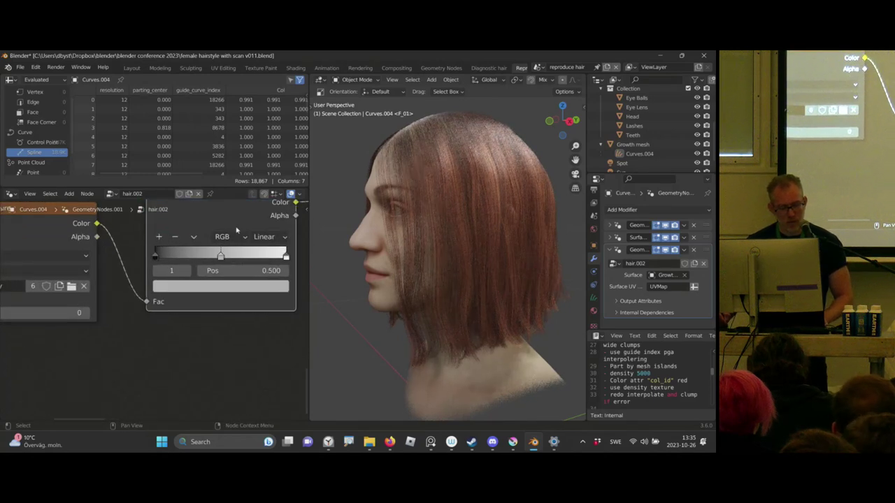
left_click_drag(224, 258, 231, 258)
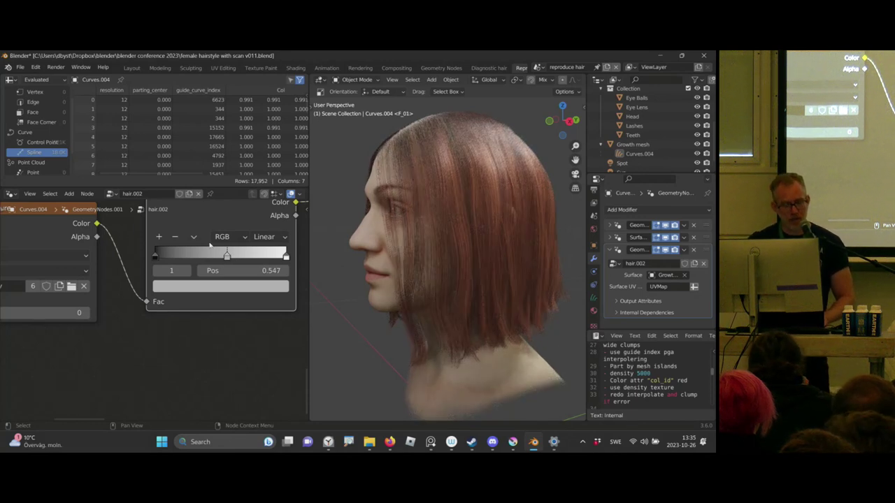
left_click(241, 239)
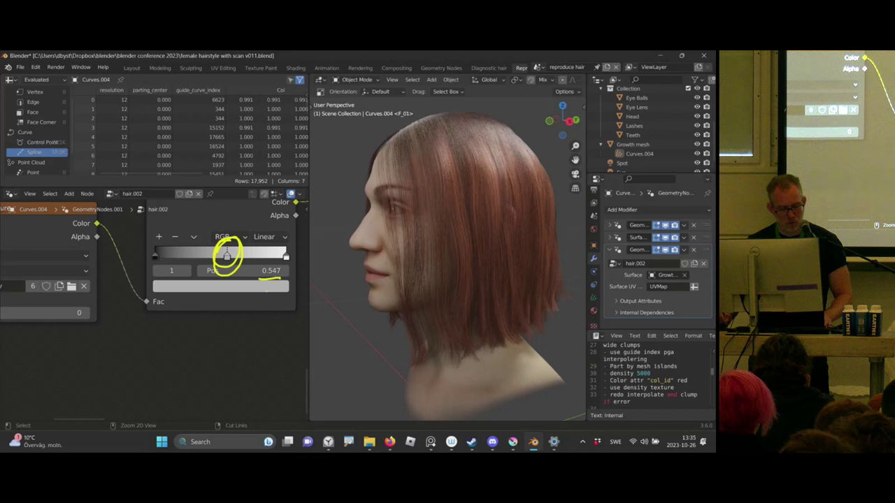
- Darken the Color Ramp's middle stop to a colour value of about 0.247
left_click(253, 288)
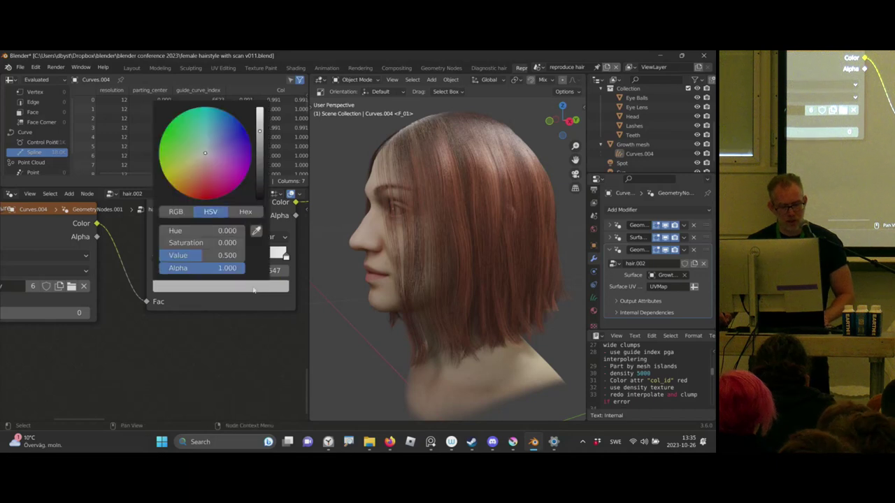
left_click_drag(258, 179, 261, 155)
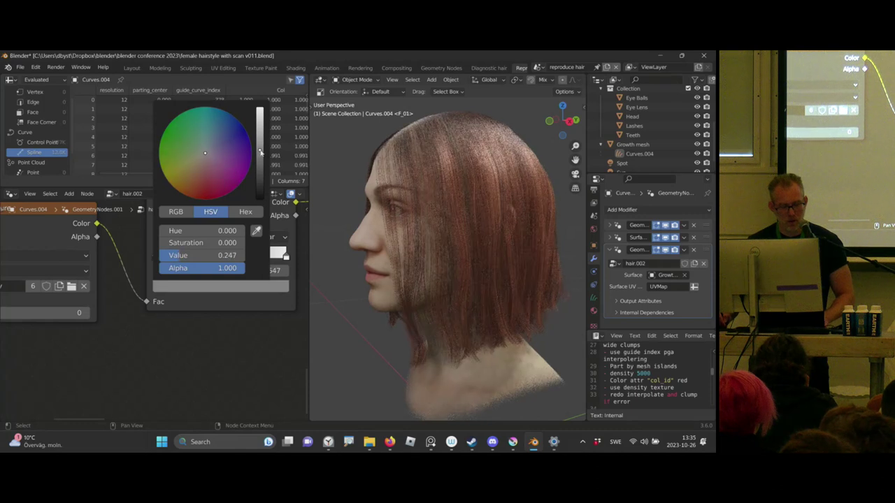
- Shift the two hair nodes preceding the wide clumps frame along the X axis, farther from the frame
middle_click_drag(200, 286, 133, 364)
middle_click_drag(210, 239, 142, 317)
middle_click_drag(205, 293, 28, 267, "ctrl")
left_click_drag(40, 238, 149, 299)
key("g")
key("x")
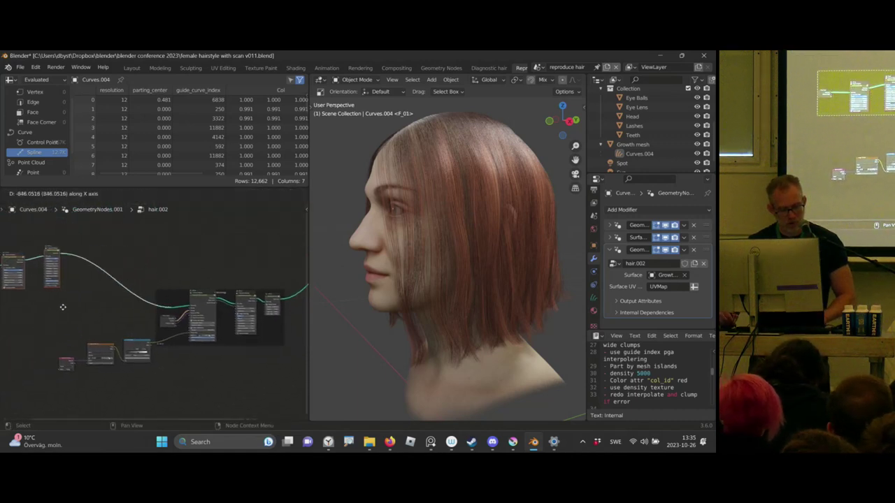
left_click(67, 310)
- Move the Named Attribute, Image Texture and Color Ramp nodes above the main geometry link and enclose them in a frame labelled Density
left_click_drag(52, 338, 145, 401)
key("g")
left_click(167, 284)
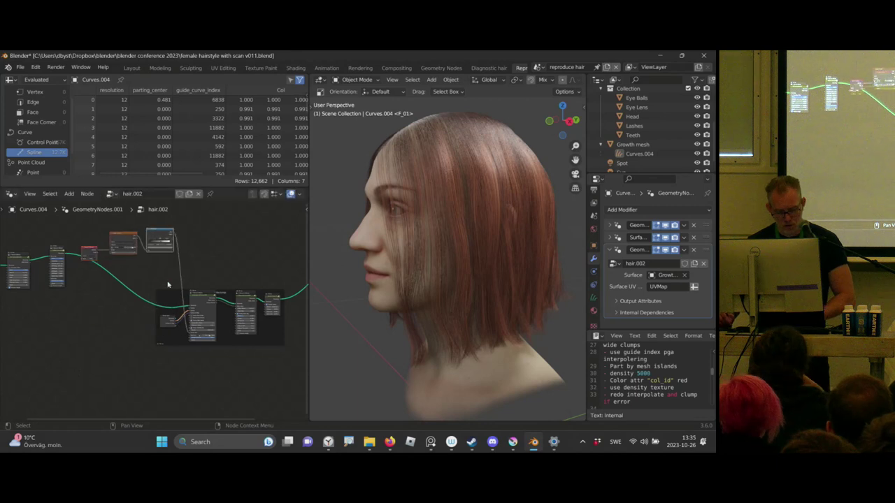
key("ctrl+j")
key("F2")
type("C")
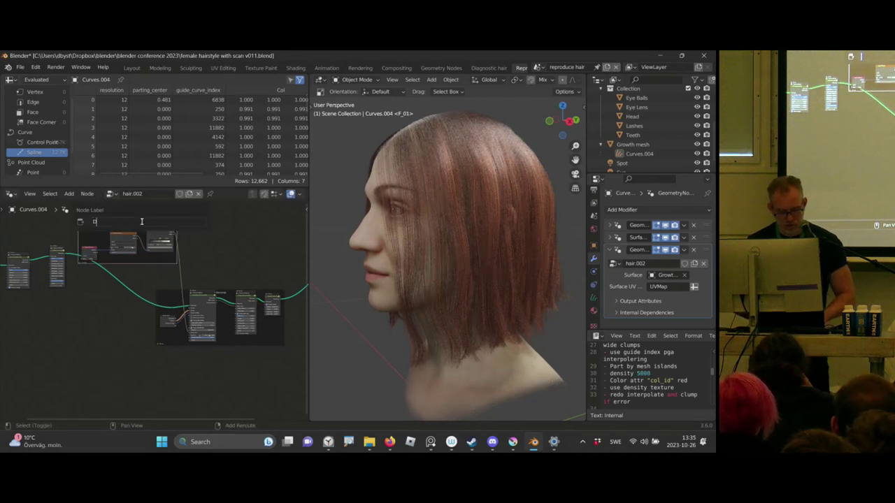
key("Return")
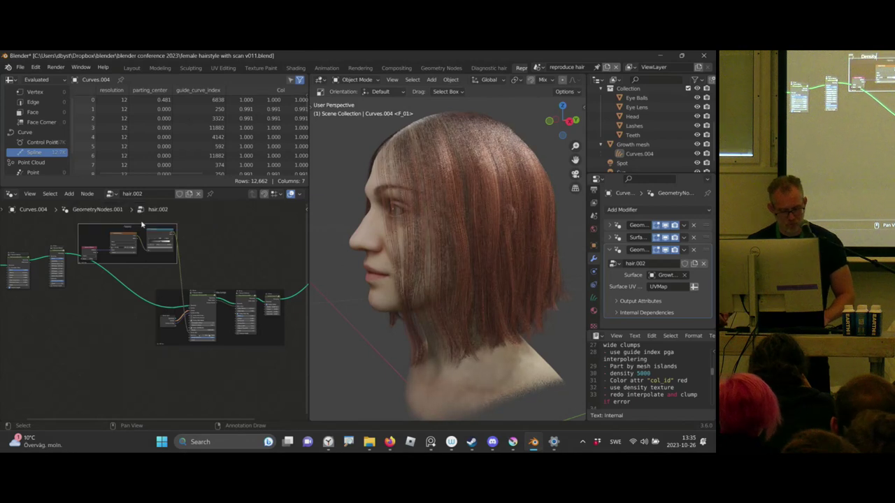
- Expose the Interpolate Hair Curves node's Density as a modifier setting by linking it to a new Group Input socket
middle_click_drag(171, 353, 97, 368)
left_click_drag(68, 383, 225, 314)
middle_click_drag(202, 305, 202, 275)
mouse_move(202, 274)
middle_mouse_down("ctrl")
mouse_move(192, 244)
mouse_move(213, 263)
middle_mouse_up("ctrl")
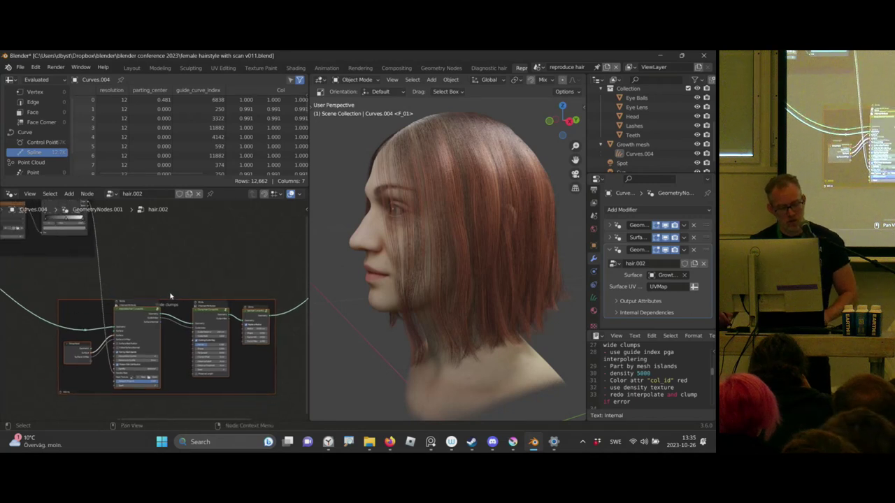
scroll(105, 326, "up", 2)
scroll(104, 327, "up", 3)
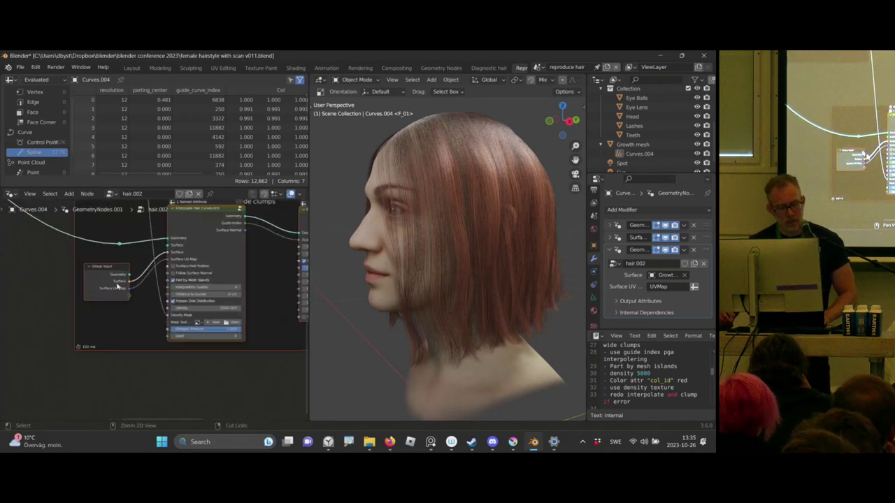
scroll(123, 320, "down", 2)
scroll(123, 319, "down", 4)
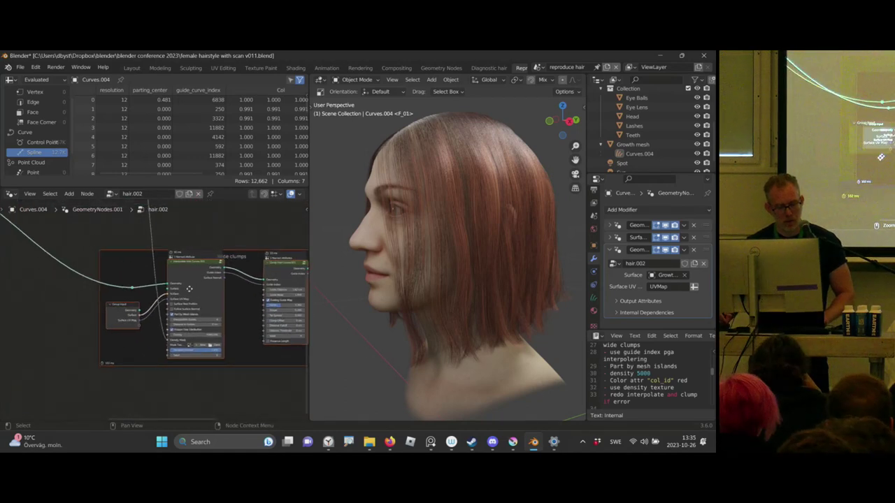
scroll(208, 241, "up", 2)
scroll(155, 297, "up", 4)
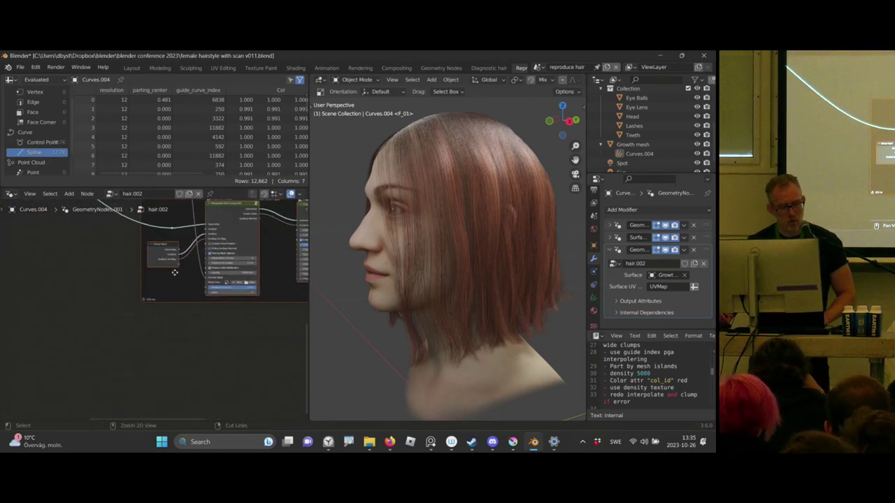
scroll(155, 296, "up", 3)
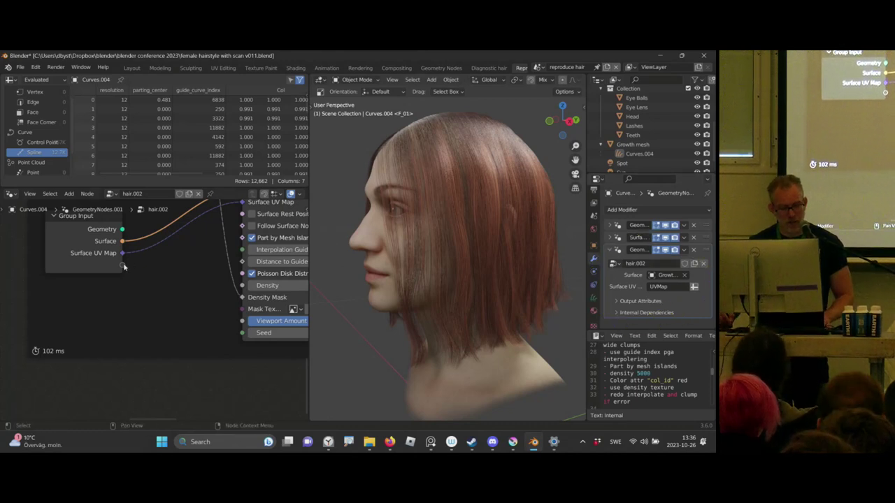
middle_click_drag(155, 265, 129, 275)
left_click_drag(99, 279, 140, 296)
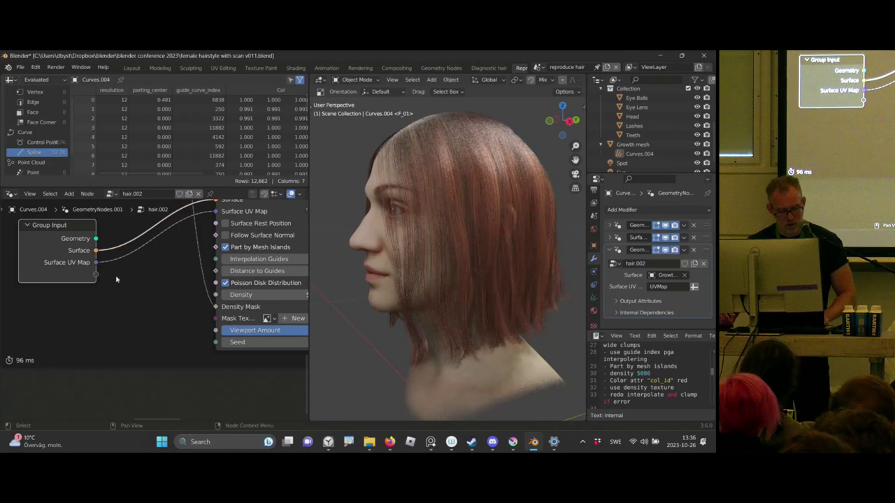
left_click_drag(98, 279, 163, 309)
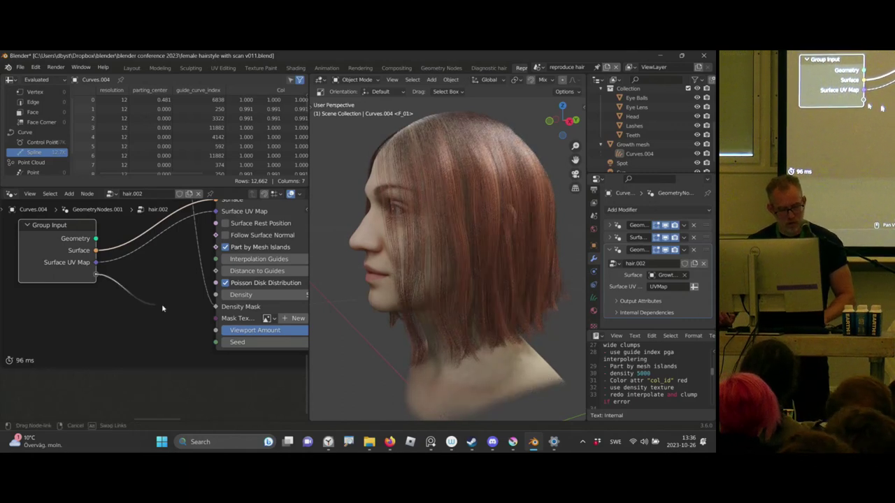
left_click_drag(215, 299, 216, 295)
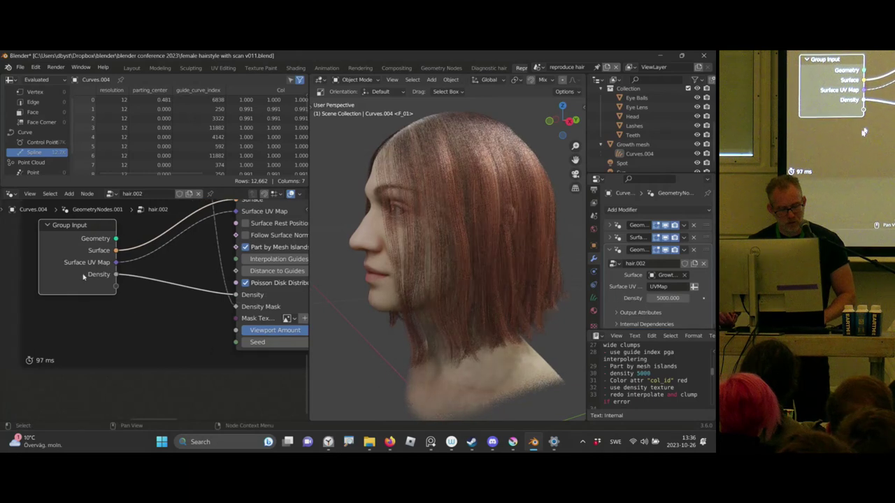
key("shift+a")
left_click(86, 230)
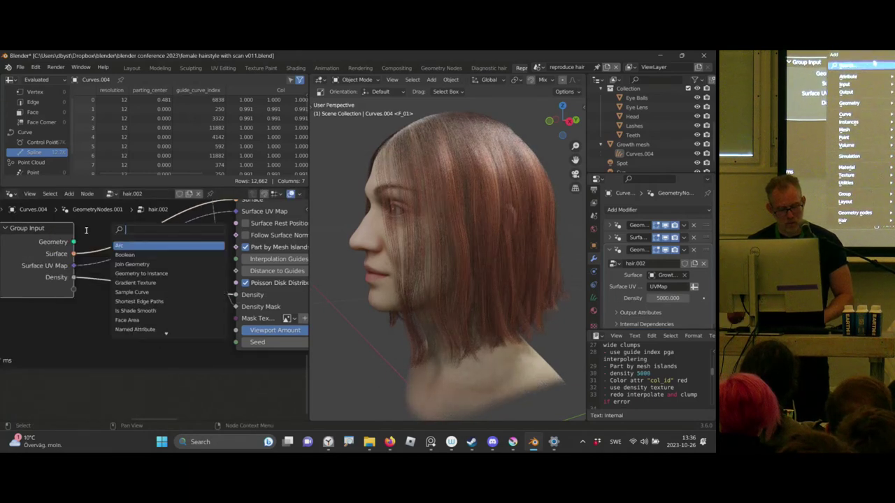
type("mult")
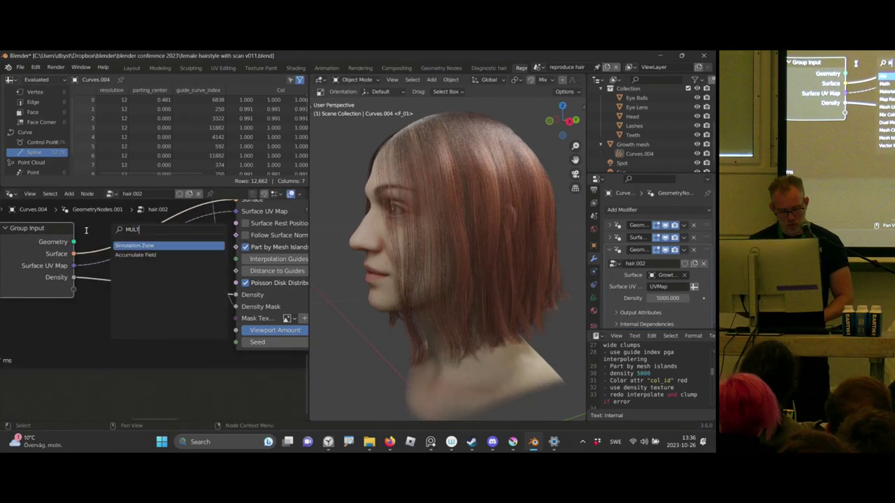
key("Escape")
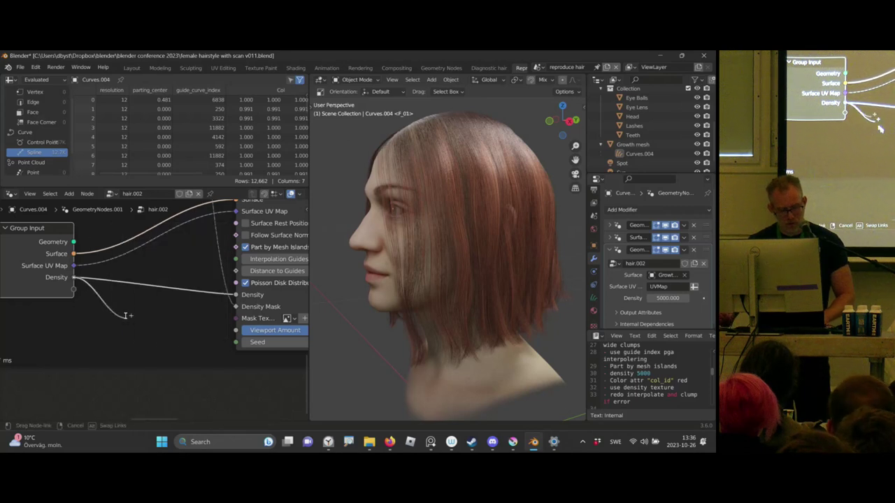
- Add a Multiply math node fed by the Group Input's Density and expose its second value as a new group input
left_click_drag(126, 315, 126, 316)
type("MULT")
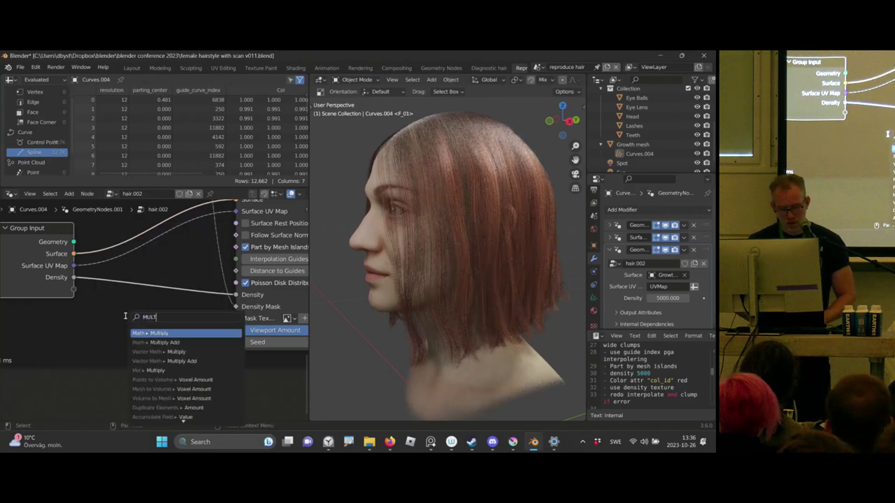
key("Return")
left_click(125, 305)
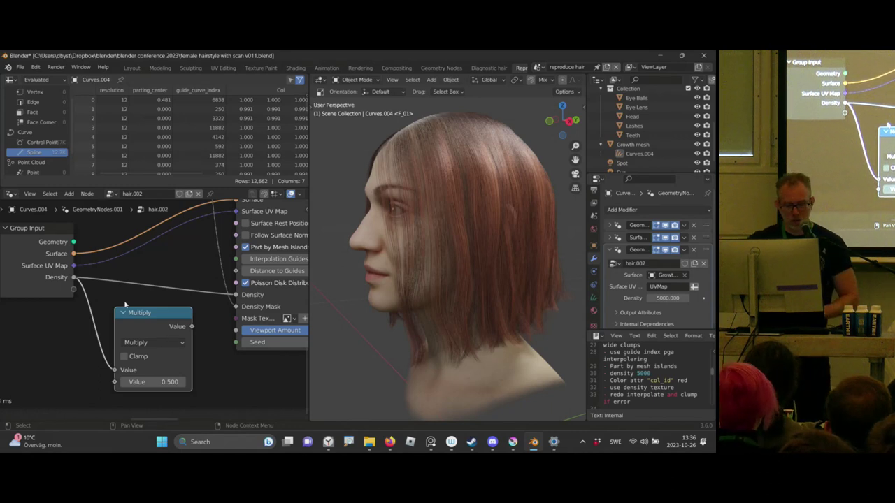
scroll(210, 320, "up", 1)
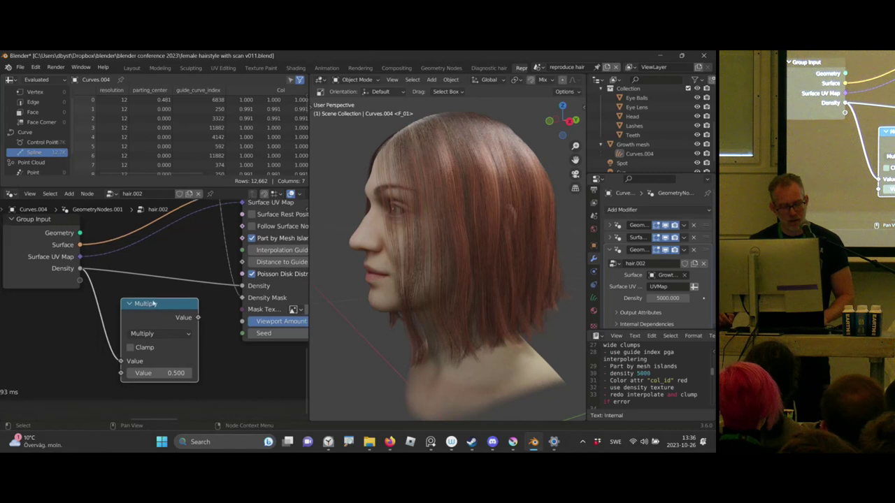
scroll(185, 318, "up", 1)
middle_click_drag(182, 316, 184, 304)
left_click_drag(79, 268, 153, 351)
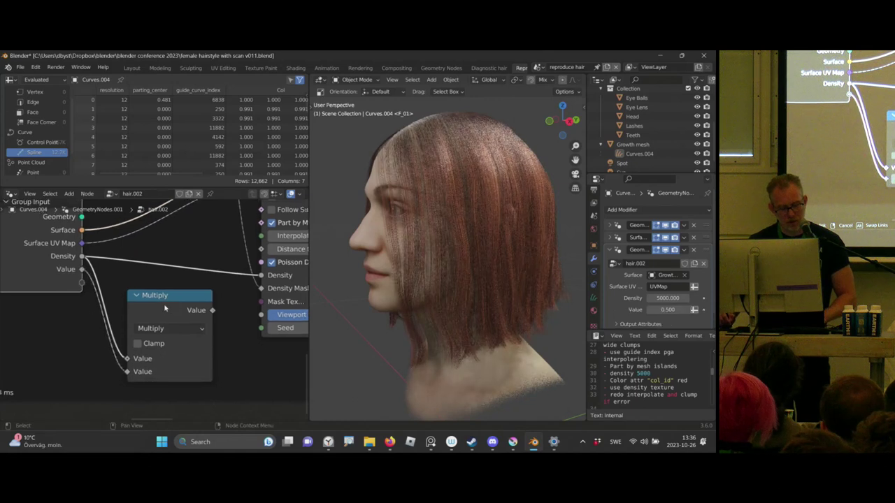
- Rename the group's Density input to "Density Wide"
key("ctrl+space")
scroll(381, 264, "down", 3)
middle_click_drag(433, 249, 328, 252)
key("n")
left_click_drag(118, 246, 105, 248)
left_click(643, 133)
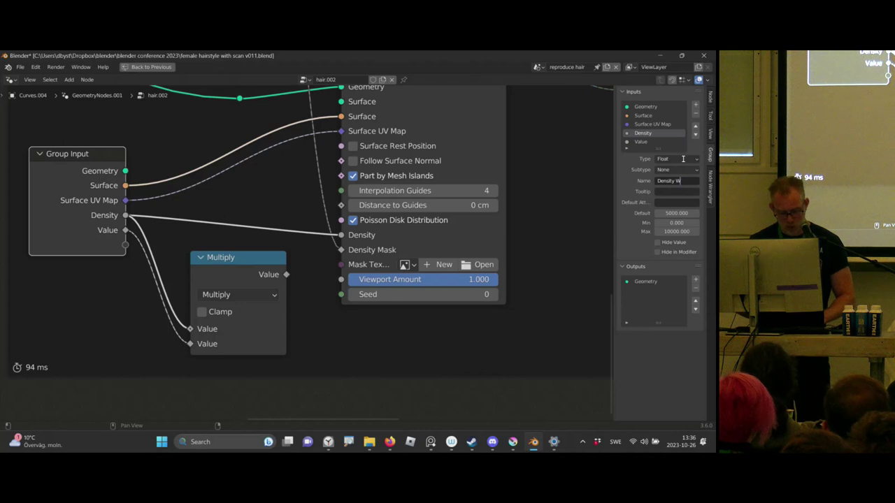
key("Caps_Lock")
key("Return")
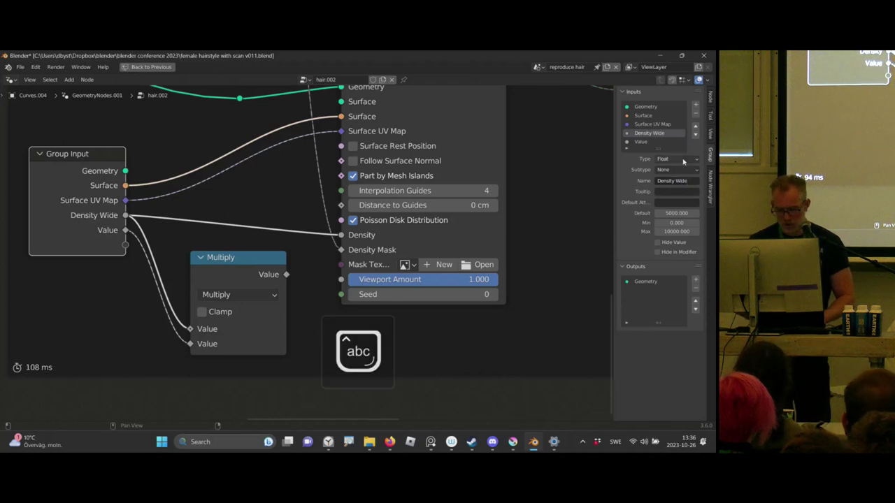
- Rename the group's Value input to "Global density" and give it a default of 1 and a minimum of 0
left_click(647, 144)
left_click(681, 182)
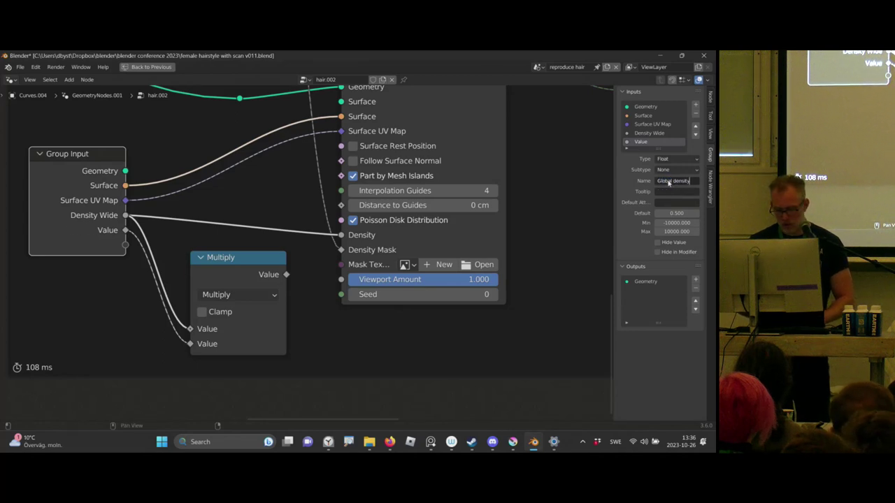
key("Return")
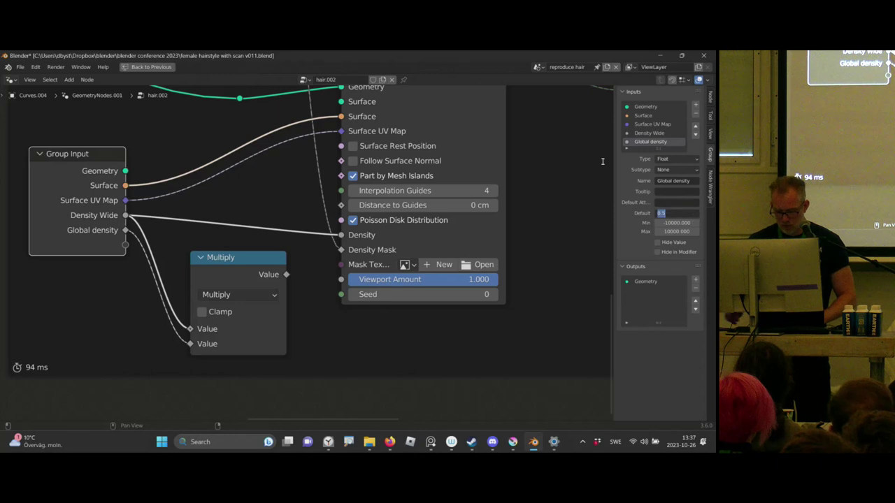
key("Return")
left_click(677, 224)
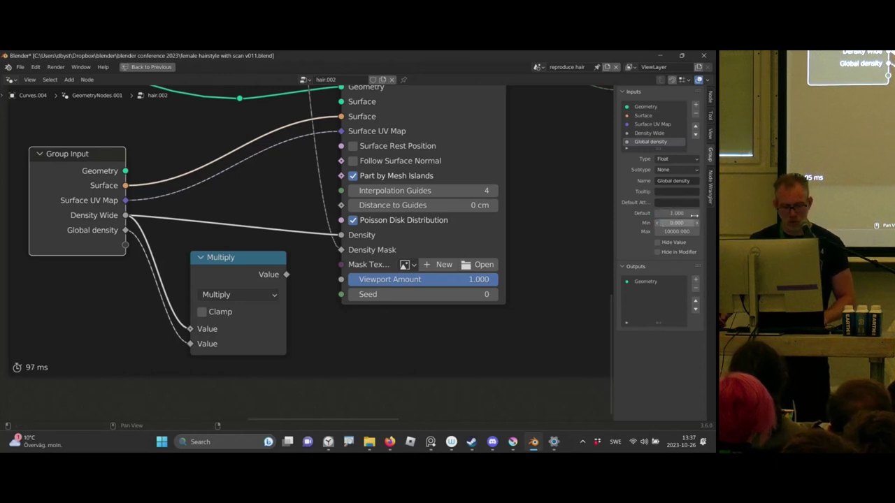
- Link the Multiply result to the Interpolate Hair Curves node's Density and set the modifier's Global density to 1
scroll(272, 232, "down", 4)
scroll(276, 241, "up", 3)
left_click_drag(282, 271, 295, 267)
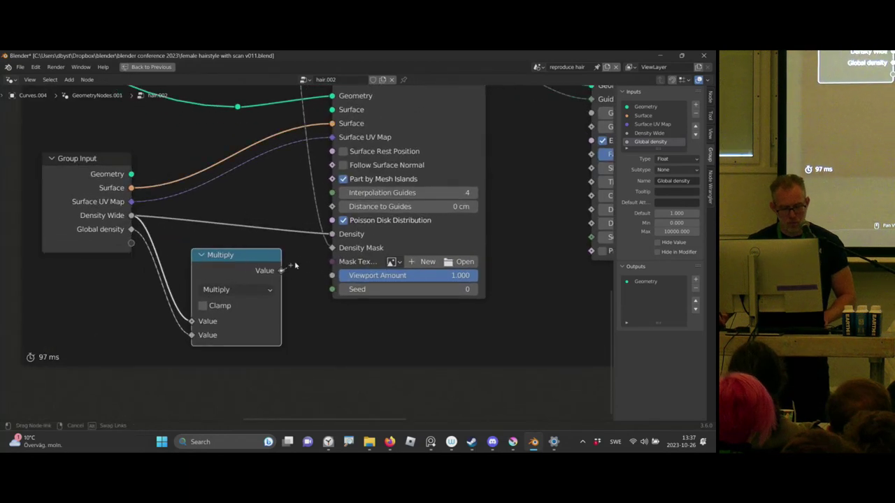
left_click_drag(335, 235, 333, 234)
key("ctrl+space")
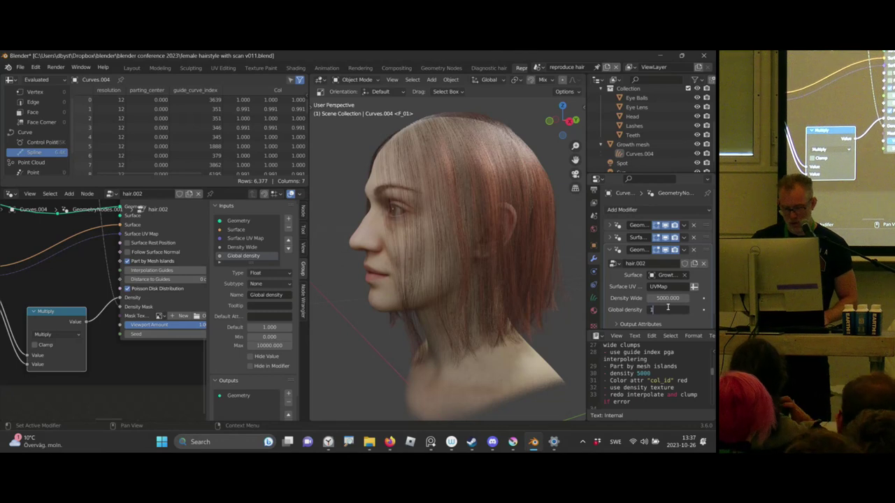
key("Return")
middle_click_drag(443, 230, 429, 194)
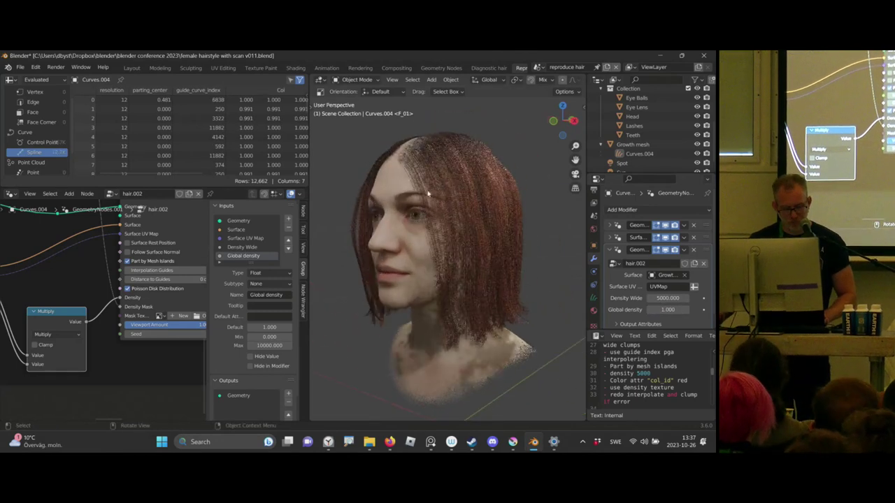
- Duplicate the Wide clumps frame with all its nodes and place the copy above the Density frame
middle_click_drag(68, 244, 80, 274)
scroll(88, 349, "down", 8)
middle_click_drag(109, 355, 86, 358)
left_click_drag(46, 369, 171, 292)
scroll(137, 321, "up", 1)
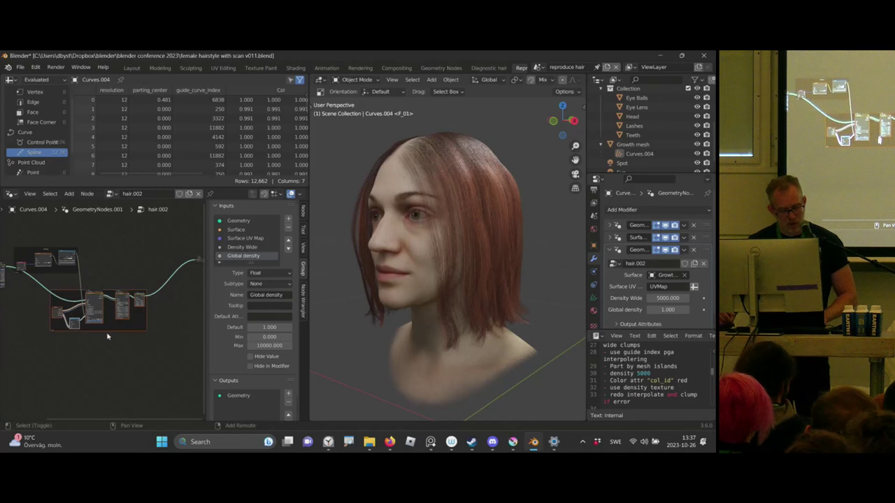
scroll(107, 337, "up", 3)
key("ctrl+space")
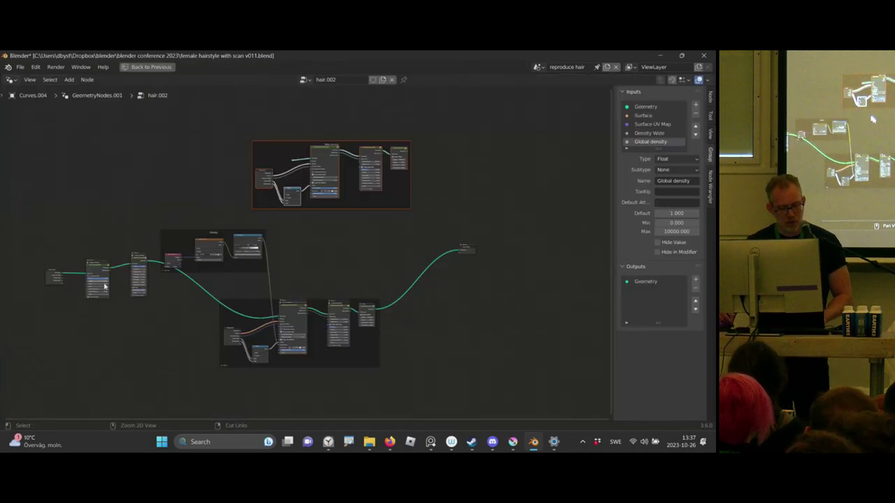
- Link the Color Ramp's output to the Density Mask of the duplicated frame's Interpolate Hair Curves node
scroll(226, 194, "up", 4)
middle_click_drag(217, 244, 220, 247)
left_click(212, 282)
mouse_move(200, 281)
left_mouse_down()
mouse_move(208, 278)
mouse_move(197, 283)
left_mouse_up()
left_click(195, 283)
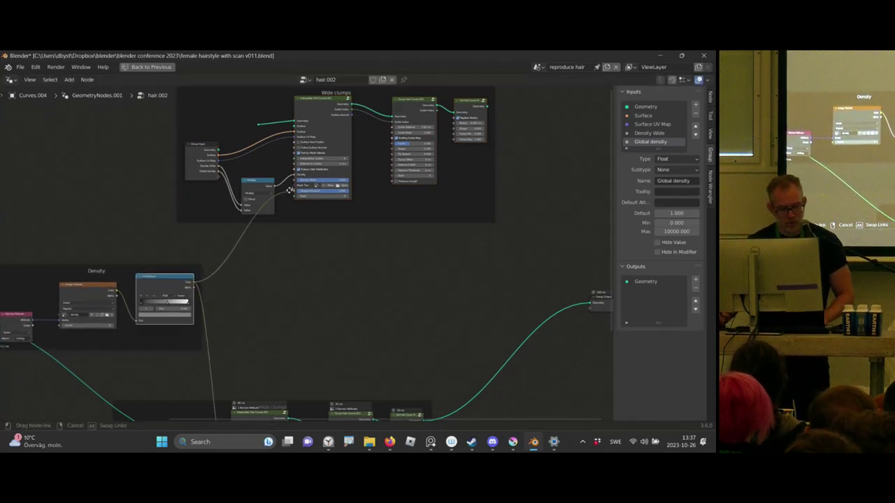
left_click_drag(294, 181, 294, 180)
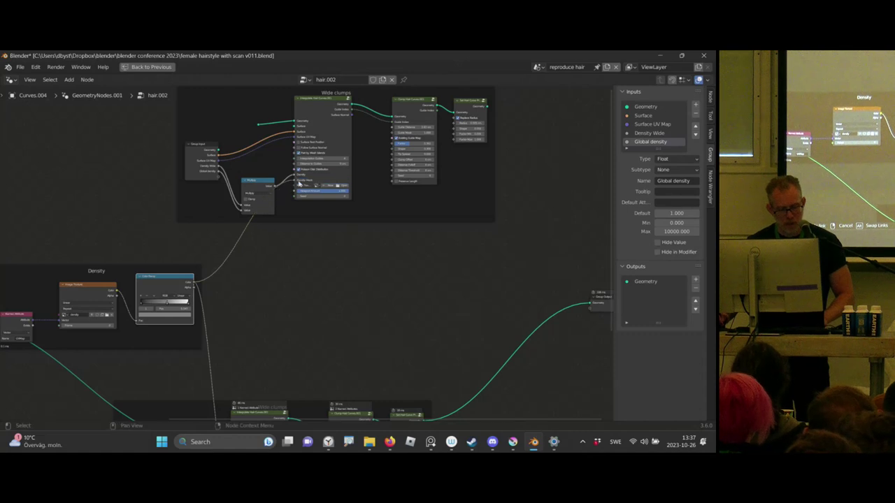
- Branch the geometry of the last hair node before the frames through a Reroute into the duplicated frame's Interpolate Hair Curves Geometry input
scroll(240, 180, "down", 3)
left_click_drag(46, 266, 92, 320)
left_click_drag(107, 270, 199, 164)
type("rer")
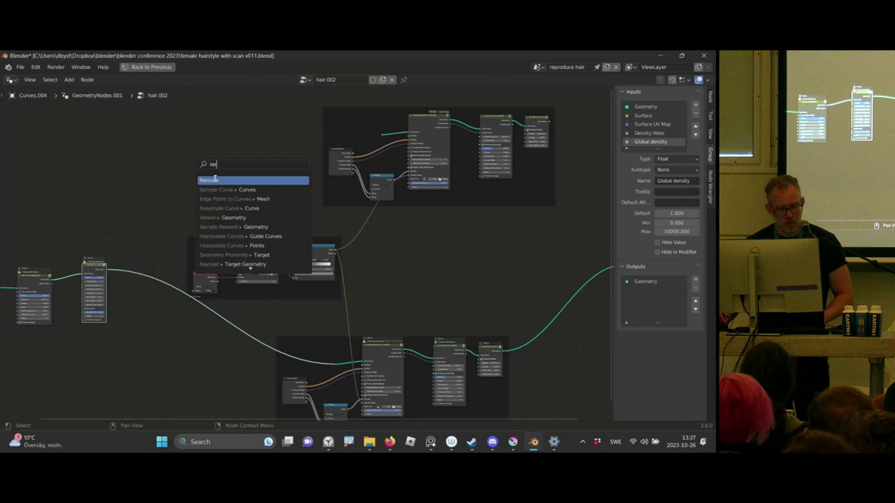
key("Return")
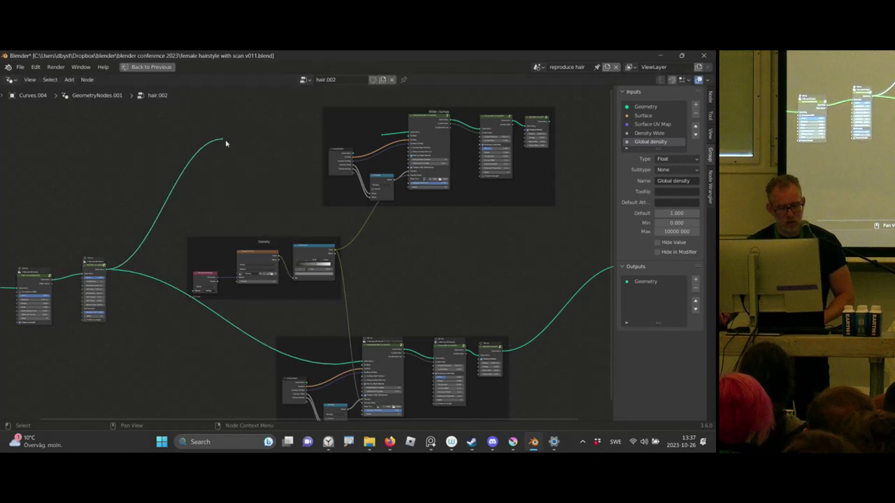
left_click_drag(320, 137, 226, 140)
left_click_drag(341, 142, 254, 133)
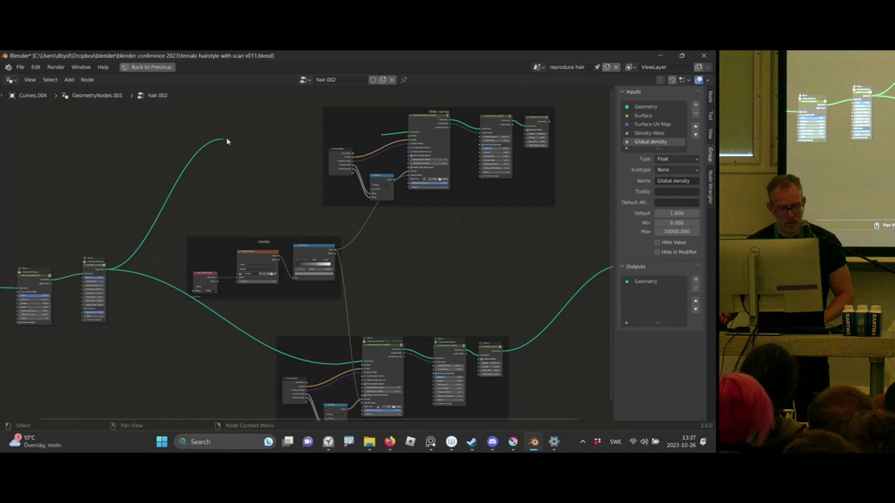
left_click_drag(383, 137, 386, 143)
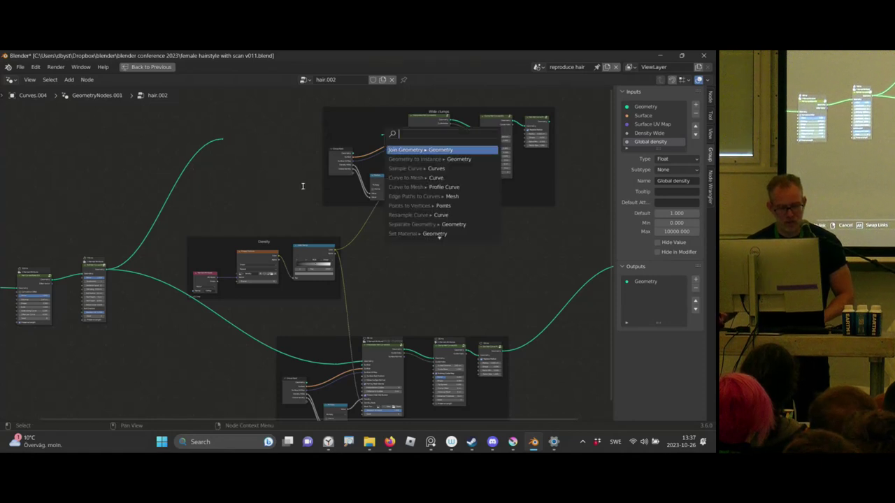
right_click_drag(222, 139, 382, 139, "alt")
middle_click_drag(287, 169, 272, 188)
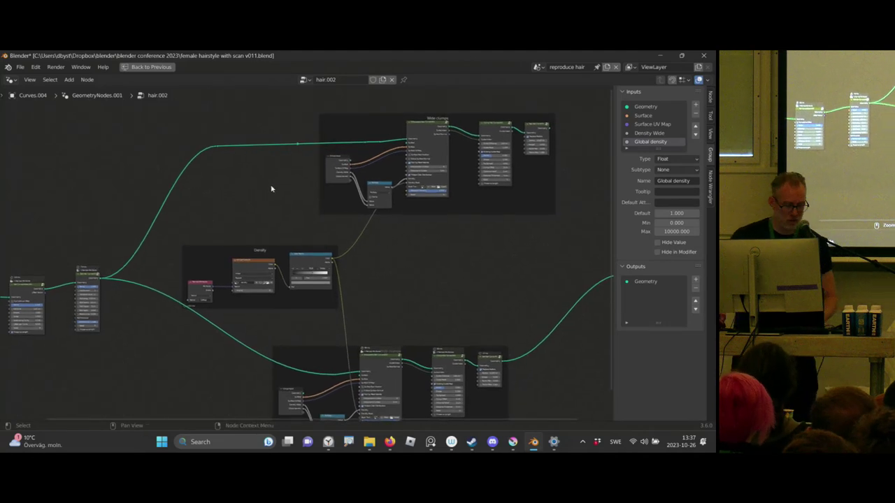
scroll(282, 174, "up", 1)
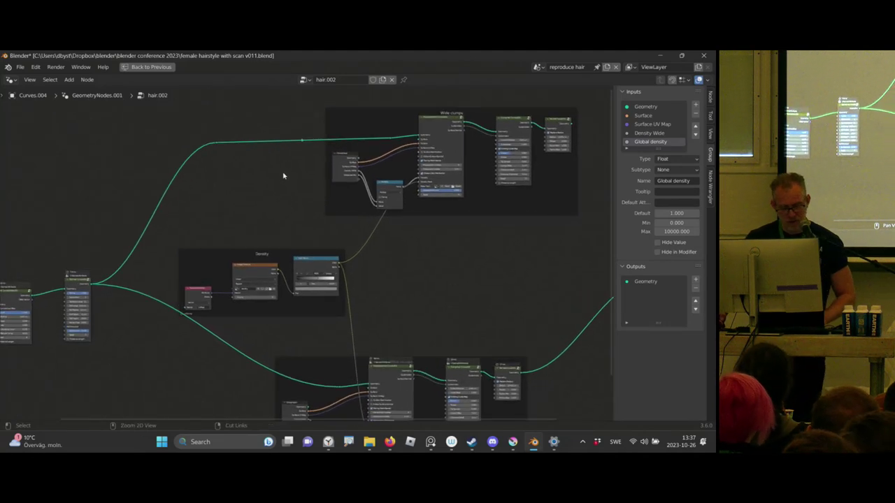
- Preview the duplicated clumps branch by attaching a Viewer to its Set Hair Curve Profile node, and inspect the head from its other side
key("ctrl+space")
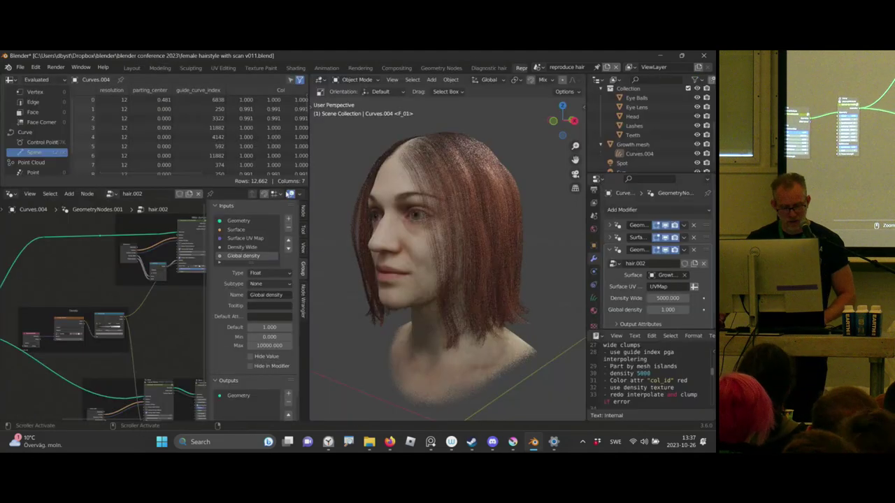
scroll(135, 277, "down", 4)
middle_click_drag(135, 277, 135, 239, "ctrl")
left_click(145, 240, "ctrl+shift")
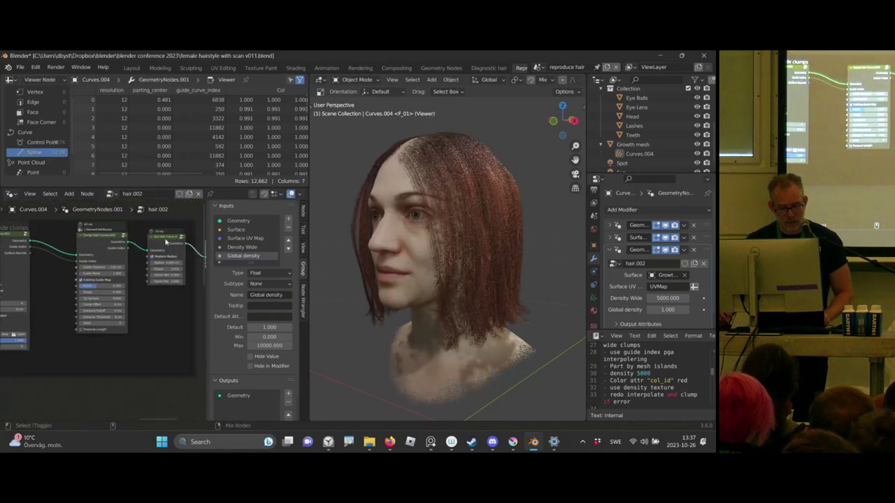
middle_click_drag(480, 206, 370, 220)
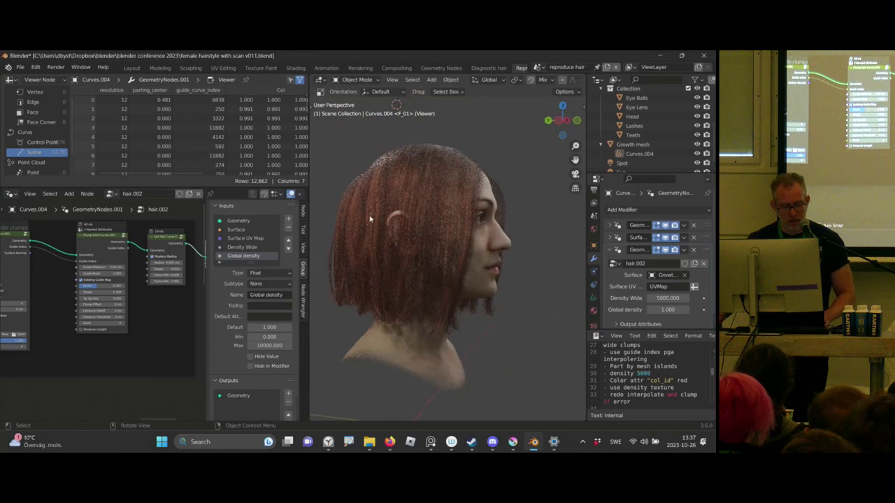
- Move the Viewer node farther away from the duplicated clumps frame along the X axis
scroll(159, 298, "down", 4)
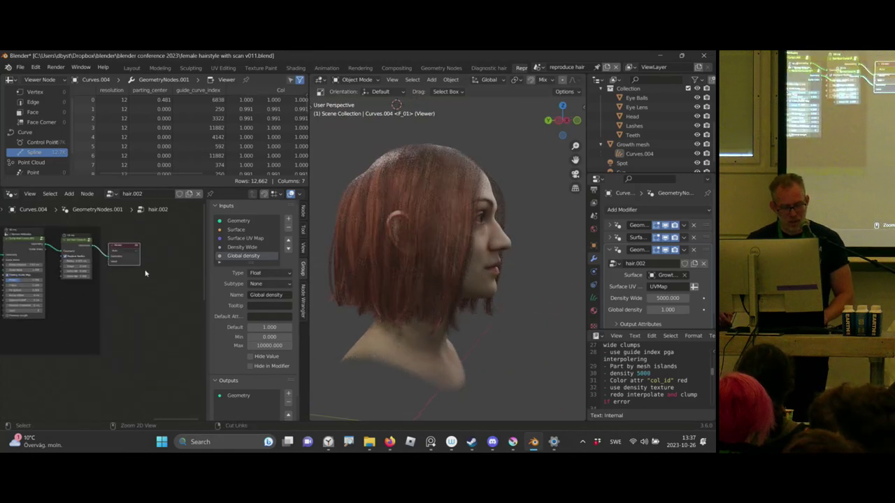
left_click_drag(127, 261, 179, 259)
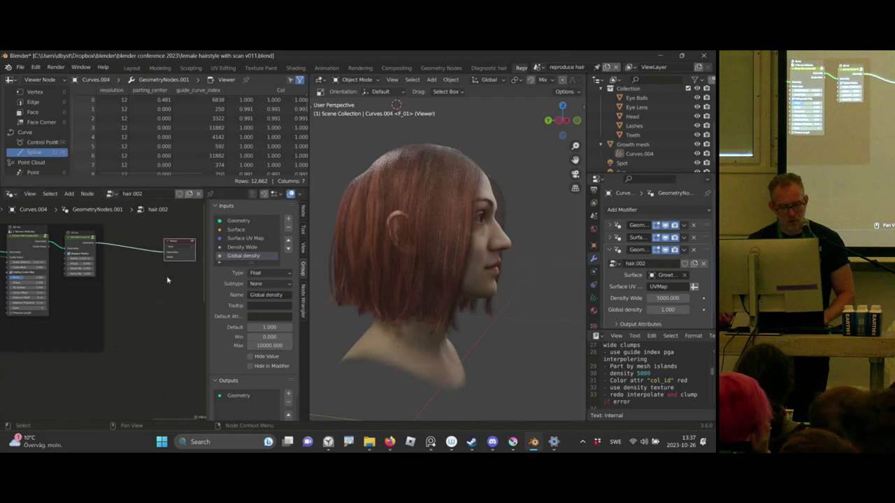
left_click(167, 282)
- Examine the end of the original wide clumps branch, where its Set Hair Curve Profile node leads to the Group Output
middle_click_drag(156, 303, 157, 294)
key("ctrl+space")
middle_click_drag(222, 300, 244, 276)
scroll(244, 277, "down", 5)
middle_click_drag(244, 336, 284, 235)
scroll(311, 166, "up", 3)
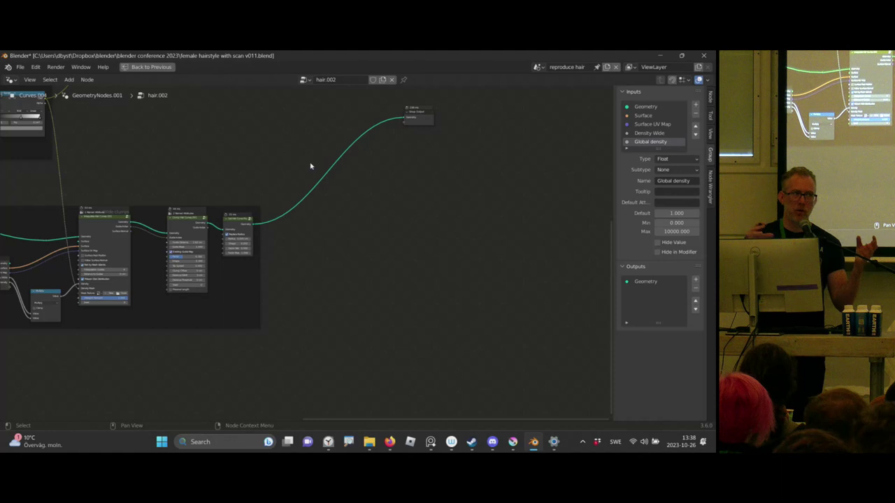
scroll(307, 183, "up", 8)
mouse_move(303, 241)
middle_mouse_down()
mouse_move(305, 203)
mouse_move(308, 224)
middle_mouse_up()
key("shift+a")
left_click(294, 230)
type("dr")
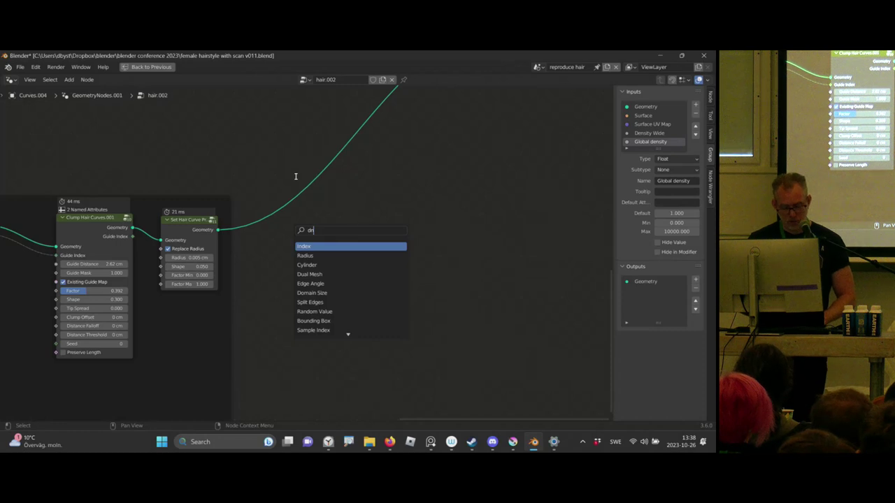
key("BackSpace")
type("name")
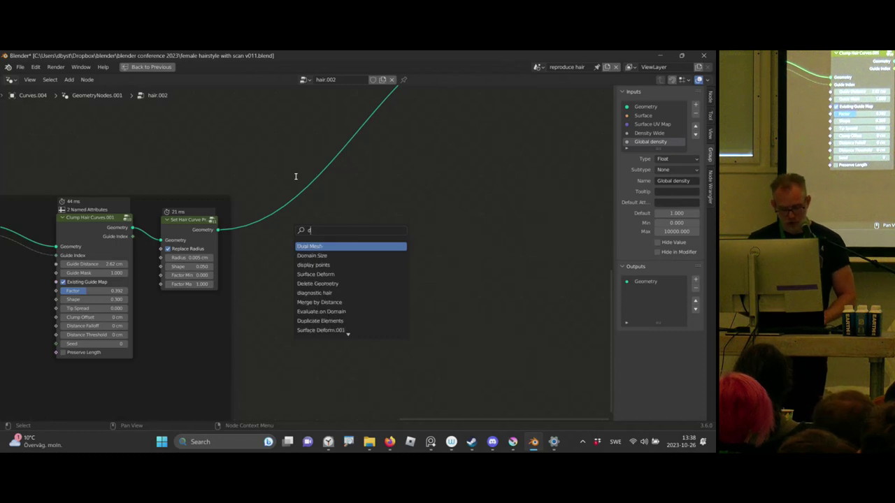
key("Return")
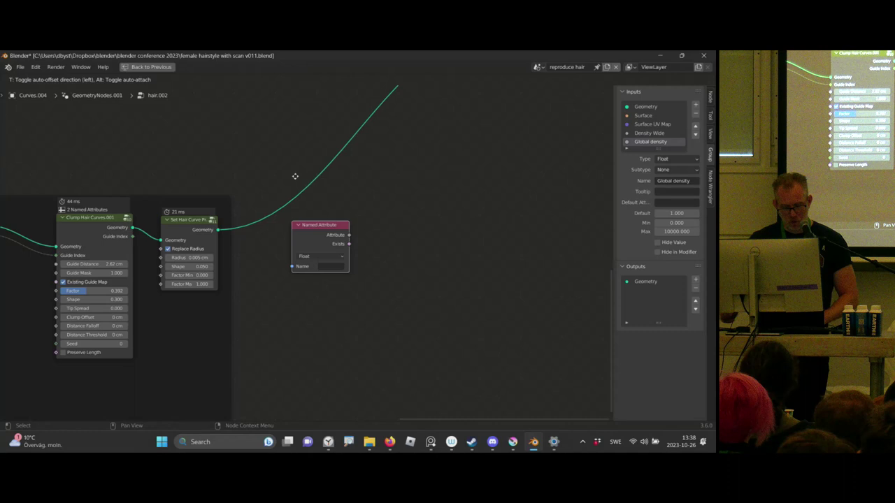
key("Escape")
- Insert a Store Named Attribute node after the original wide clumps frame's Set Hair Curve Profile node, on the link to the Group Output
key("shift+a")
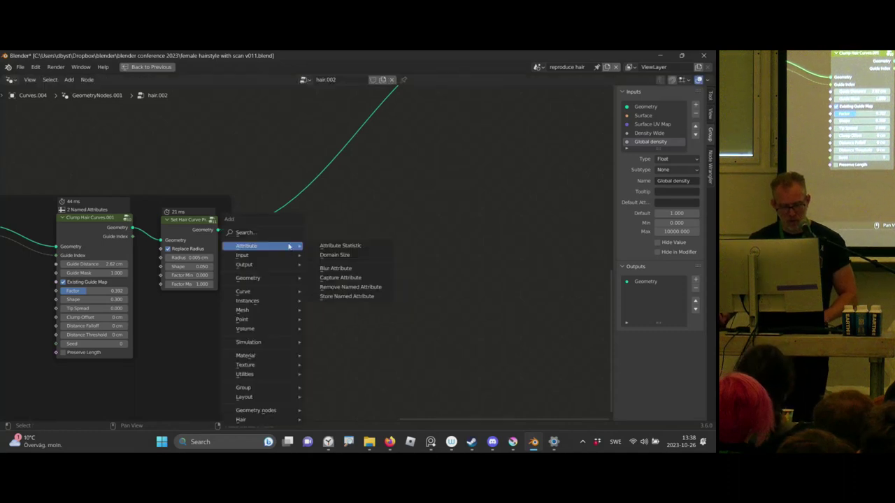
type("store")
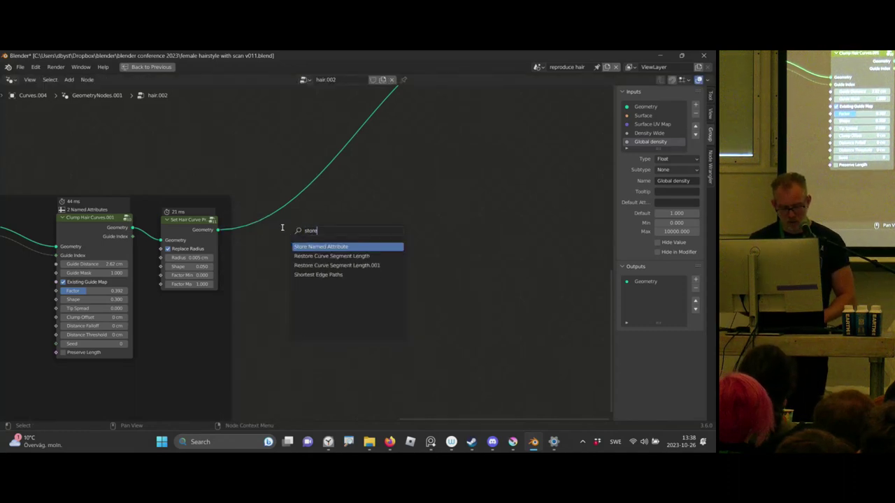
key("Return")
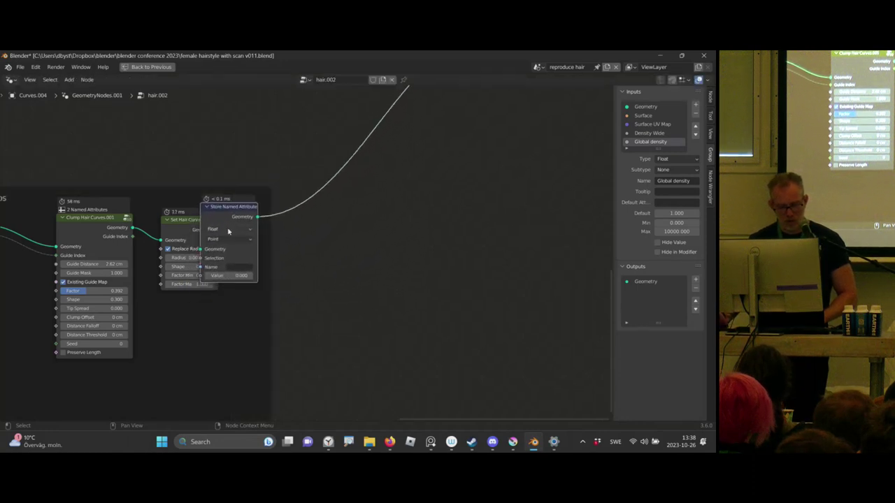
left_click(289, 224)
scroll(290, 224, "up", 3)
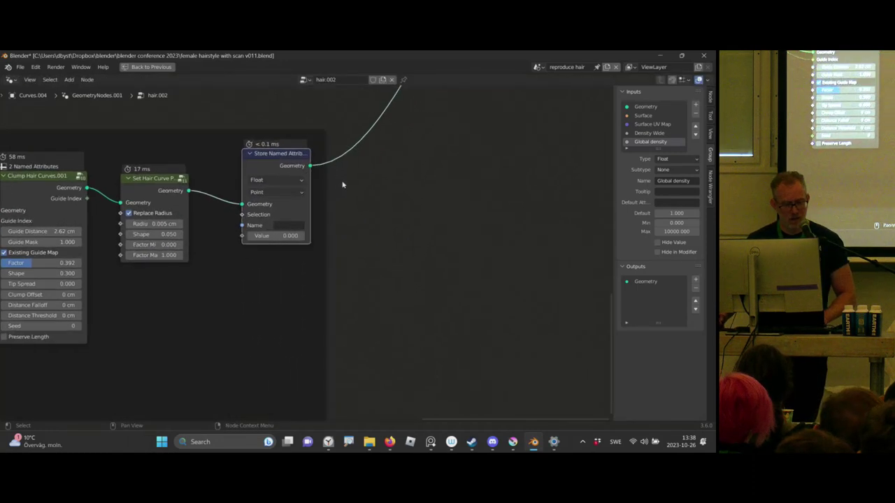
- Restore the full workspace layout and name the Store Named Attribute node's attribute col_id
left_click(289, 243)
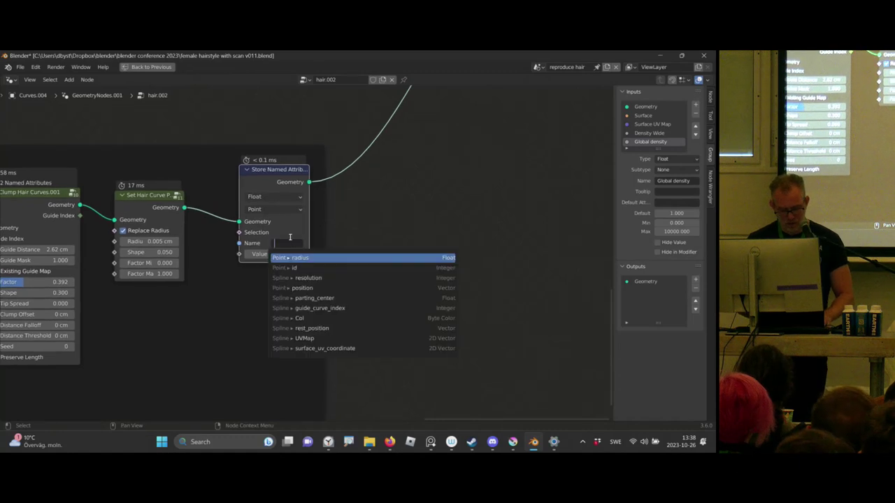
key("Escape")
key("ctrl+space")
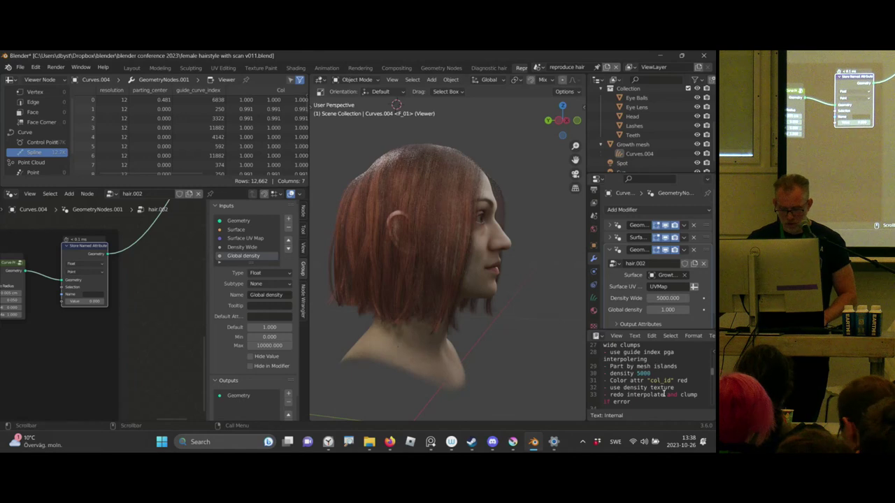
left_click(89, 298)
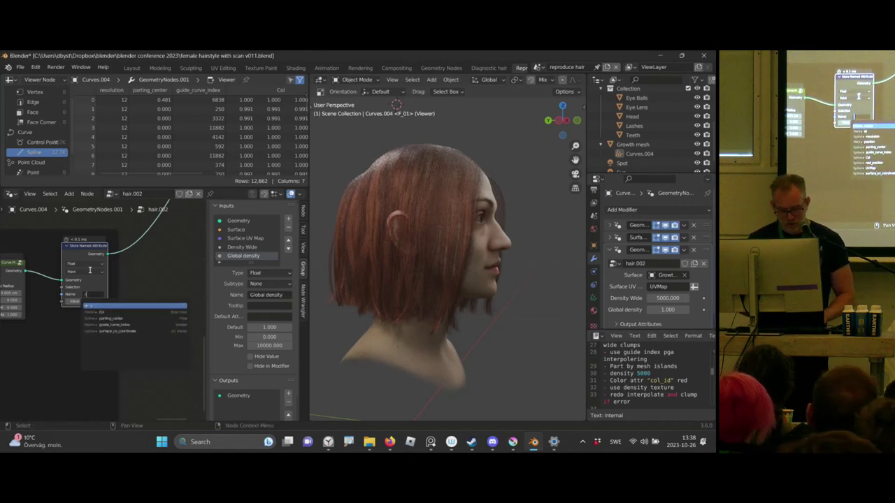
type("col_id")
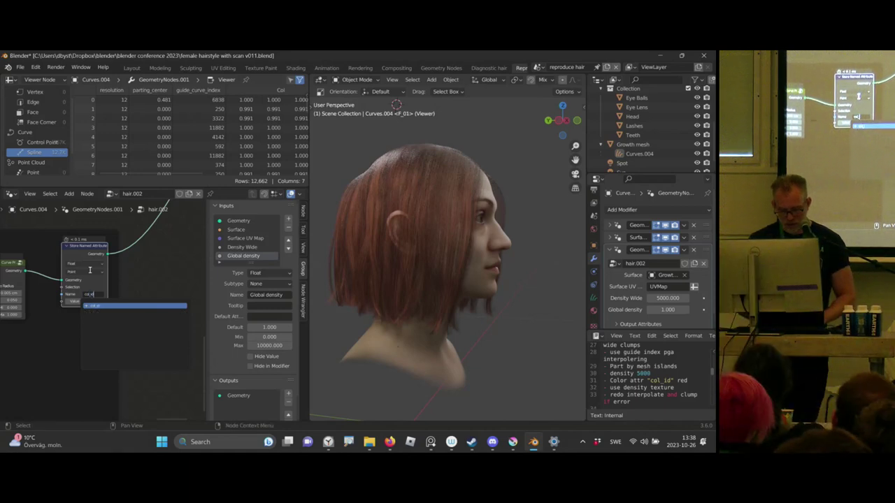
key("Return")
- Set the col_id attribute's data type to Color and its value to red, about hue 0.001, saturation 0.995, value 0.608
scroll(91, 263, "up", 3)
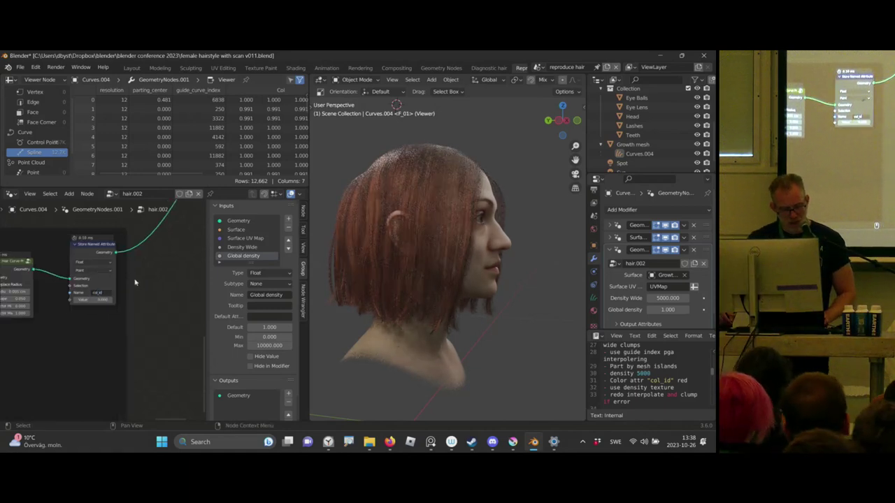
key("ctrl+space")
left_click(284, 137)
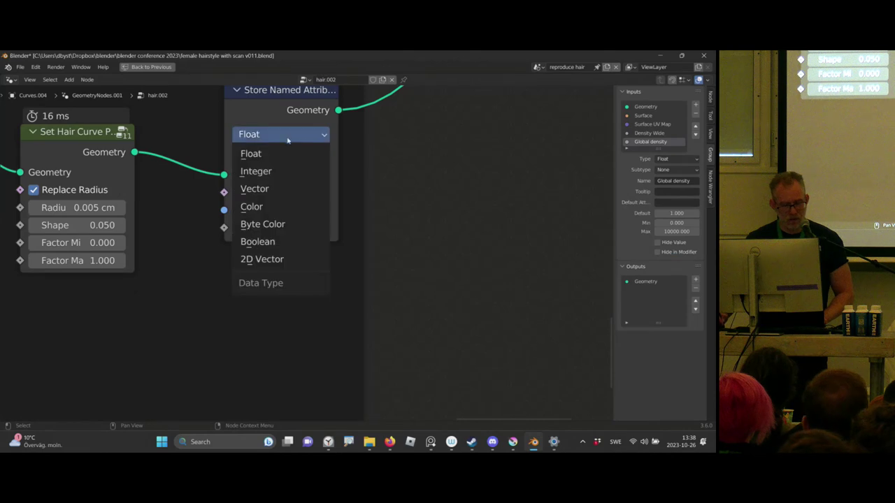
left_click(292, 202)
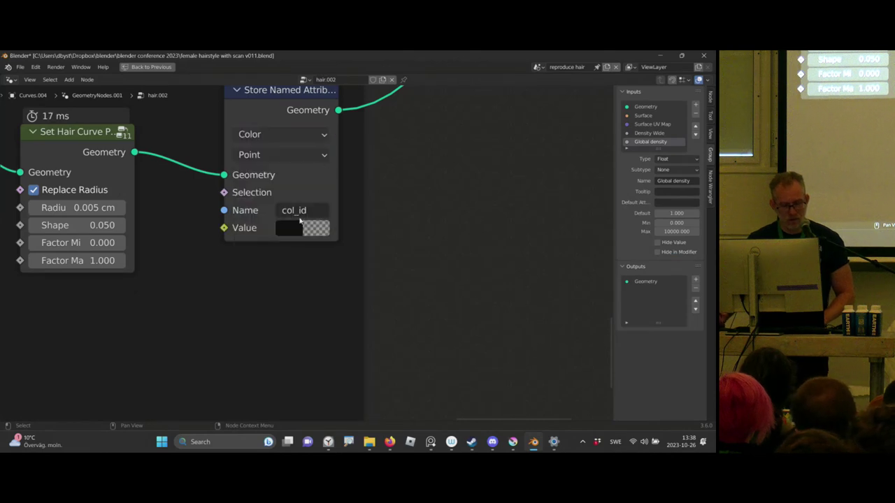
left_click(296, 225)
scroll(354, 313, "up", 5)
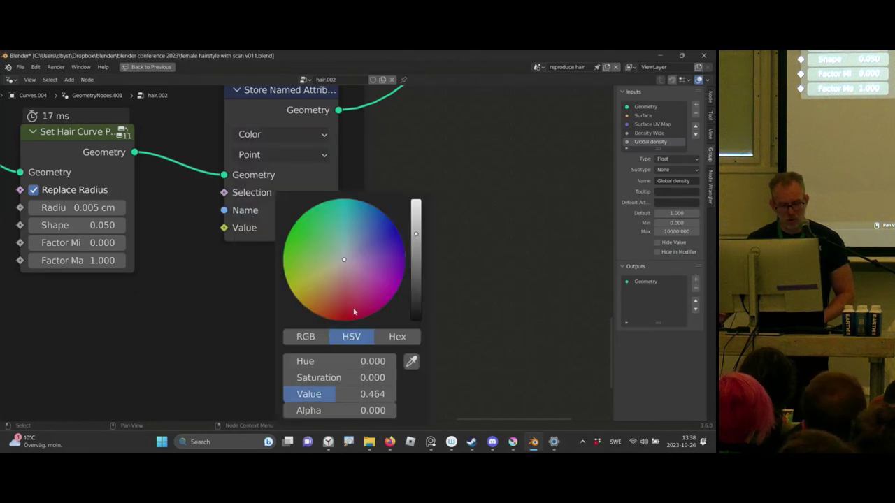
left_click(344, 319)
left_click(417, 224)
middle_click_drag(409, 174, 353, 135)
middle_click_drag(352, 135, 340, 290)
middle_click_drag(360, 166, 360, 245, "ctrl")
middle_click_drag(359, 245, 350, 144, "ctrl")
key("x")
left_click(322, 304)
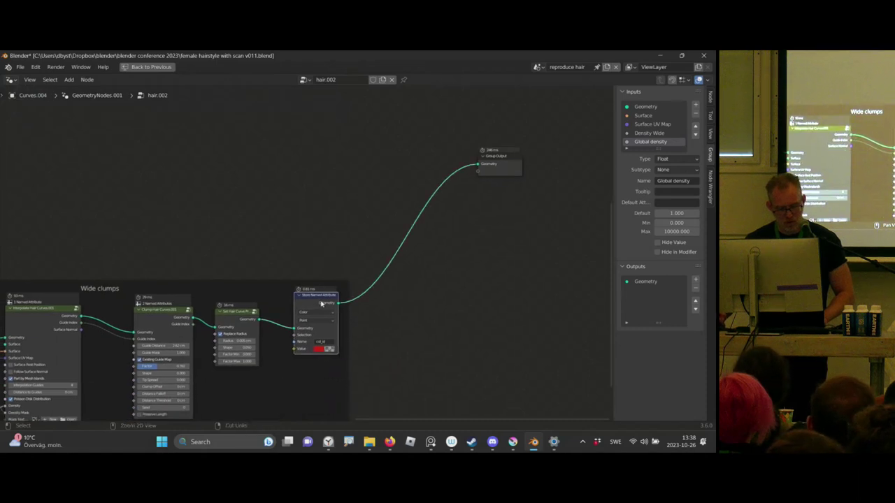
key("ctrl+shift+z")
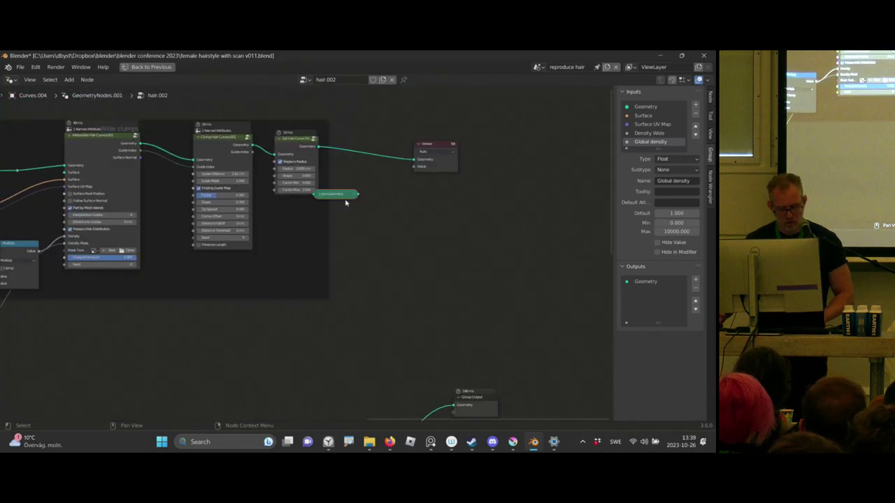
key("ctrl+z")
key("ctrl+z")
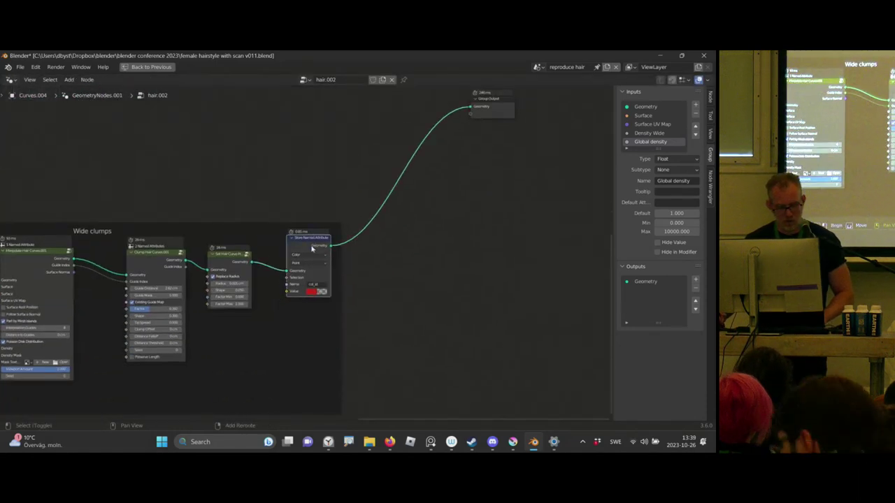
- Duplicate the col_id Store Named Attribute node and insert the copy between the duplicated clumps branch's Set Hair Curve Profile node and the Viewer
key("shift+d")
left_click(321, 174)
key("alt+p")
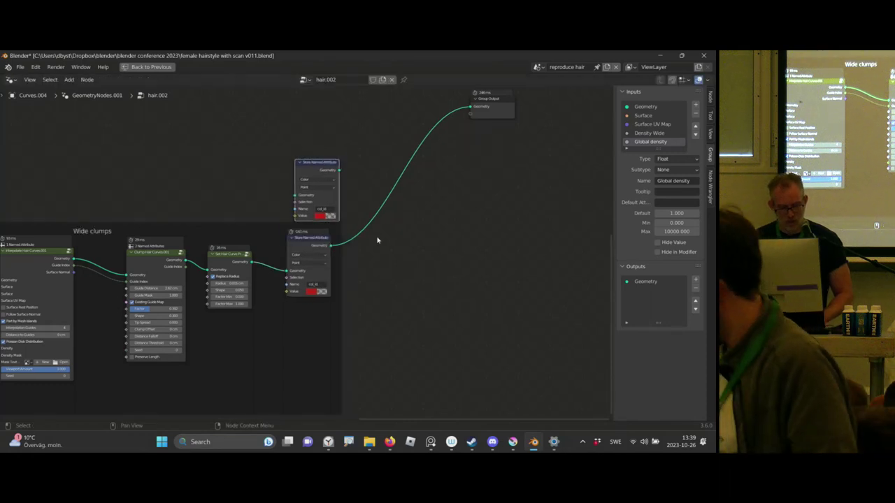
key("g")
left_click(343, 126)
middle_click_drag(364, 94, 322, 385)
left_click_drag(238, 352, 352, 146)
key("shift+d")
middle_click_drag(351, 147, 300, 146)
left_click_drag(299, 146, 284, 142)
- Set the colour value of the duplicated clumps branch's Store Named Attribute node to yellow
scroll(286, 180, "up", 4)
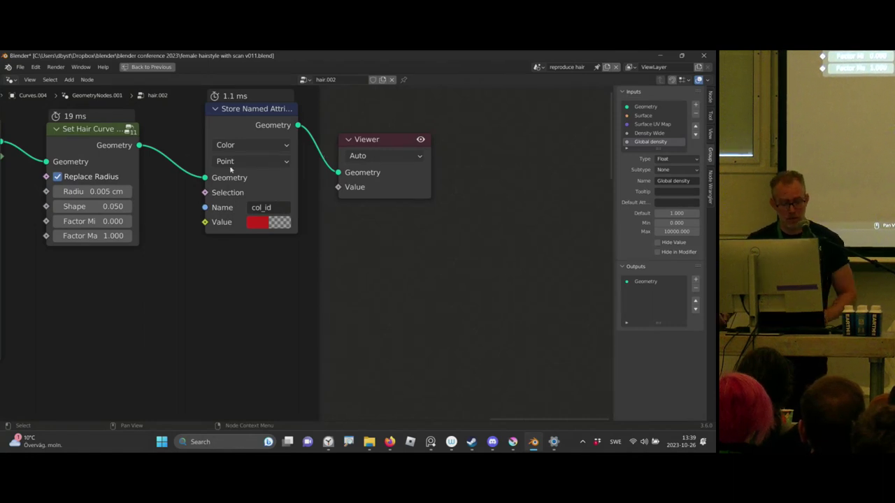
left_click(256, 223)
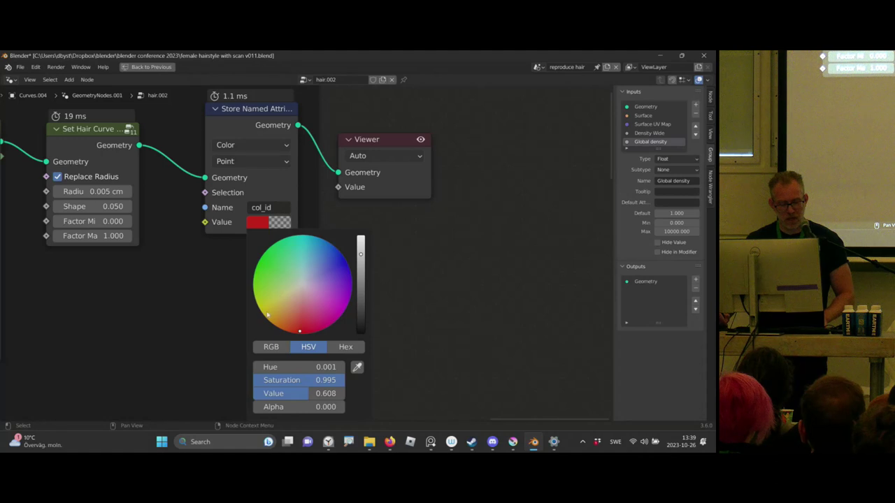
middle_click_drag(316, 180, 350, 210)
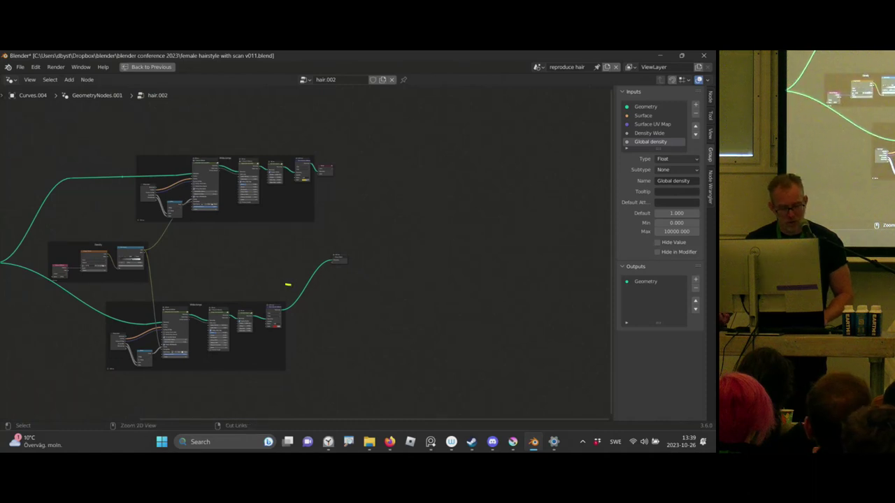
left_click_drag(287, 285, 358, 295)
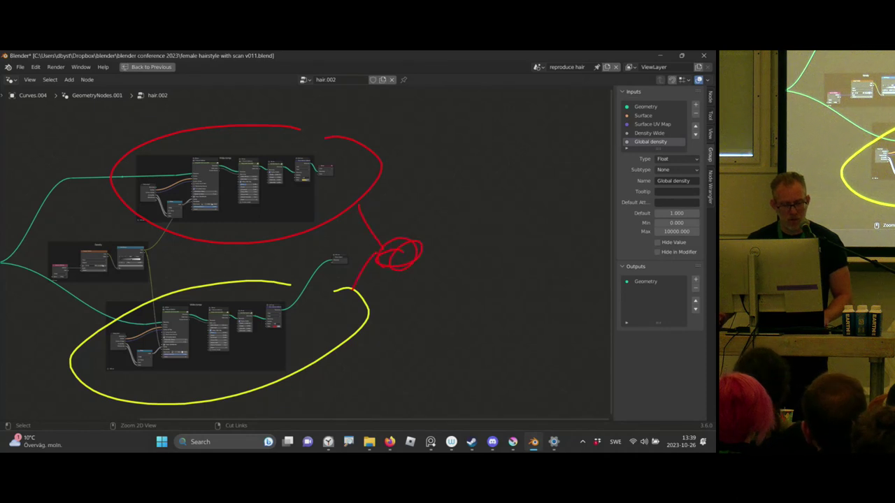
key("Escape")
middle_click_drag(402, 182, 392, 186)
- Merge both clumps branches with a Join Geometry node feeding the Group Output, and space the joining and output nodes apart
middle_click_drag(332, 271, 355, 224, "ctrl")
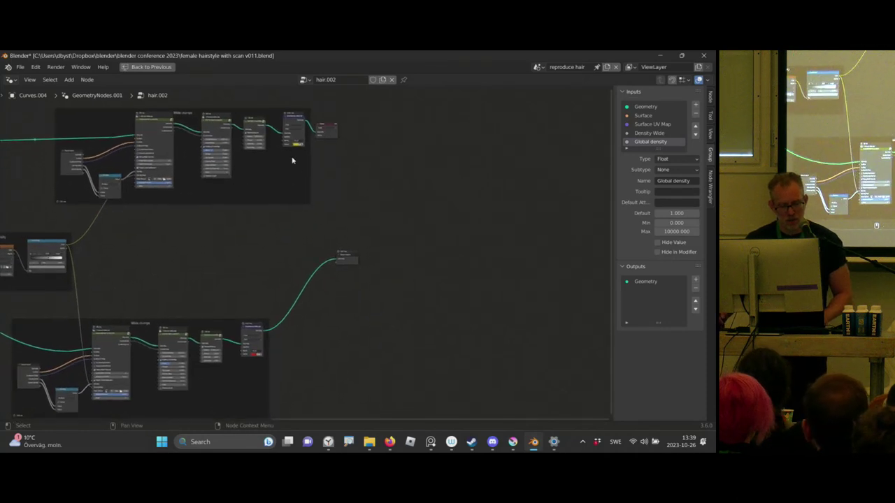
left_click_drag(296, 144, 339, 254)
key("g")
left_click(406, 237)
left_click(354, 262)
key("g")
left_click(400, 256)
middle_click_drag(403, 251, 446, 165, "ctrl")
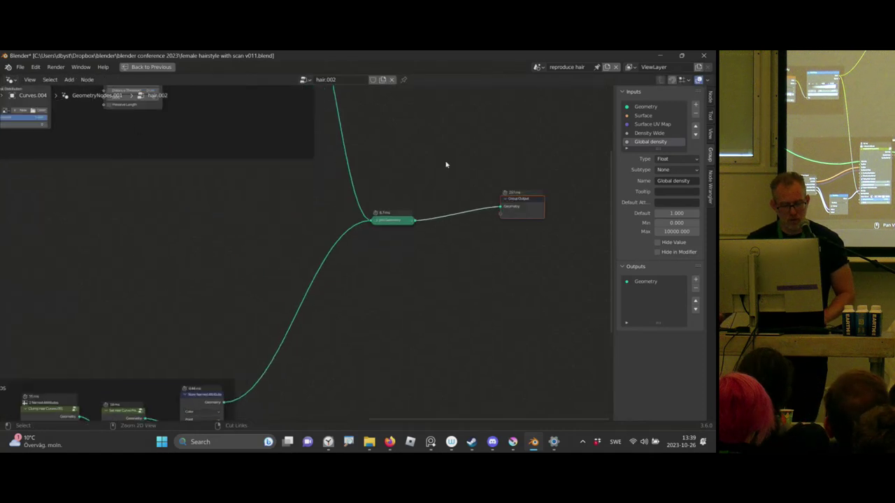
- In the Shading workspace, route the Red hair material's Diffuse BSDF straight to the Material Output, and return to the Reproduce hair workspace
key("ctrl+space")
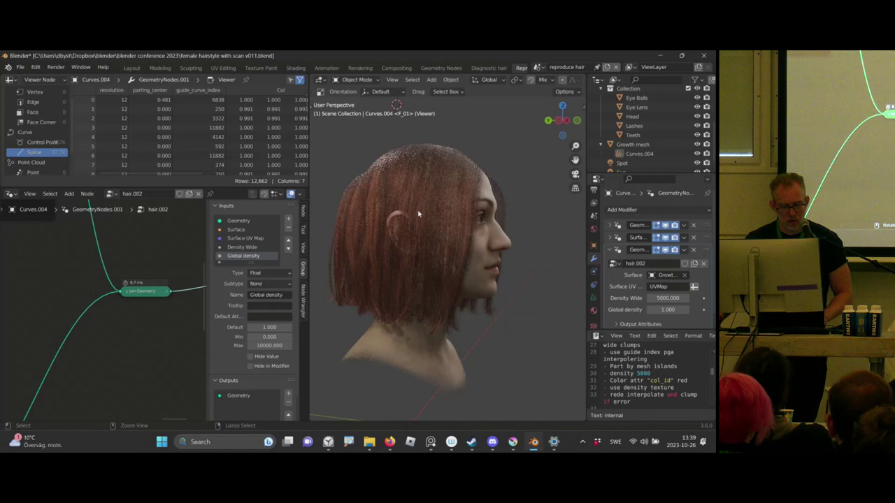
scroll(419, 214, "down", 2)
middle_click_drag(418, 214, 411, 204)
scroll(425, 189, "up", 1)
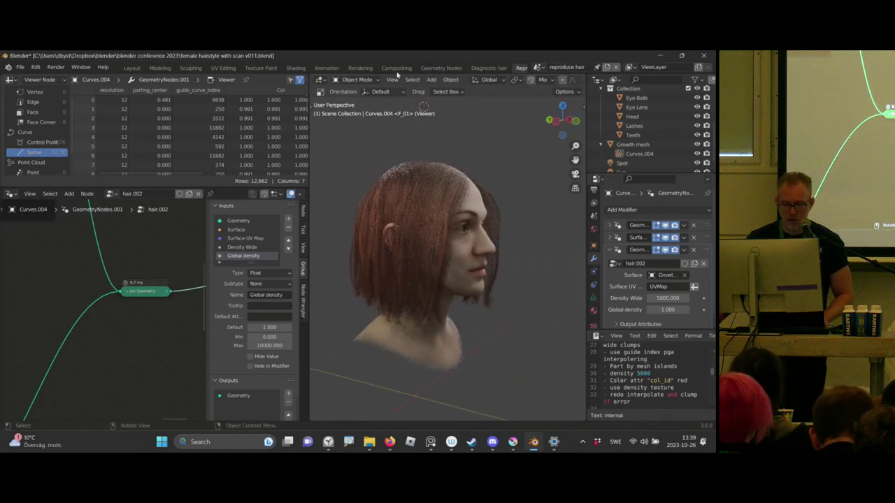
left_click(295, 67)
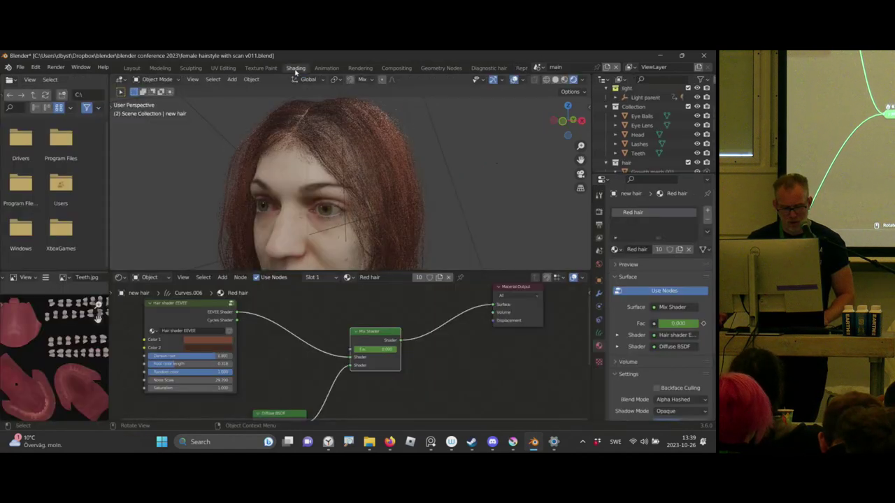
middle_click_drag(305, 330, 345, 242)
left_click(314, 340, "ctrl+shift")
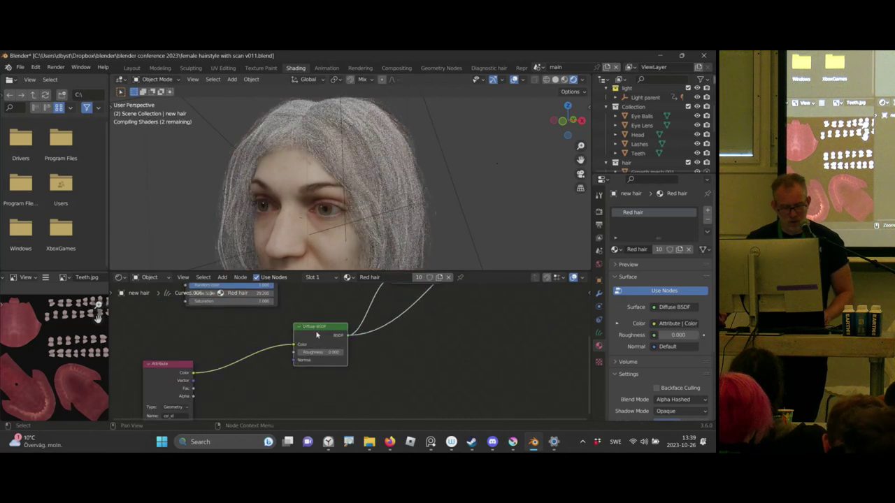
middle_click_drag(356, 191, 406, 194)
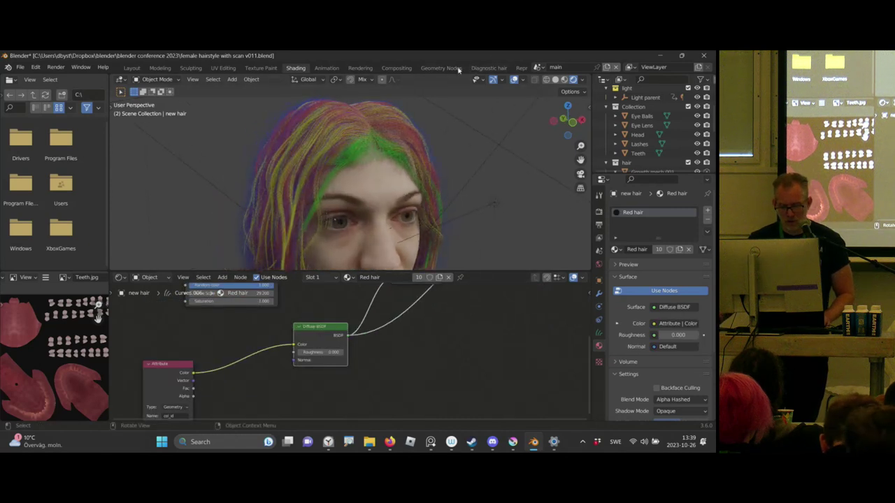
scroll(517, 67, "down", 2)
left_click(483, 68)
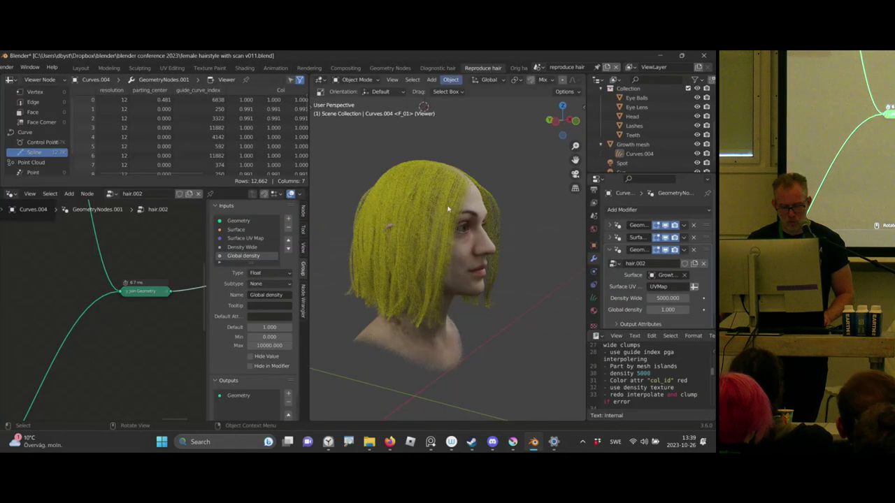
- Examine the coloured hair and trace the node tree back to the Hair Curves Noise and Roll Hair Curves nodes near the Group Input
middle_click_drag(456, 220, 454, 198, "ctrl")
middle_click_drag(143, 291, 39, 305)
middle_click_drag(70, 238, 132, 279, "ctrl")
middle_click_drag(61, 268, 147, 285)
middle_click_drag(35, 283, 112, 283)
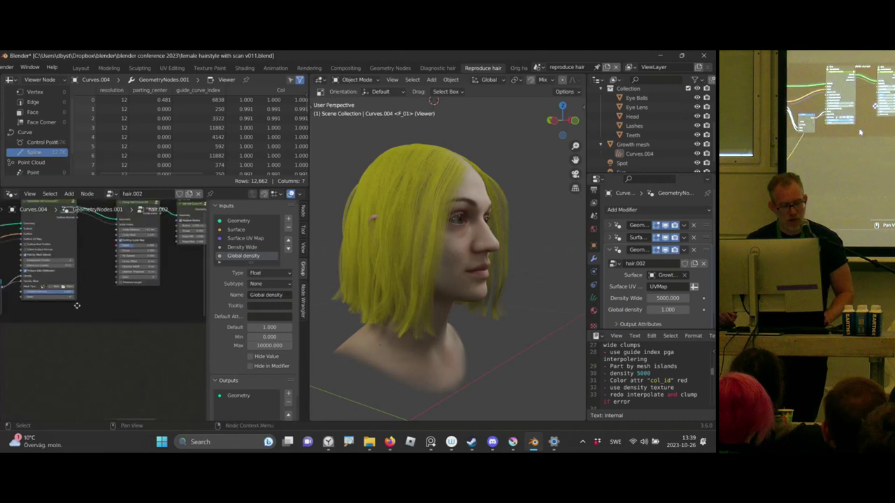
middle_click_drag(49, 269, 133, 242)
middle_click_drag(25, 277, 93, 290)
middle_click_drag(150, 237, 119, 274)
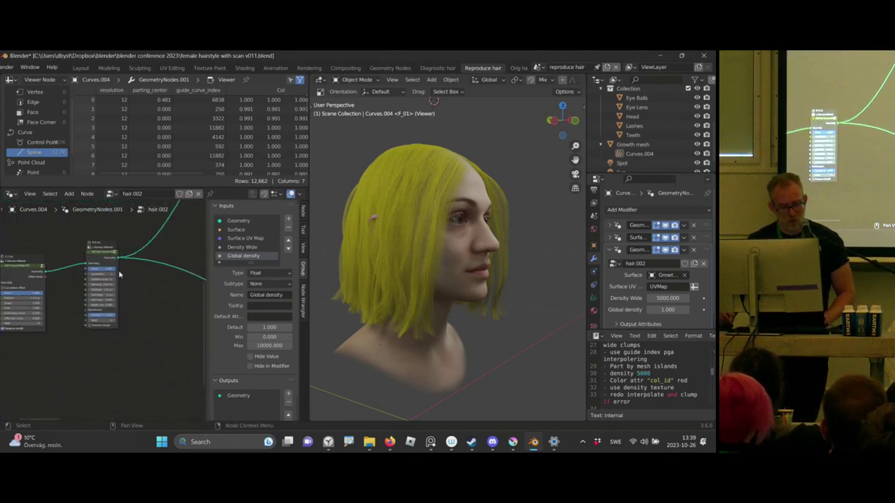
key("ctrl+space")
scroll(224, 220, "up", 2)
scroll(224, 220, "down", 2)
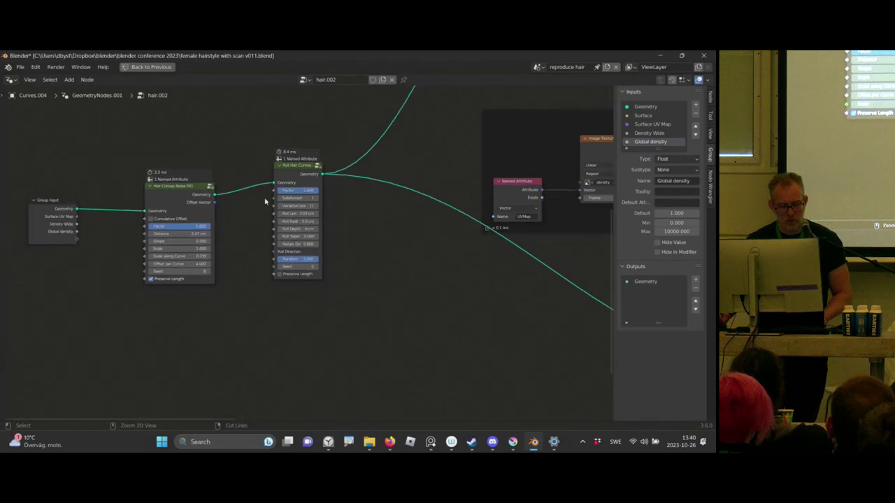
key("ctrl+space")
- Hide the node editor's sidebar and set the duplicated wide clumps branch's Clump Hair Curves Factor to 1.000
middle_click_drag(143, 285, 123, 270)
key("n")
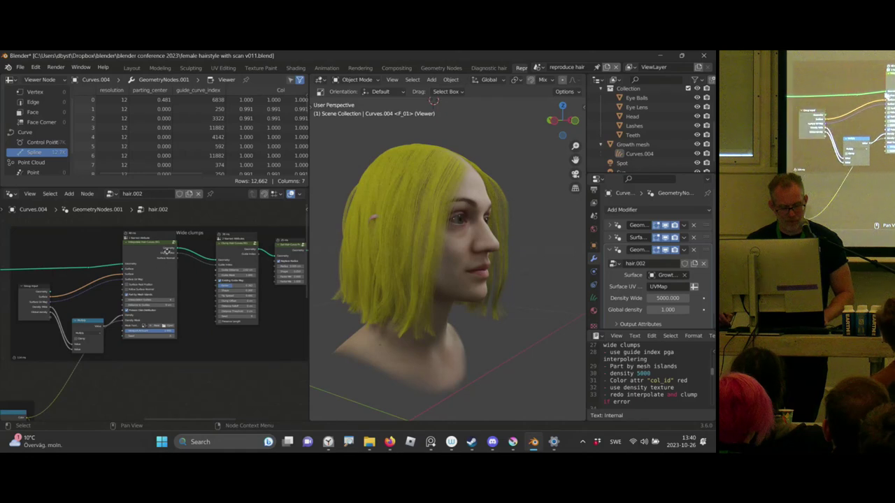
scroll(218, 265, "up", 4)
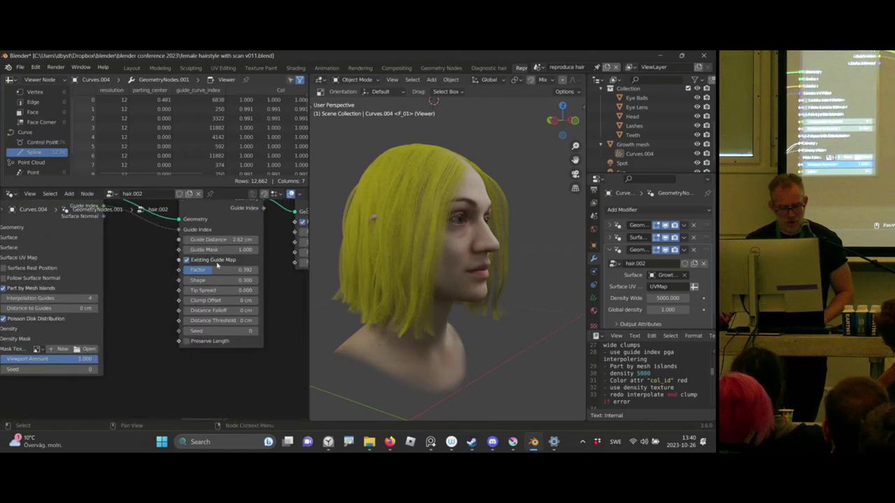
left_click_drag(227, 275, 331, 274)
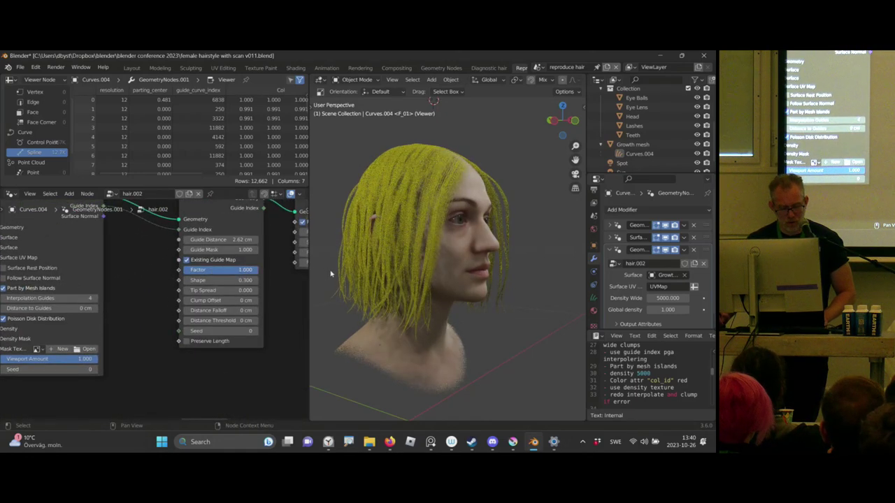
- Compare the original and duplicated clumps branches by attaching the Viewer to each one's Store Named Attribute node in turn
scroll(177, 301, "down", 8)
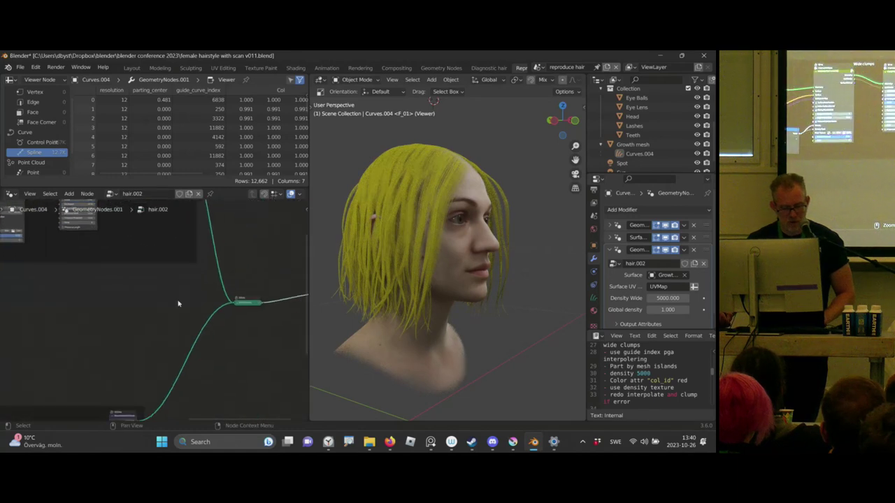
middle_click_drag(203, 276, 196, 278)
scroll(168, 310, "up", 1)
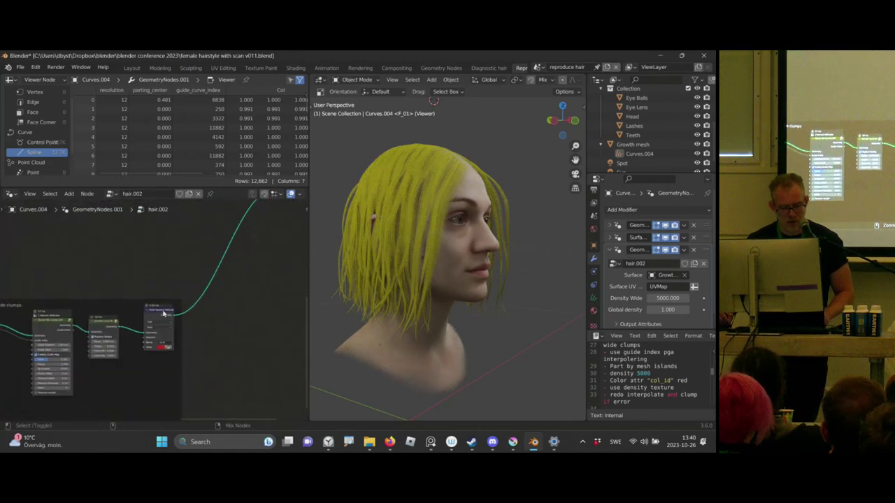
left_click(164, 314, "ctrl+shift")
middle_click_drag(204, 242, 163, 375)
middle_click_drag(189, 212, 188, 240)
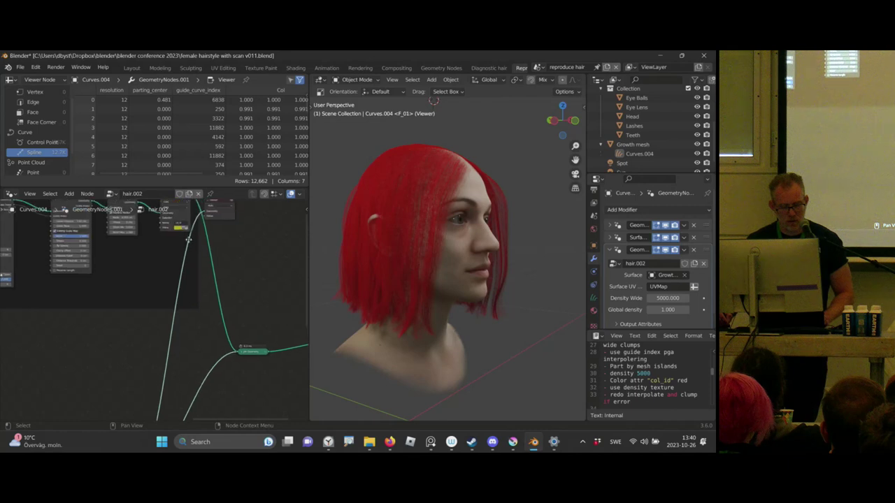
left_click(185, 222, "ctrl+shift")
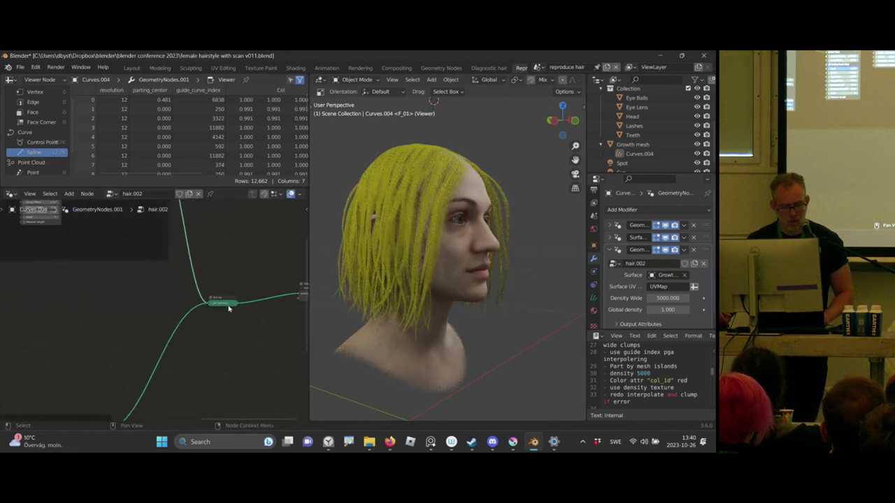
- Preview the combined hair by attaching the Viewer to the Join Geometry node, and inspect the head from its side
middle_click_drag(242, 326, 216, 304)
left_click(224, 310, "ctrl+shift")
mouse_move(433, 244)
middle_mouse_down()
mouse_move(453, 234)
mouse_move(451, 165)
middle_mouse_up()
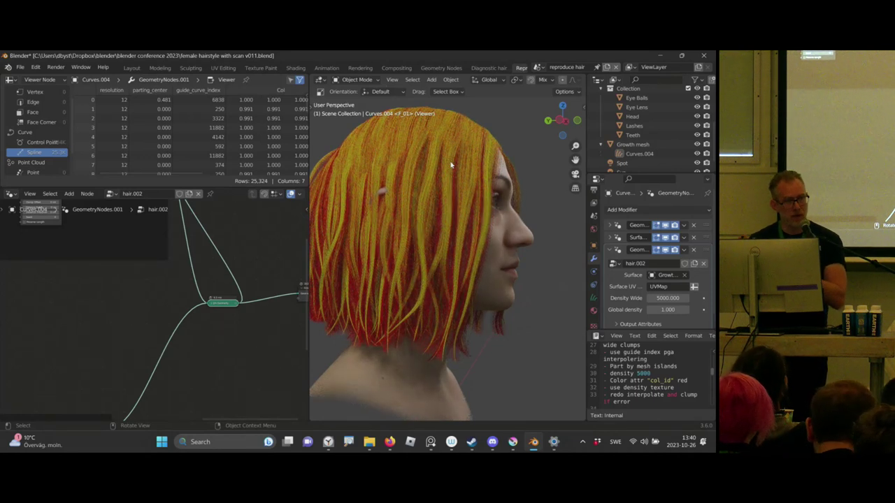
- Try a Shape of 0.200 on the yellow wide clumps branch's Clump Hair Curves node, and settle on 0.150
key("Home")
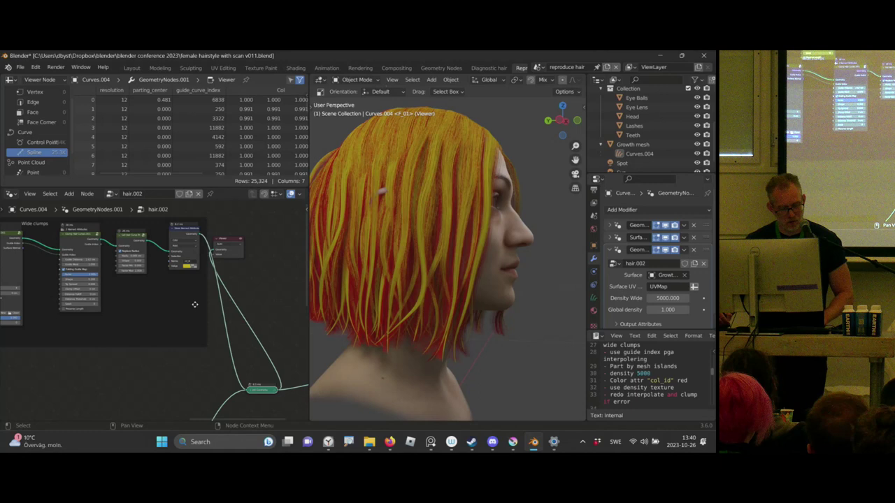
scroll(191, 264, "up", 2)
scroll(186, 291, "up", 2)
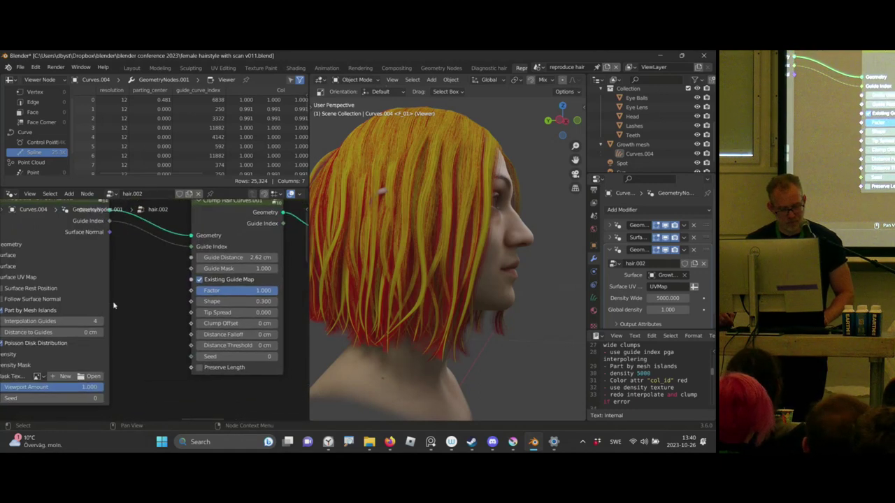
scroll(210, 287, "down", 2)
scroll(178, 285, "up", 2)
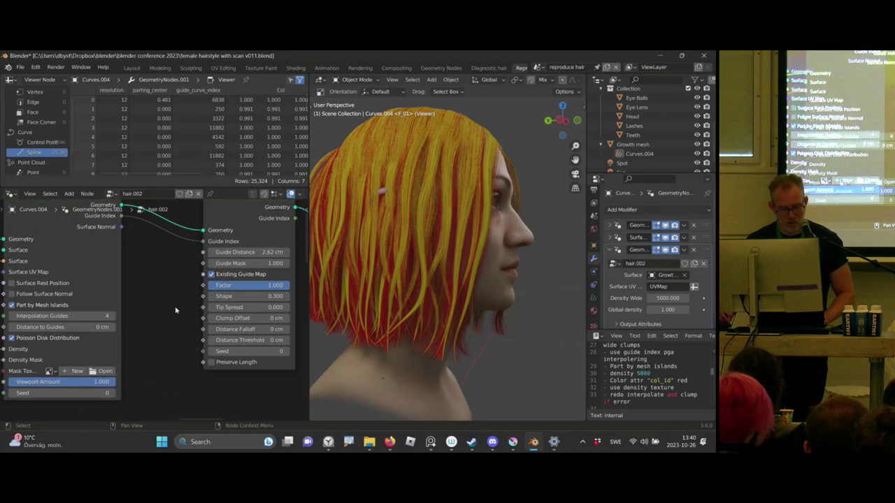
middle_click_drag(179, 287, 170, 289)
scroll(170, 289, "up", 2)
middle_click_drag(239, 229, 198, 231)
left_click(204, 301)
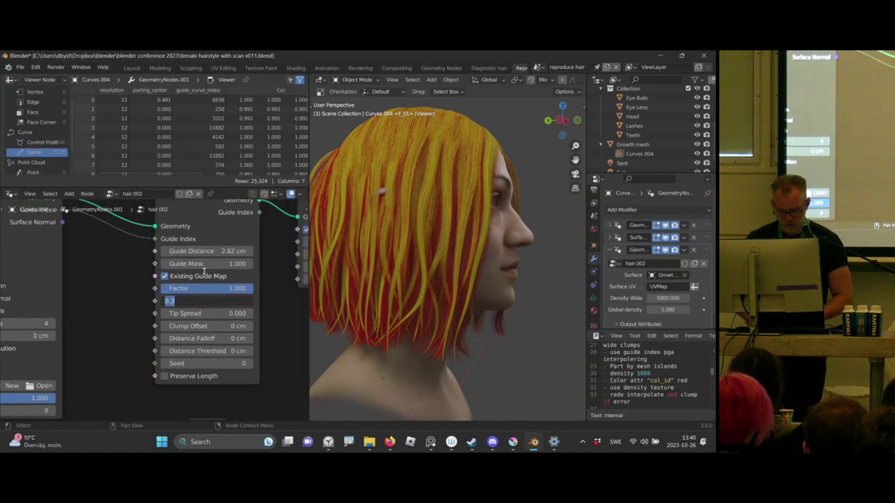
type(".2")
key("Return")
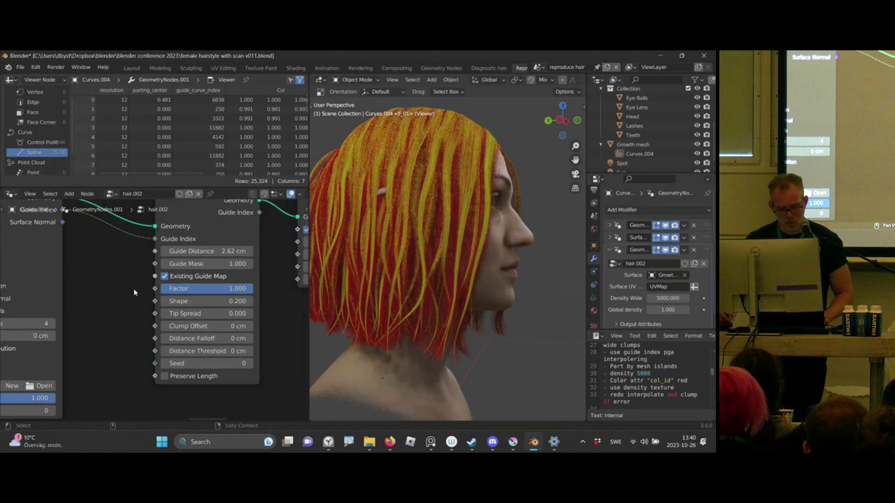
left_click(225, 301)
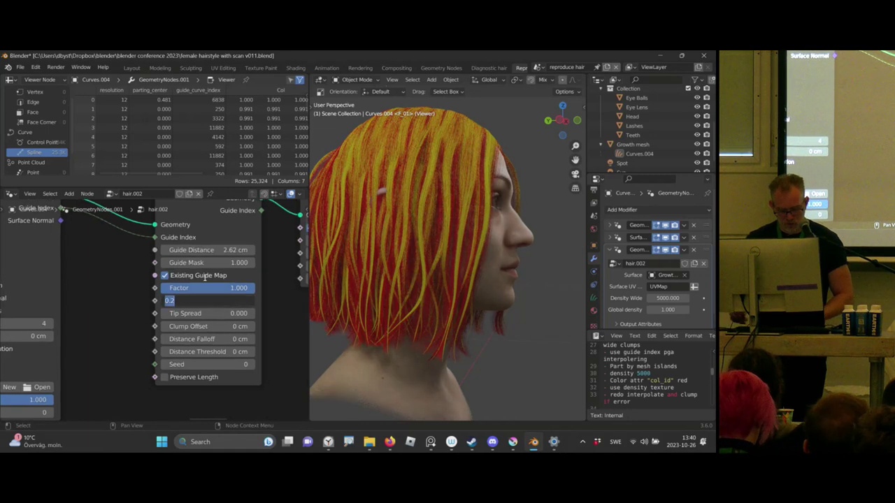
key("Return")
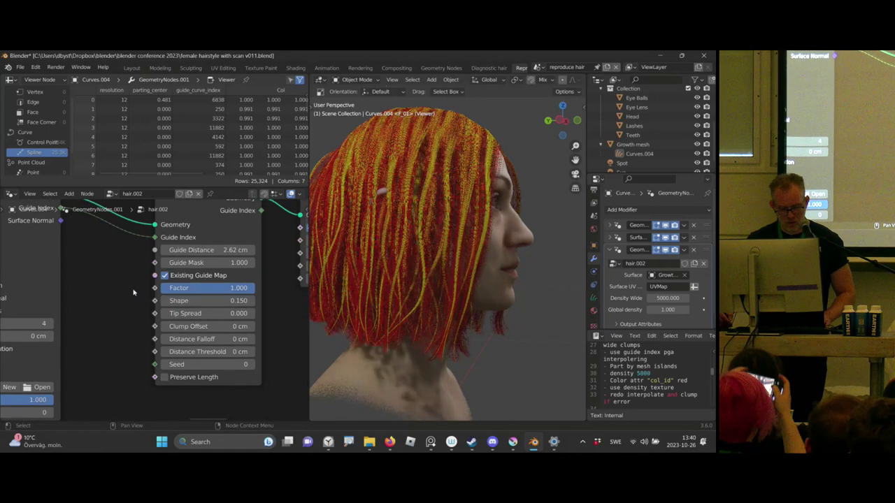
scroll(153, 312, "down", 1)
middle_click_drag(153, 312, 212, 331)
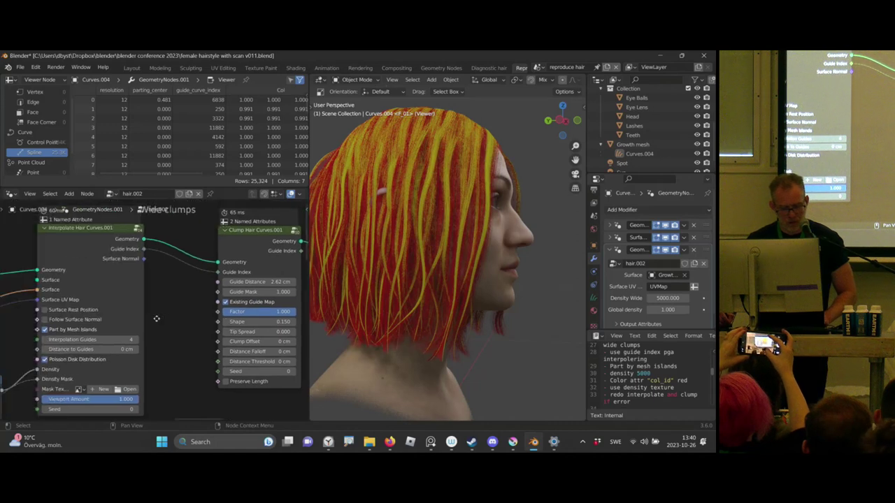
scroll(156, 317, "down", 1)
middle_click_drag(395, 200, 416, 199)
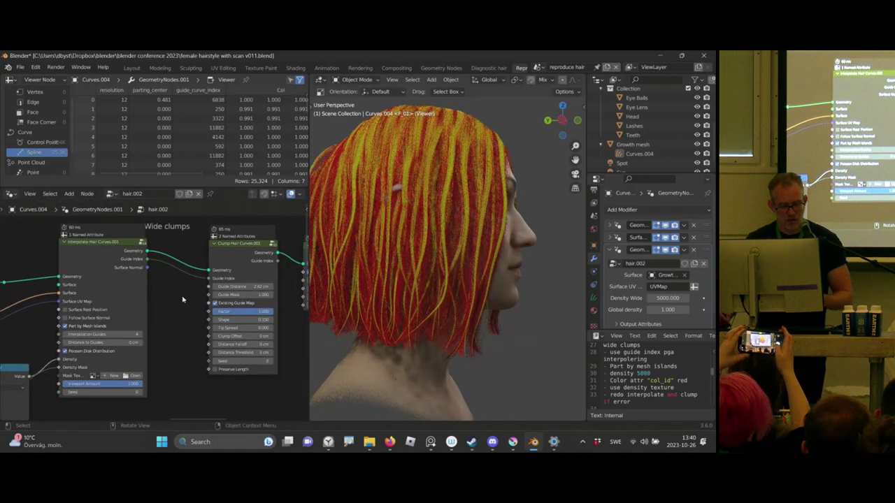
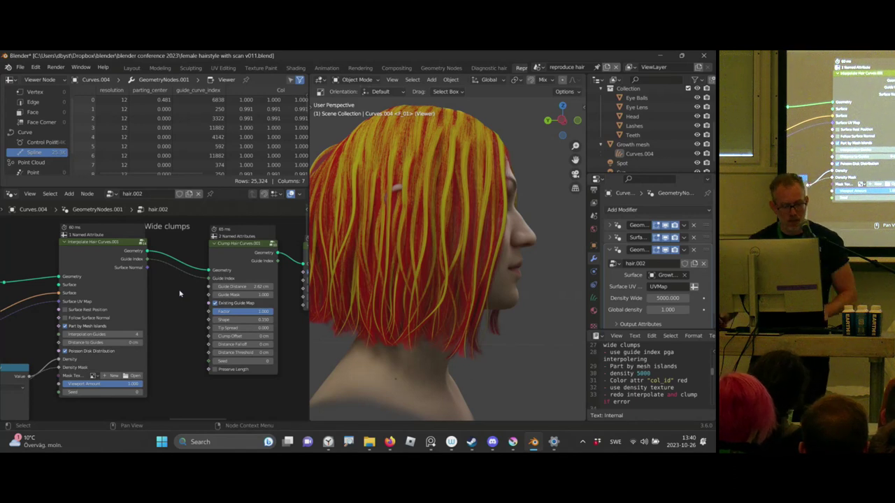
- Duplicate the Hair Curves Noise and Roll Hair Curves nodes beside the first Group Input and place the copies above the originals
scroll(215, 295, "down", 5)
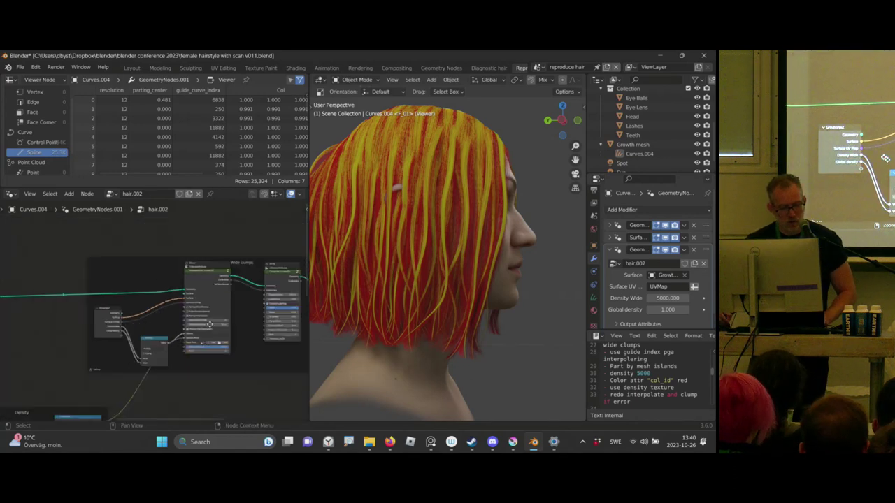
middle_click_drag(187, 290, 193, 293)
scroll(114, 350, "down", 3)
middle_click_drag(114, 350, 252, 254)
middle_click_drag(168, 289, 217, 285)
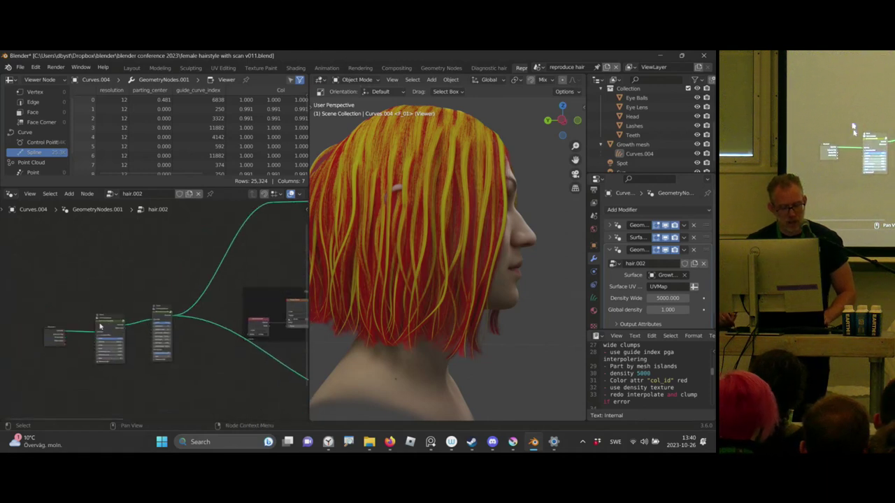
scroll(144, 265, "up", 5)
scroll(127, 273, "up", 3)
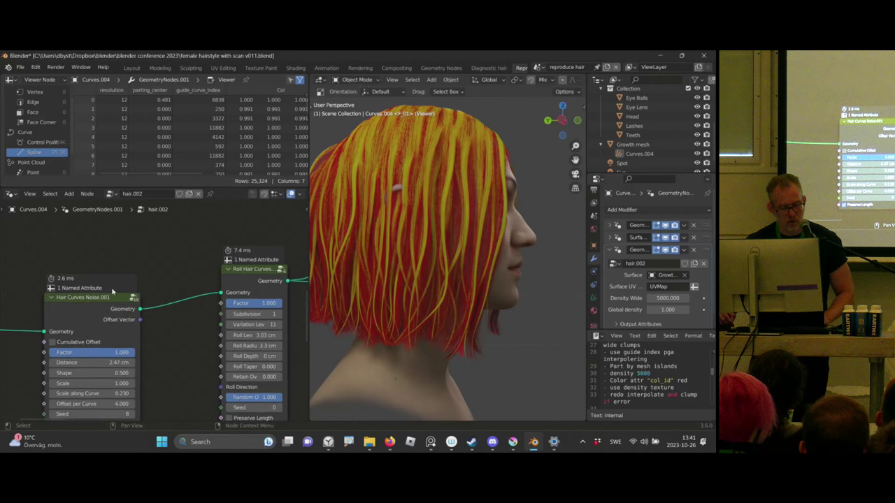
scroll(158, 306, "down", 5)
left_click_drag(96, 253, 241, 387)
key("shift+d")
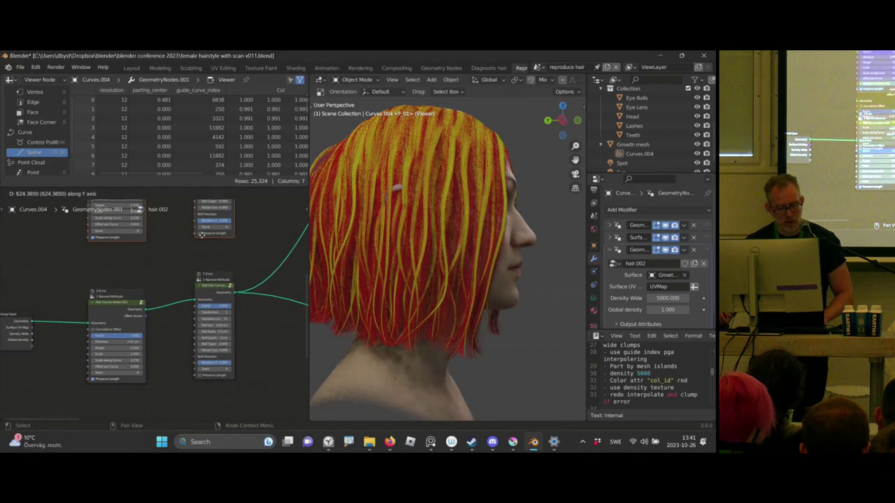
left_click(211, 231)
- Connect the Group Input's Geometry output to the duplicated Hair Curves Noise node
middle_click_drag(111, 320, 161, 355)
middle_click_drag(61, 335, 63, 335)
right_click_drag(158, 243, 159, 242, "alt")
middle_click_drag(65, 350, 189, 275)
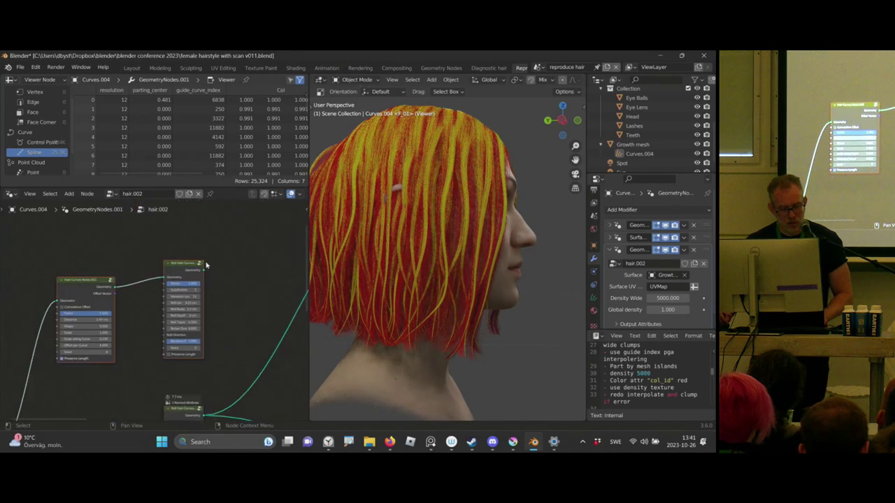
- Feed the duplicated Roll Hair Curves node's Geometry output into the yellow wide clumps branch
key("ctrl+space")
scroll(349, 241, "down", 5)
scroll(303, 189, "down", 3)
middle_click_drag(462, 177, 217, 162)
scroll(266, 170, "up", 1)
right_click_drag(366, 137, 361, 132, "alt")
middle_click_drag(294, 200, 413, 187)
middle_click_drag(413, 187, 294, 186, "ctrl")
middle_click_drag(293, 186, 384, 237)
scroll(383, 236, "up", 2)
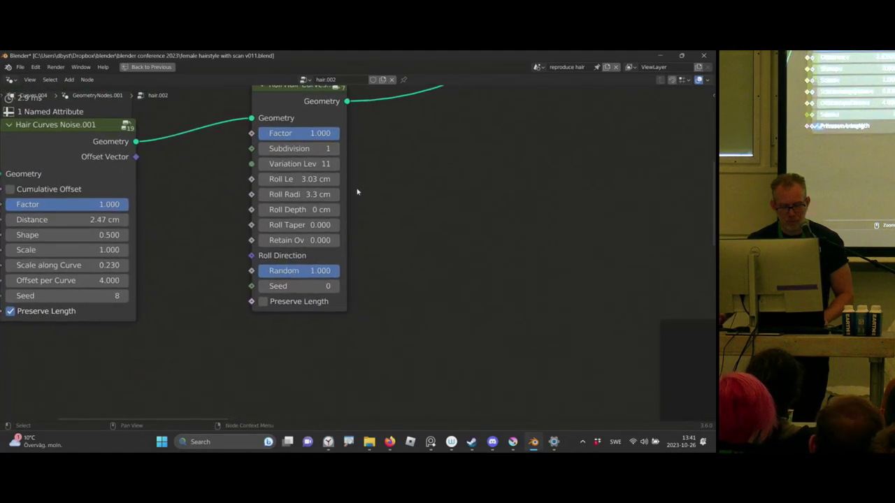
scroll(319, 202, "down", 3)
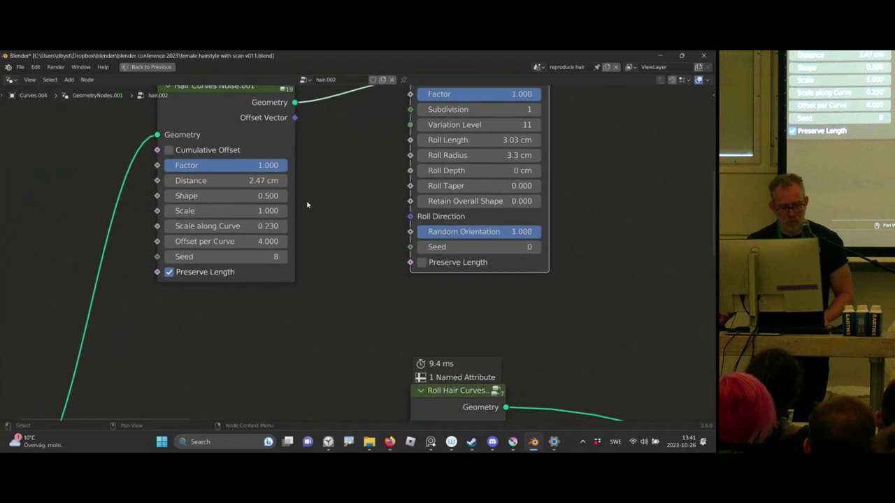
- Set the duplicated Hair Curves Noise node's Seed to 40
key("ctrl+space")
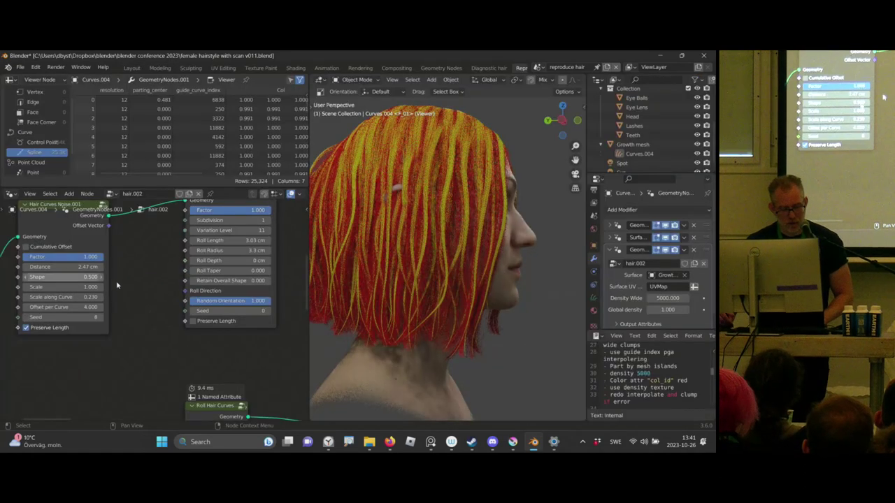
middle_click_drag(74, 256, 138, 255)
middle_click_drag(191, 238, 191, 255)
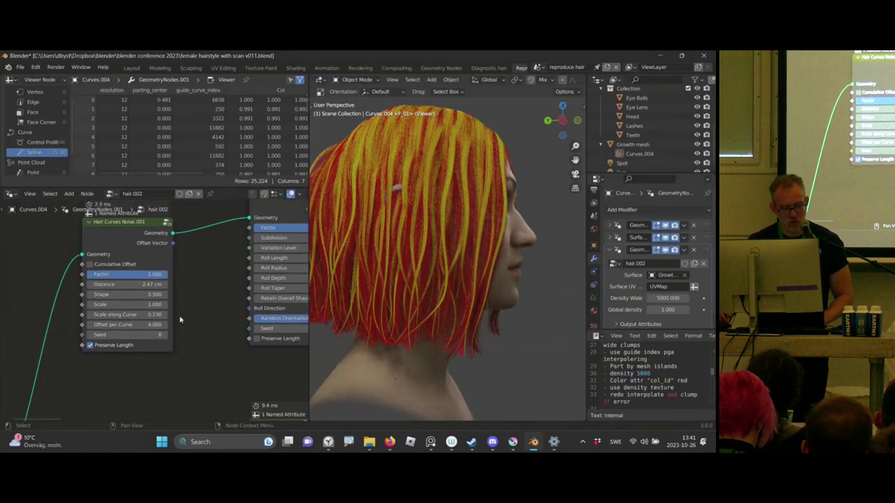
left_click_drag(143, 335, 143, 335)
- Set the duplicated Hair Curves Noise node's Scale along Curve to 0.320
scroll(199, 211, "up", 2)
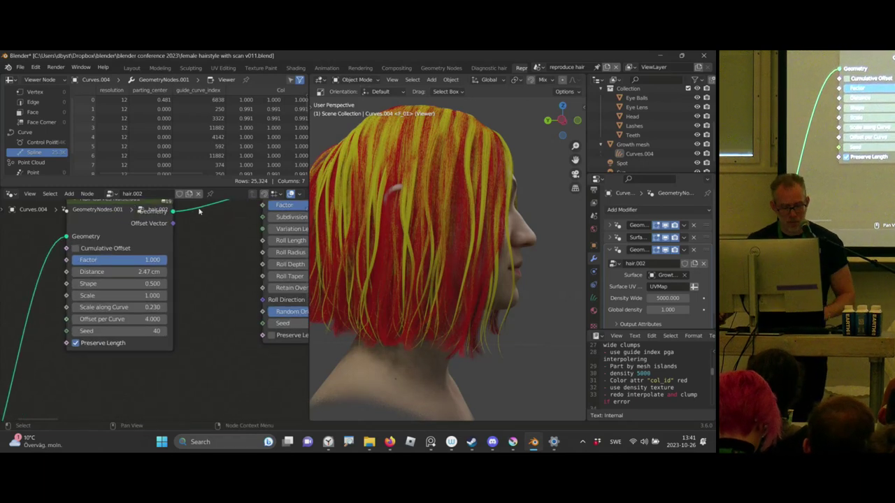
scroll(186, 265, "up", 3)
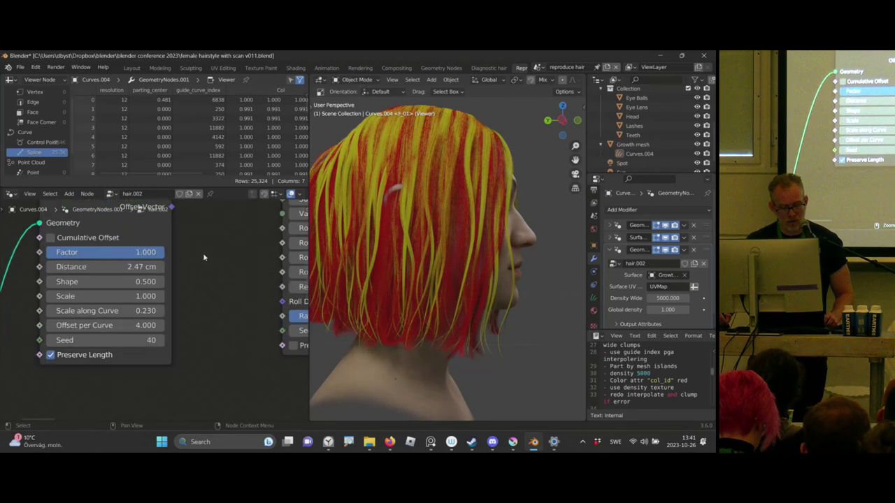
middle_click_drag(198, 262, 198, 264)
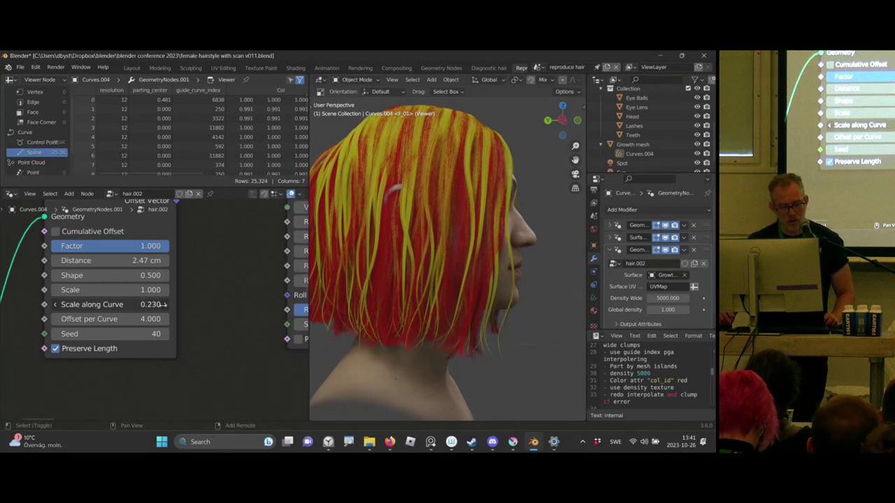
left_click_drag(143, 311, 150, 311, "shift")
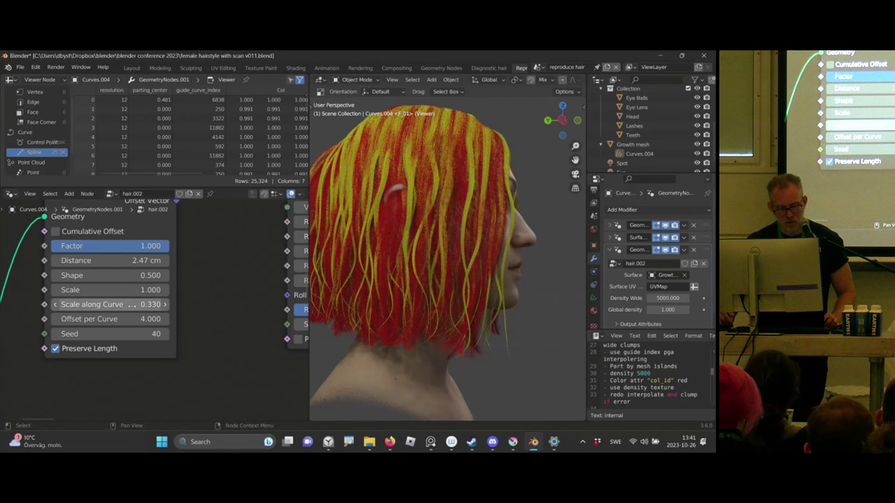
double_click(135, 304)
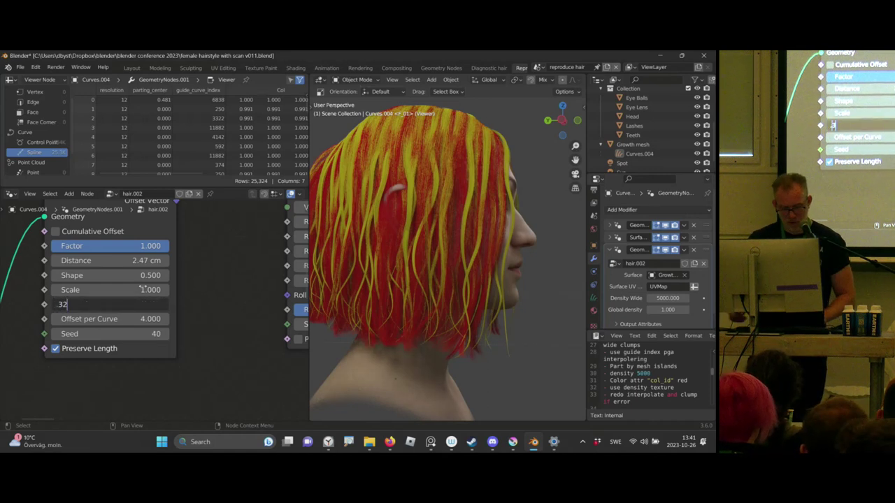
type(".32")
key("Return")
- Examine the hair from the front and the Guide Index link into the yellow wide clumps branch's Clump Hair Curves node
key("ctrl+space")
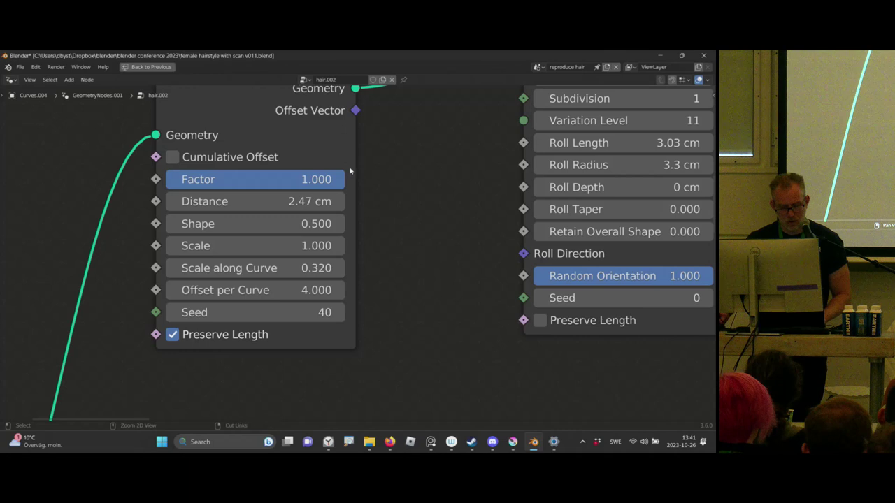
scroll(357, 248, "down", 20)
middle_click_drag(399, 208, 166, 235)
scroll(550, 244, "up", 9)
middle_click_drag(289, 303, 314, 257)
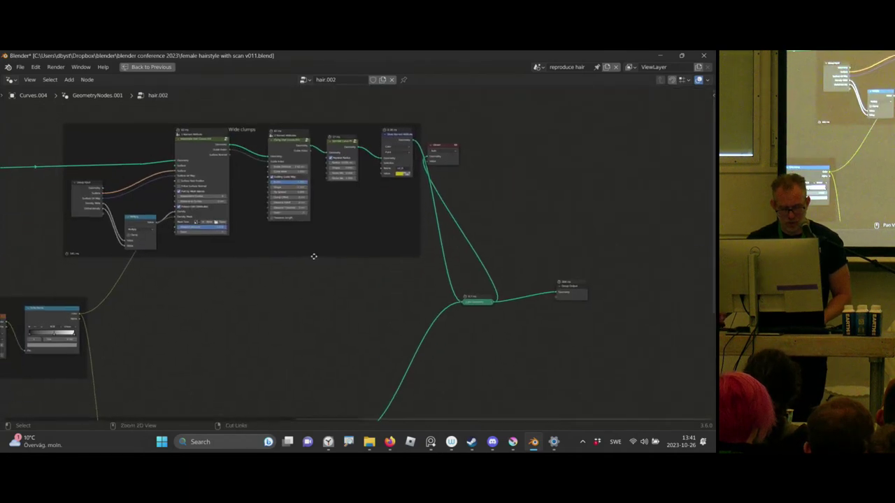
scroll(285, 219, "up", 3)
key("ctrl+space")
scroll(160, 298, "up", 2)
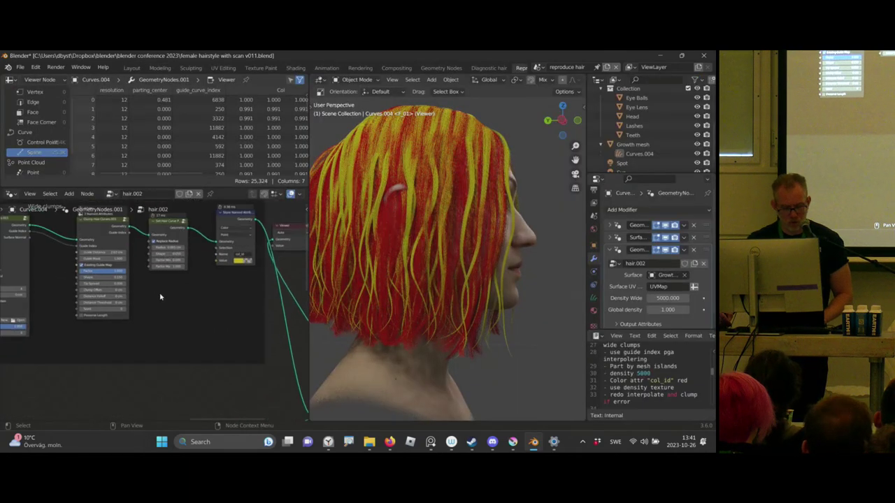
scroll(161, 297, "up", 3)
middle_click_drag(397, 171, 325, 181)
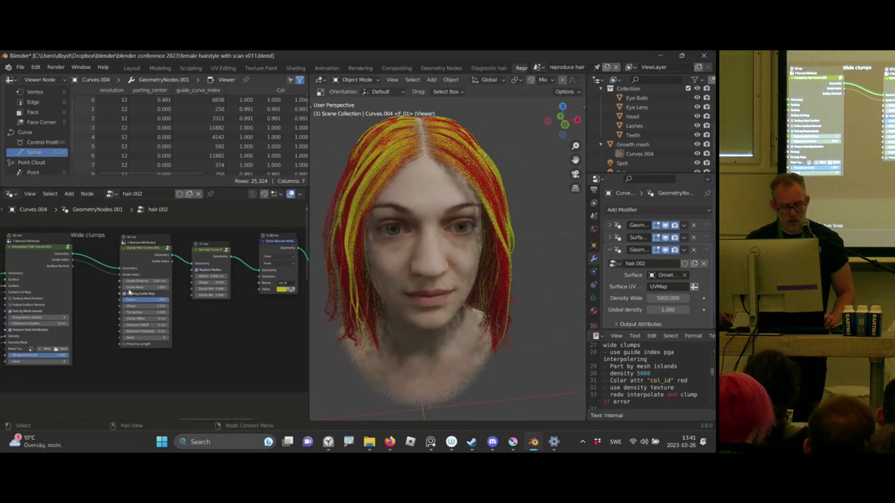
scroll(114, 301, "up", 3)
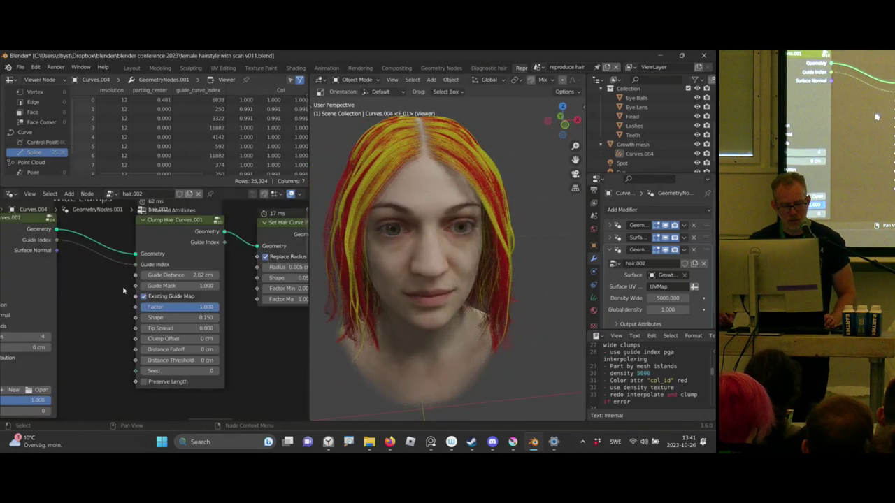
middle_click_drag(123, 289, 132, 284)
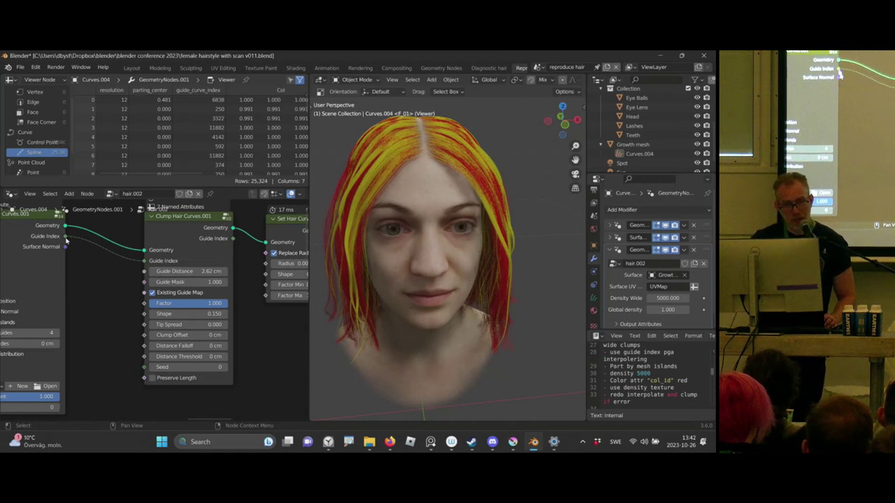
mouse_move(67, 241)
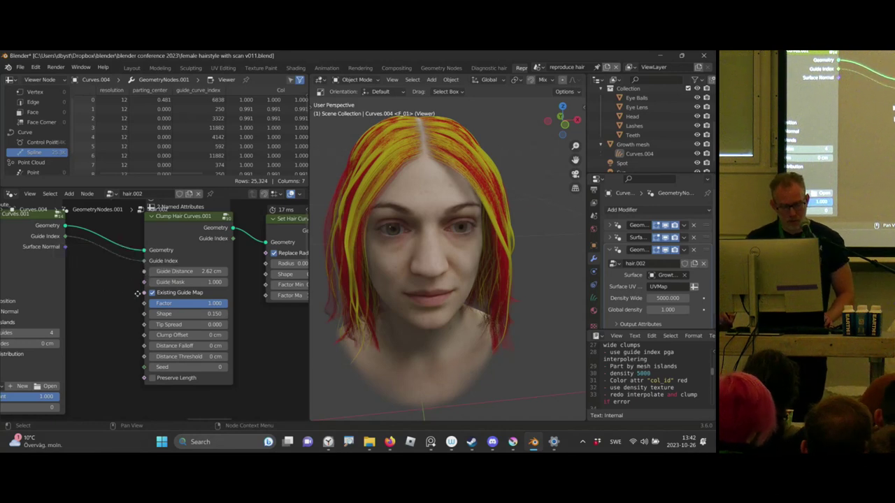
middle_click_drag(138, 293, 146, 294)
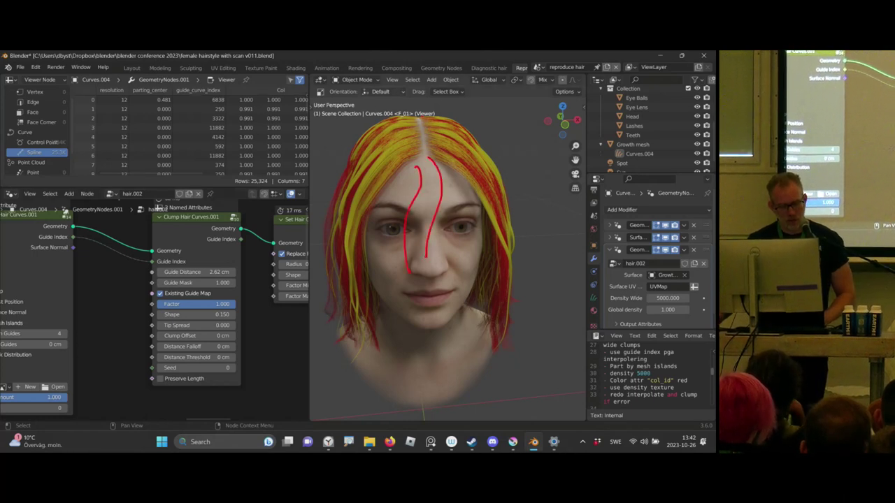
key("Escape")
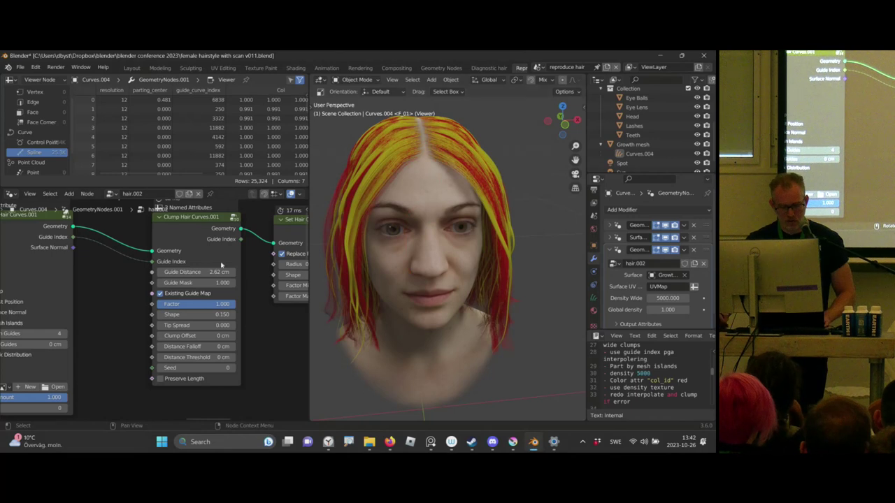
- Move the reroute point on the geometry link feeding the yellow wide clumps branch farther away from its Interpolate Hair Curves node
middle_click_drag(125, 299, 161, 267)
middle_click_drag(56, 279, 190, 270)
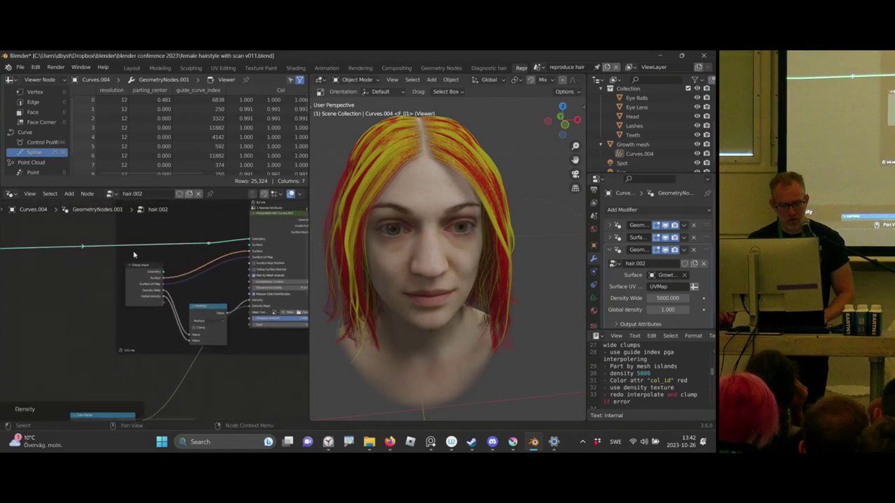
key("g")
left_click(34, 246)
middle_click_drag(171, 241, 138, 242)
middle_click_drag(347, 238, 409, 234)
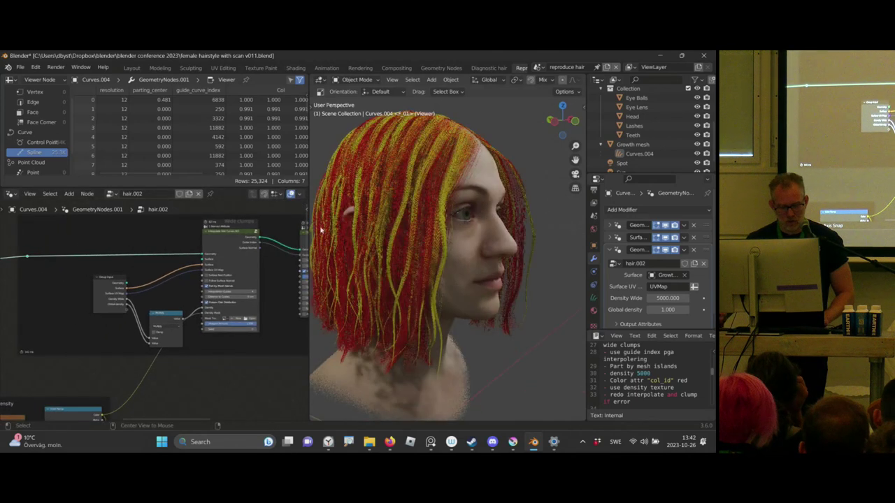
- Duplicate the yellow wide clumps branch's Group Input and Interpolate Hair Curves nodes and insert the copy upstream on the geometry link
middle_click_drag(163, 263, 158, 250)
scroll(158, 250, "down", 2)
scroll(158, 249, "up", 1)
left_click(120, 281)
left_click(205, 232)
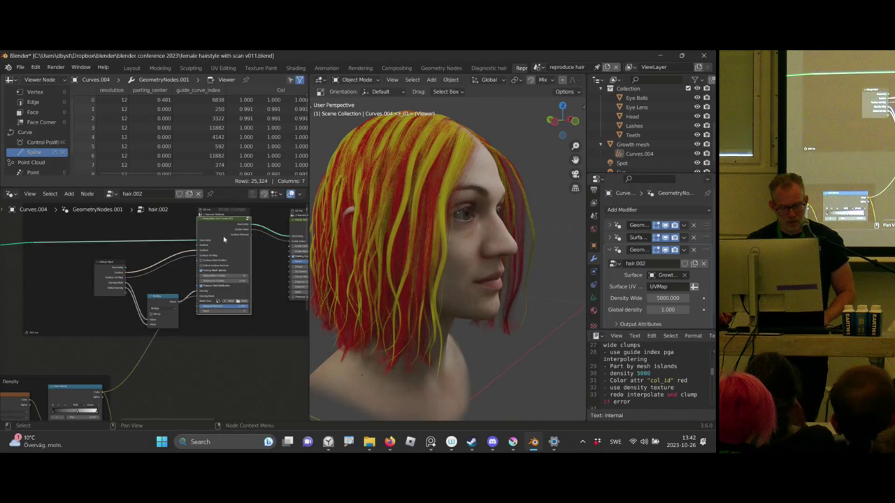
key("shift+d")
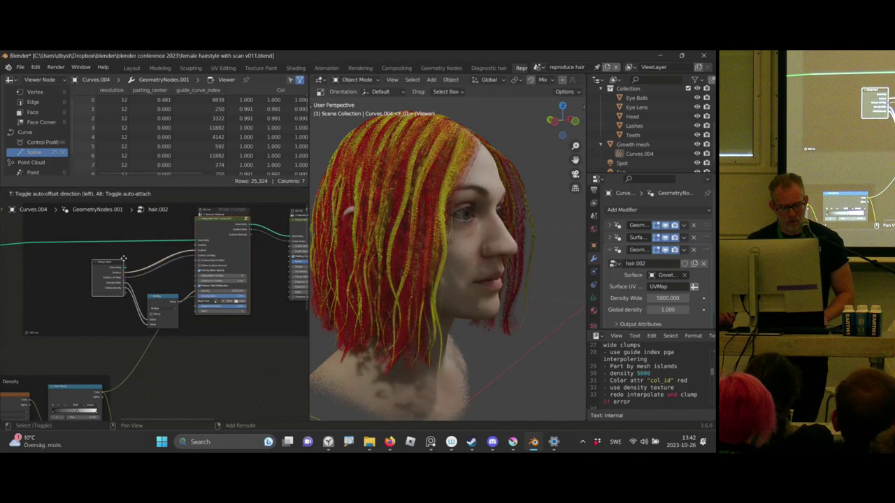
left_click(56, 239)
middle_click_drag(41, 262, 187, 254)
scroll(169, 246, "up", 1)
left_click_drag(182, 237, 255, 233)
middle_click_drag(259, 224, 267, 218)
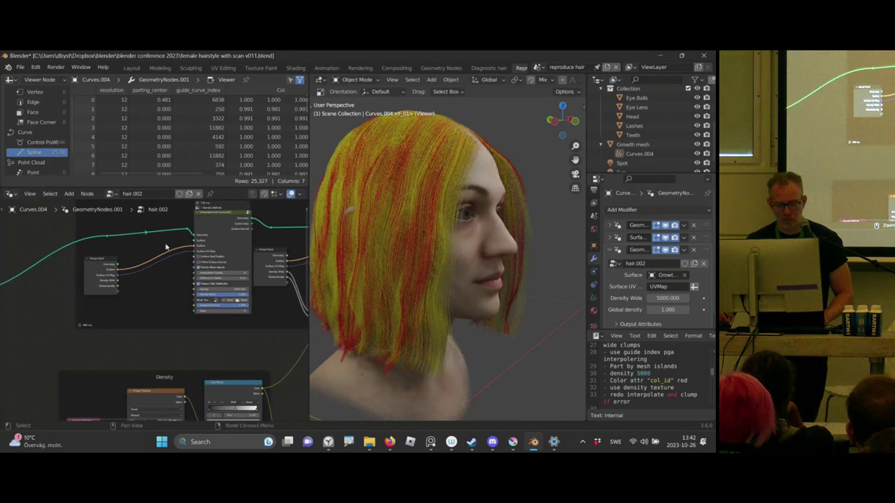
- Preview the geometry output of the duplicated Interpolate Hair Curves node through the Viewer
middle_click_drag(166, 247, 176, 234)
middle_click_drag(176, 234, 135, 221, "ctrl")
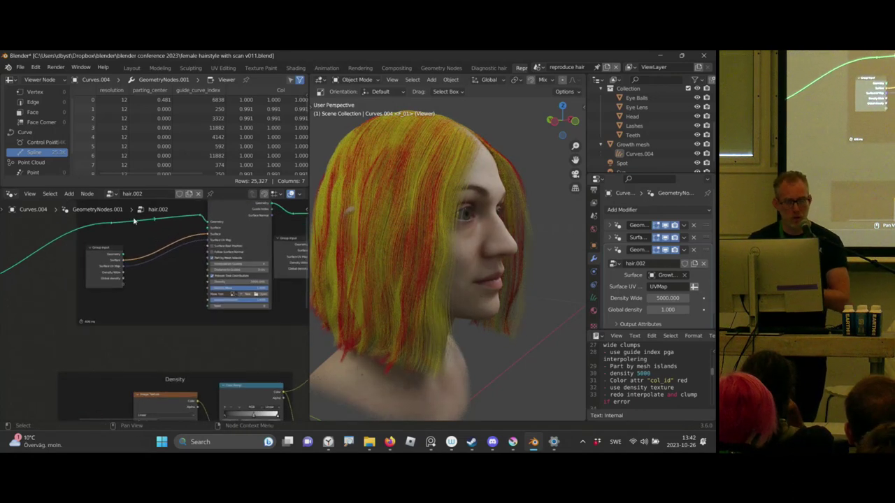
scroll(184, 268, "up", 4)
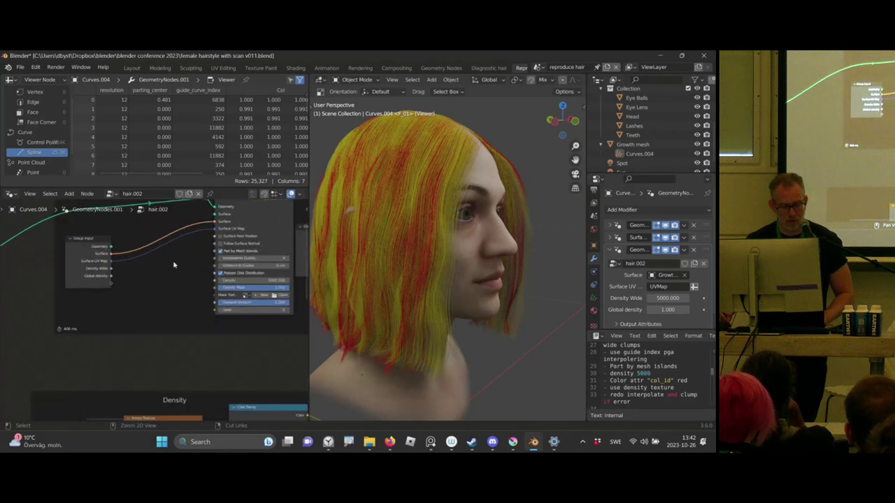
scroll(149, 268, "up", 3)
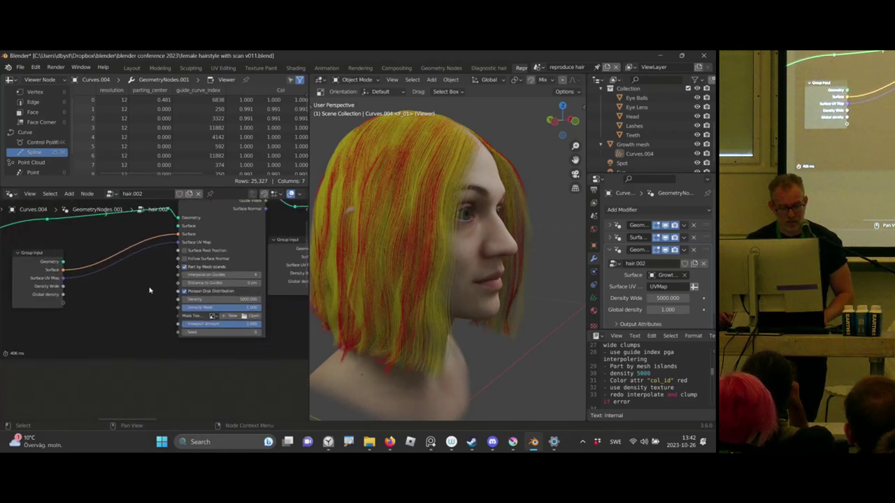
middle_click_drag(228, 202, 210, 247)
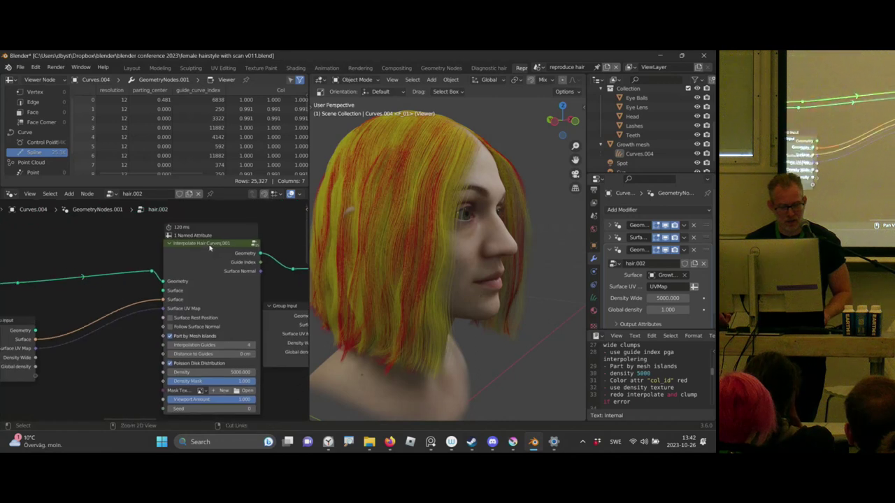
left_click(210, 257, "ctrl+shift")
- Set the duplicated Interpolate Hair Curves node's Density to 500 and reduce it gradually to 377.200
middle_click_drag(123, 315, 144, 291)
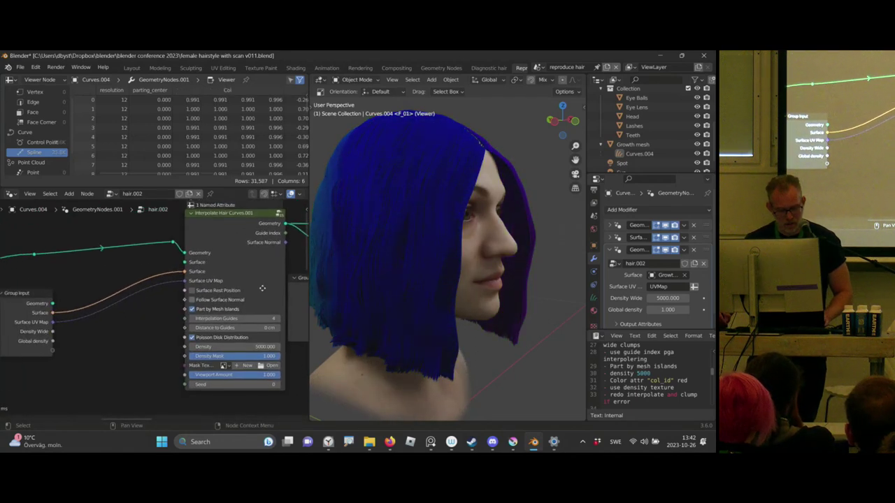
scroll(252, 294, "up", 1)
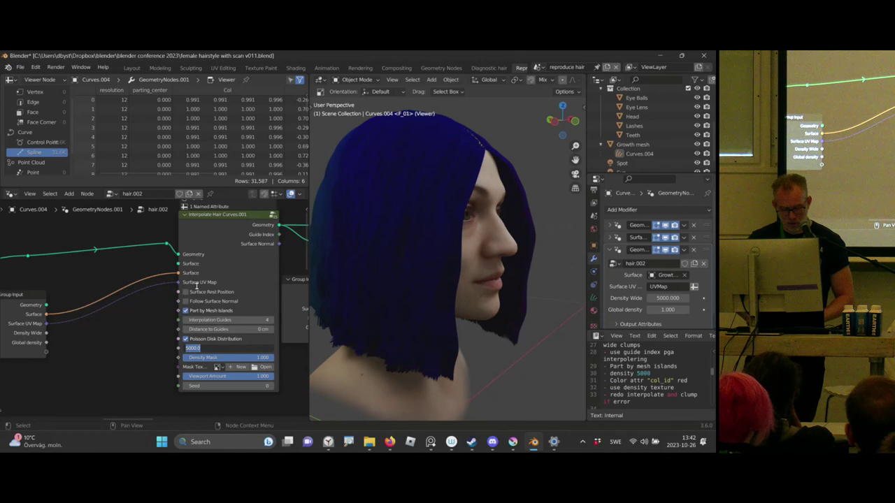
type("500")
key("Return")
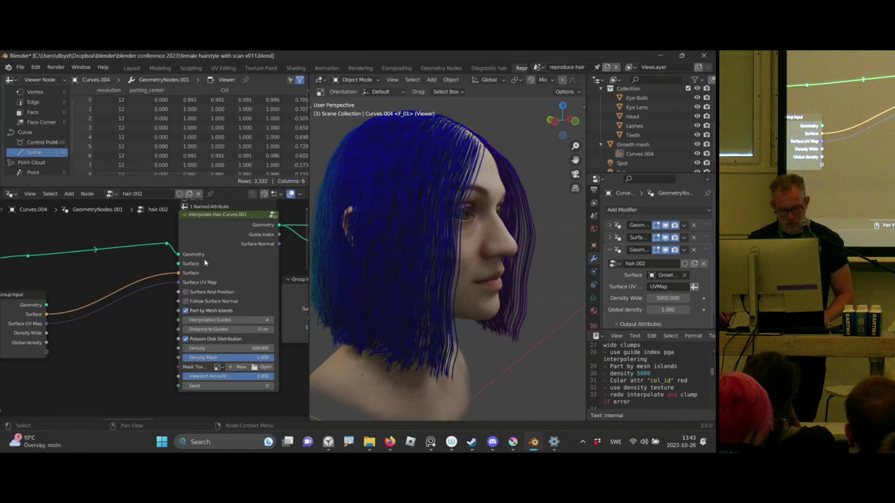
left_click_drag(233, 351, 203, 357)
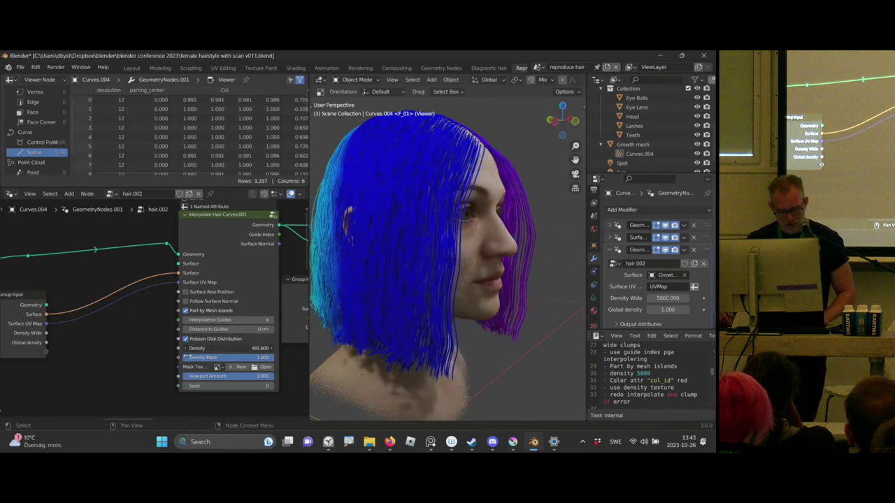
left_click_drag(2, 375, 1, 375)
left_click_drag(226, 351, 2, 394)
middle_click_drag(219, 270, 77, 284)
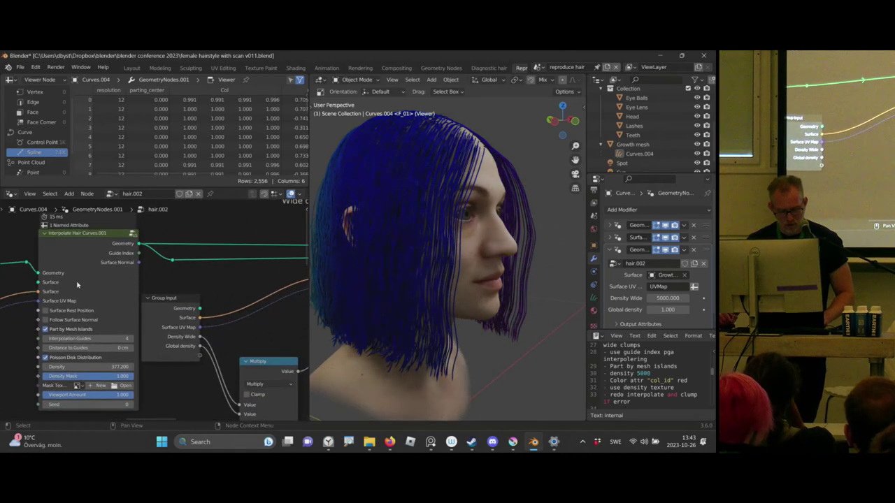
- Delete the Viewer node beyond the end of the yellow wide clumps branch
middle_click_drag(192, 280, 227, 281)
middle_click_drag(199, 297, 190, 378, "ctrl")
middle_click_drag(272, 269, 53, 283)
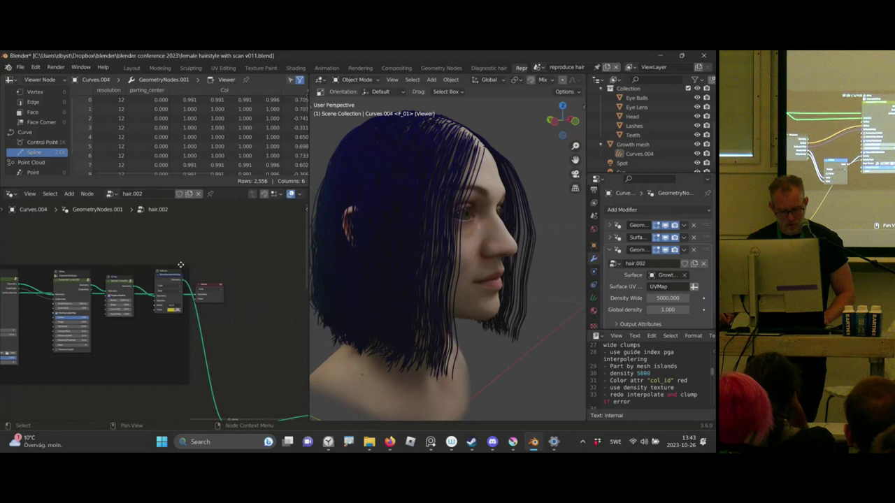
middle_click_drag(180, 264, 142, 262)
key("x")
- Set the upstream Interpolate Hair Curves node's Density in the yellow wide clumps branch to 120.900
middle_click_drag(74, 324, 252, 319)
middle_click_drag(179, 364, 179, 312, "ctrl")
middle_click_drag(182, 313, 307, 315)
middle_click_drag(132, 354, 136, 383, "ctrl")
middle_click_drag(163, 342, 186, 317)
left_click_drag(248, 315, 123, 321)
left_click_drag(63, 329, 234, 322)
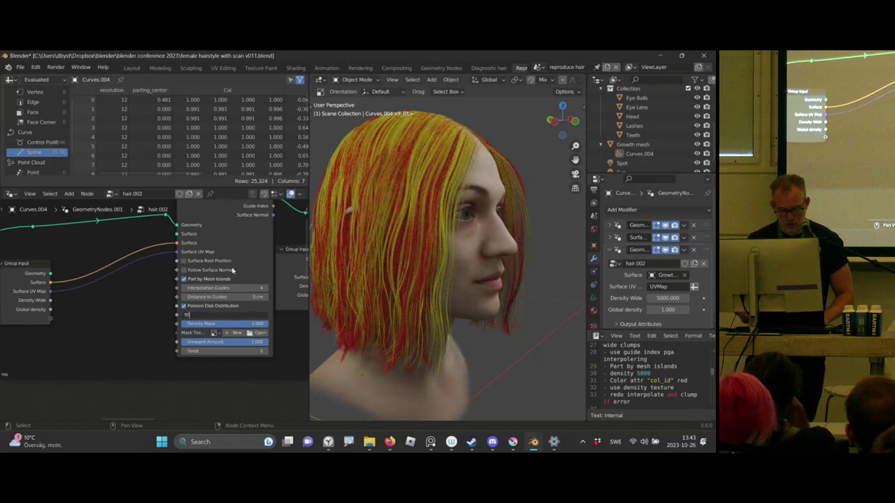
key("Return")
left_click_drag(239, 314, 437, 308)
left_click_drag(521, 311, 531, 312)
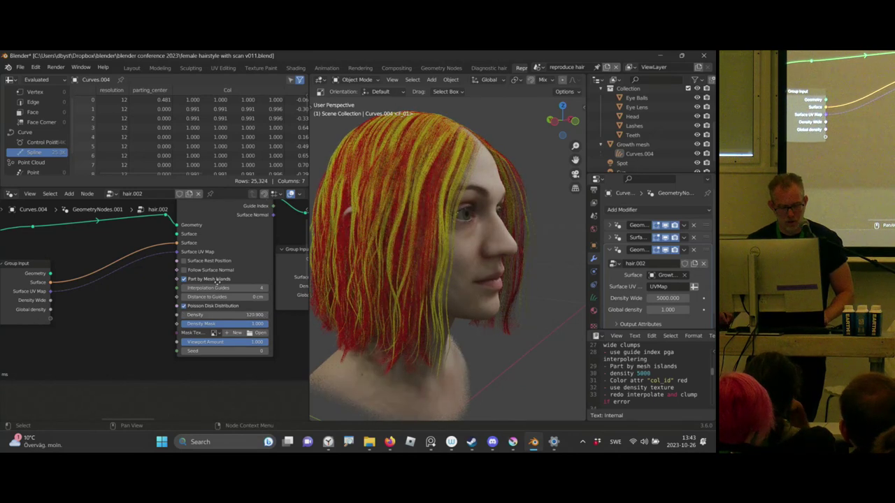
- Examine the yellow branch through to the Join Geometry node, the remaining tasks in the text notes and the hair from the front
middle_click_drag(304, 233, 198, 247)
scroll(171, 321, "down", 8)
middle_click_drag(295, 270, 91, 280)
middle_click_drag(301, 256, 141, 218)
scroll(202, 313, "down", 3)
scroll(202, 314, "up", 3)
middle_click_drag(201, 314, 189, 282)
scroll(643, 368, "down", 2)
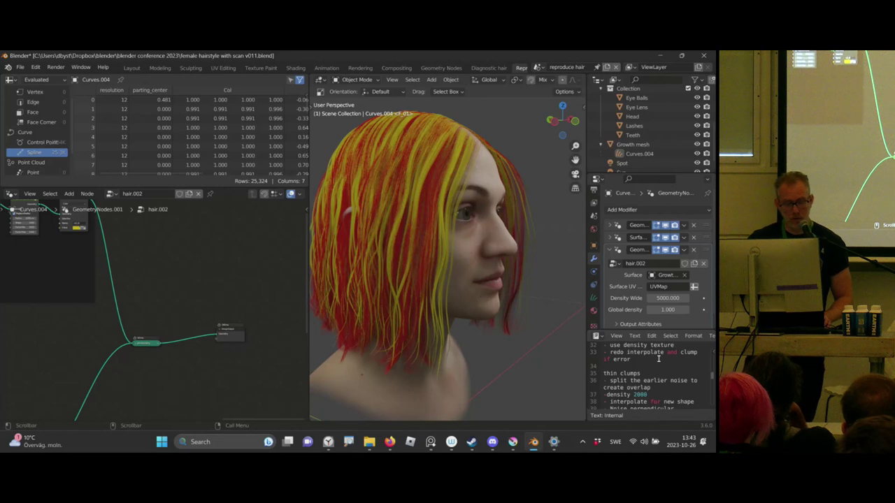
scroll(643, 387, "down", 3)
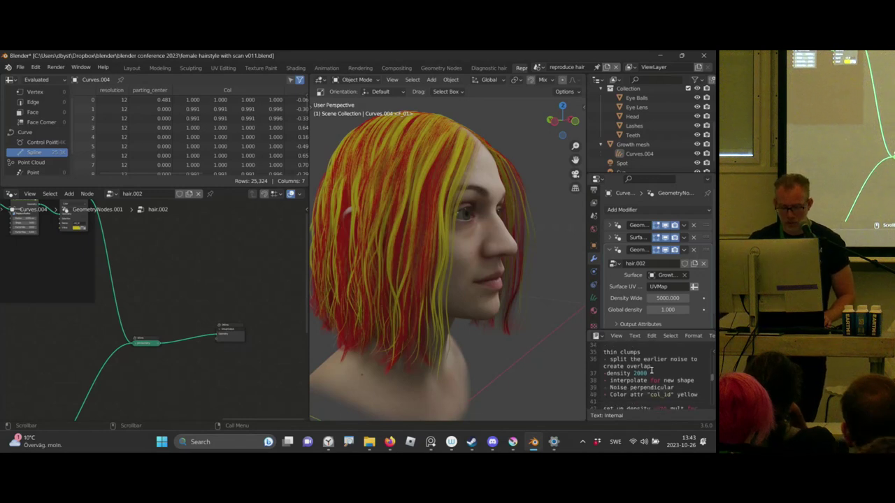
scroll(650, 360, "down", 1)
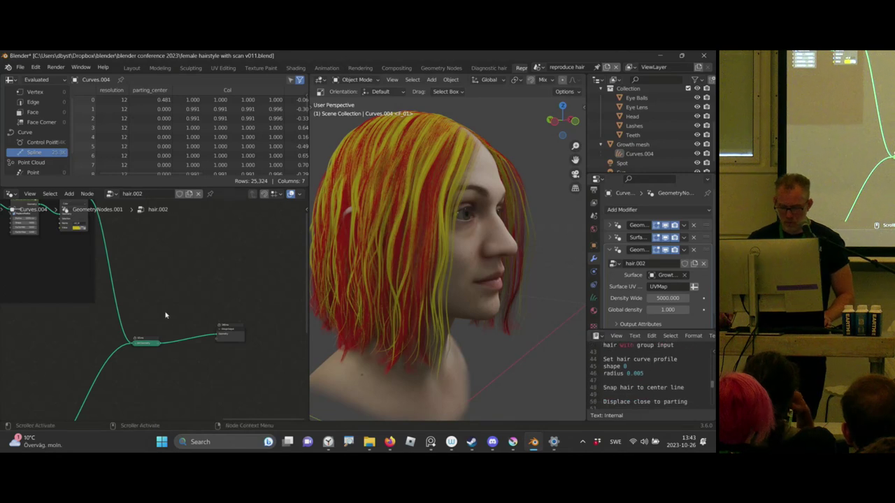
scroll(670, 352, "down", 1)
middle_click_drag(516, 336, 412, 192)
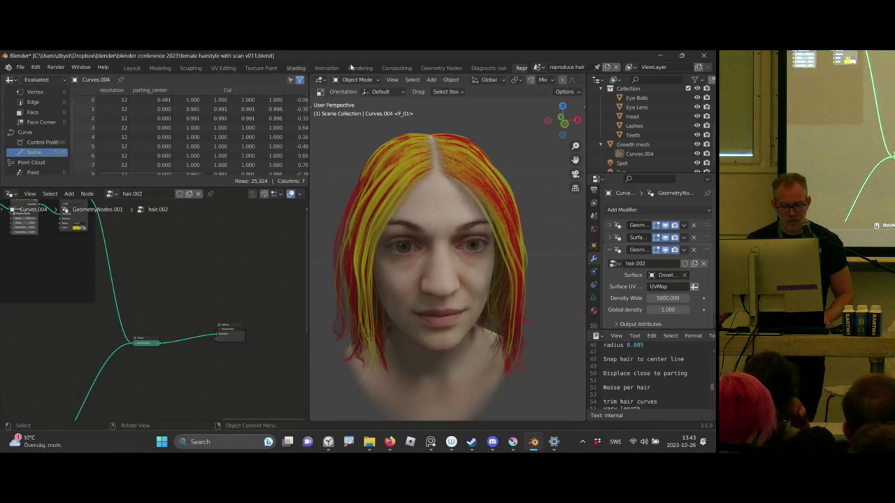
- Connect the Red hair material's Mix Shader to the Material Output in the Shading workspace and return to the Reproduce hair workspace
left_click(295, 68)
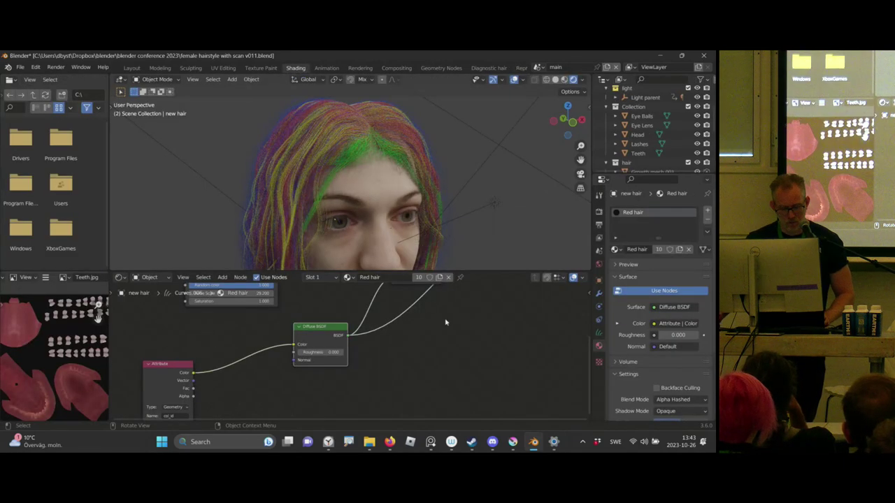
left_click(314, 365, "ctrl+shift")
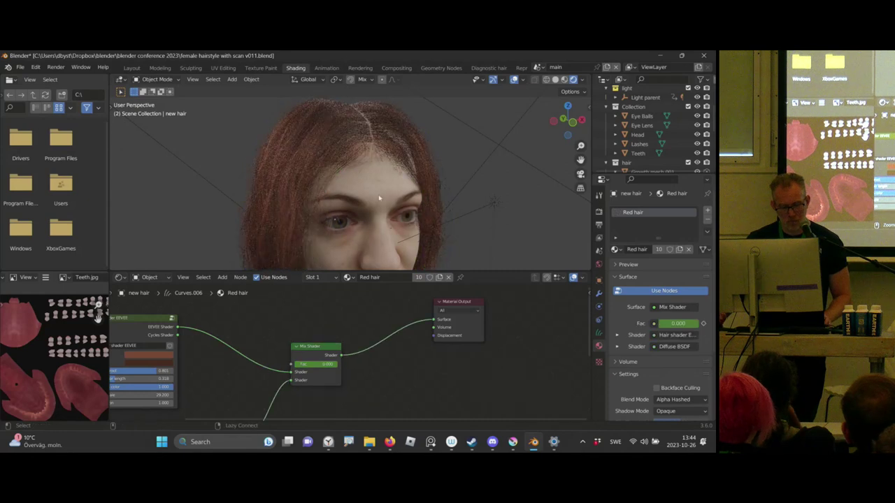
scroll(493, 68, "down", 3)
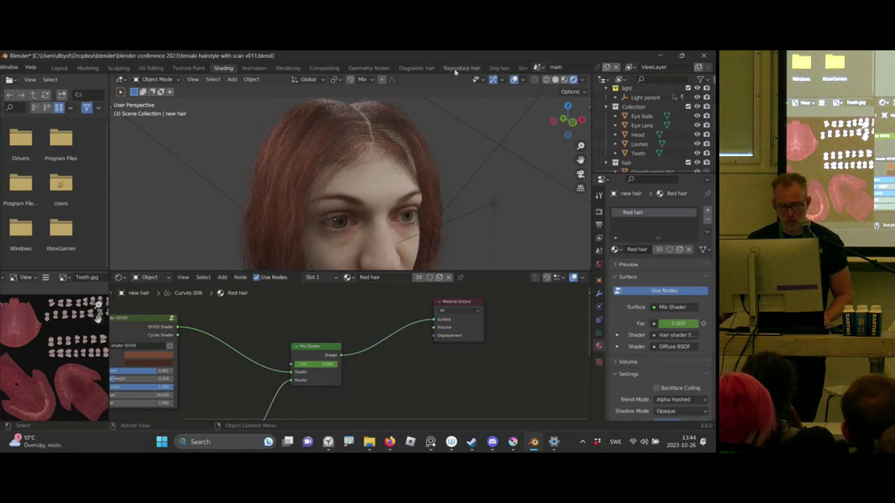
left_click(462, 68)
- Move the Group Output farther from Join Geometry and insert a Snap hair to parting edges node on the link between them
middle_click_drag(193, 266, 142, 218)
scroll(148, 231, "up", 1)
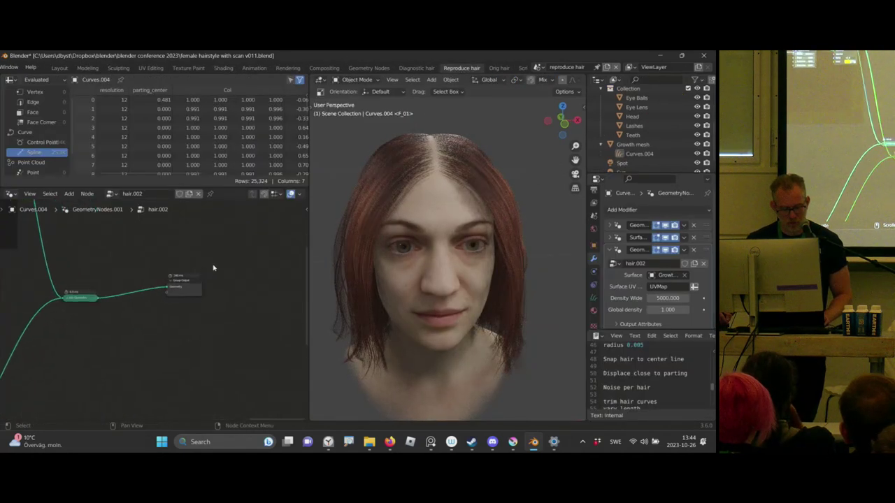
left_click_drag(170, 289, 262, 307)
left_click(187, 286)
key("shift+a")
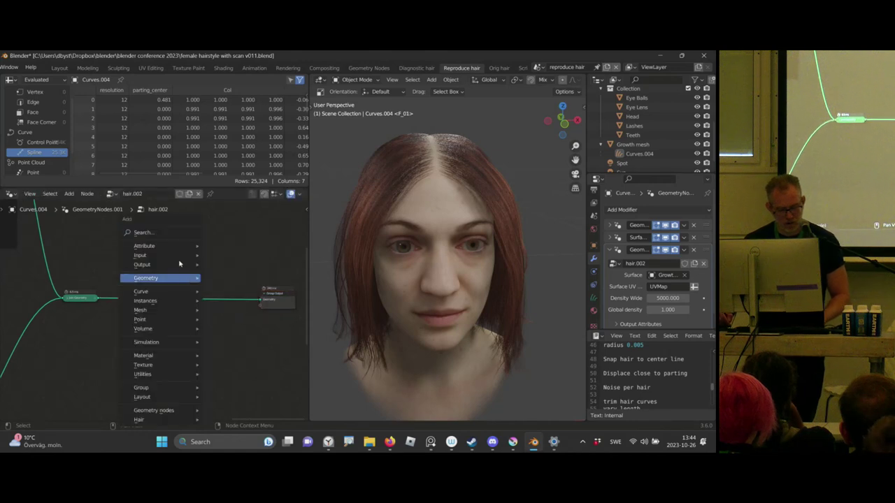
type("bystedt")
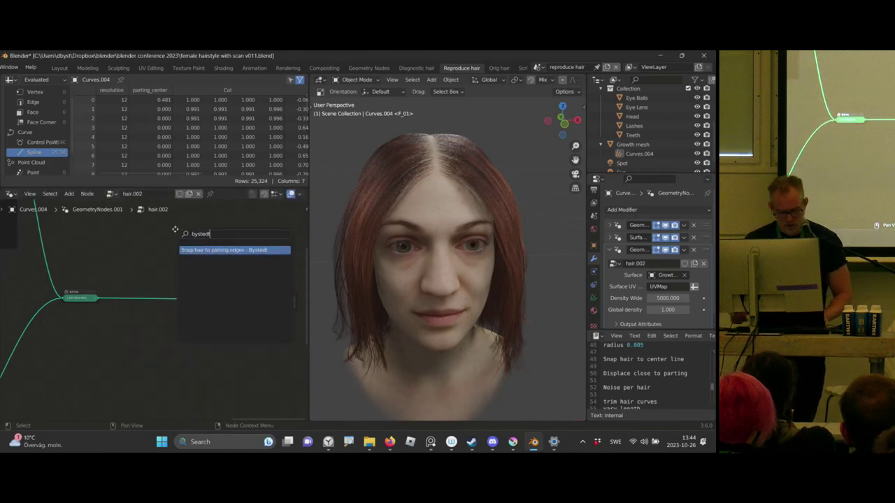
key("Return")
left_click(165, 287)
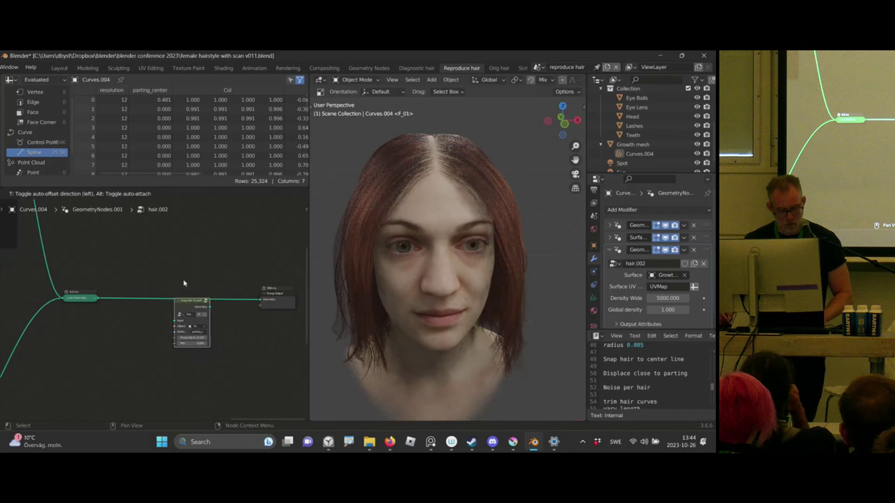
middle_click_drag(168, 288, 214, 280, "ctrl")
middle_click_drag(188, 229, 227, 299, "ctrl")
- Widen the Snap hair to parting edges node so its fields are easier to read
left_click_drag(209, 277, 249, 277)
middle_click_drag(250, 277, 200, 271)
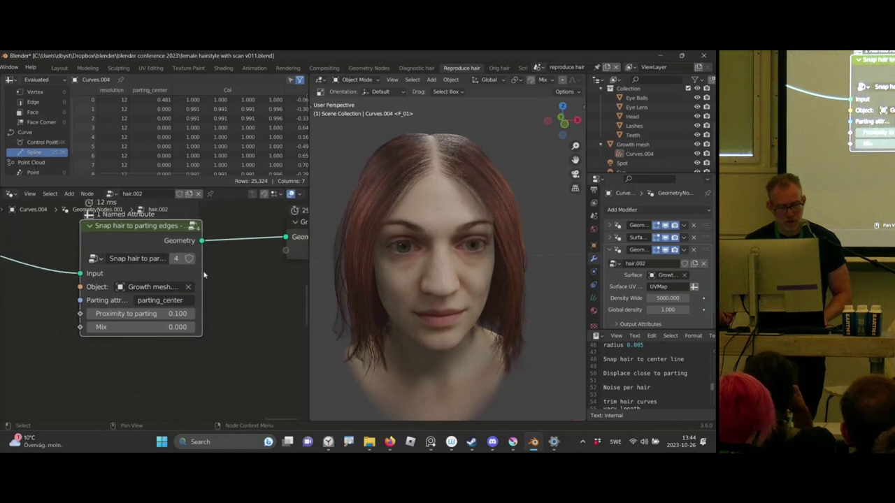
left_click_drag(200, 274, 211, 274)
- Mark the head's centre parting and the hair beside it with red strokes and clear the marks
mouse_move(209, 242)
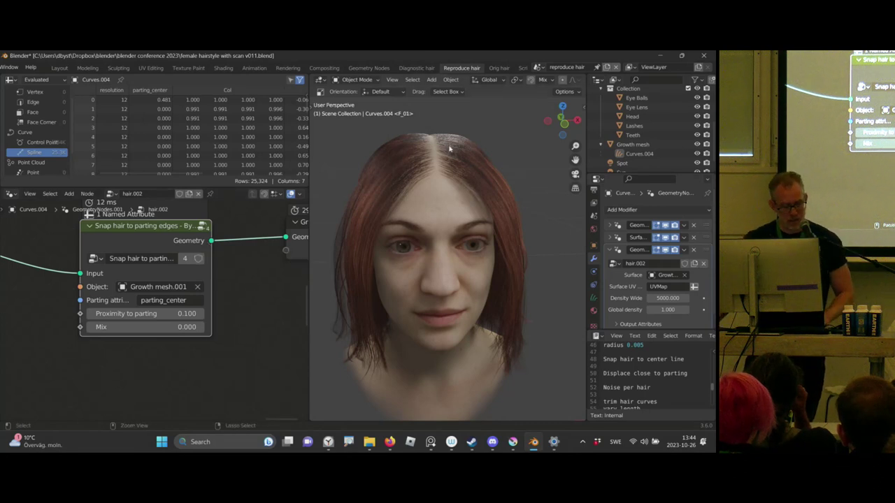
left_click_drag(432, 135, 439, 174)
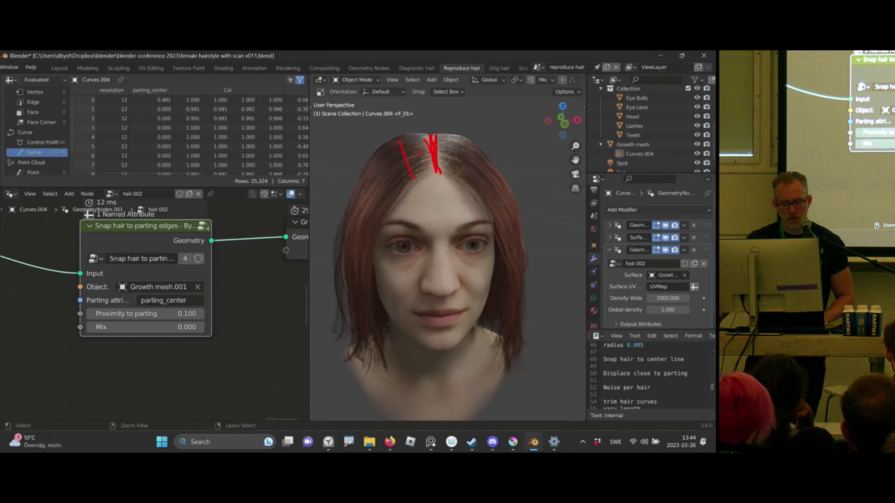
key("Escape")
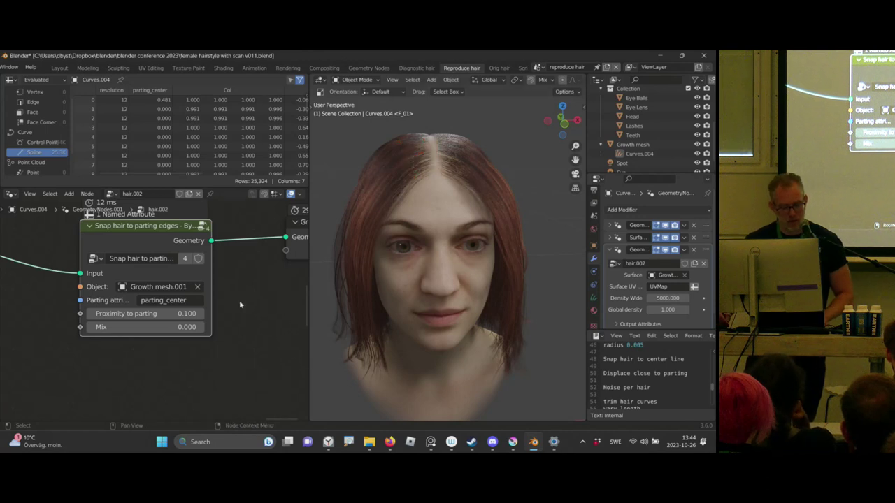
- Set the Snap hair to parting edges node's Mix to 0.800
scroll(239, 305, "up", 1)
left_click_drag(140, 326, 165, 328)
middle_click_drag(228, 295, 212, 301)
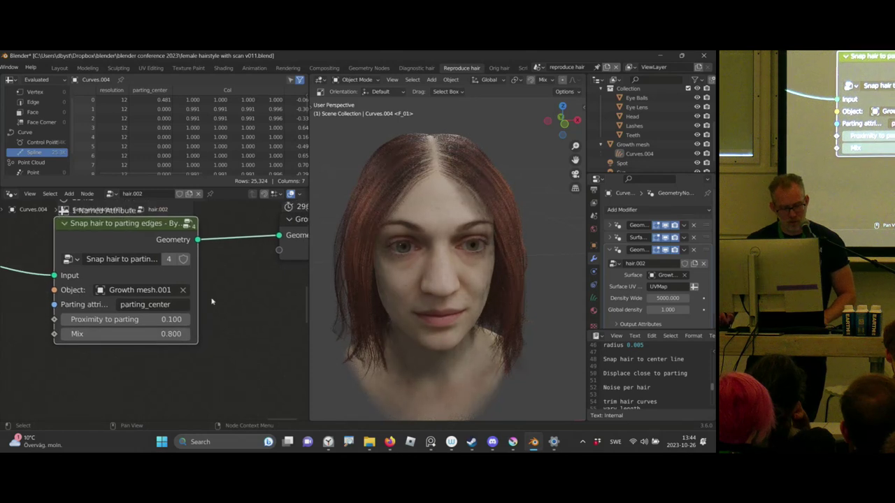
- Replace the Snap hair to parting edges node's Object with Growth mesh
left_click(183, 290)
left_click(162, 286)
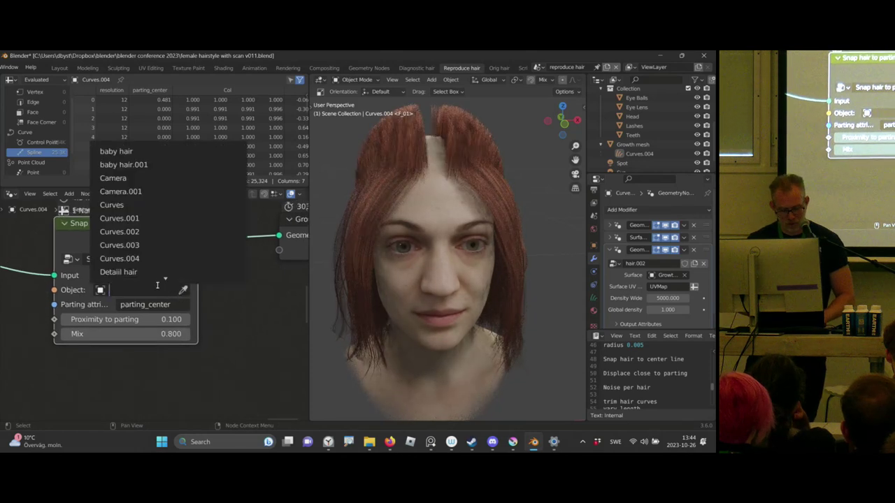
type("grow")
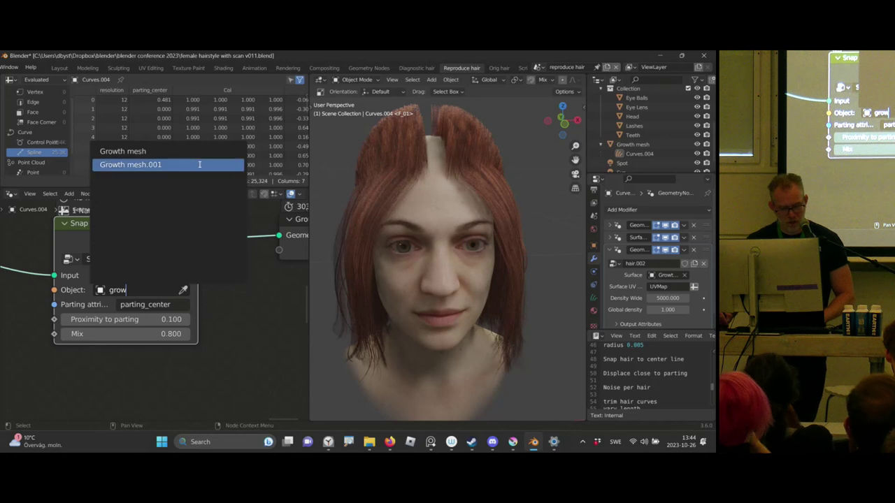
left_click(175, 151)
- Set the Snap hair to parting edges node's Mix to 1.000
middle_click_drag(233, 285, 225, 271)
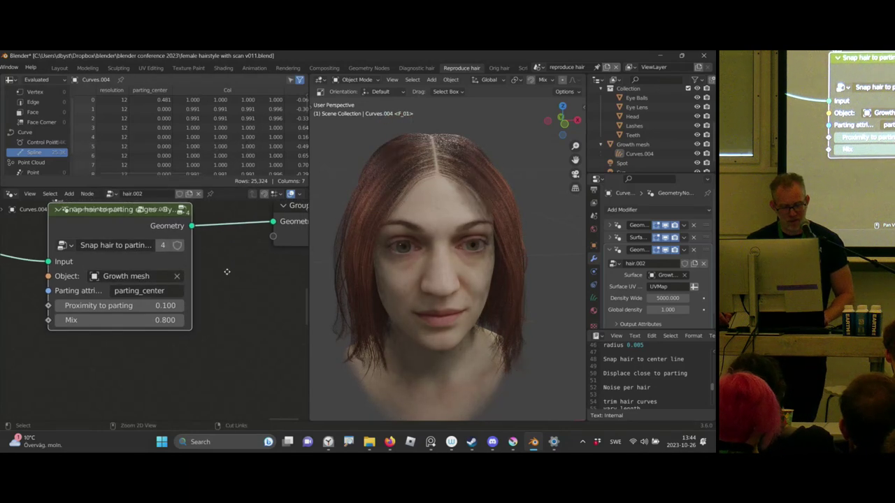
scroll(144, 309, "up", 3)
left_click_drag(119, 323, 21, 350)
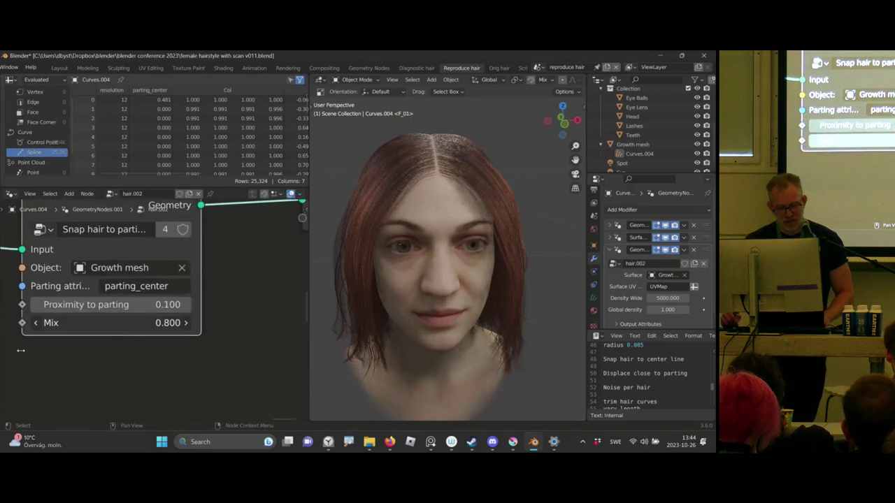
left_click(153, 317)
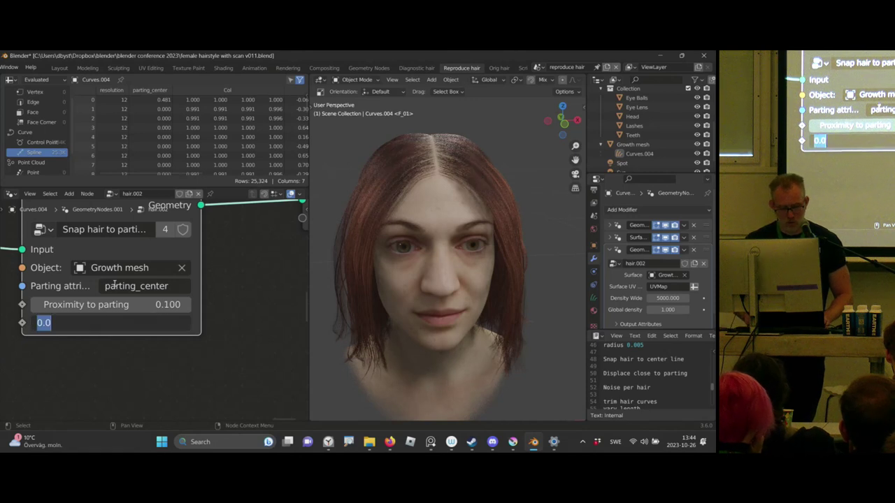
type("1")
key("Return")
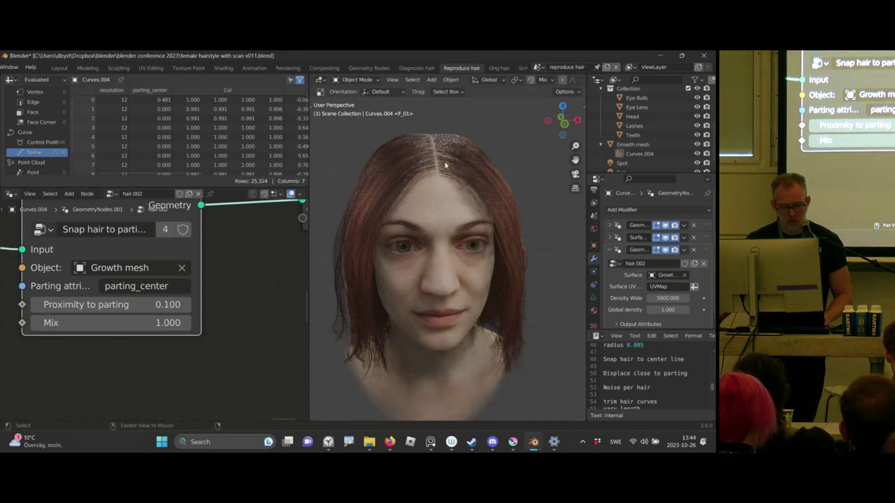
- Switch the viewport to solid shading and examine the centre parting up close from above
key("z")
left_click(515, 197)
scroll(475, 191, "up", 2)
mouse_move(475, 191)
middle_mouse_down()
mouse_move(494, 194)
mouse_move(470, 188)
mouse_move(458, 198)
middle_mouse_up()
scroll(459, 199, "up", 1)
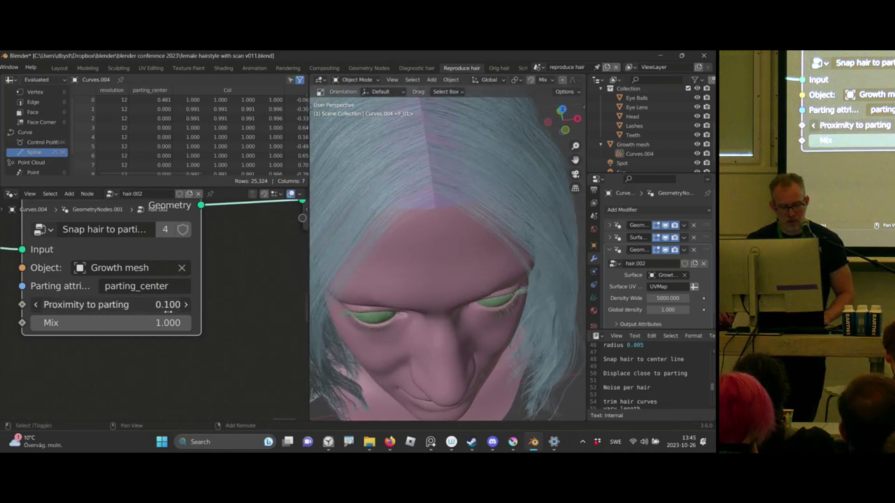
- Set the Snap hair to parting edges node's Proximity to parting to 0.15
left_click_drag(223, 285, 167, 305, "shift")
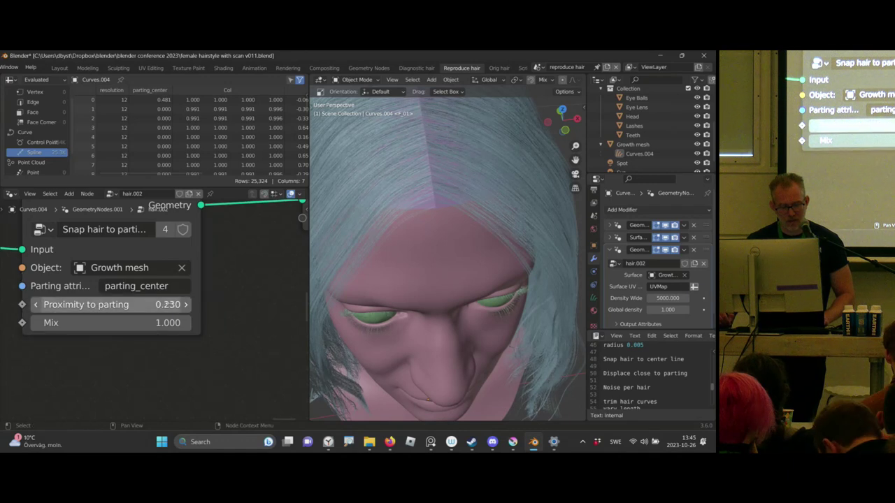
left_click(168, 304)
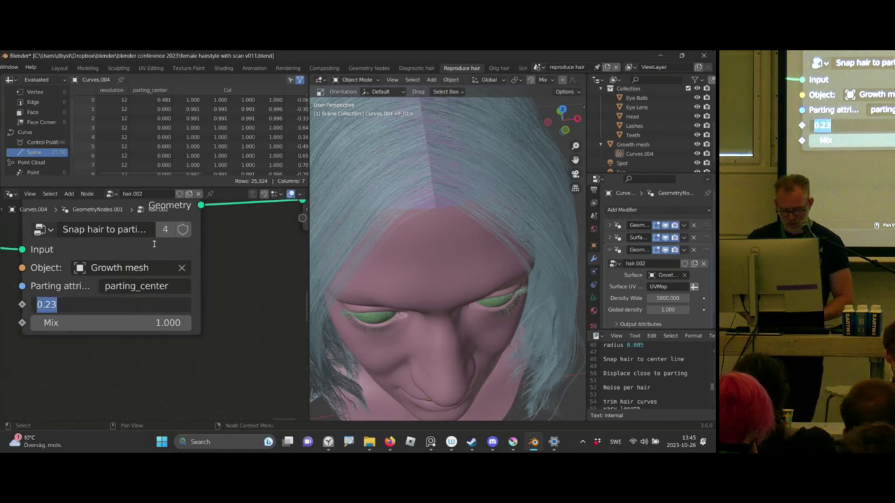
type(".15")
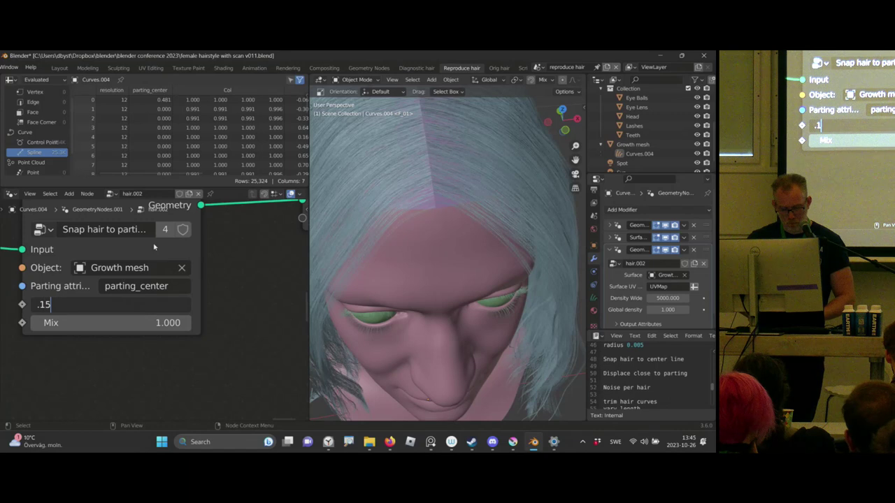
key("Return")
- Move the Group Output node horizontally away from the Snap hair to parting edges node to make room for more nodes
middle_click_drag(245, 259, 244, 279, "ctrl")
middle_click_drag(255, 257, 175, 296)
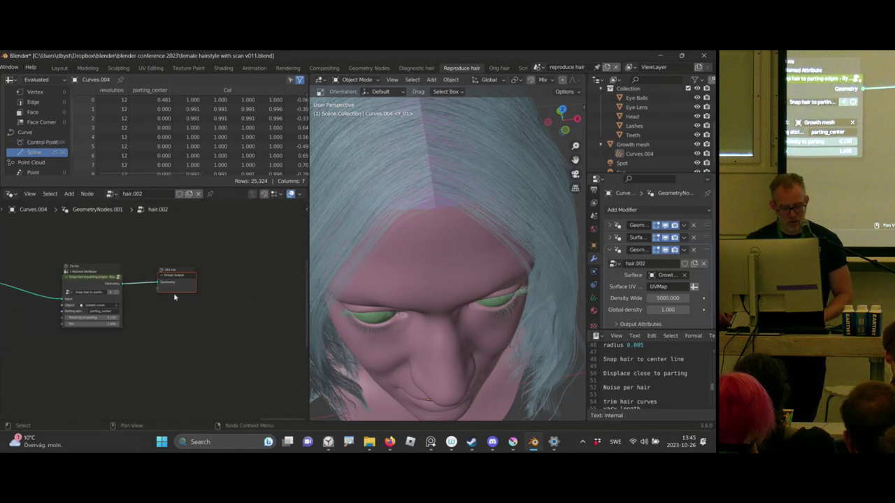
key("g")
key("x")
left_click(230, 301)
middle_click_drag(244, 298, 214, 294)
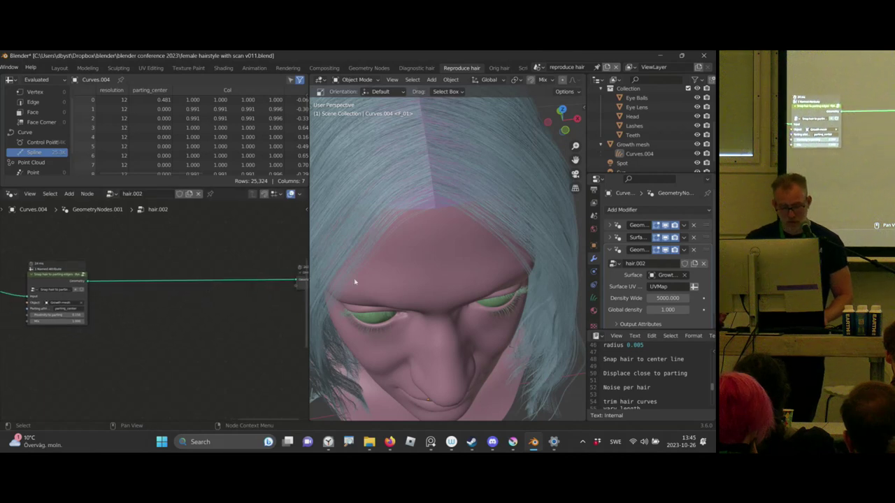
middle_click_drag(451, 278, 444, 203)
middle_click_drag(210, 284, 186, 289)
left_click(193, 275)
key("g")
key("x")
left_click(207, 307)
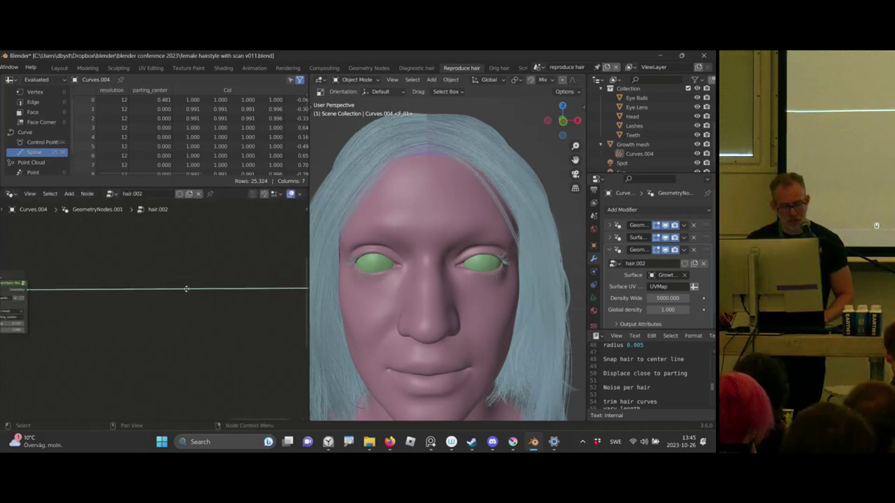
- View the whole head from the front in rendered shading
scroll(186, 289, "up", 1)
mouse_move(413, 210)
middle_mouse_down()
mouse_move(444, 175)
mouse_move(470, 196)
middle_mouse_up()
key("z")
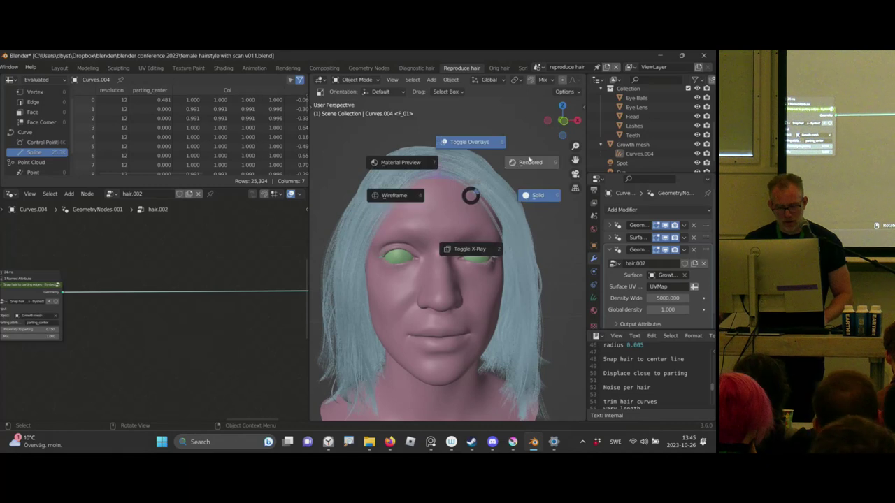
left_click(530, 161)
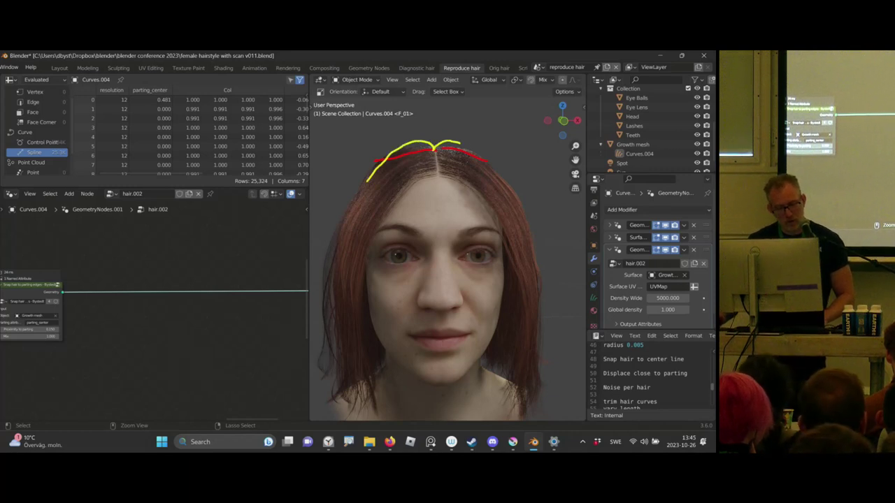
- Add a Displace Hair Curves node on the link between the Snap hair to parting edges node and the Group Output
scroll(140, 270, "down", 2)
key("shift+a")
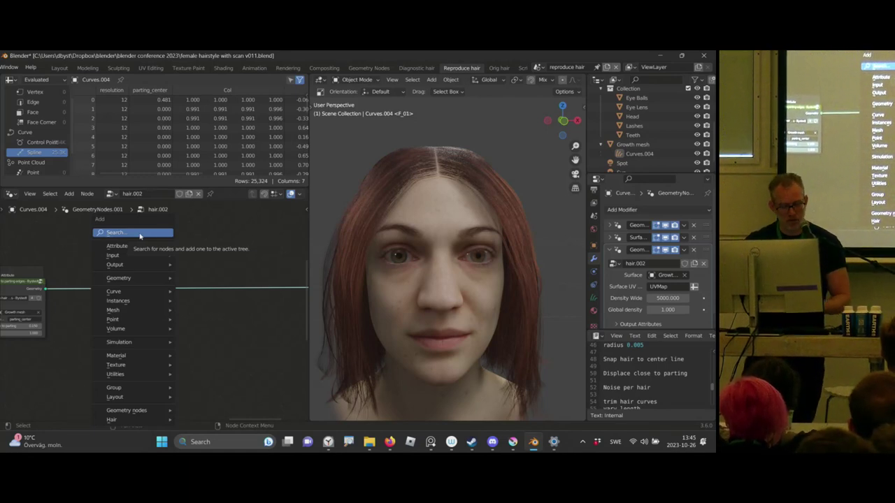
key("shift+a")
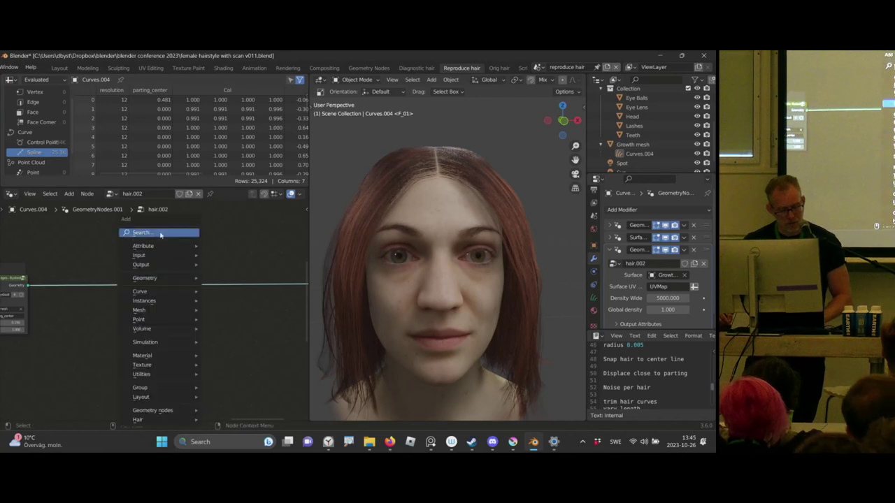
type("defo")
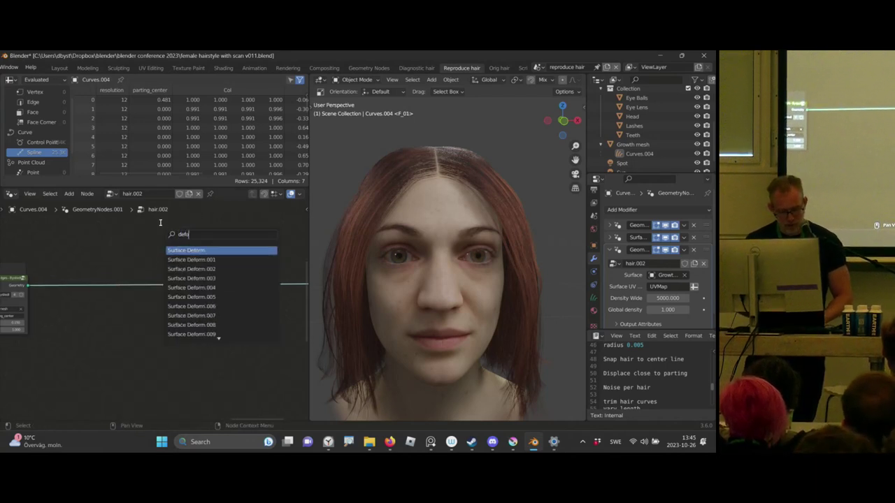
key("BackSpace")
key("BackSpace")
key("BackSpace")
key("BackSpace")
key("BackSpace")
key("BackSpace")
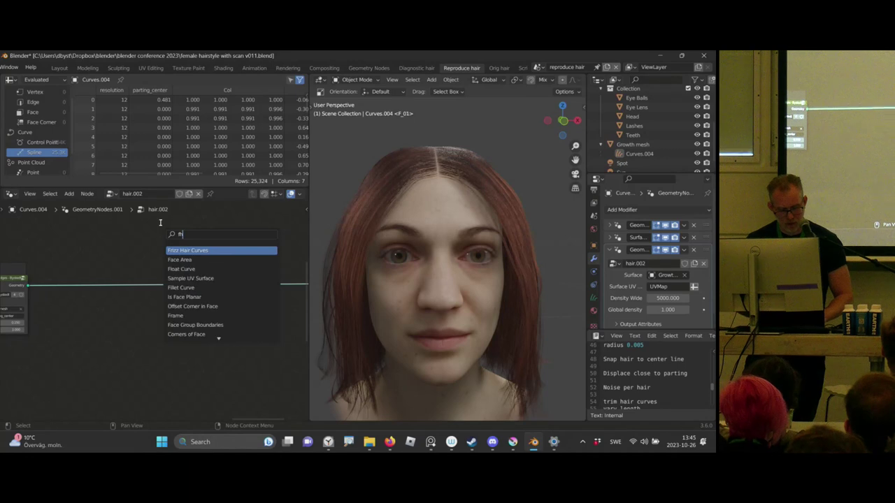
type("hair disp")
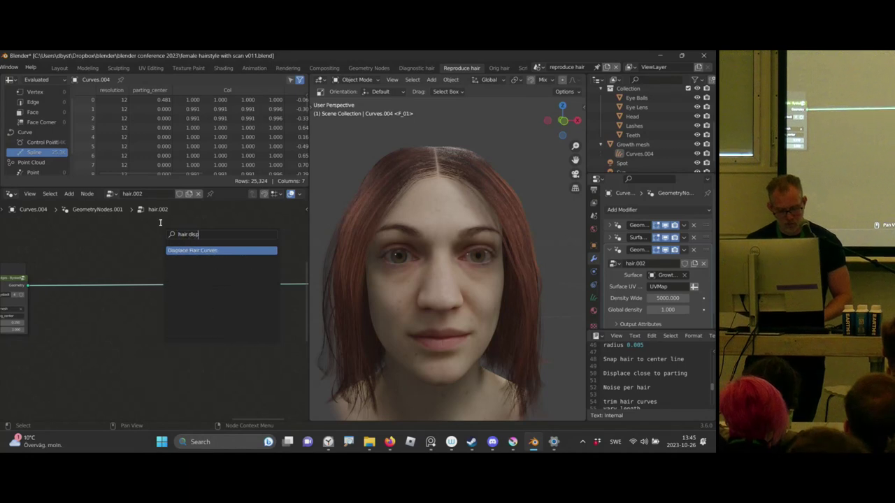
key("Return")
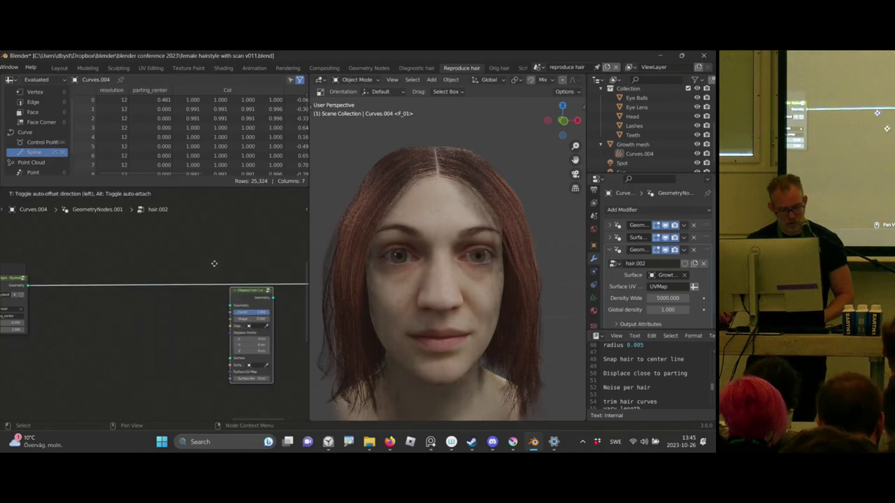
left_click(206, 284)
- Widen the Displace Hair Curves node so its field labels can be read
middle_click_drag(125, 287, 129, 275)
key("KP_Decimal")
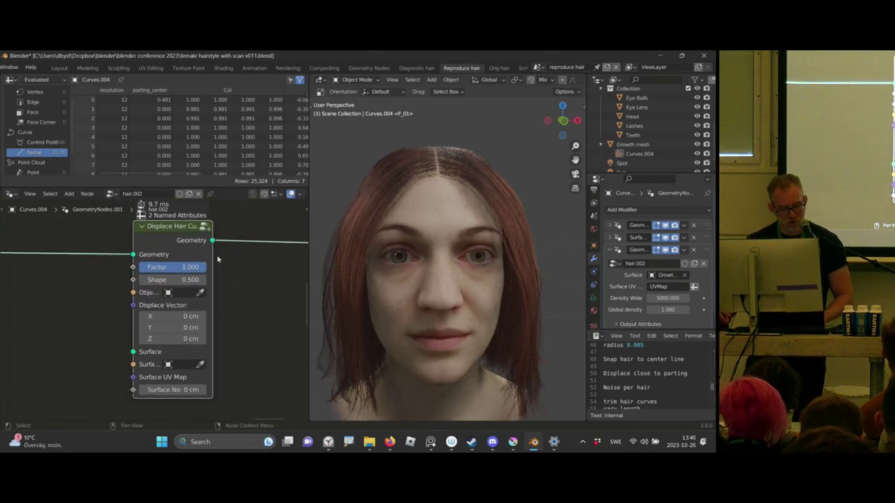
left_click_drag(211, 259, 260, 260)
middle_click_drag(95, 386, 109, 320)
scroll(109, 330, "down", 1)
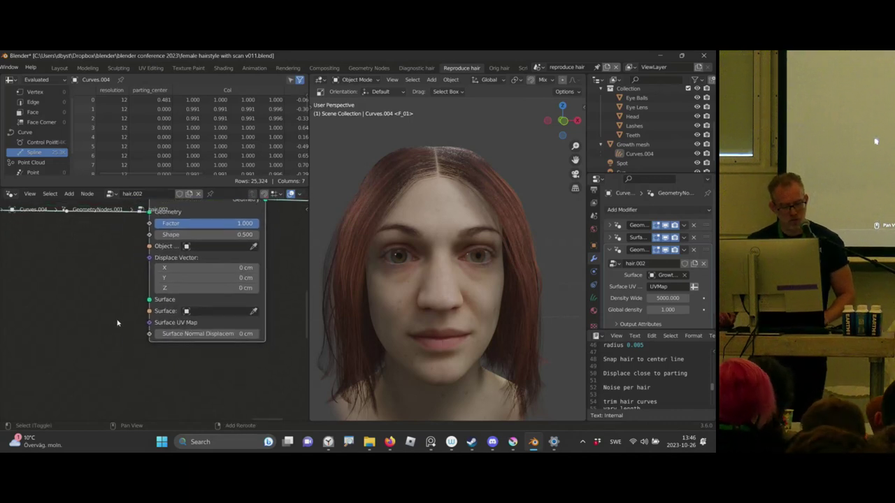
- Add a Group Input node beside the Displace Hair Curves node's inputs
key("shift+a")
left_click(85, 233)
type("gr")
key("Down")
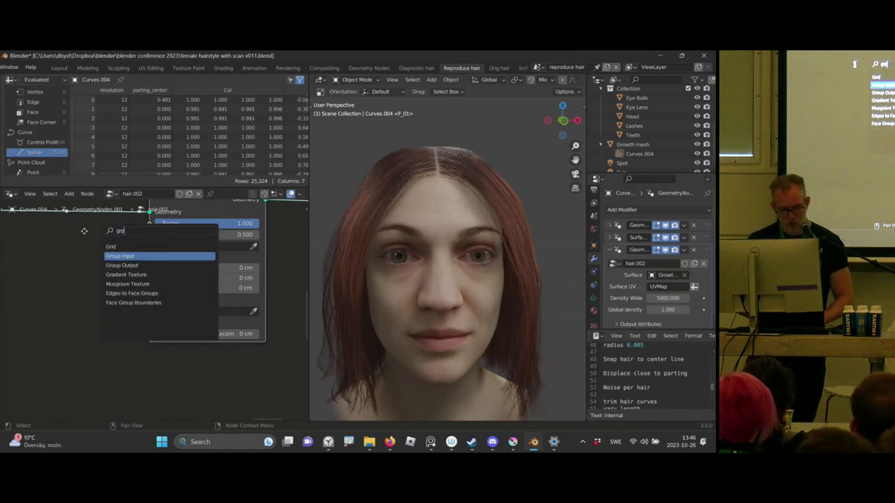
key("Return")
left_click(35, 281)
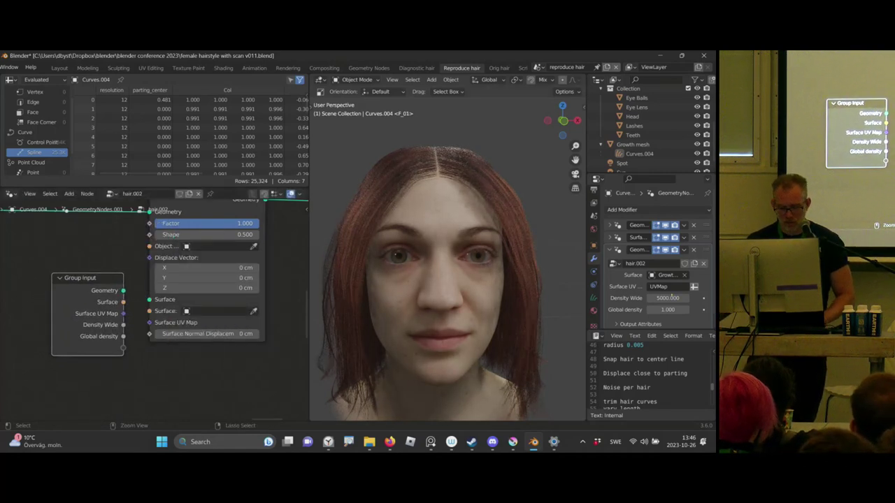
- Connect the new Group Input's Surface and Surface UV Map outputs to the Displace Hair Curves node's Surface object and Surface UV Map inputs
left_click_drag(709, 298, 649, 331)
key("Escape")
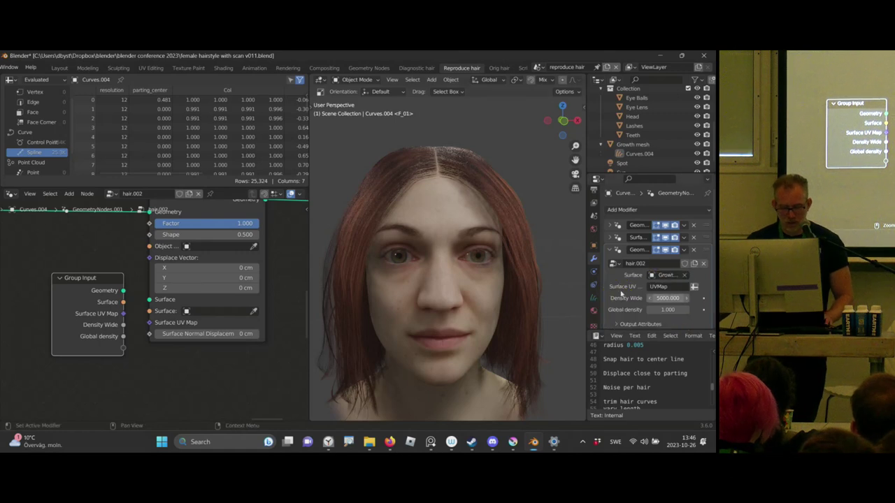
left_click_drag(66, 327, 32, 334)
left_click_drag(89, 309, 118, 324)
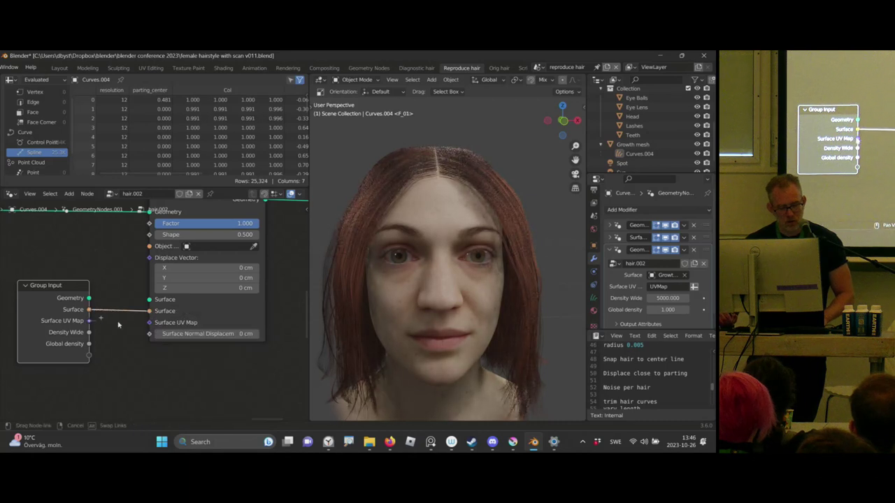
left_click_drag(130, 356, 150, 369)
mouse_move(149, 369)
middle_mouse_down()
mouse_move(126, 379)
mouse_move(144, 358)
middle_mouse_up()
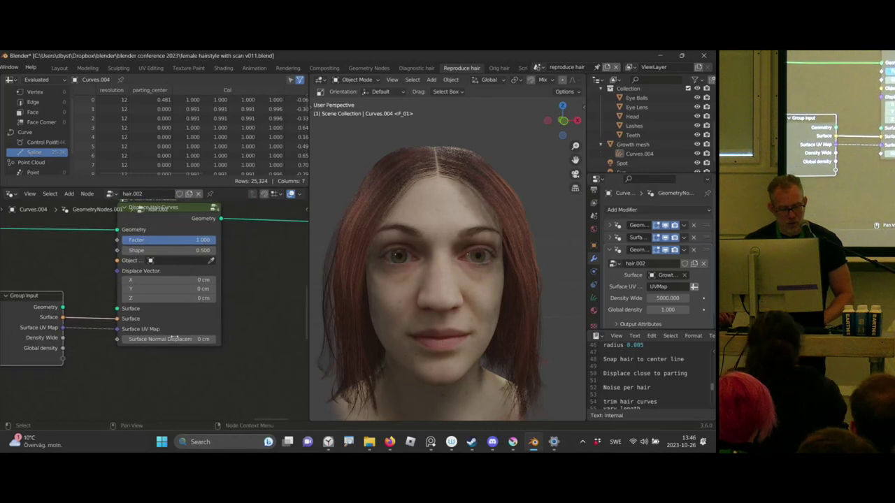
- Set the Displace Hair Curves node's Surface Normal Displacement to 5.7 cm and check the hair volume from the front
mouse_move(193, 339)
left_mouse_down()
mouse_move(178, 340)
mouse_move(208, 339)
left_mouse_up()
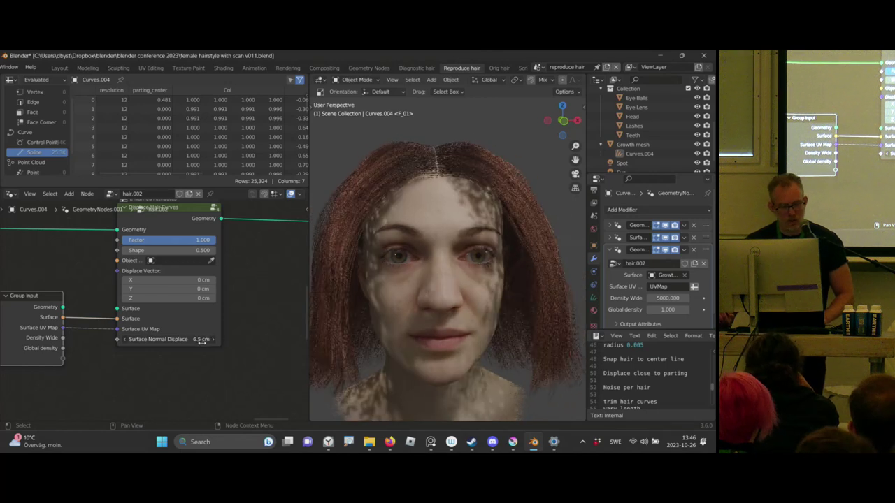
middle_click_drag(477, 225, 476, 198)
middle_click_drag(232, 258, 252, 276)
scroll(248, 265, "up", 1)
middle_click_drag(489, 214, 492, 235)
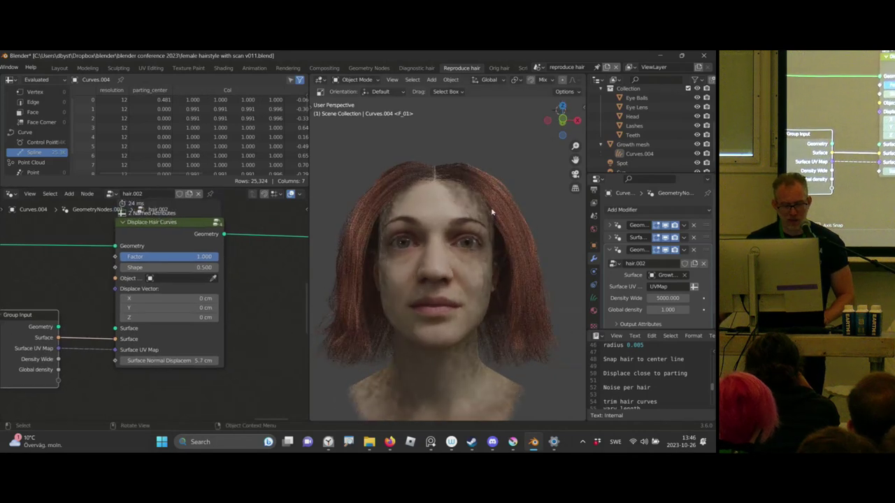
middle_click_drag(241, 249, 235, 260)
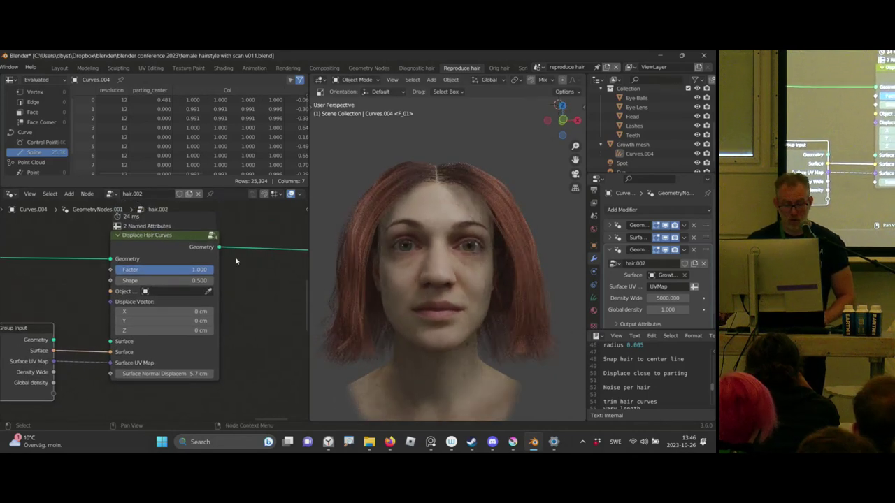
- Set the Displace Hair Curves node's Shape to 0.01
left_click(194, 278)
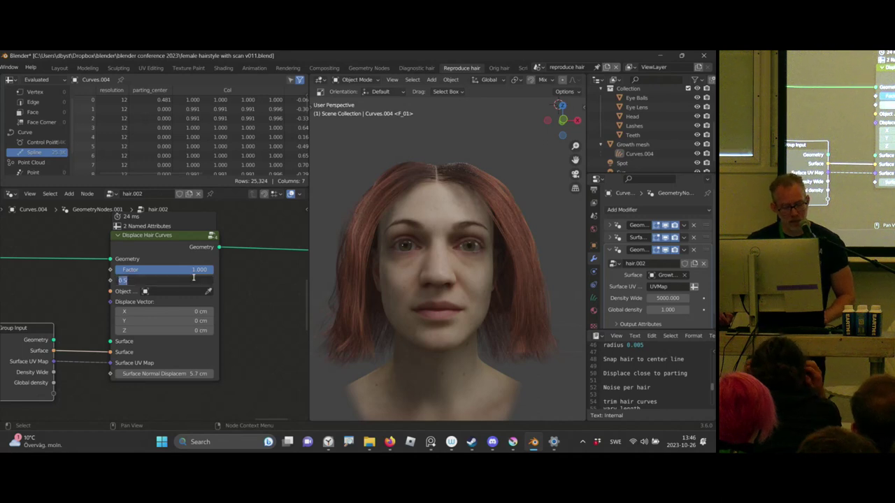
type("0")
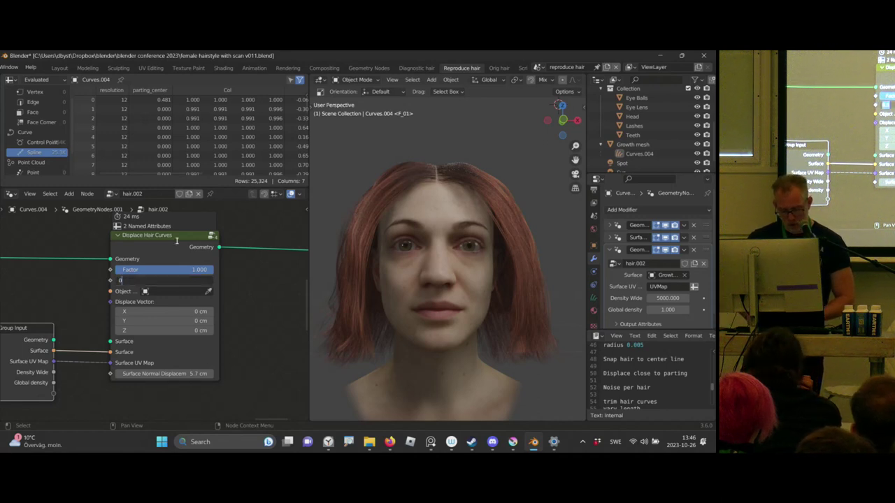
type(".01")
key("Return")
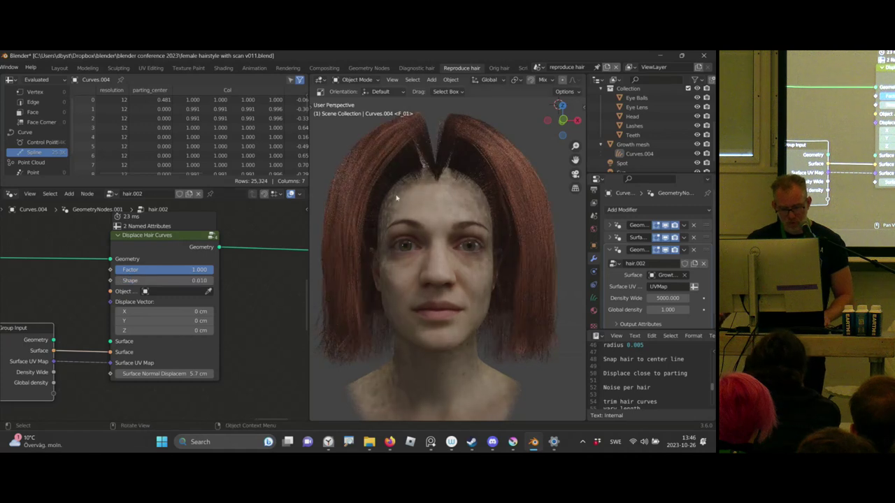
- Try a Surface Normal Displacement of 1 cm on the Displace Hair Curves node, and settle on 3 cm
scroll(257, 287, "up", 2)
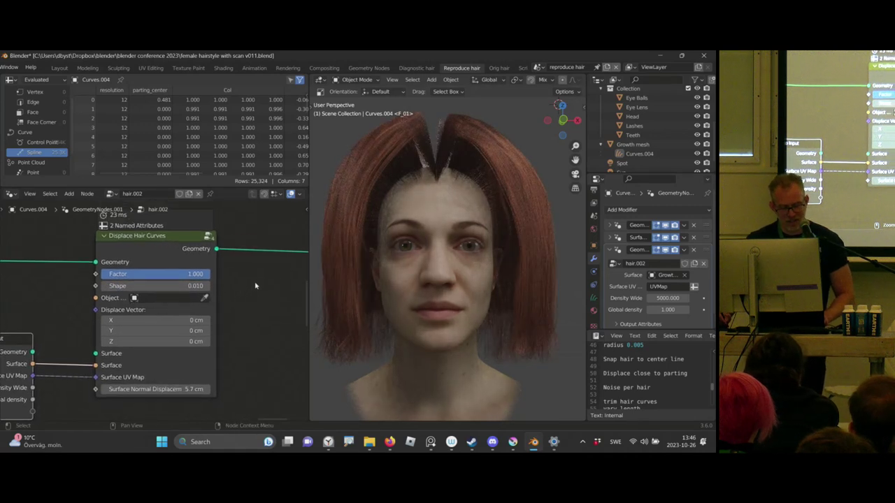
scroll(258, 287, "down", 2)
left_click(174, 360)
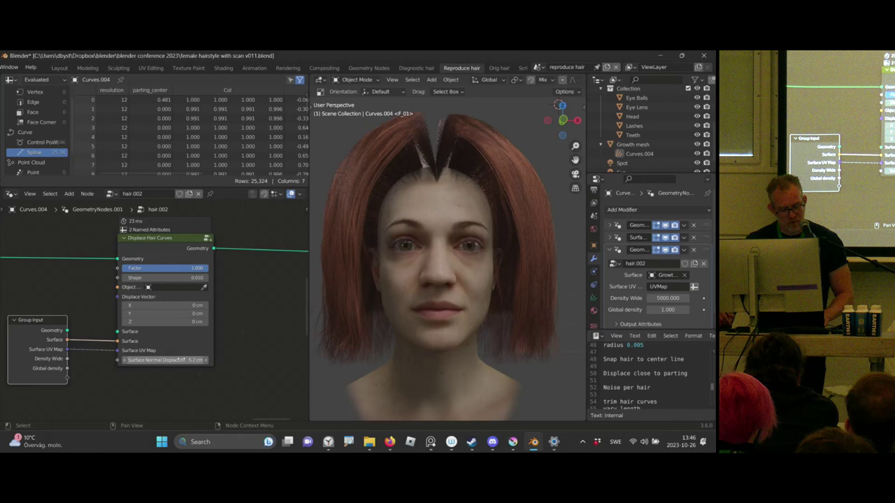
type("1")
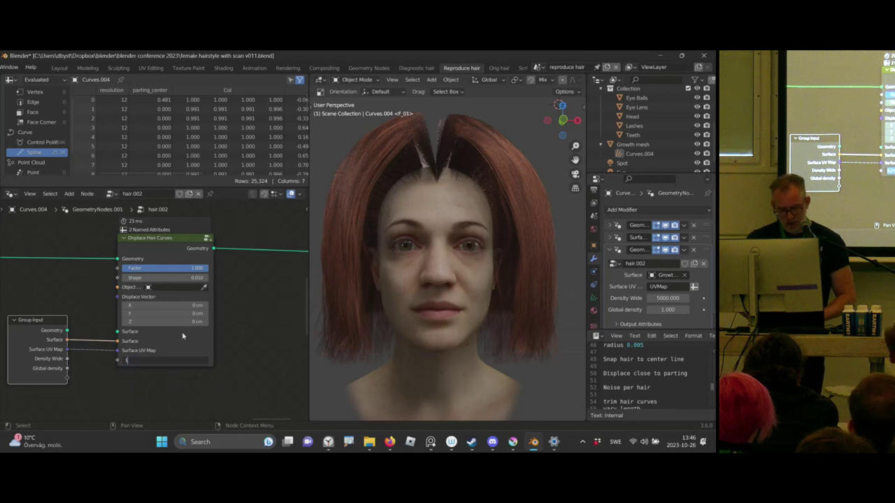
key("Return")
left_click(194, 359)
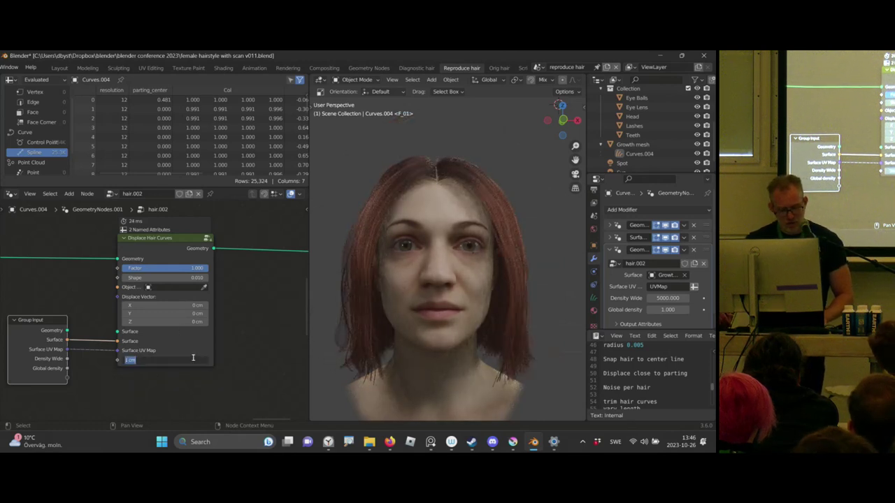
type("3")
key("Return")
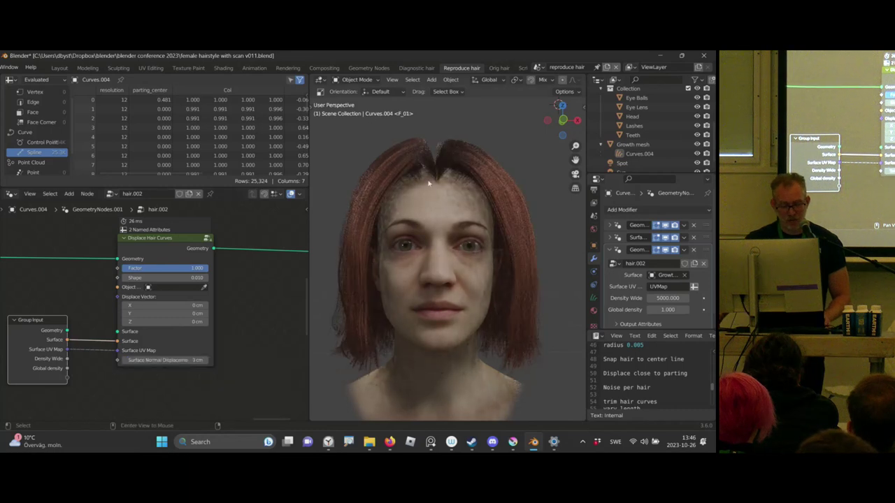
- Move the Displace Hair Curves node and its Group Input further along the chain to make room for new nodes
scroll(170, 305, "down", 4)
middle_click_drag(216, 330, 244, 246)
scroll(149, 309, "down", 4)
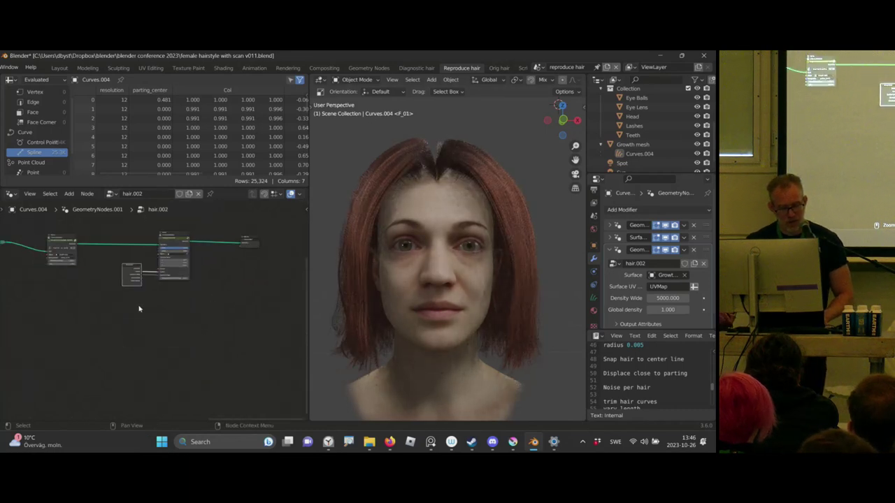
key("g")
left_click(233, 292)
left_click(253, 304)
middle_click_drag(256, 306, 178, 318)
scroll(174, 348, "up", 5)
key("shift+a")
key("Escape")
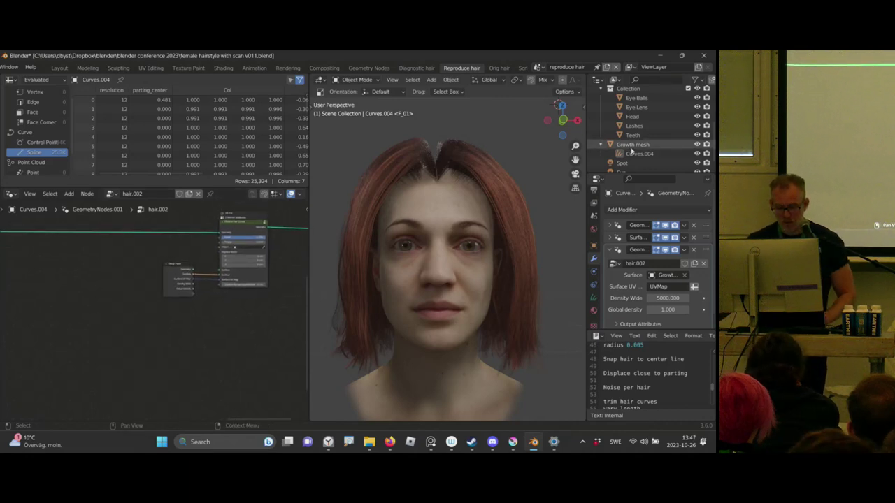
left_click(643, 144)
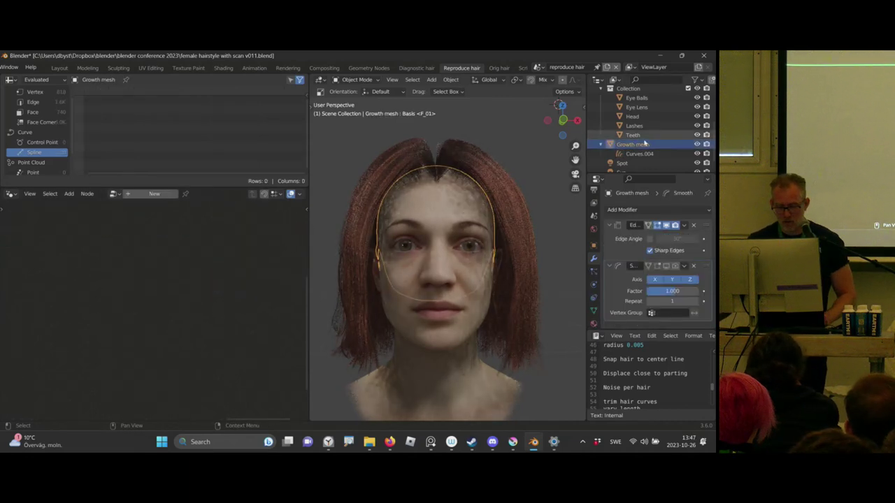
left_click(379, 173)
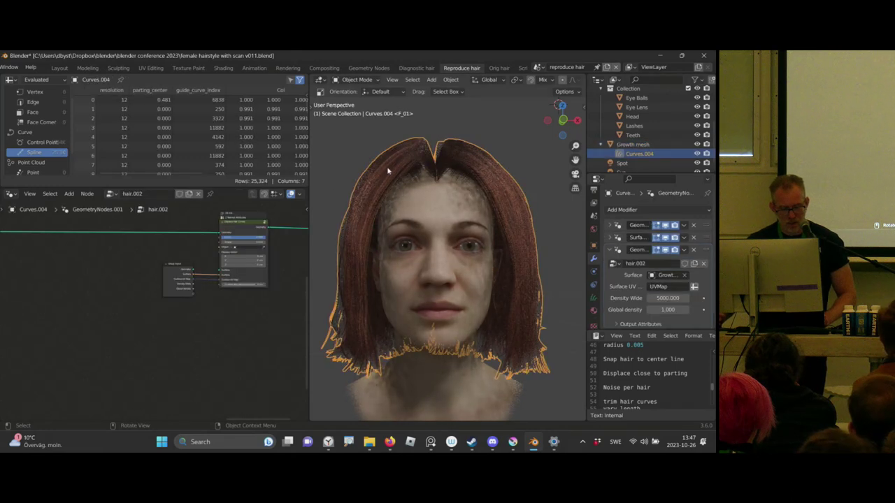
left_click(642, 145)
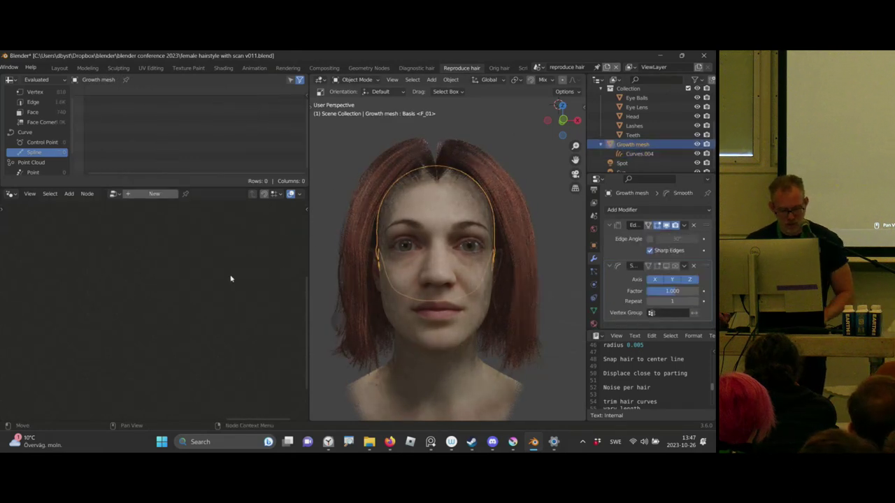
mouse_move(228, 210)
left_mouse_down()
mouse_move(200, 384)
mouse_move(290, 296)
mouse_move(290, 253)
left_mouse_up()
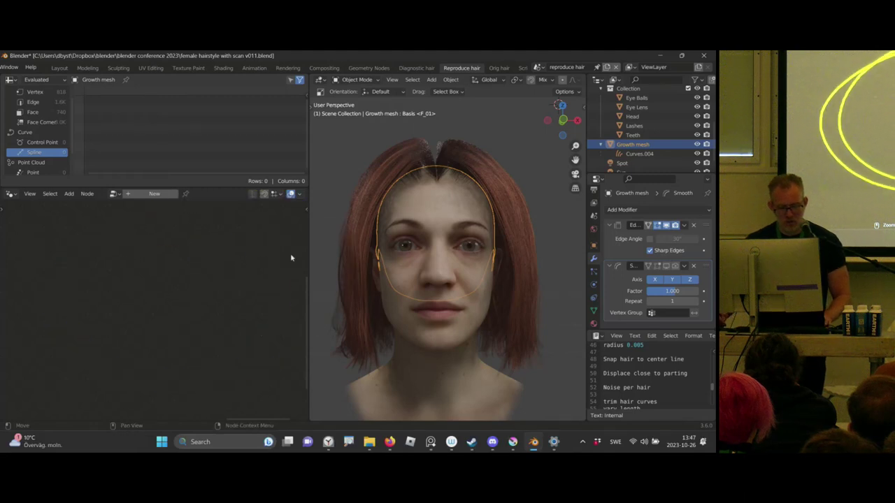
- Pin the hair.002 node tree and bring the Growth mesh into it as an Object Info node in free space below the chain
left_click(640, 153)
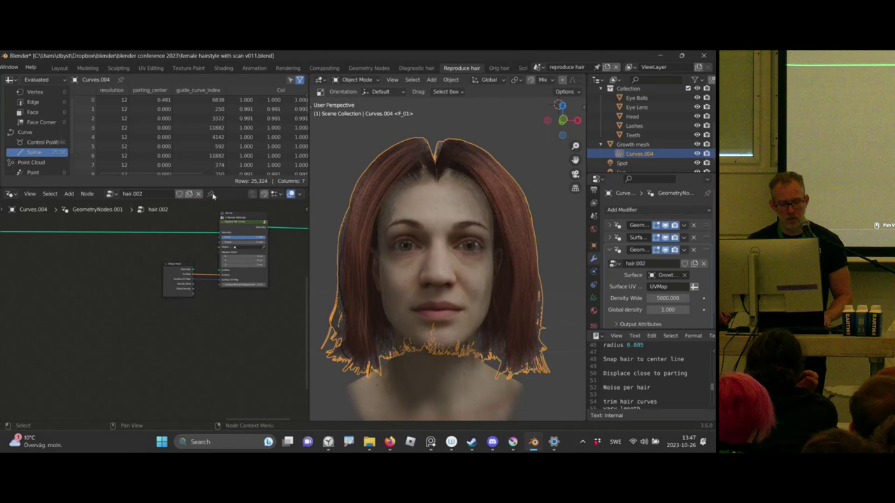
left_click(617, 146)
left_click_drag(617, 148, 131, 315)
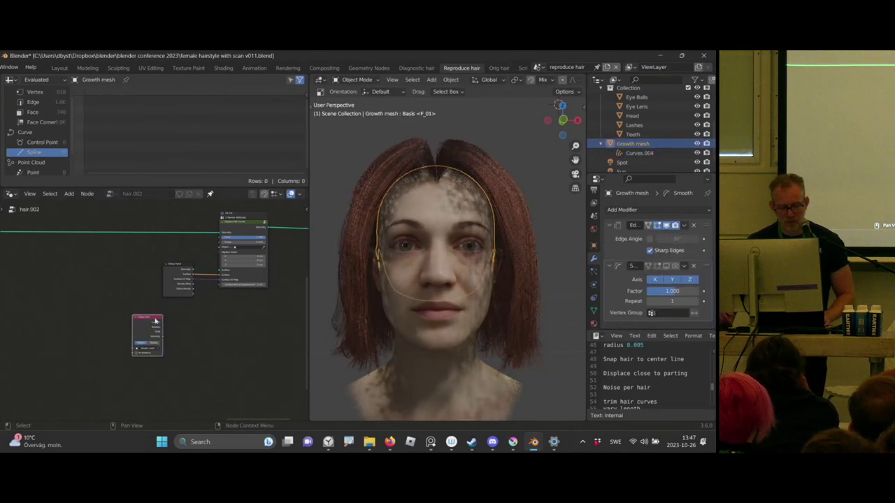
middle_click_drag(191, 328, 203, 303)
scroll(185, 292, "up", 2)
key("g")
left_click(37, 336)
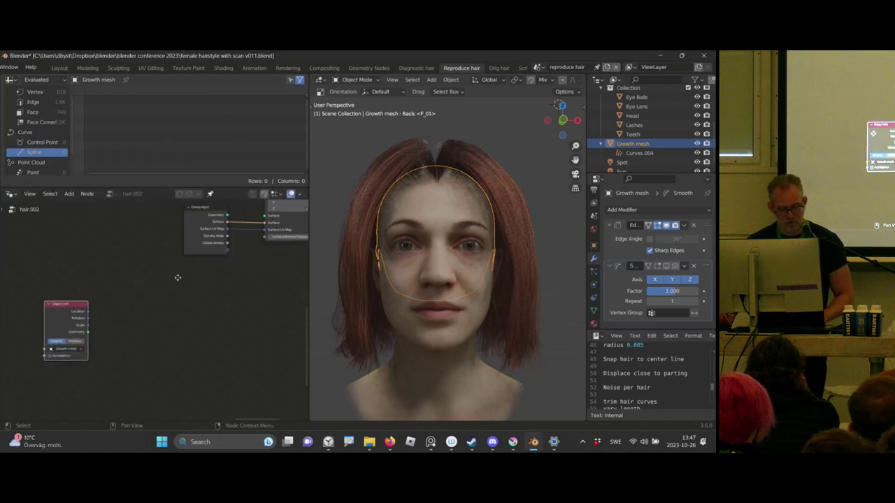
middle_click_drag(116, 305, 177, 277)
scroll(174, 274, "up", 4)
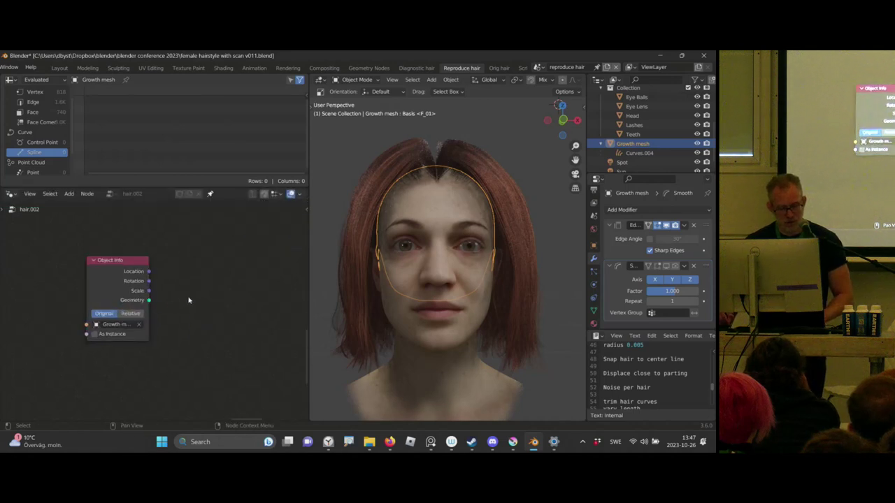
- Route the Object Info node's Geometry output through a reroute and preview it with a Viewer node
left_click_drag(149, 300, 194, 297)
type("re")
left_click(226, 314)
left_click(233, 315)
left_click(203, 292, "ctrl+shift")
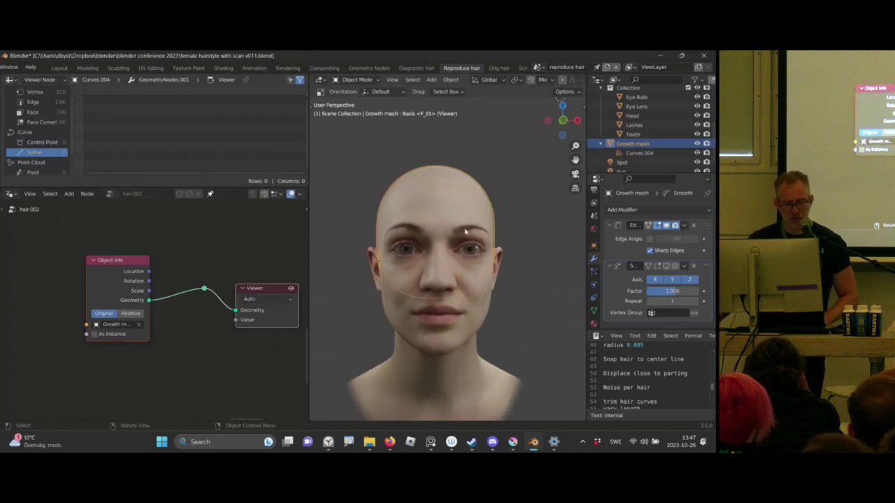
- Switch the viewport to solid shading and view the head from slightly above
key("z")
left_click(526, 235)
middle_click_drag(525, 202, 505, 205)
mouse_move(497, 191)
middle_mouse_down()
mouse_move(503, 186)
mouse_move(490, 177)
middle_mouse_up()
middle_click_drag(223, 228, 157, 218)
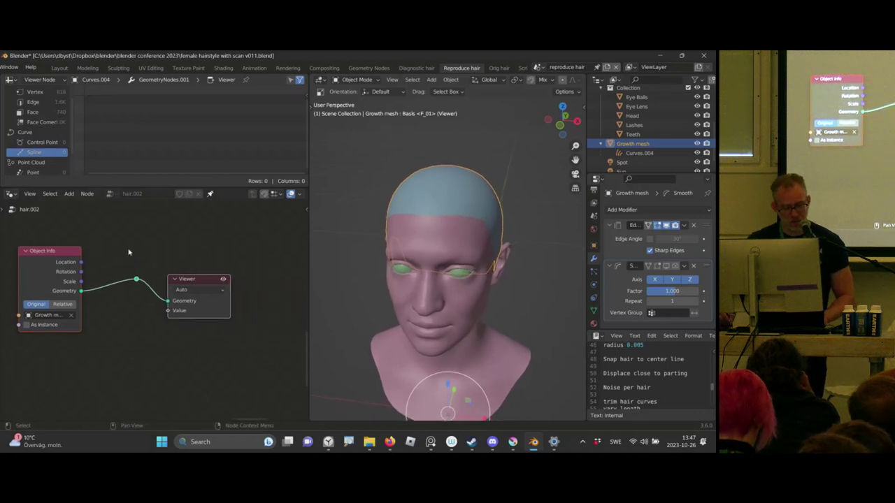
- Move the reroute and Viewer nodes further away from the Object Info node
left_click_drag(129, 254, 209, 309)
key("g")
left_click(261, 316)
middle_click_drag(189, 256, 214, 245)
middle_click_drag(194, 254, 164, 255, "ctrl")
scroll(165, 249, "up", 1)
scroll(153, 256, "down", 1)
scroll(164, 254, "right", 1)
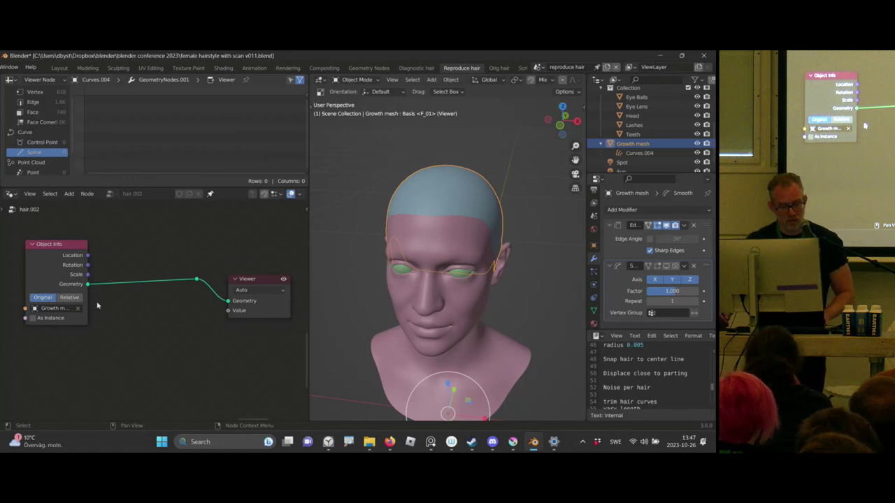
middle_click_drag(164, 254, 160, 267)
- Turn on the wireframe overlay in the viewport to show the mesh topology
key("q")
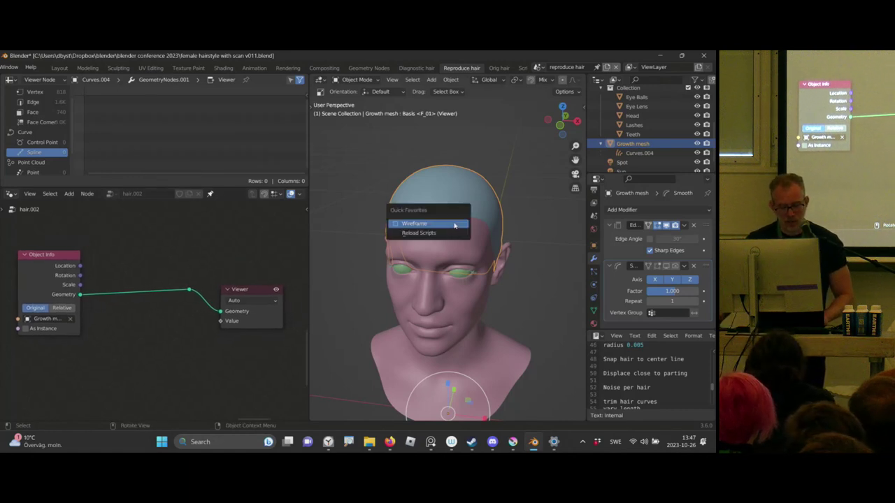
left_click(455, 224)
middle_click_drag(453, 222, 452, 218)
middle_click_drag(139, 271, 148, 255)
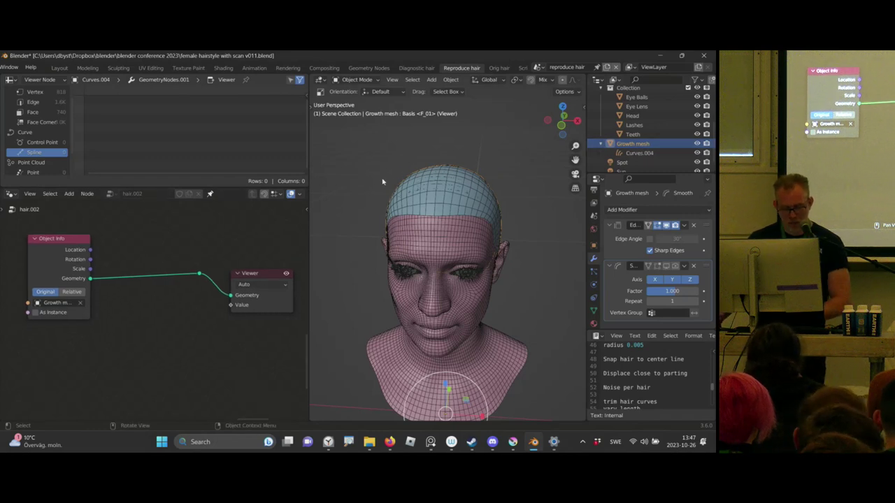
- Isolate the growth mesh, examine its parting_center weights in Weight Paint mode, and return to the full scene in Object Mode
key("KP_Divide")
key("ctrl+Tab")
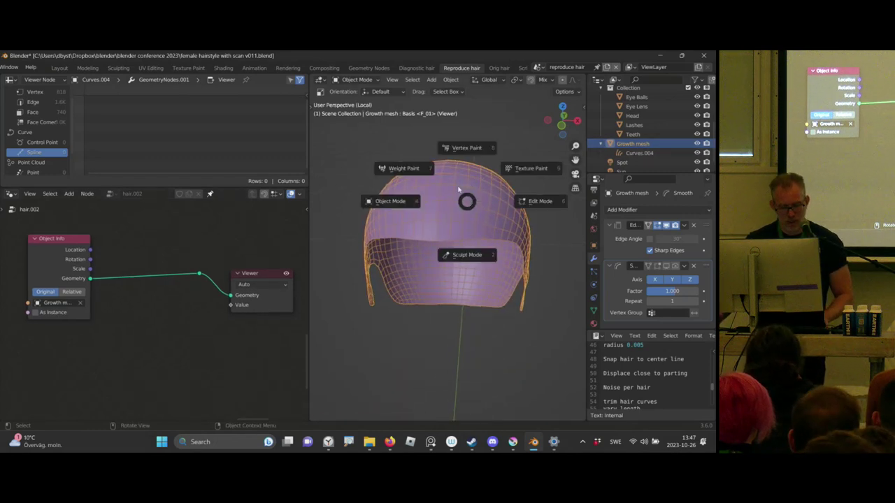
left_click(464, 198)
left_click(595, 311)
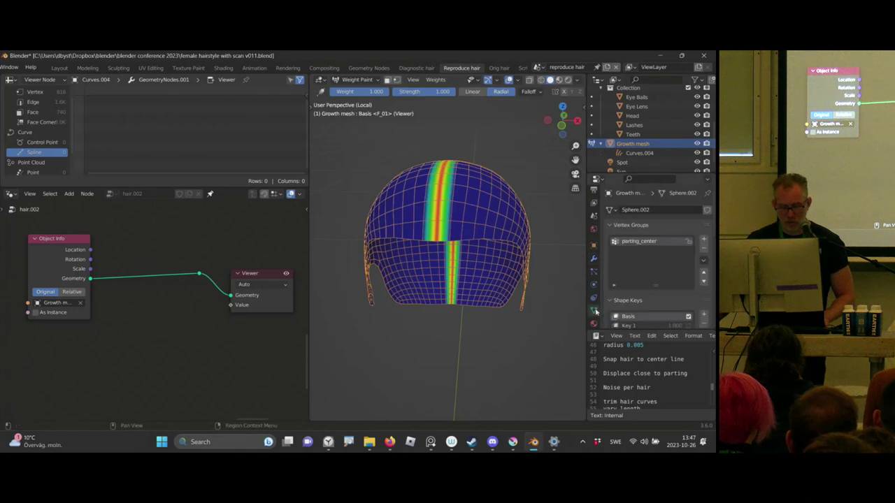
middle_click_drag(457, 229, 450, 226)
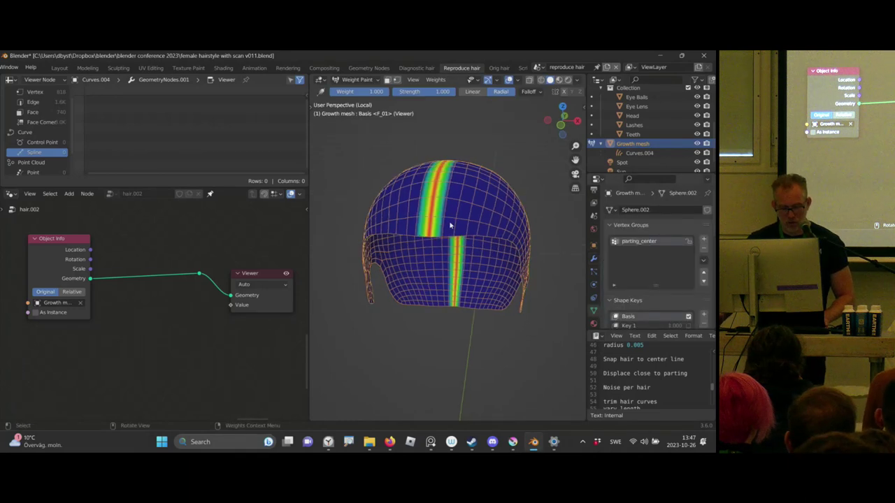
key("ctrl+Tab")
left_click(396, 222)
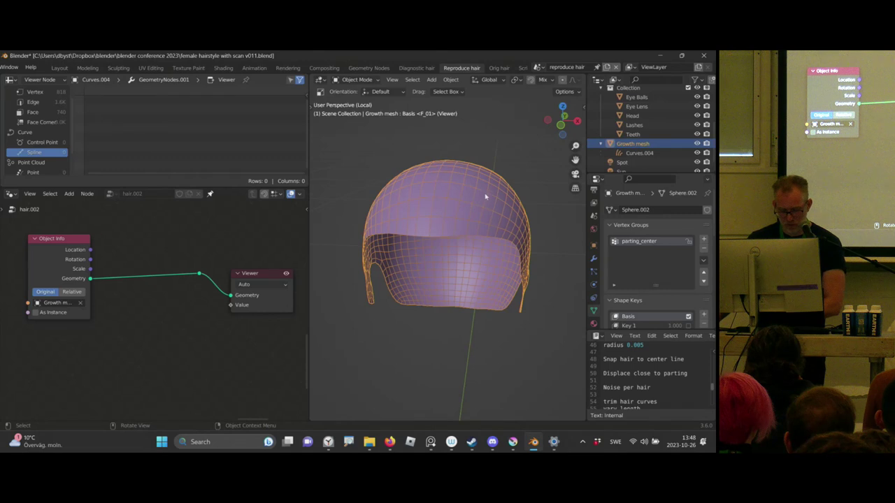
key("KP_Divide")
- Move the Viewer node further along and place a Named Attribute node below the growth mesh geometry link
middle_click_drag(174, 265, 98, 275)
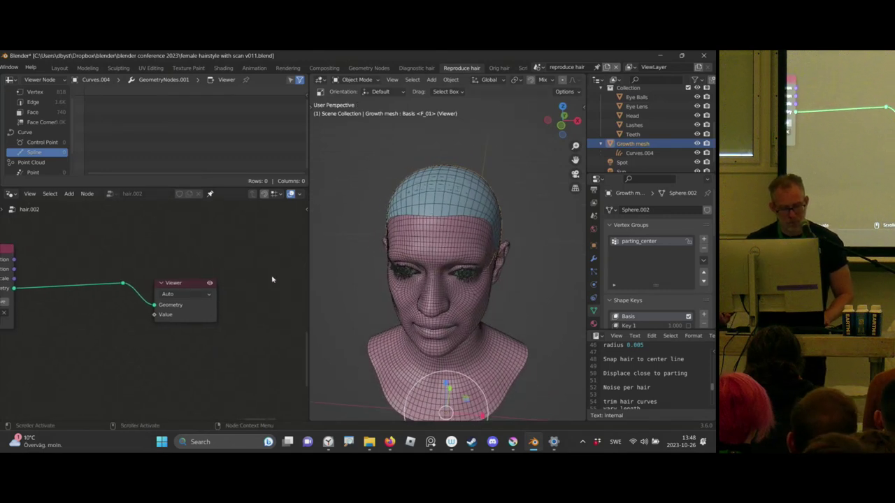
left_click_drag(174, 283, 277, 276)
middle_click_drag(166, 318, 211, 303)
key("shift+a")
left_click(148, 235)
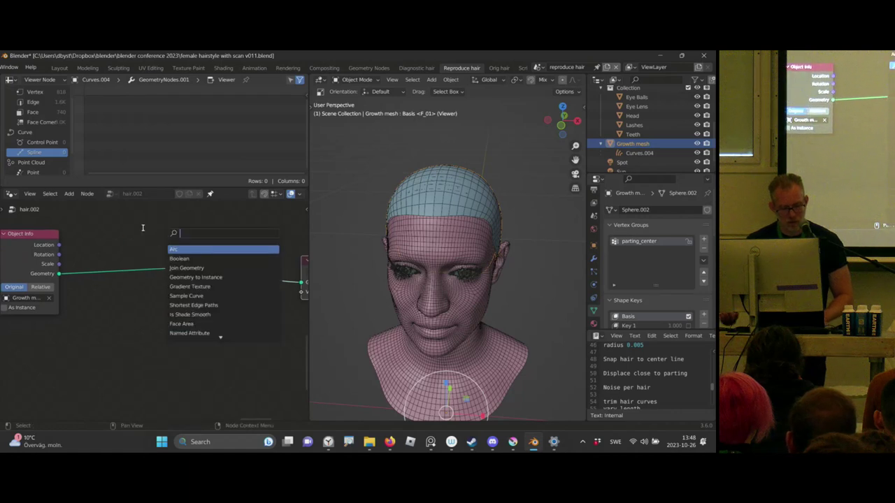
type("name")
key("Return")
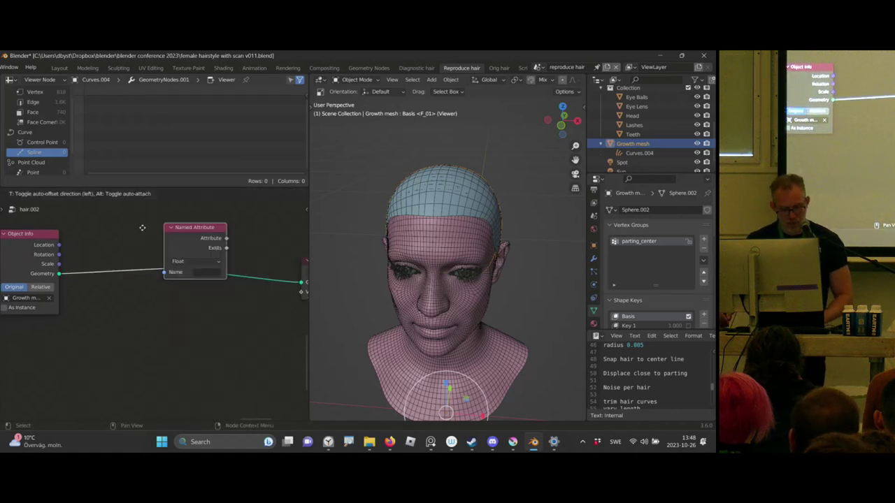
left_click(143, 292)
middle_click_drag(158, 274, 142, 272)
left_click_drag(150, 304, 134, 310)
- Set the Named Attribute node's name to parting_center
left_click(156, 346)
type("part")
key("Down")
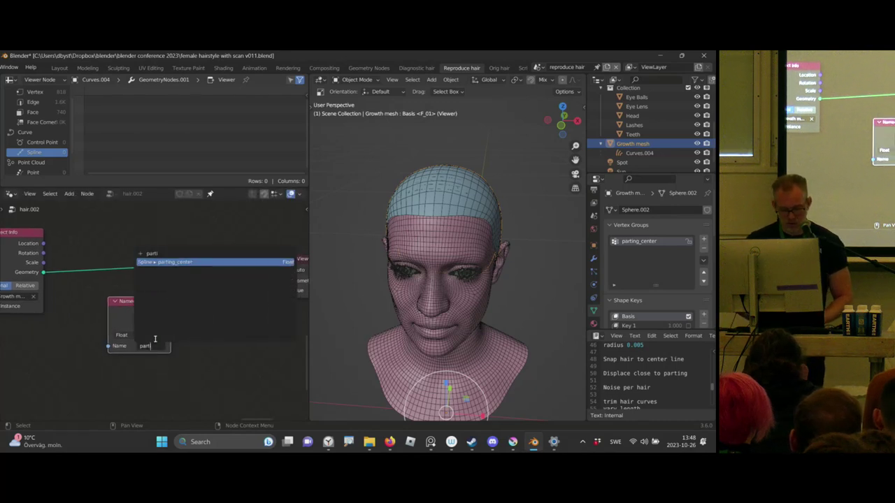
key("Return")
- Add a Compare node set to Equal, fed by the Named Attribute node's Attribute output, and place it beside that node
middle_click_drag(234, 300, 199, 320)
left_click_drag(134, 331, 152, 335)
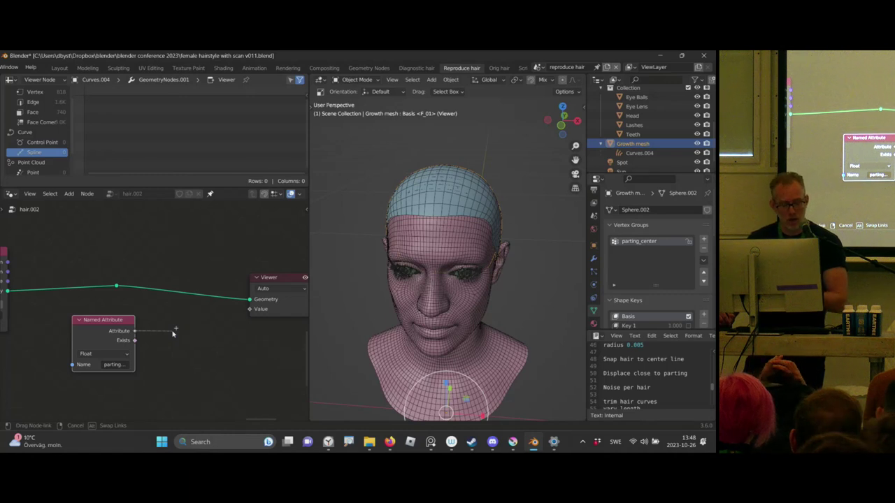
left_click_drag(174, 334, 177, 326)
type("compa")
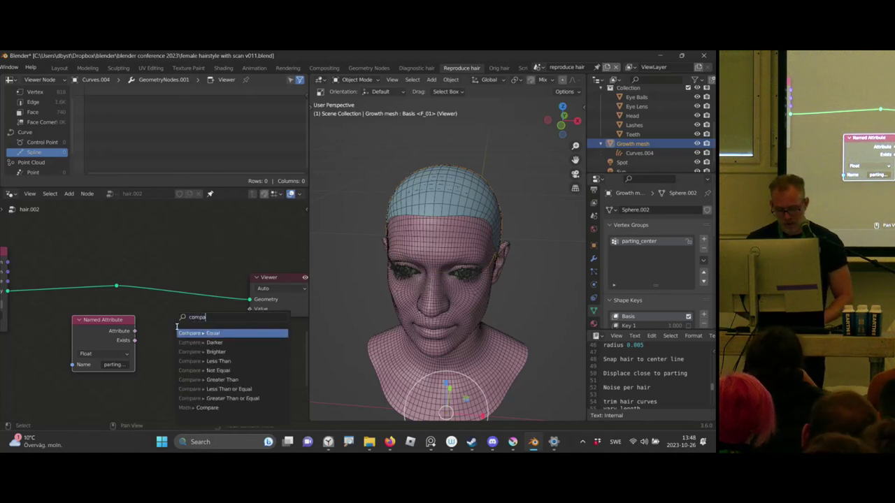
key("Return")
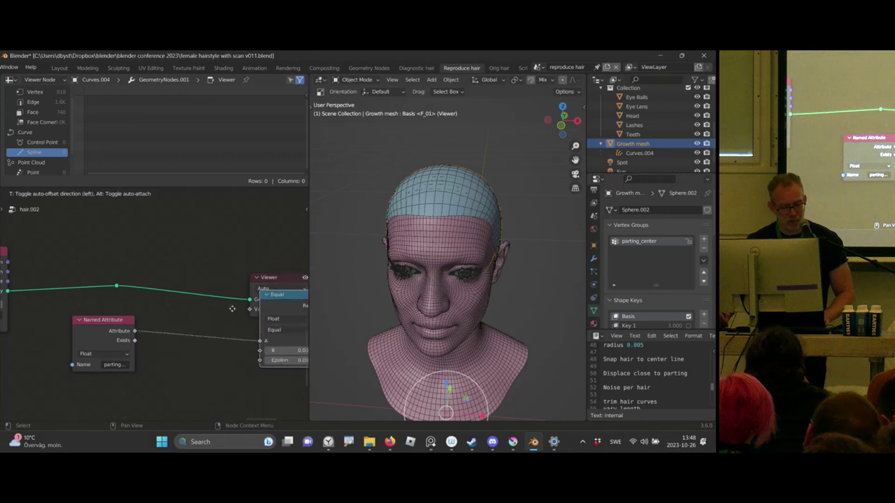
left_click(167, 360)
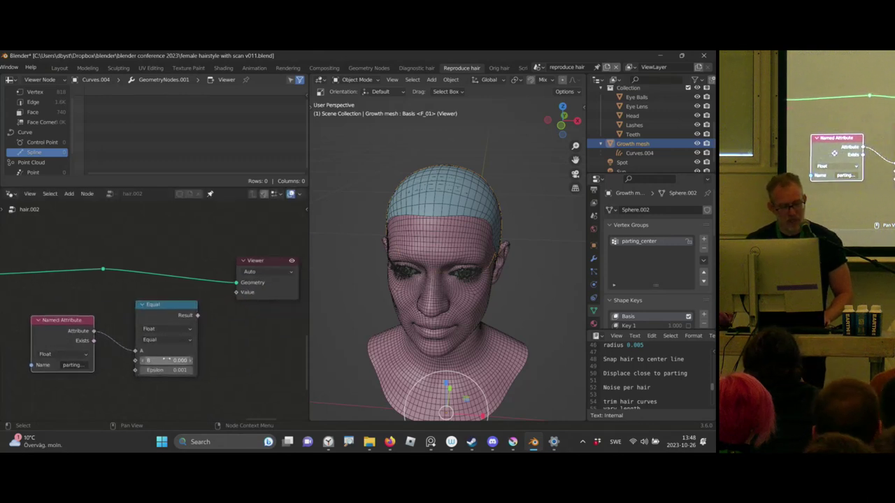
middle_click_drag(202, 348, 187, 336)
- Move the Viewer node further along and insert a Delete Geometry node on the growth mesh geometry link
scroll(187, 336, "up", 1)
middle_click_drag(233, 310, 191, 340)
left_click_drag(217, 271, 306, 245)
middle_click_drag(70, 286, 123, 281)
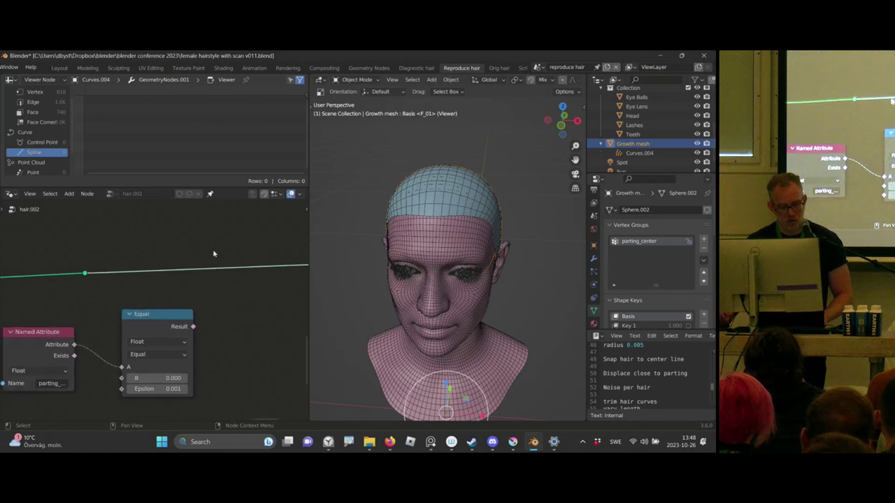
key("shift+a")
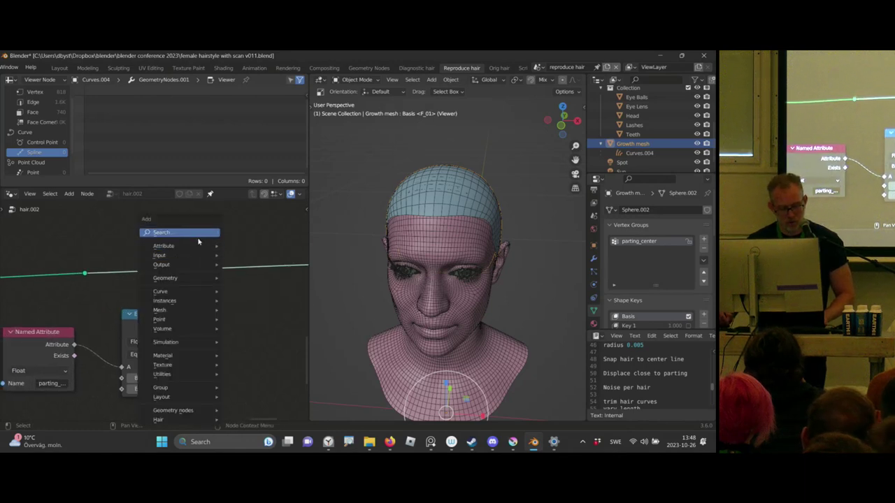
type("delete")
key("Return")
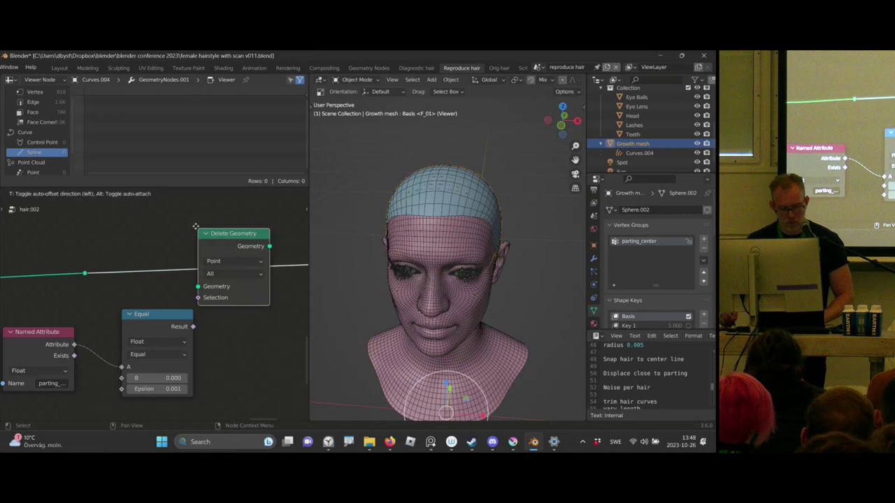
left_click(216, 240)
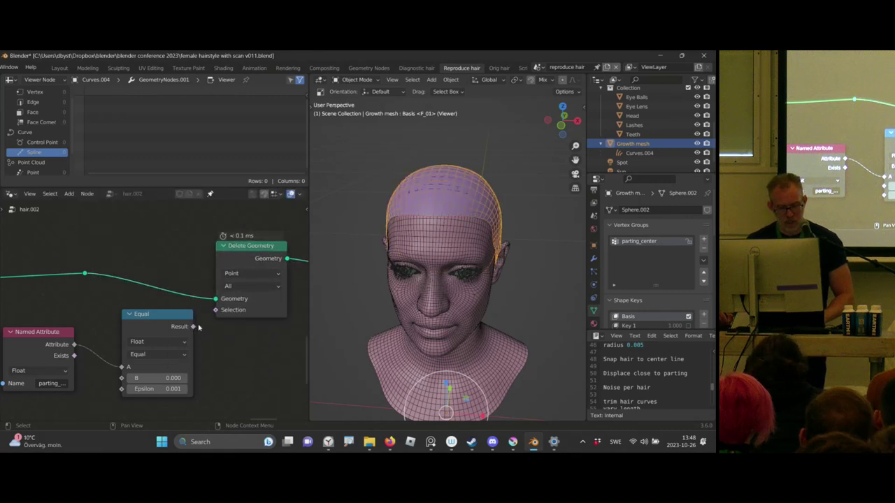
- Connect the Compare node's Result to the Delete Geometry node's Selection and view the growth mesh in isolation
left_click_drag(193, 327, 216, 309)
key("Escape")
mouse_move(456, 212)
middle_mouse_down()
mouse_move(475, 218)
mouse_move(452, 212)
middle_mouse_up()
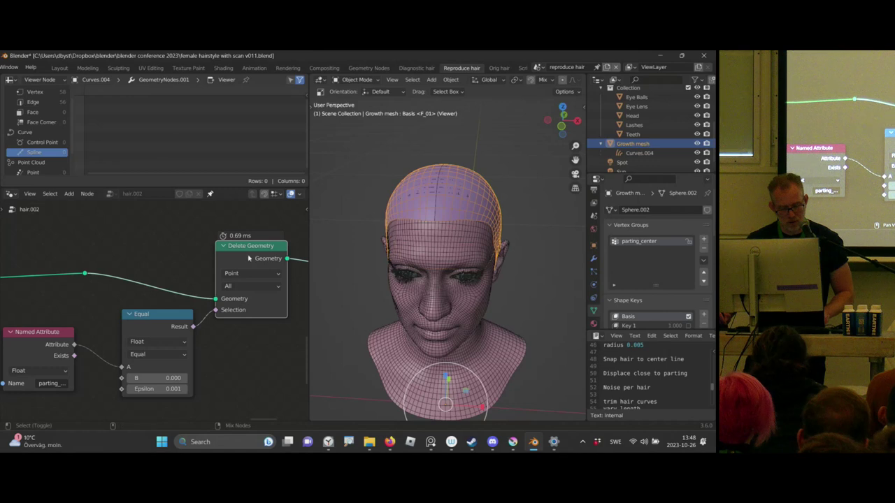
key("KP_Divide")
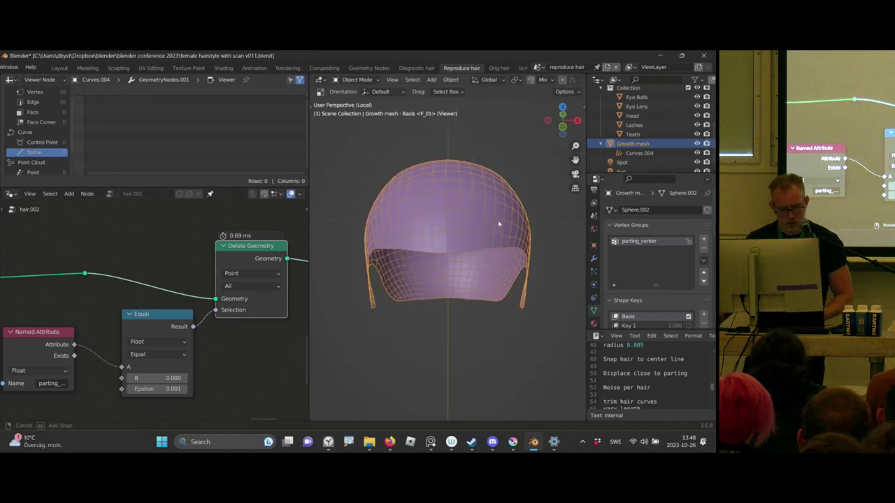
left_click(85, 274, "ctrl+shift")
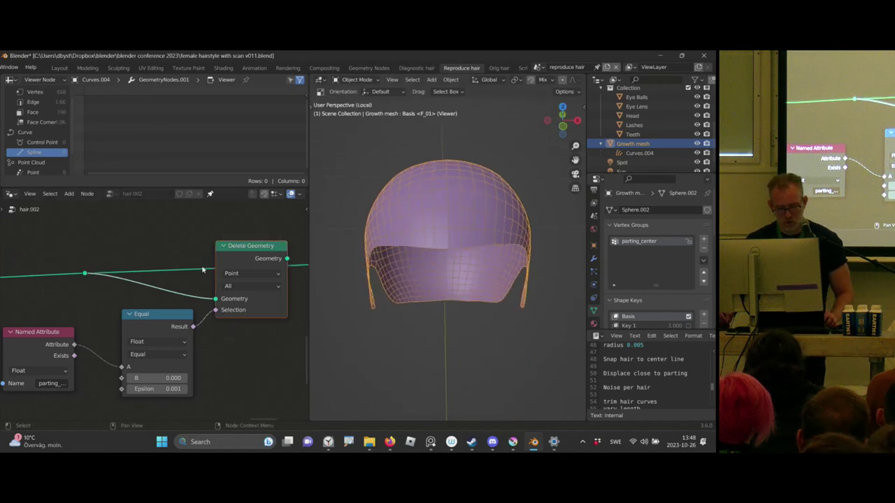
- Preview the hair displacement node's output and isolate Curves.004 instead of the growth mesh
scroll(202, 269, "down", 5)
middle_click_drag(182, 280, 117, 381)
scroll(152, 321, "down", 3)
mouse_move(194, 261)
middle_mouse_down()
mouse_move(174, 280)
mouse_move(198, 277)
middle_mouse_up()
left_click(176, 283, "ctrl+shift")
left_click(217, 339)
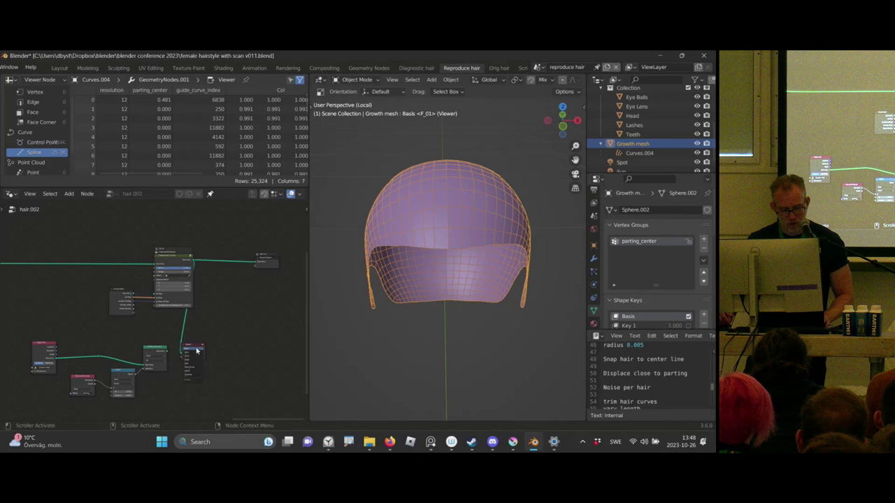
middle_click_drag(507, 247, 498, 216)
key("KP_Divide")
left_click(637, 153)
key("KP_Divide")
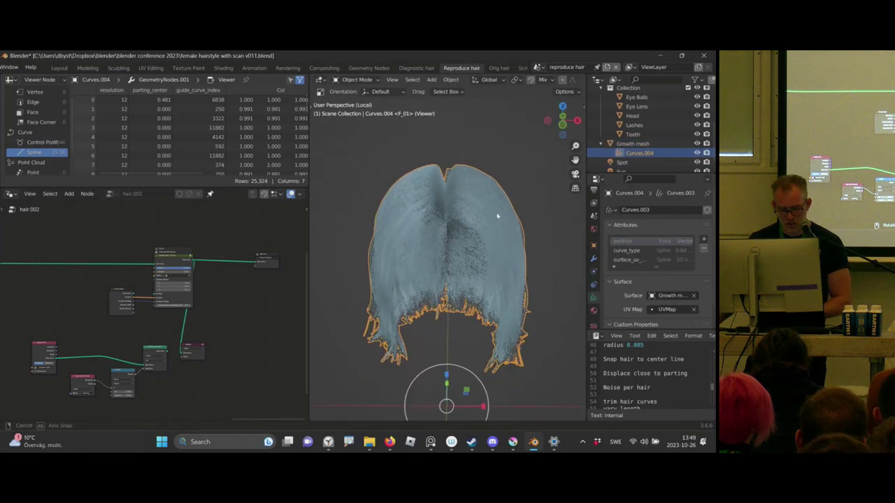
- Examine in the viewport the incoming growth mesh, its parting_center values, the Compare result and the Delete Geometry output
scroll(158, 346, "up", 3)
left_click(157, 346, "ctrl+shift")
middle_click_drag(157, 346, 191, 259)
scroll(191, 260, "up", 4)
middle_click_drag(80, 274, 122, 272)
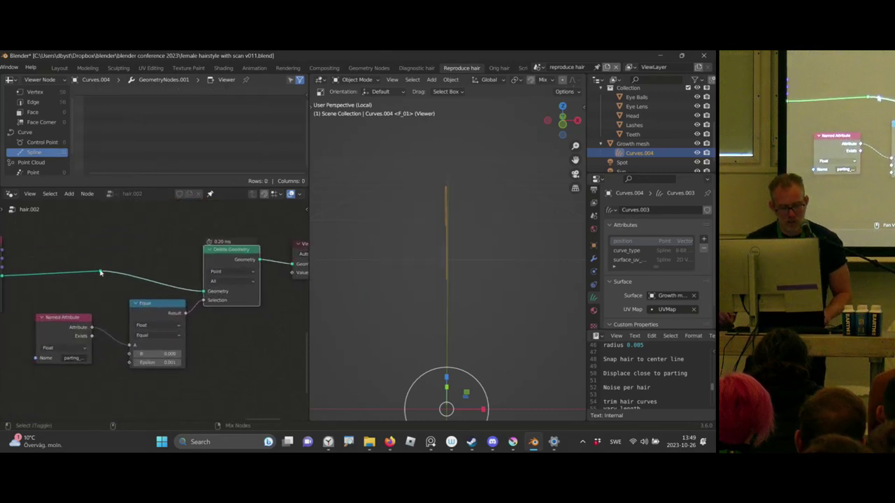
left_click(100, 273, "ctrl+shift")
scroll(183, 260, "up", 2)
middle_click_drag(172, 284, 179, 265)
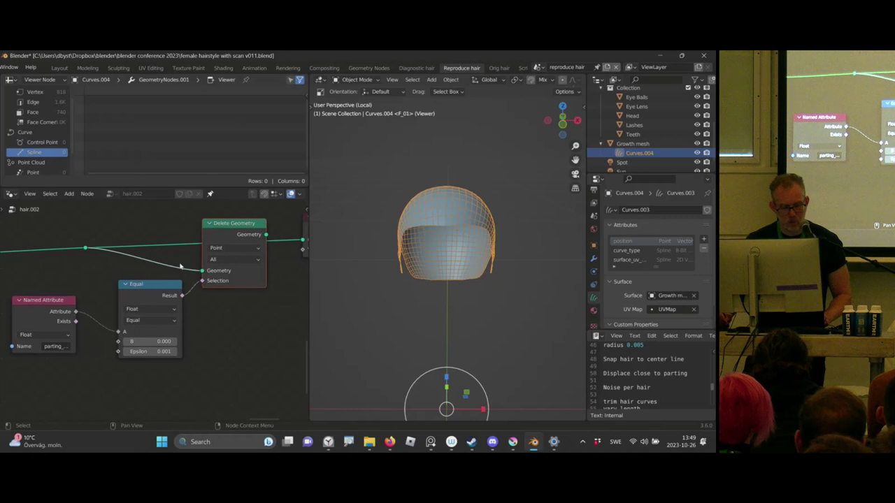
left_click(51, 311, "ctrl+shift")
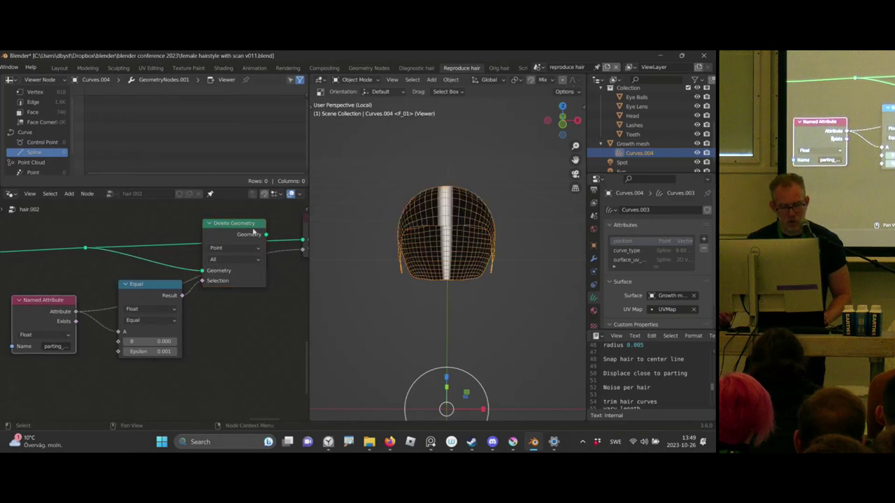
middle_click_drag(419, 238, 451, 219)
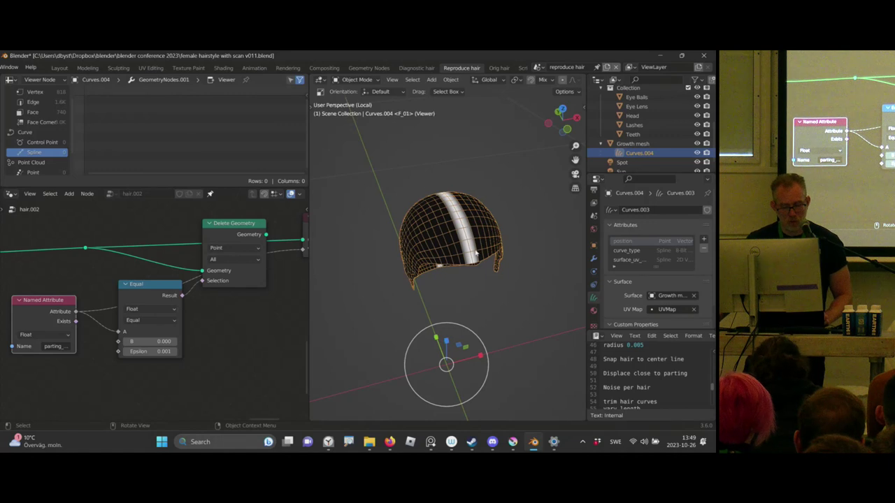
left_click(152, 295, "ctrl+shift")
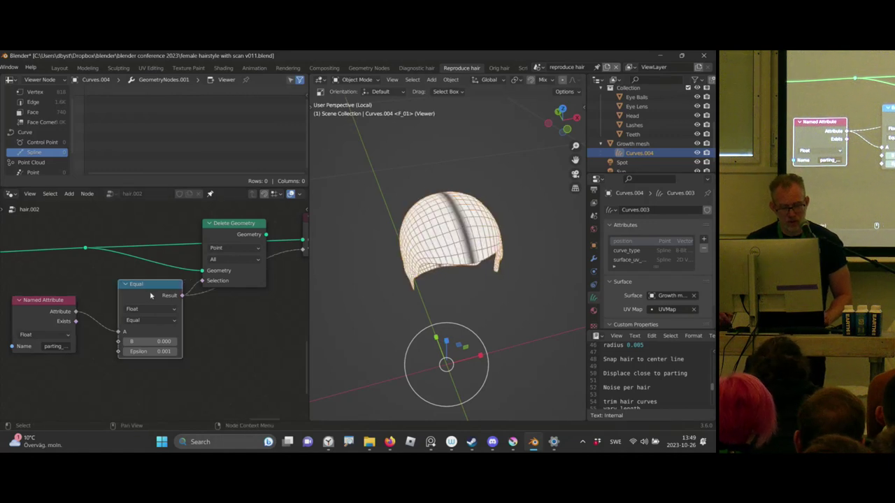
middle_click_drag(419, 280, 410, 287)
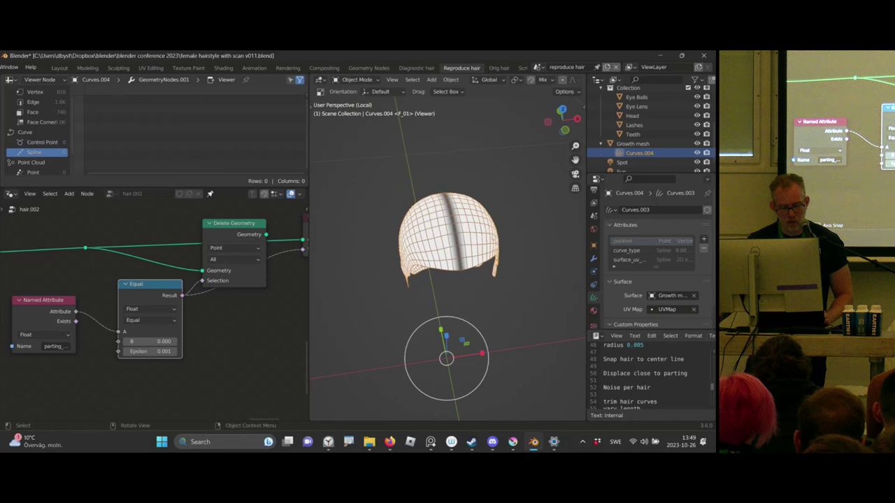
left_click(229, 239, "ctrl+shift")
scroll(229, 239, "down", 3)
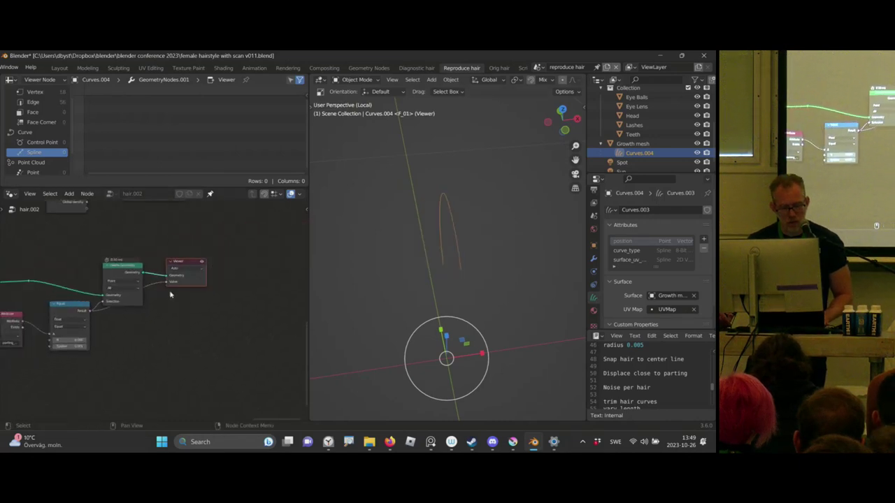
- Move the hair displacement nodes further along to free space after Delete Geometry, and delete the Viewer node
key("g")
left_click(263, 271)
scroll(235, 307, "down", 4)
middle_click_drag(255, 248, 225, 267)
left_click_drag(247, 215, 33, 333)
key("g")
left_click(242, 308)
scroll(252, 304, "up", 1)
middle_click_drag(265, 298, 214, 242)
left_click_drag(157, 259, 121, 332)
key("x")
mouse_move(140, 280)
middle_mouse_down()
mouse_move(240, 268)
mouse_move(144, 271)
middle_mouse_up()
middle_click_drag(144, 271, 245, 260)
middle_click_drag(245, 261, 151, 282)
middle_click_drag(203, 269, 180, 286)
middle_click_drag(49, 341, 146, 298)
key("shift+a")
mouse_move(140, 264)
left_click(213, 265)
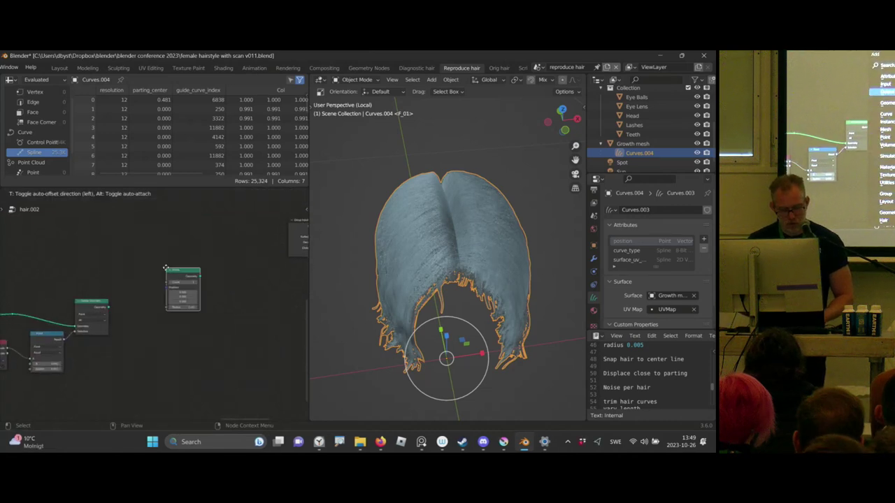
key("Escape")
- Add a Geometry Proximity node beyond the Delete Geometry node
key("shift+a")
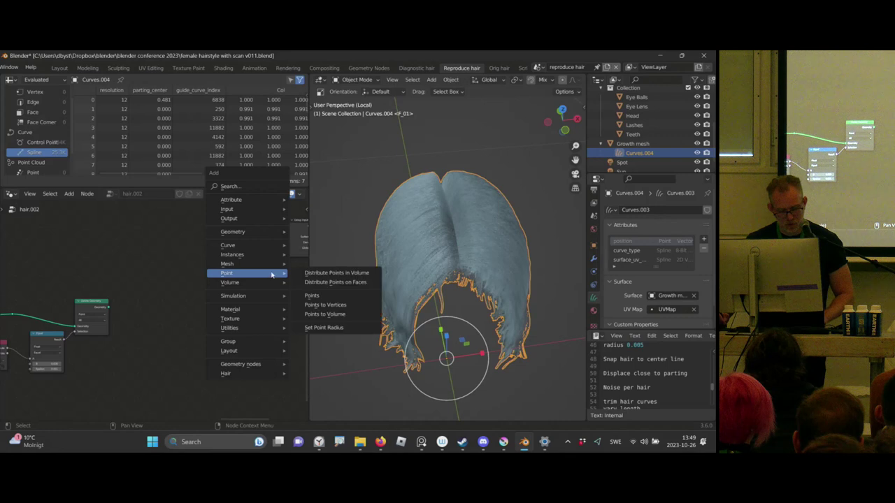
type("sprox")
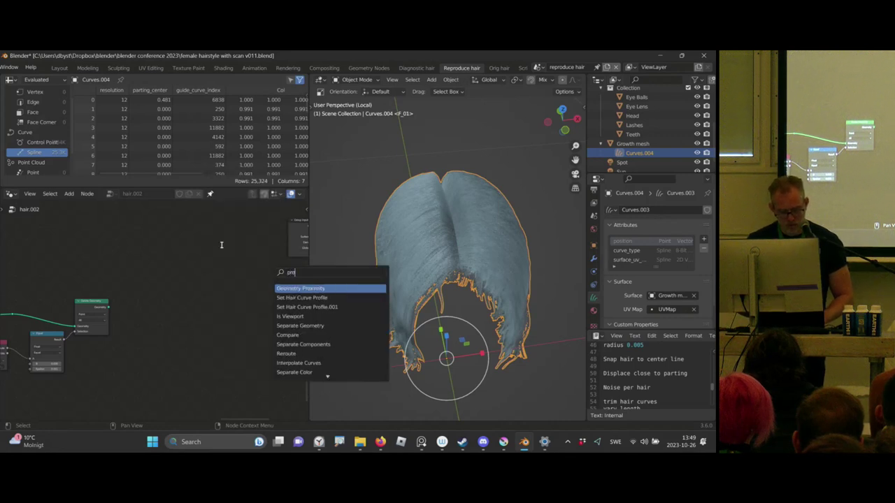
key("Return")
left_click(106, 253)
middle_click_drag(226, 249, 189, 295)
middle_click_drag(212, 264, 227, 256)
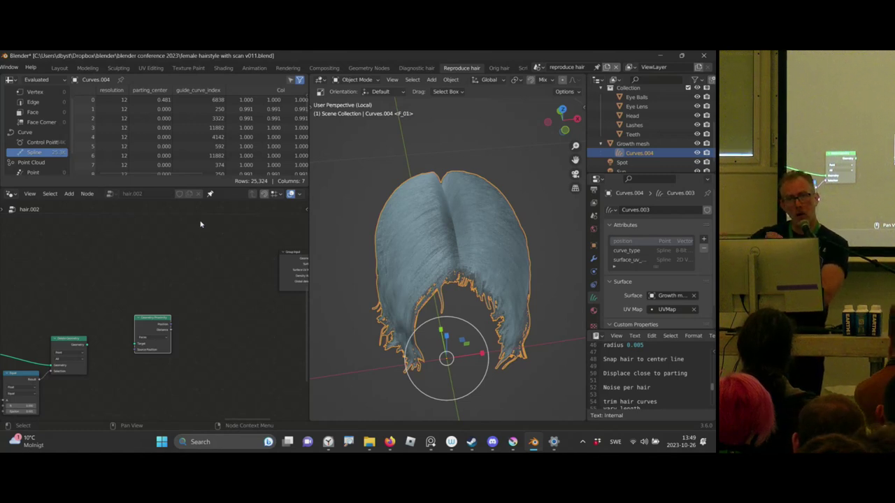
- Connect the Delete Geometry node's Geometry output to the Geometry Proximity node's Target
scroll(210, 274, "up", 3)
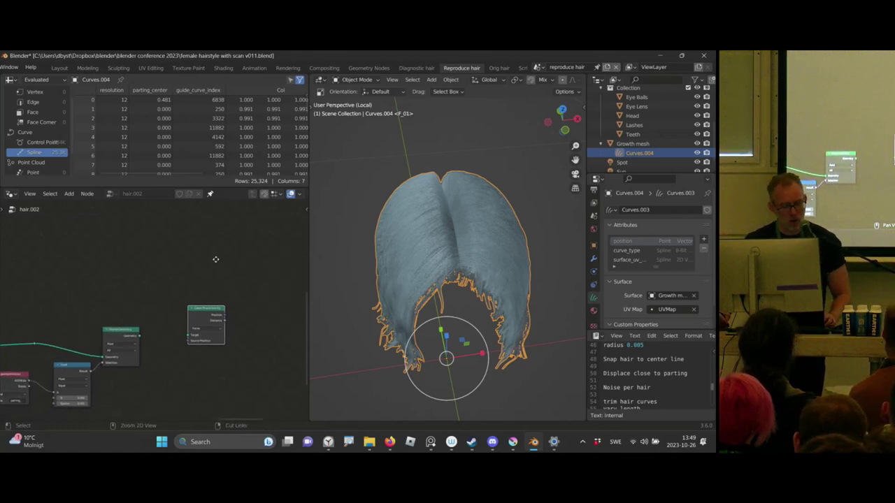
left_click_drag(106, 305, 192, 303)
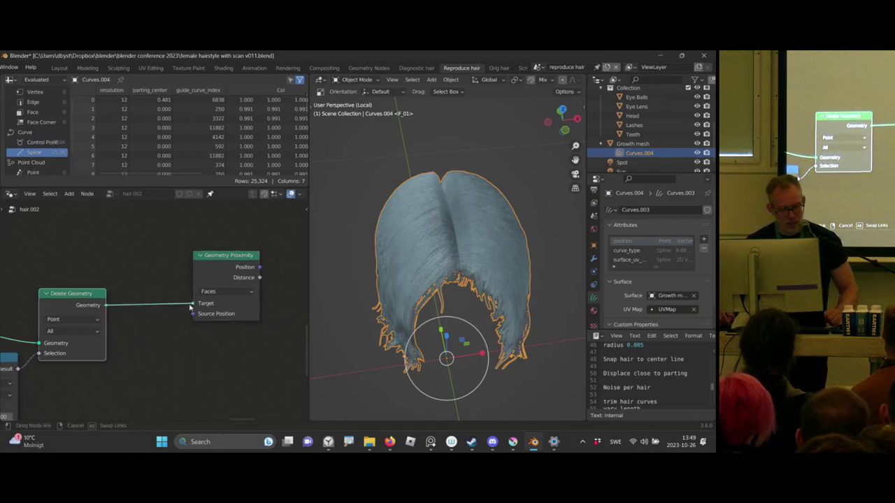
middle_click_drag(237, 264, 208, 268)
left_click_drag(208, 267, 197, 258)
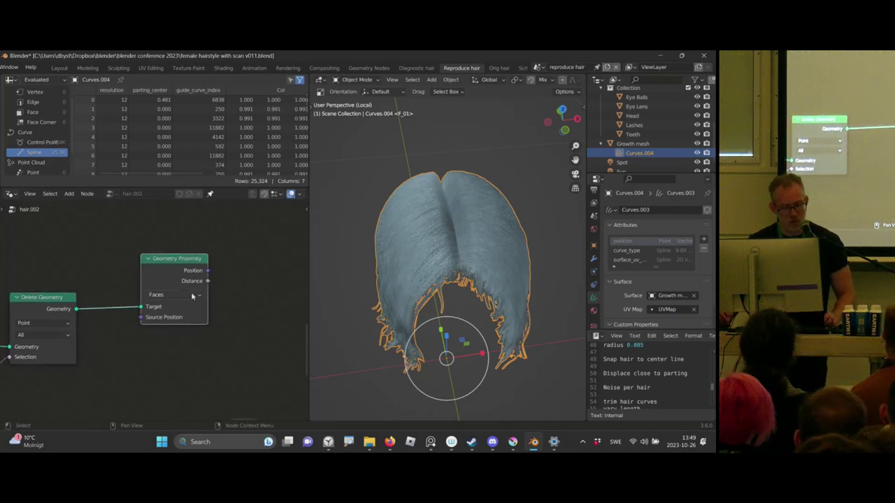
- Set the Geometry Proximity node's target element to Edges
left_click(185, 299)
left_click(189, 296)
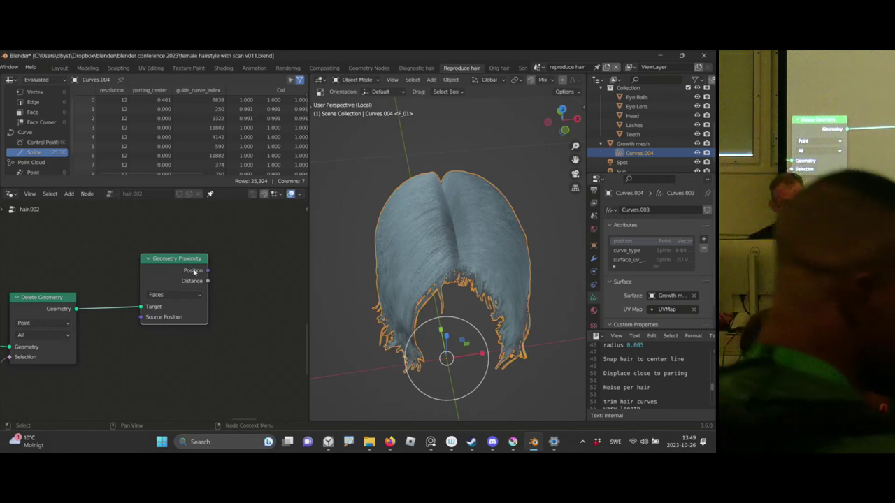
left_click(192, 300)
left_click(187, 314)
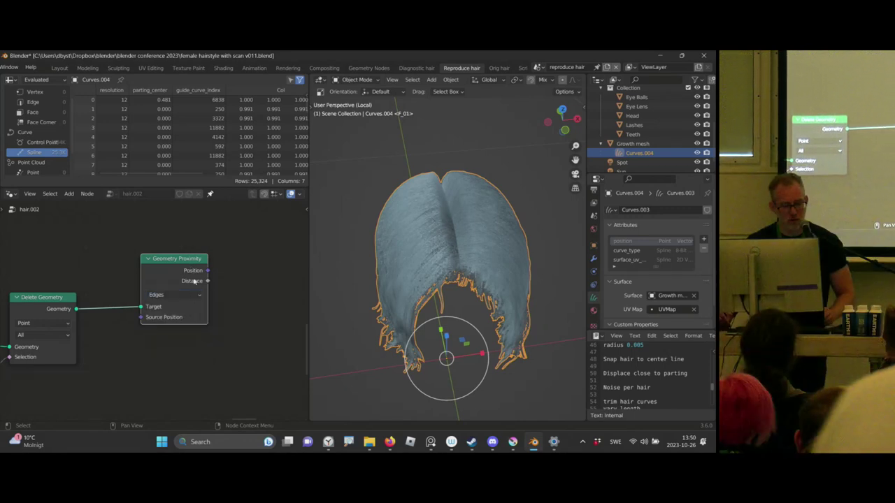
- Connect the Geometry Proximity node's Distance output to a new Viewer node
middle_click_drag(206, 226, 176, 299, "ctrl")
middle_click_drag(193, 256, 229, 210)
scroll(160, 276, "up", 1)
left_click(165, 284, "ctrl+shift")
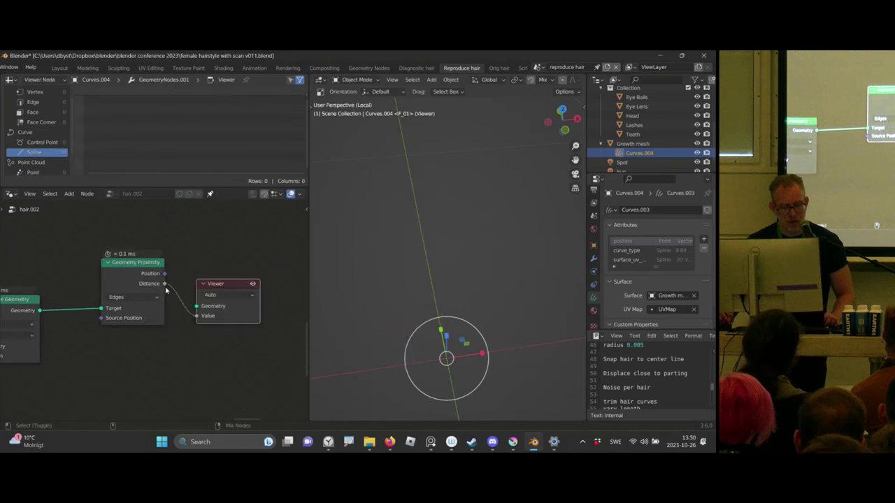
scroll(168, 285, "down", 4)
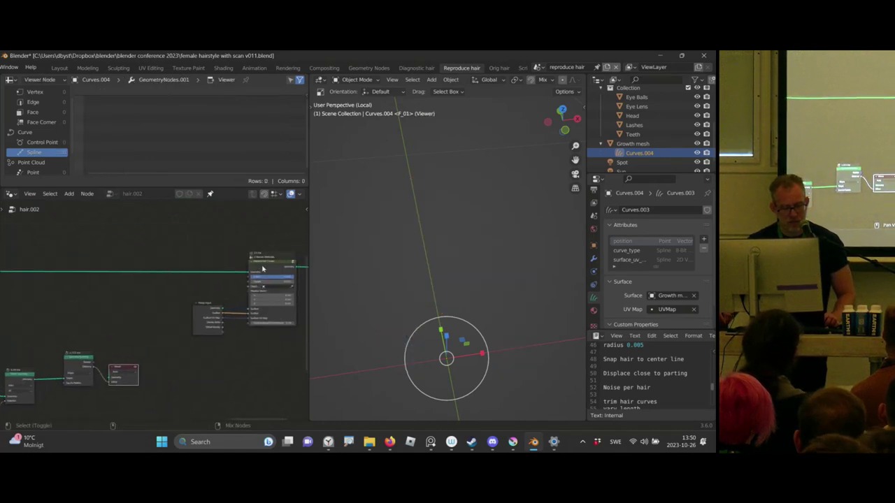
- Feed the hair displacement node's geometry output into the Viewer to preview the distance on the hair, and reposition the Viewer
middle_click_drag(148, 345, 166, 296)
scroll(154, 306, "up", 4)
left_click_drag(143, 327, 259, 314)
middle_click_drag(204, 307, 76, 308)
scroll(116, 314, "down", 4)
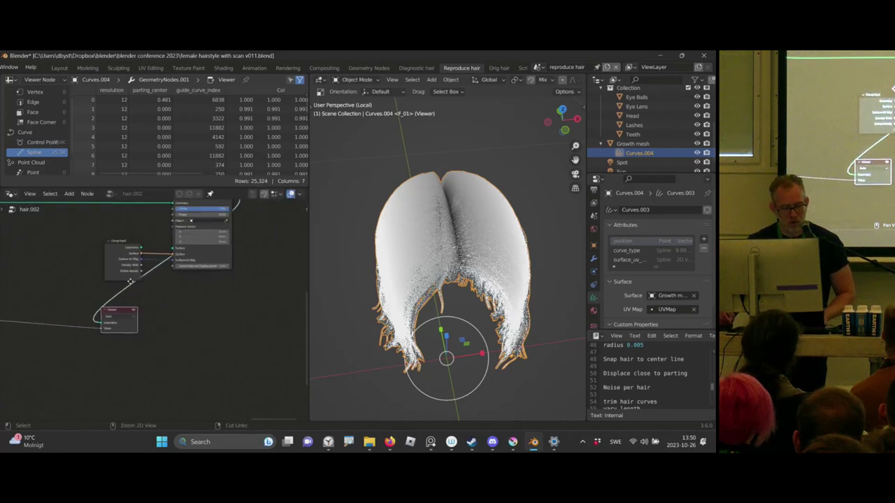
left_click_drag(120, 320, 180, 323)
scroll(487, 183, "up", 4)
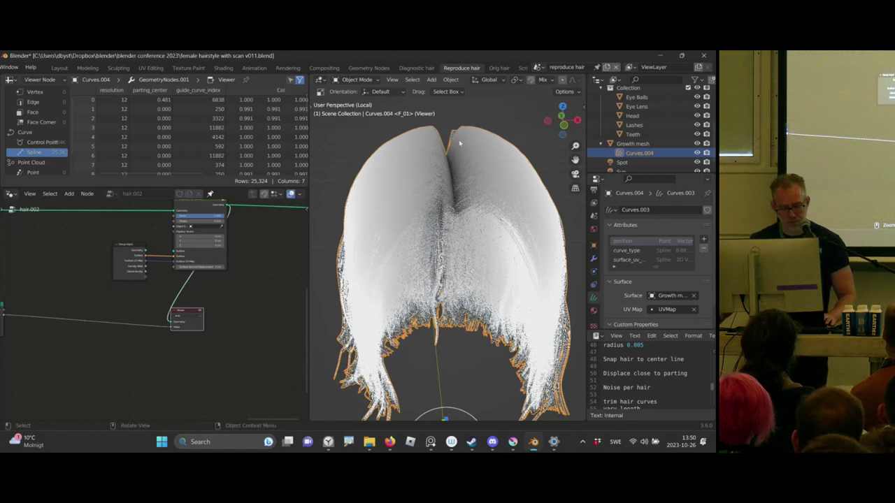
- Insert a Map Range node on the link between the Geometry Proximity node's Distance output and the Viewer
middle_click_drag(95, 328, 218, 261)
scroll(175, 254, "up", 4)
key("shift+a")
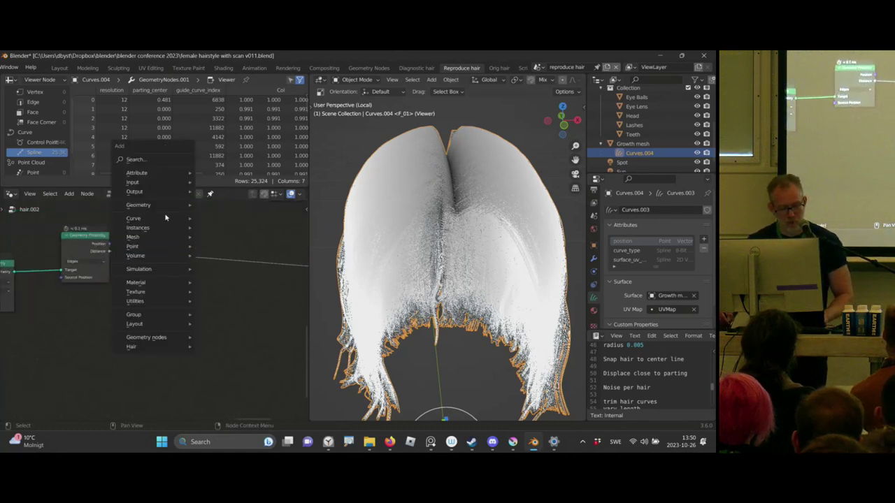
type("mapr")
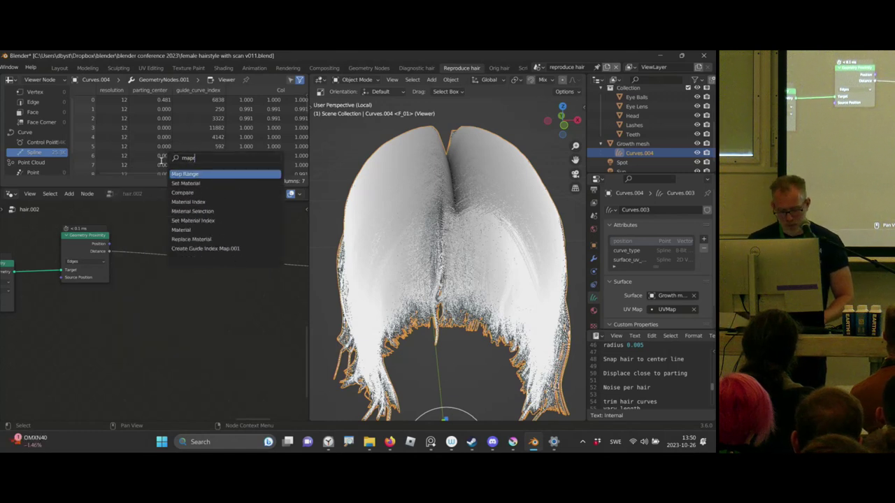
key("Return")
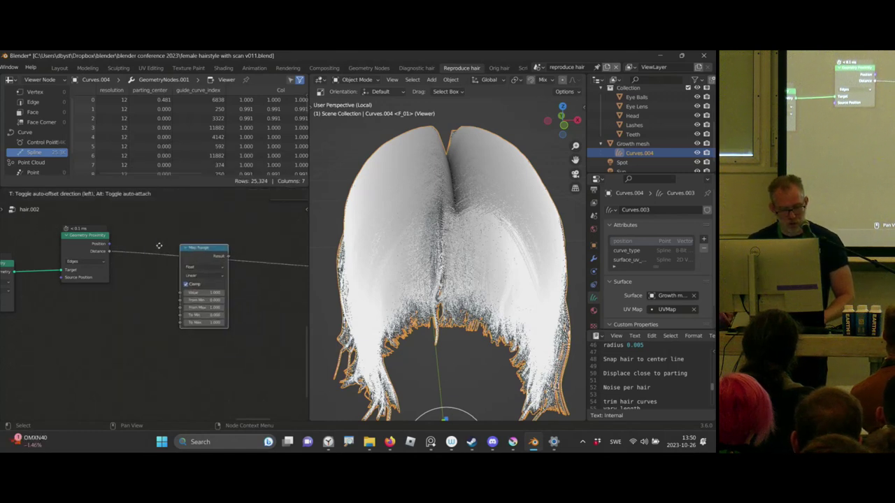
left_click(209, 244)
middle_click_drag(209, 245, 217, 233)
scroll(218, 233, "up", 3)
key("ctrl+2")
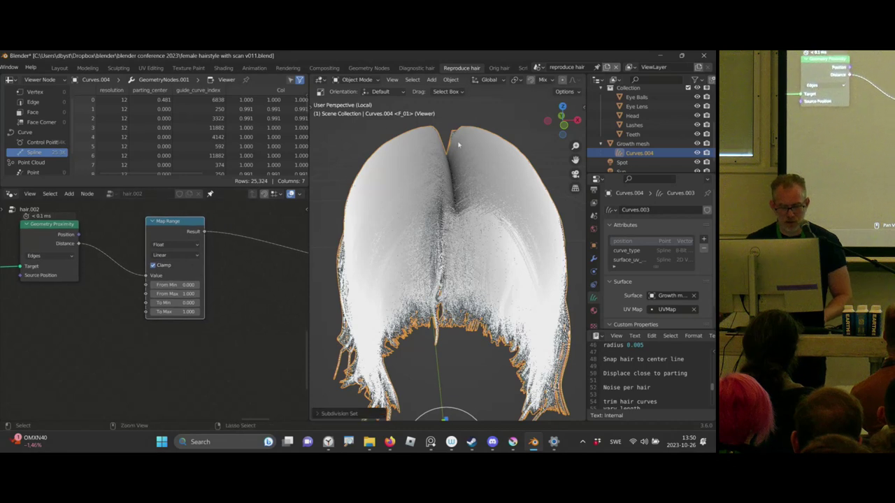
left_click_drag(437, 133, 459, 187)
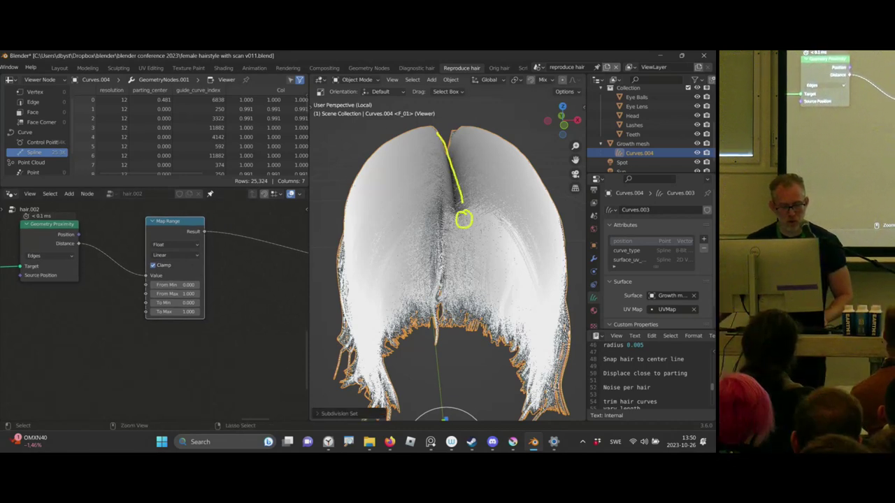
left_click_drag(392, 151, 413, 224)
left_click_drag(423, 187, 420, 203)
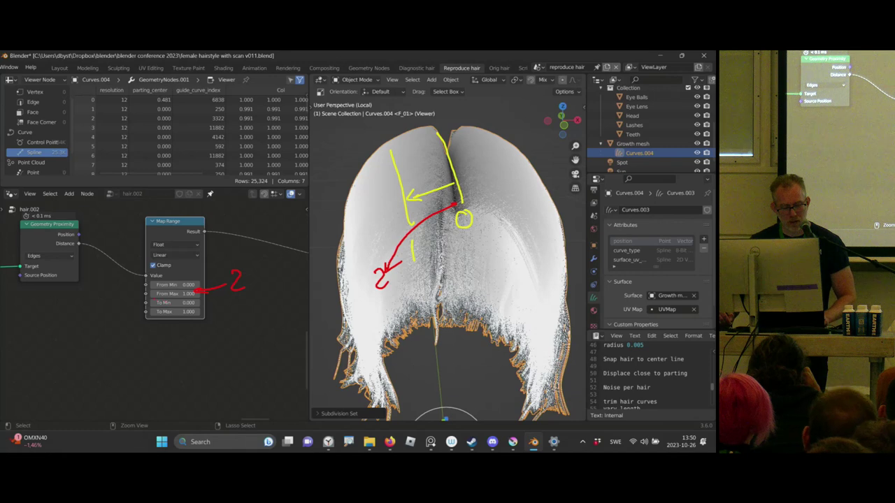
- Insert a Float Curve node on the link between the Map Range node's Result output and the Viewer, and reposition it
key("Escape")
mouse_move(214, 248)
middle_mouse_down()
mouse_move(192, 251)
mouse_move(216, 256)
mouse_move(208, 249)
mouse_move(179, 258)
mouse_move(156, 281)
middle_mouse_up()
left_click(205, 266)
key("shift+a")
mouse_move(194, 266)
left_click(180, 231)
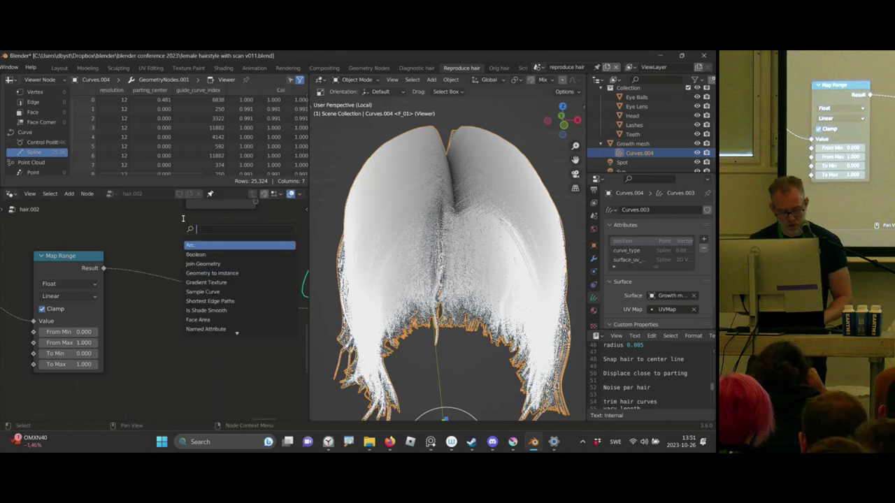
type("cu")
key("ctrl+BackSpace")
type("floa")
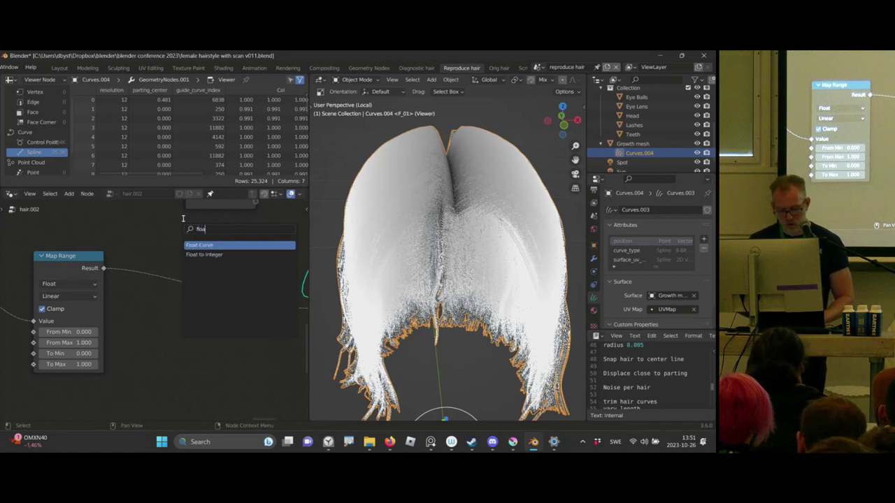
key("Return")
left_click(198, 253)
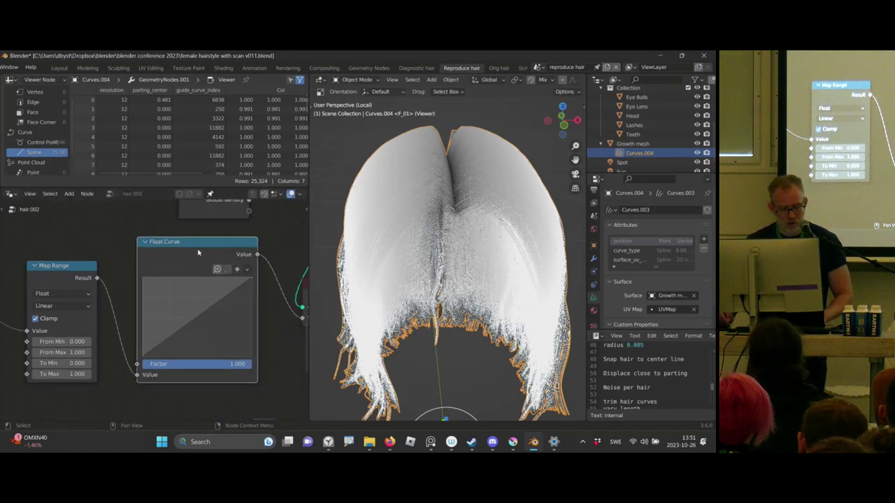
left_click_drag(198, 253, 195, 268)
middle_click_drag(199, 268, 178, 271)
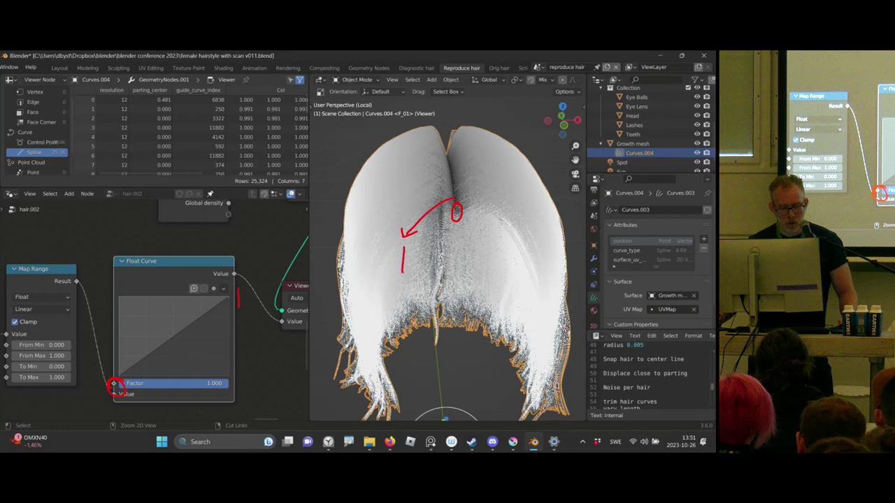
key("Escape")
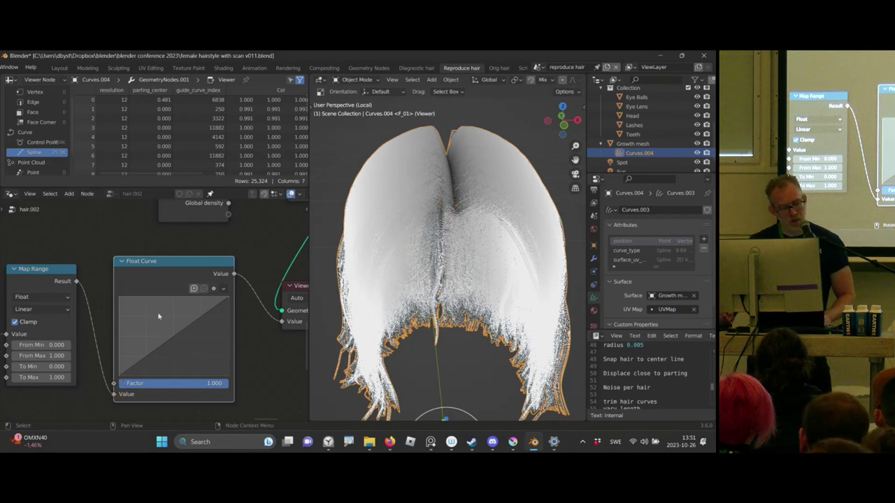
- Shape the Float Curve into an arch with both ends at zero and a middle point at about 0.4872, 0.9800
left_click_drag(229, 302, 174, 299)
scroll(439, 203, "down", 2)
middle_click_drag(437, 202, 449, 183)
middle_click_drag(449, 183, 451, 176, "ctrl")
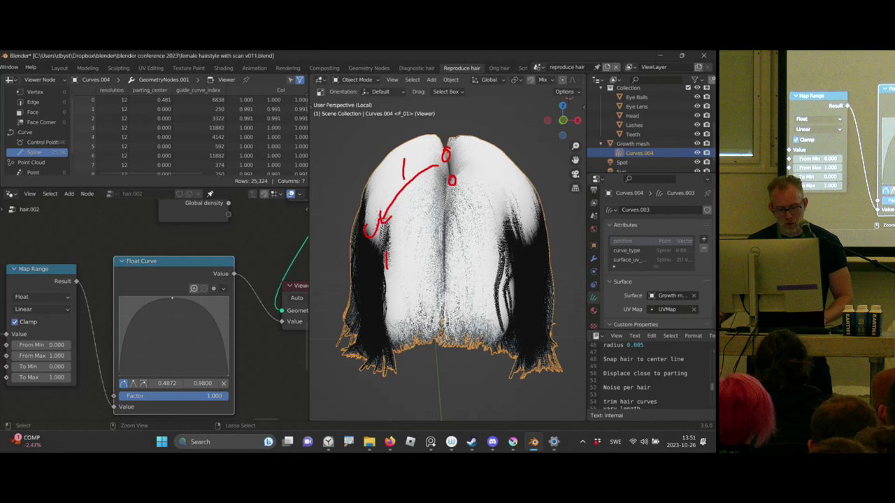
key("Escape")
- Set the Map Range node's From Max to 0.510 to narrow the affected band around the parting
mouse_move(242, 234)
middle_mouse_down()
mouse_move(198, 238)
mouse_move(186, 278)
mouse_move(220, 254)
mouse_move(291, 248)
middle_mouse_up()
scroll(217, 229, "down", 6)
scroll(292, 248, "up", 4)
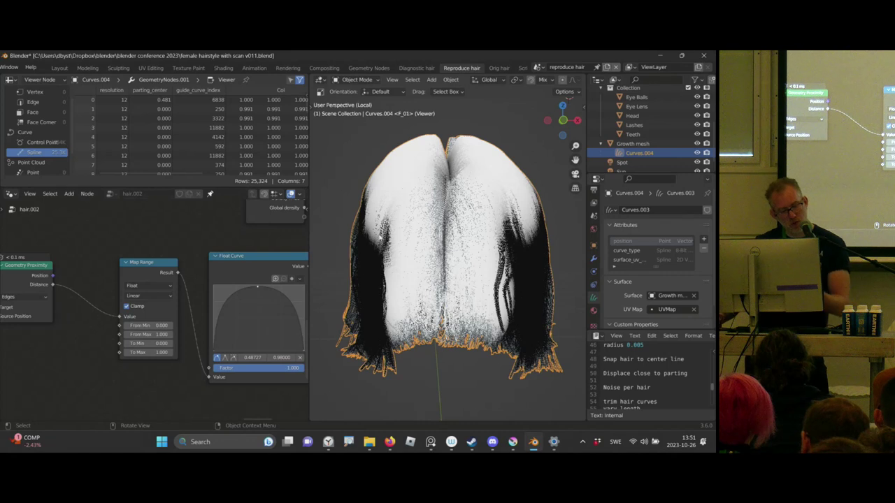
middle_click_drag(118, 266, 128, 256)
middle_click_drag(94, 318, 168, 280, "ctrl")
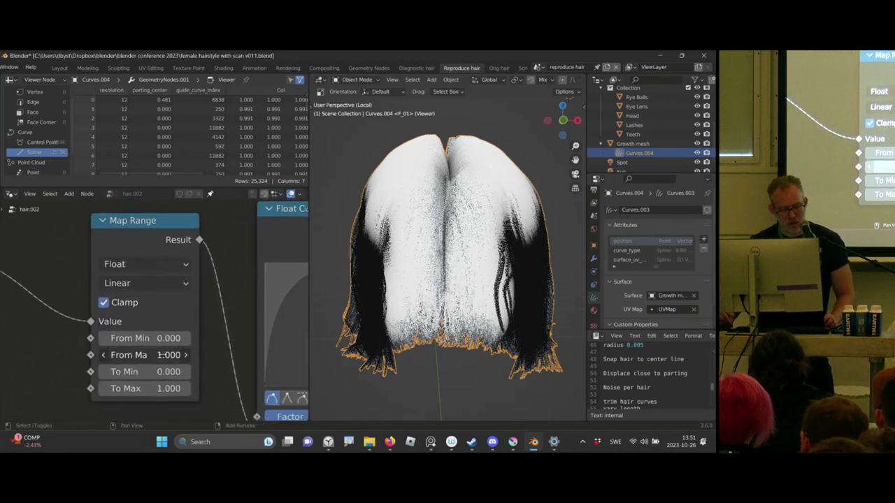
left_click_drag(155, 355, 97, 355)
scroll(150, 279, "down", 6)
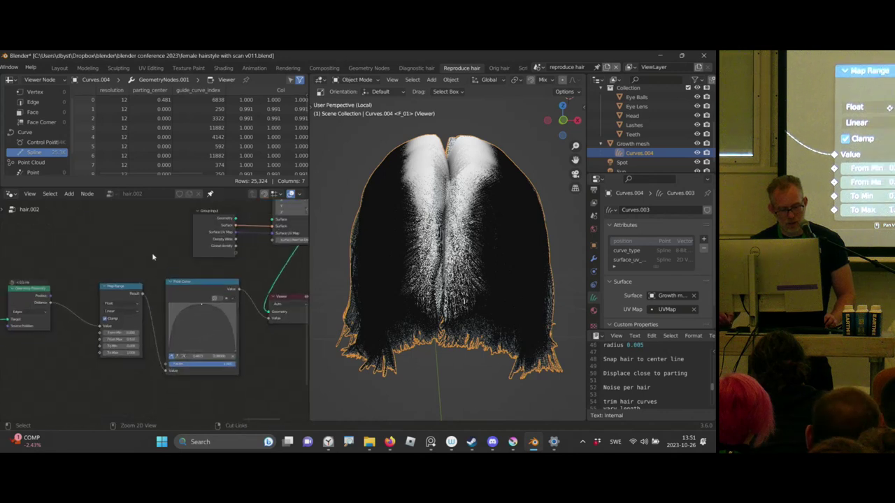
- Delete the Viewer node and connect the Float Curve's Value output to the Displace Hair Curves node's Factor input
scroll(152, 299, "up", 2)
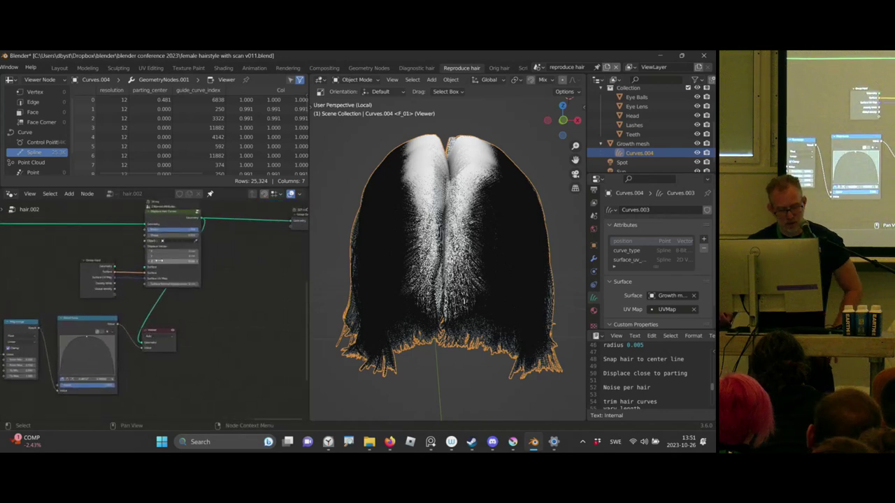
middle_click_drag(223, 294, 200, 326)
scroll(199, 327, "up", 1)
left_click_drag(156, 349, 121, 394)
key("x")
mouse_move(180, 329)
middle_mouse_down()
mouse_move(201, 332)
mouse_move(203, 305)
middle_mouse_up()
middle_click_drag(203, 305, 202, 299, "ctrl")
scroll(202, 299, "up", 2)
left_click_drag(147, 345, 171, 333)
left_click_drag(166, 233, 193, 266)
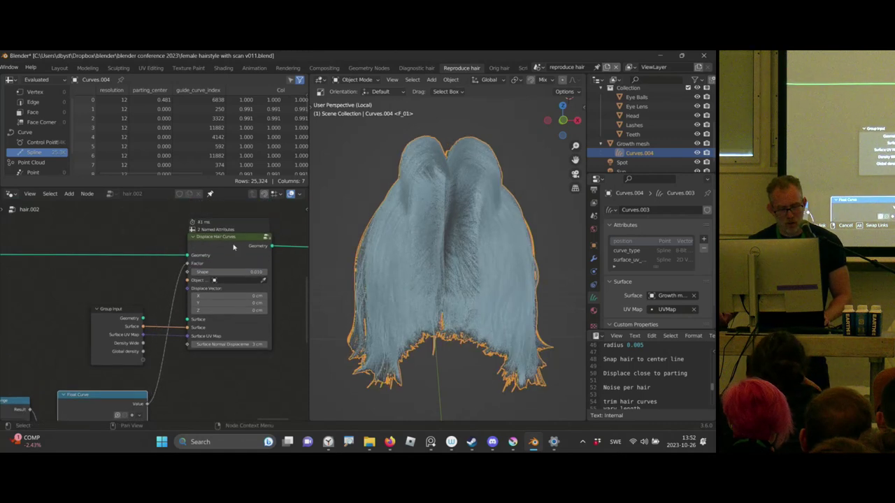
- Leave local view to show the whole head, and switch the viewport to shading that displays the skin and hair materials
middle_click_drag(266, 238, 232, 218)
middle_click_drag(474, 177, 489, 165)
key("slash")
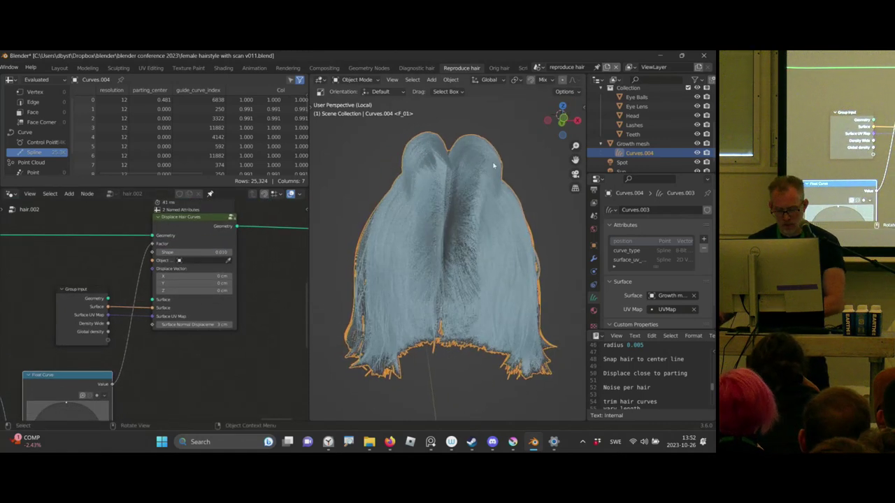
scroll(493, 167, "up", 5)
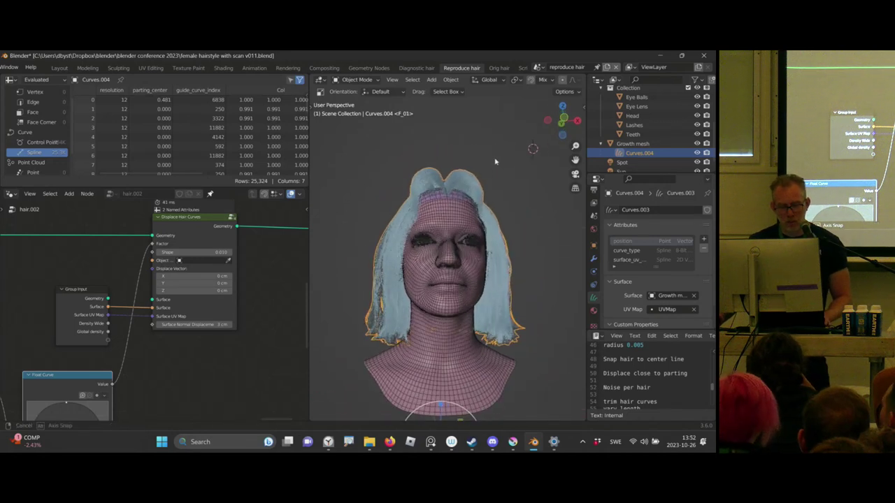
key("z")
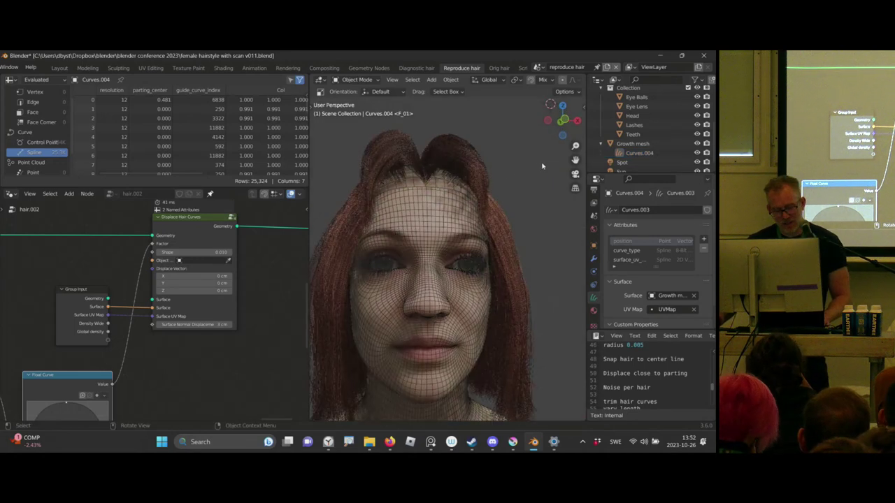
- Hide the wireframe display on the head in the viewport
middle_click_drag(500, 172, 486, 182)
mouse_move(272, 227)
middle_mouse_down()
mouse_move(246, 260)
mouse_move(257, 250)
middle_mouse_up()
scroll(253, 245, "up", 3)
key("q")
left_click(417, 205)
- Reduce the surface normal displacement on the Displace Hair Curves node to flatten the raised hair beside the parting
scroll(251, 273, "up", 1)
left_click_drag(166, 334, 95, 345)
scroll(418, 243, "down", 2)
- Reshape the Float Curve with its peak nearer the start and a falloff point at 0.6945, 0.2150
middle_click_drag(135, 395, 266, 242)
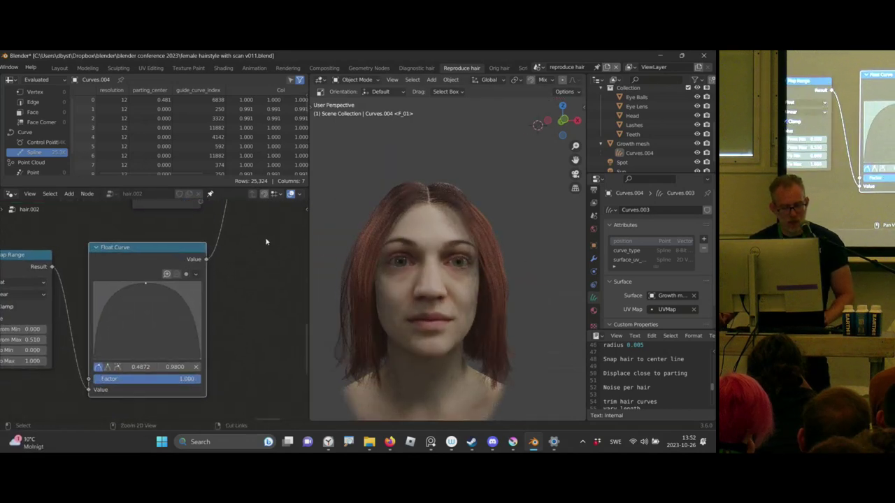
middle_click_drag(452, 174, 443, 189)
middle_click_drag(443, 189, 442, 182, "ctrl")
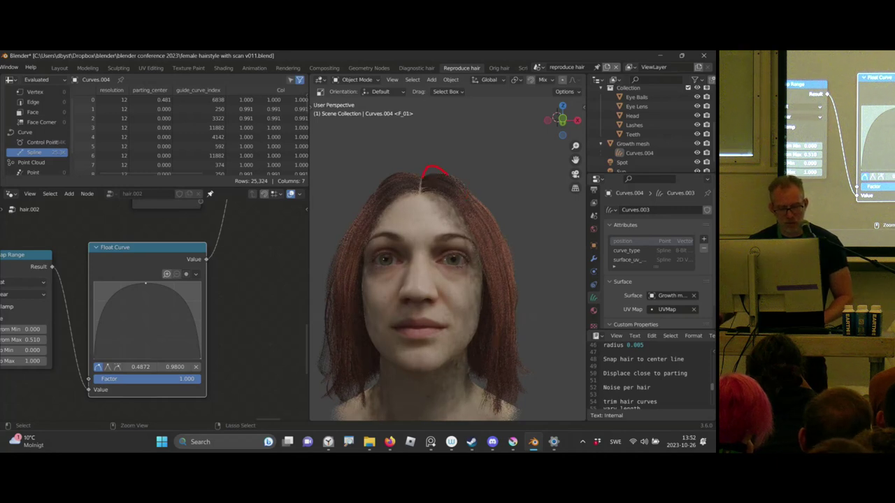
key("Escape")
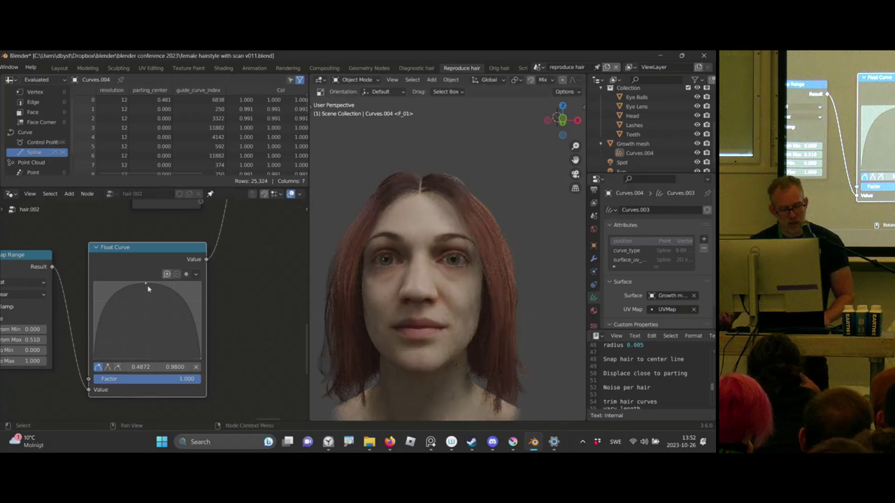
left_click_drag(127, 284, 165, 342)
scroll(197, 314, "down", 1)
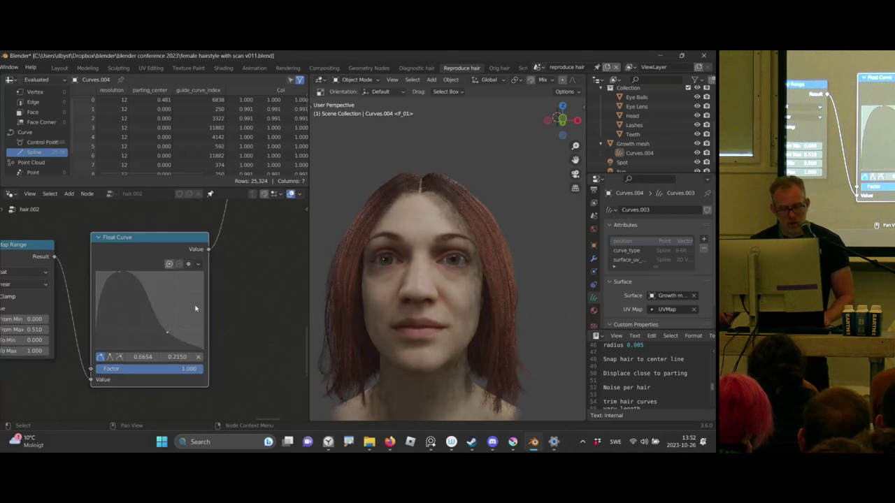
middle_click_drag(196, 308, 192, 303)
left_click_drag(165, 328, 169, 327)
middle_click_drag(188, 305, 235, 297)
- Set the Map Range node's From Max to 0.910 to widen the displaced area, and check the hairstyle around the head
middle_click_drag(400, 248, 414, 175)
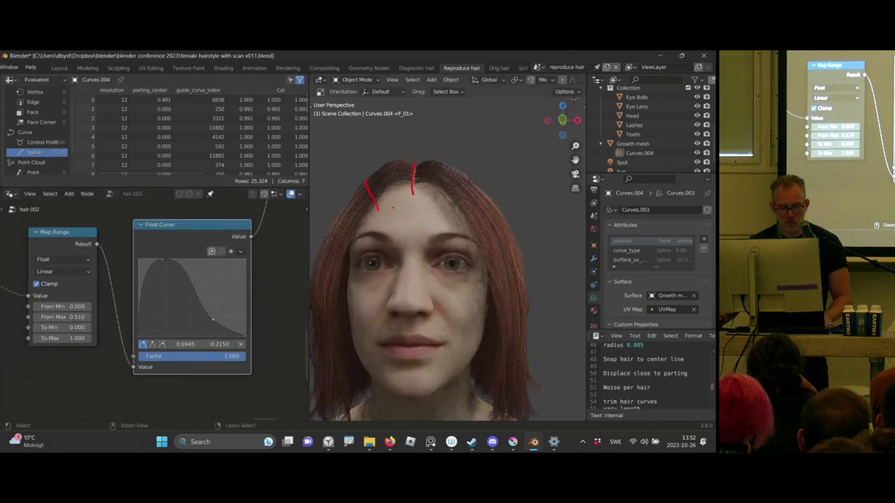
key("Escape")
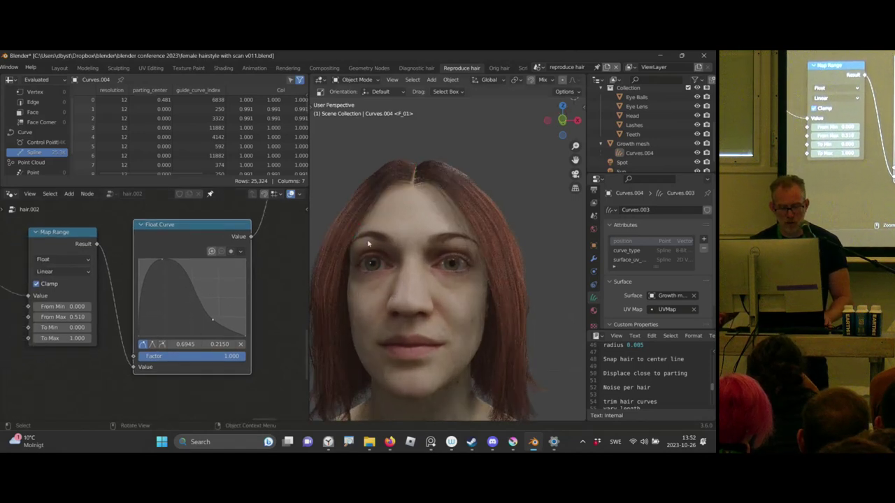
middle_click_drag(377, 209, 396, 200)
middle_click_drag(37, 309, 145, 257)
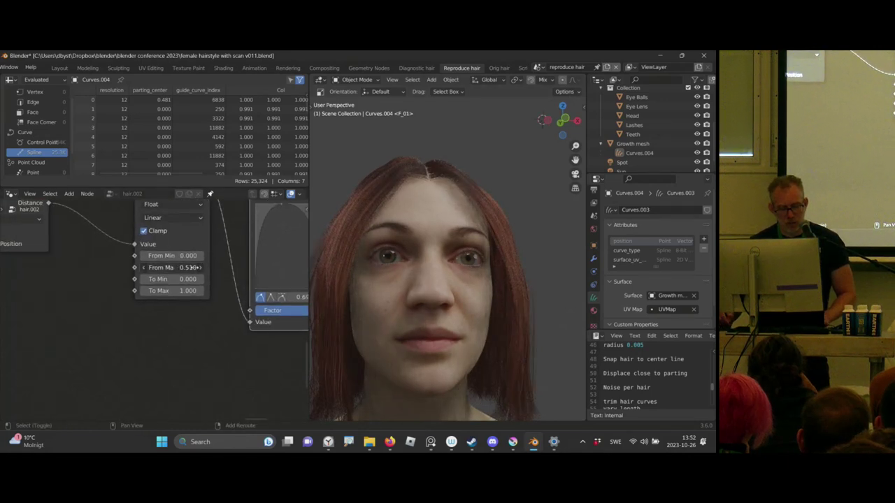
left_click_drag(202, 268, 208, 270)
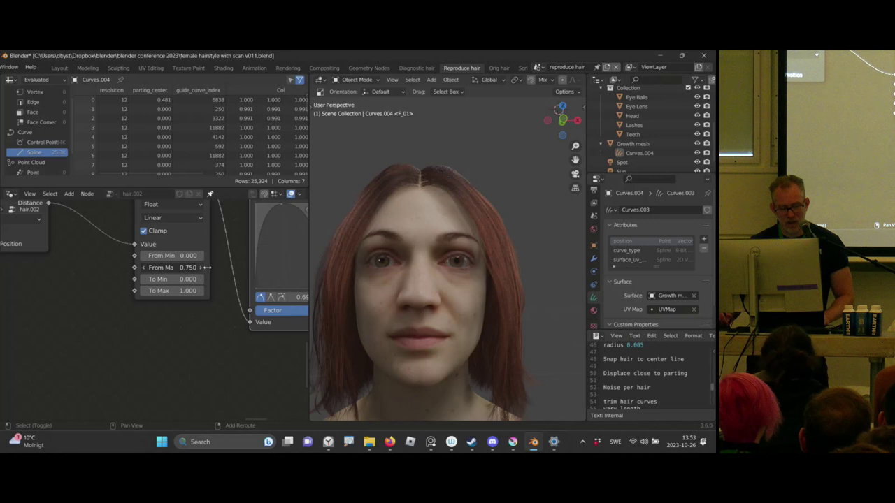
left_click_drag(214, 267, 216, 269)
middle_click_drag(475, 178, 462, 214, "alt")
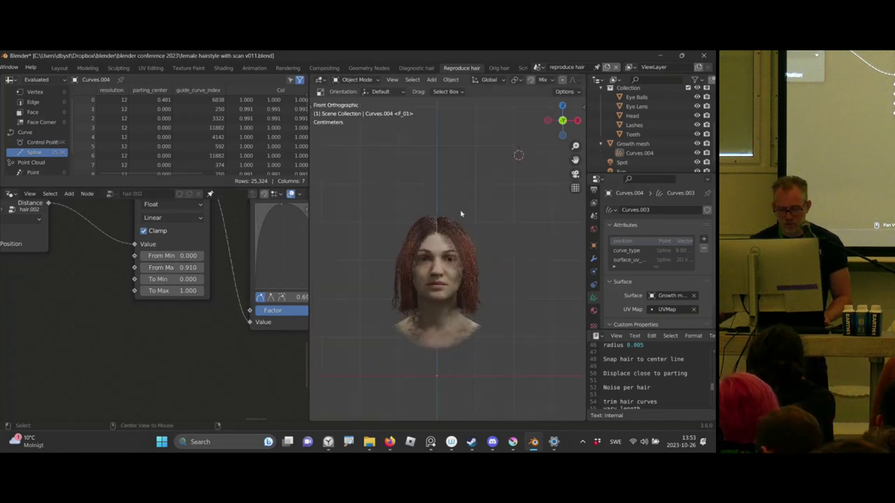
scroll(462, 214, "up", 2)
middle_click_drag(490, 265, 430, 264)
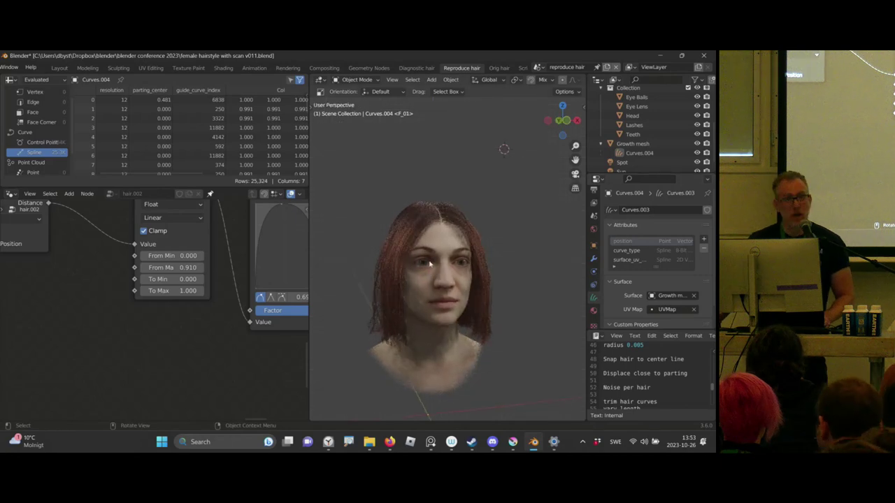